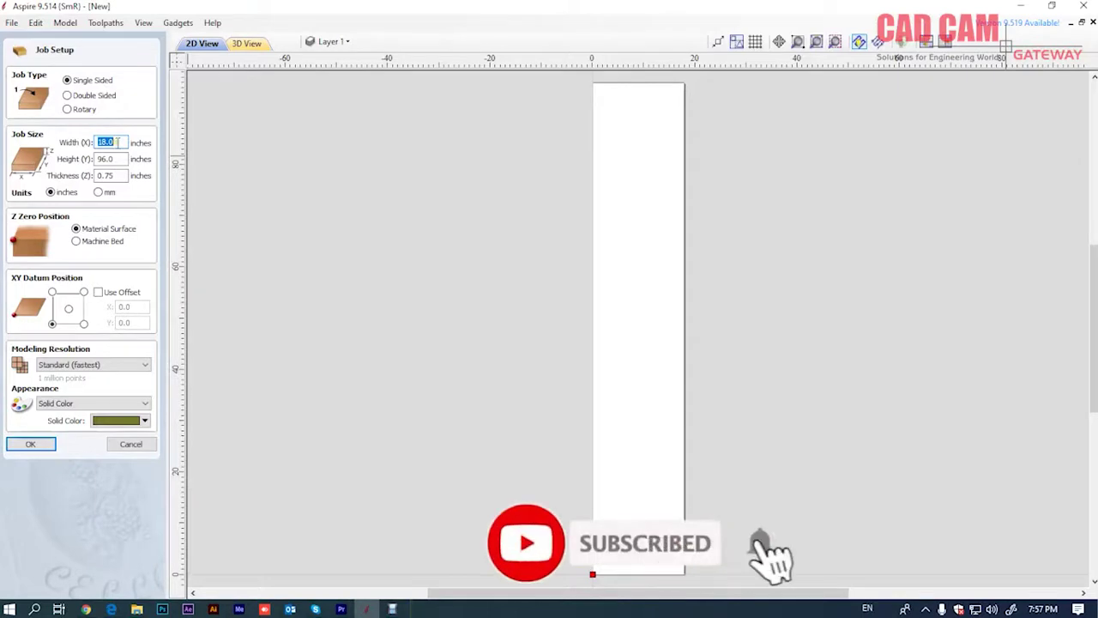
Confirm the 18 × 96 × 0.75 in job and import the Door-11 image from Pictures
{"action": "left_click", "coordinate": [44, 446]}
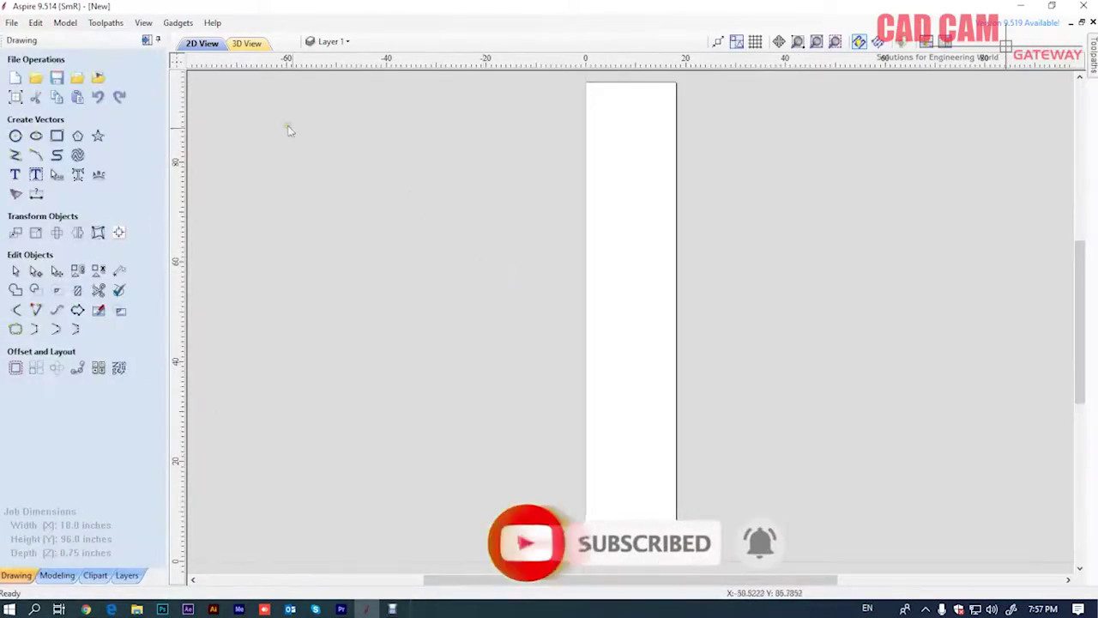
{"action": "left_click", "coordinate": [98, 78]}
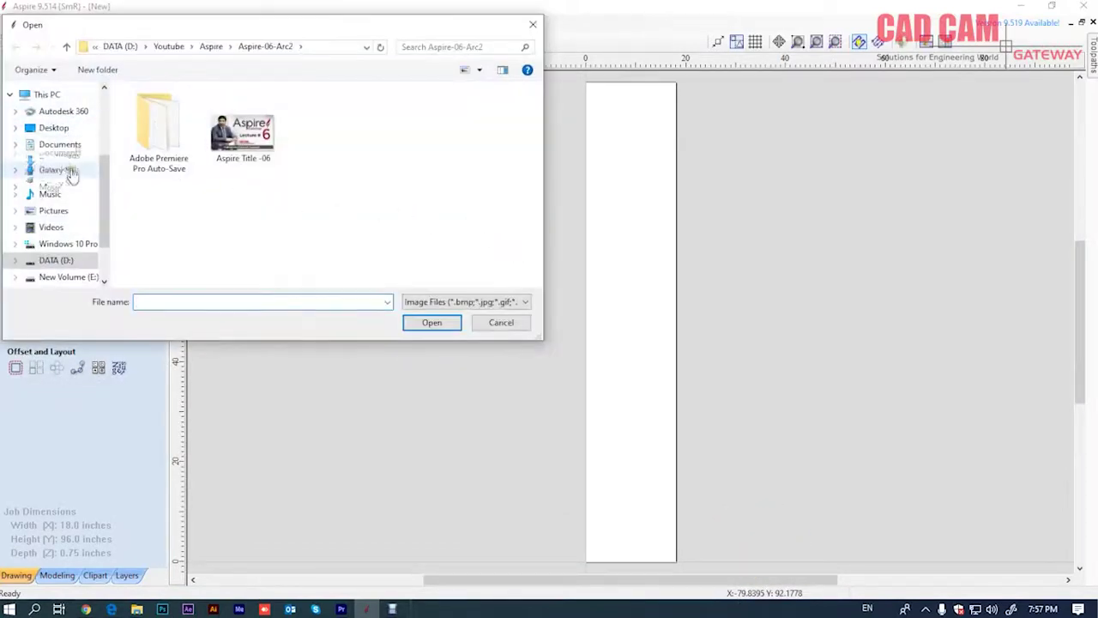
{"action": "left_click", "coordinate": [67, 211]}
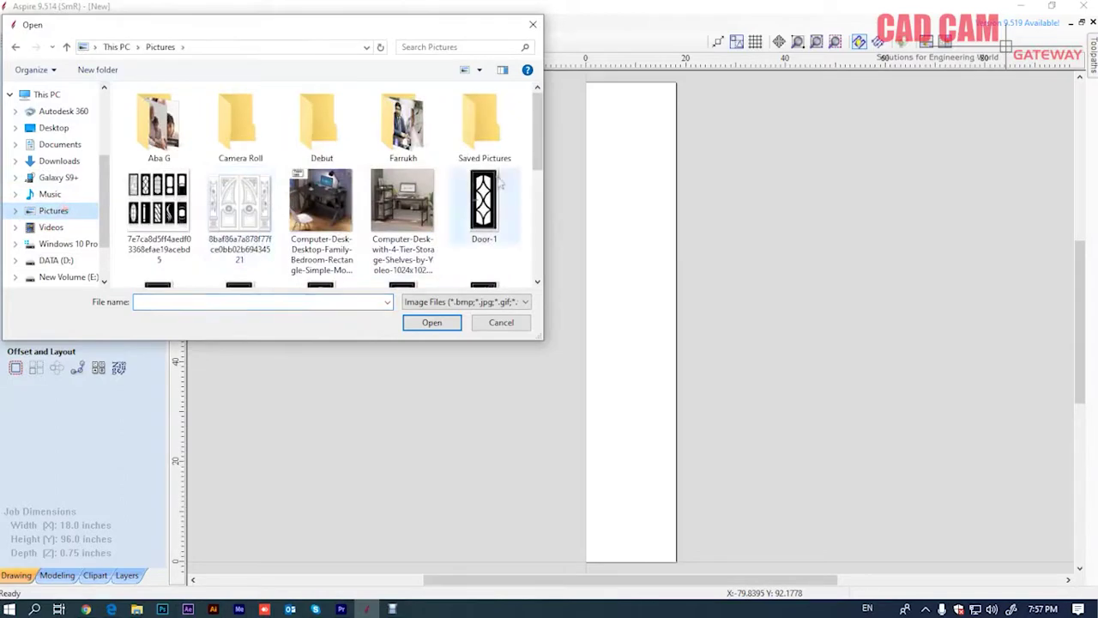
{"action": "scroll", "coordinate": [525, 179], "scroll_direction": "down", "scroll_amount": 3}
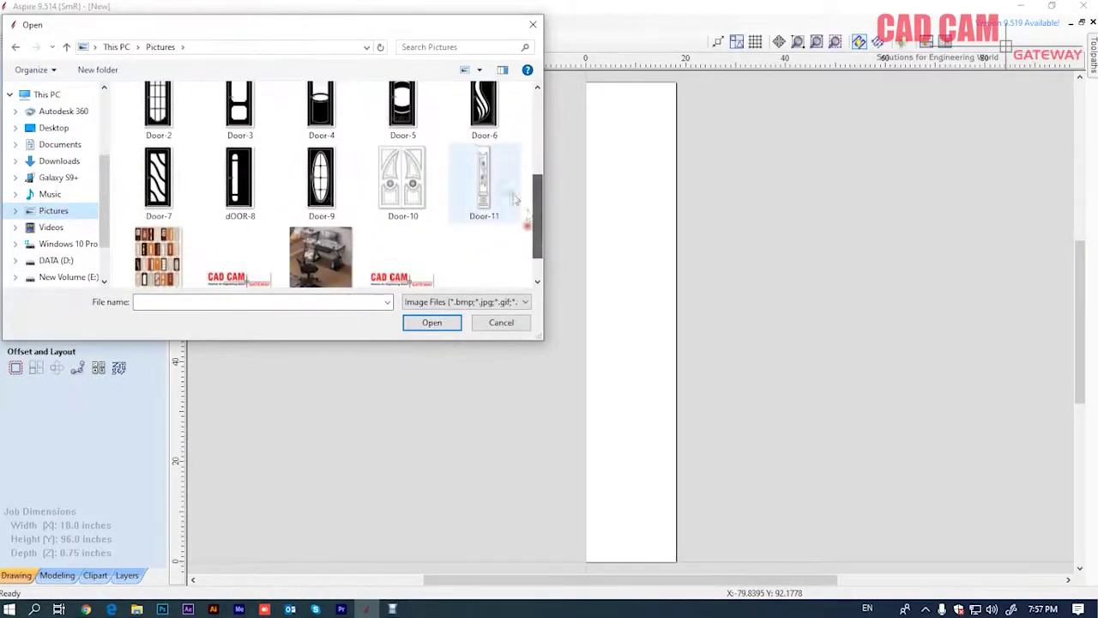
{"action": "left_click", "coordinate": [513, 199]}
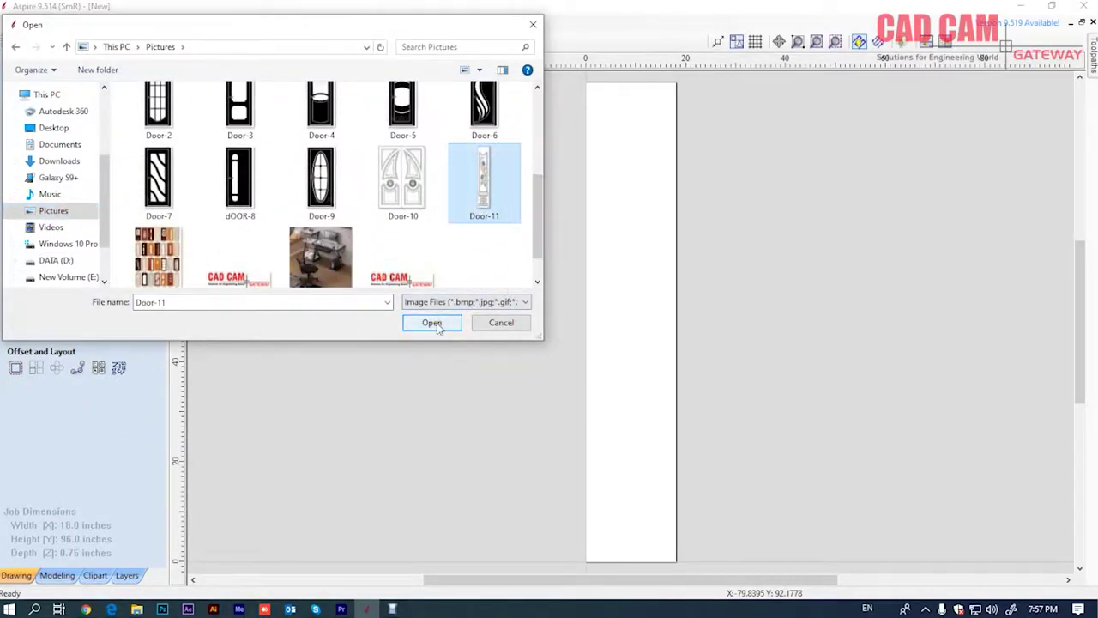
{"action": "left_click", "coordinate": [436, 323]}
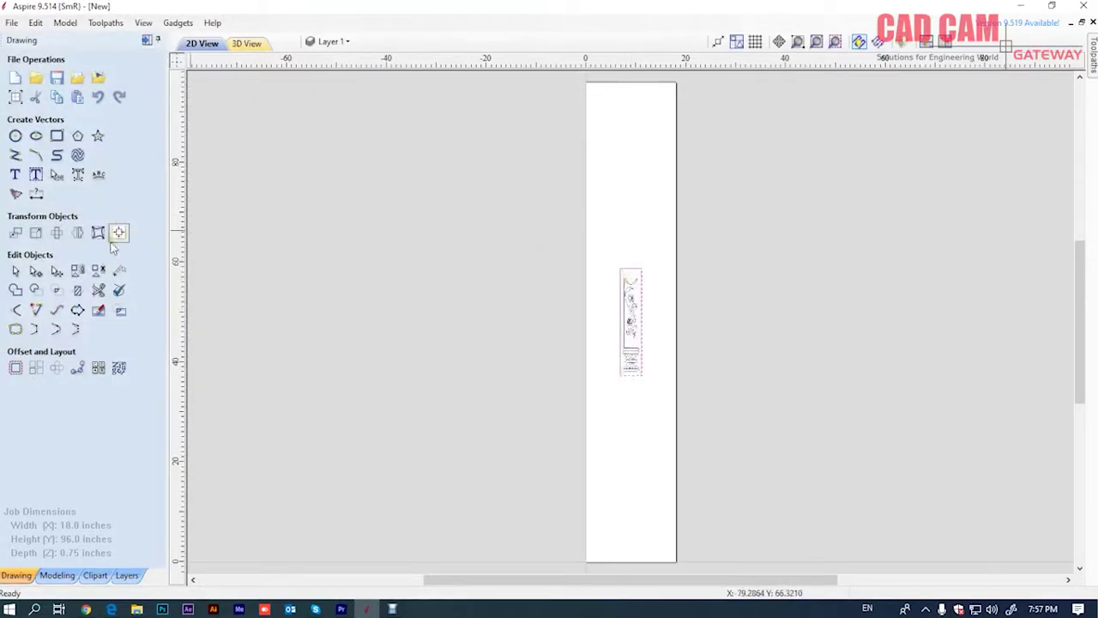
Enlarge the Door-11 reference image and move it to the left of the door board
{"action": "left_click", "coordinate": [57, 271]}
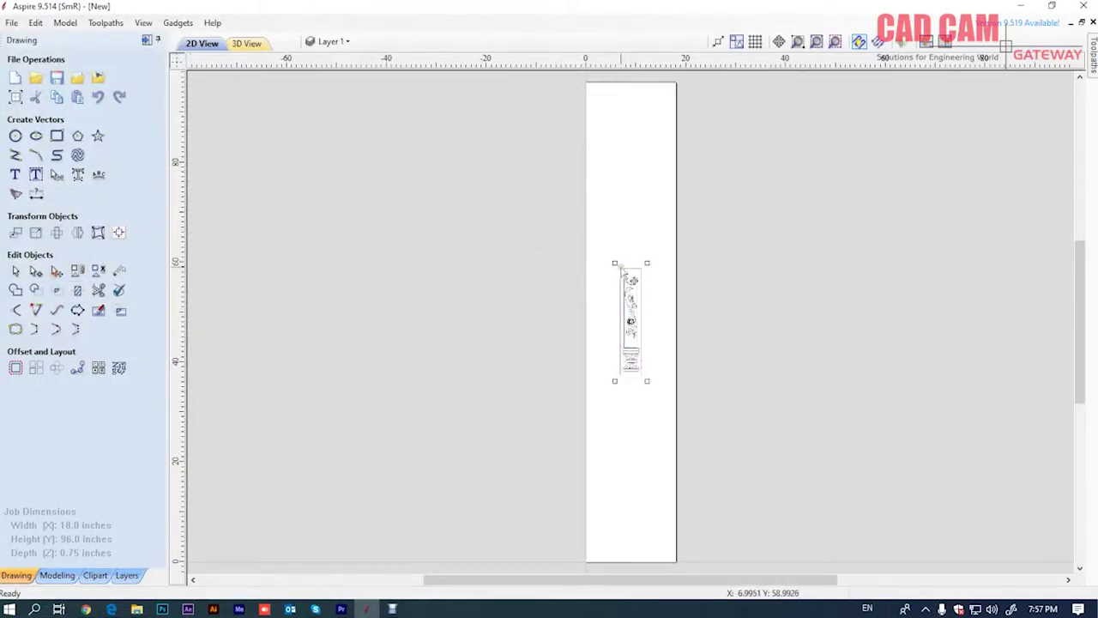
{"action": "left_click_drag", "start_coordinate": [618, 265], "coordinate": [582, 212]}
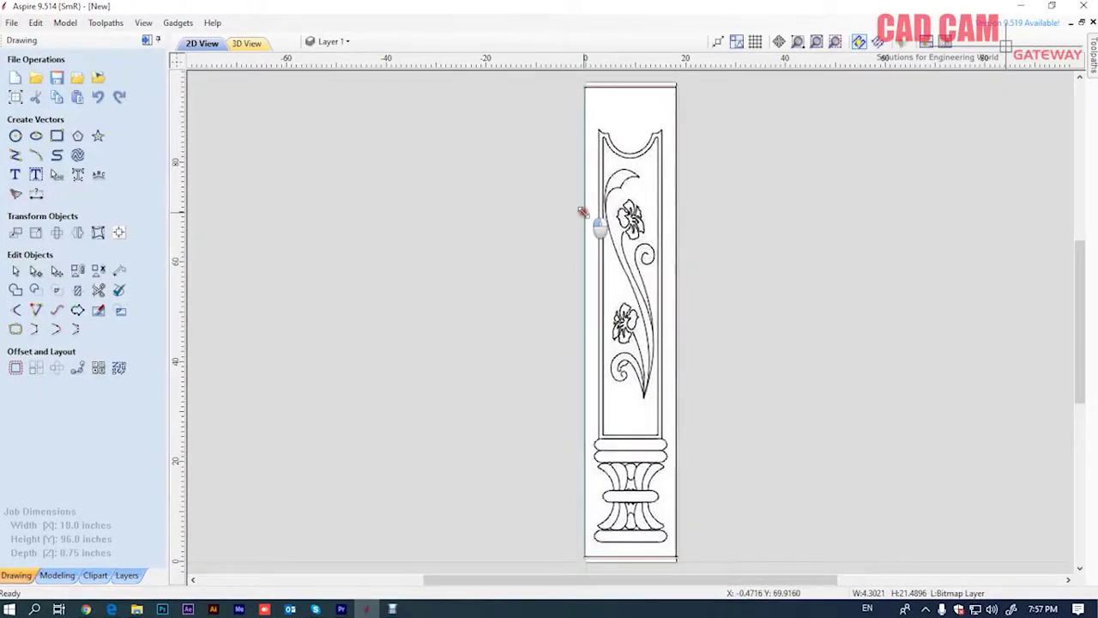
{"action": "left_click_drag", "start_coordinate": [582, 212], "coordinate": [550, 218]}
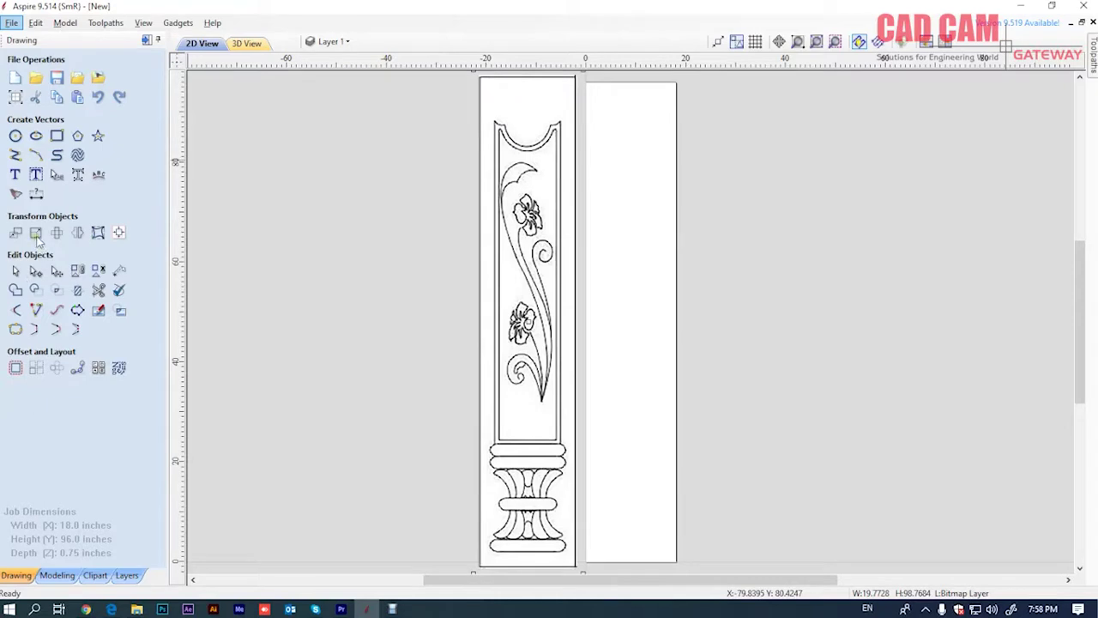
Set the reference image height to exactly 96 in, giving a 19.2186 in width
{"action": "left_click", "coordinate": [35, 233]}
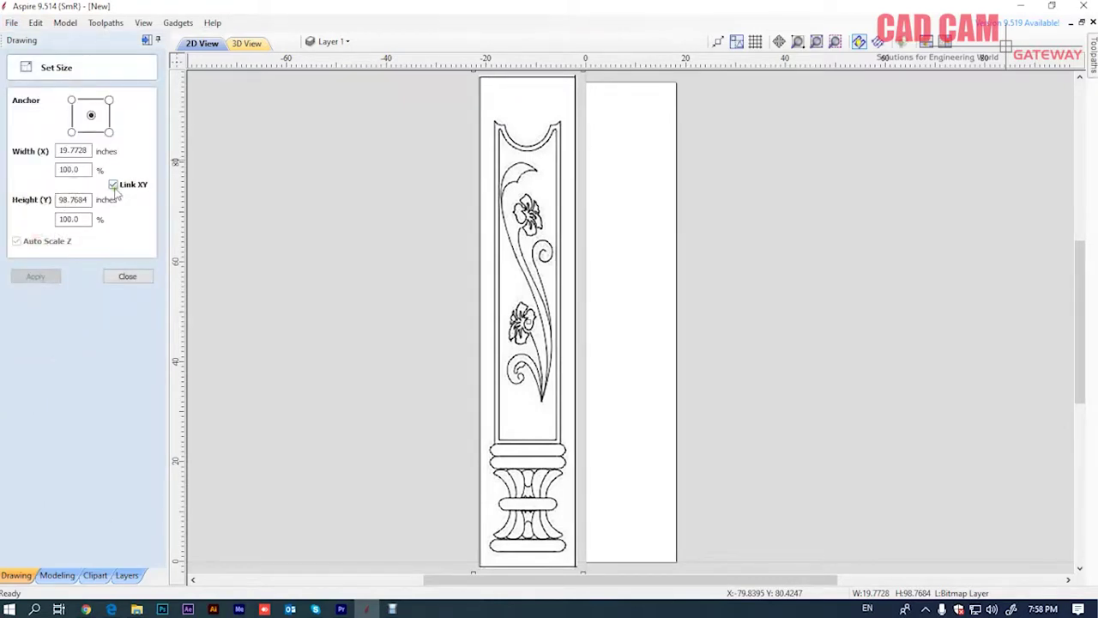
{"action": "double_click", "coordinate": [68, 199]}
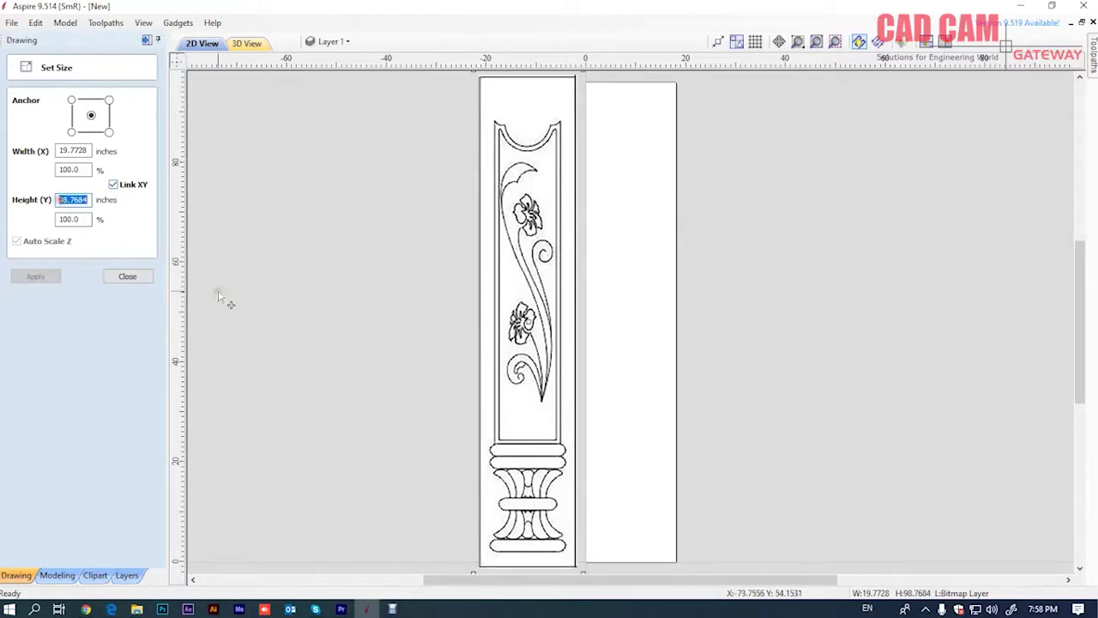
{"action": "type", "text": "96"}
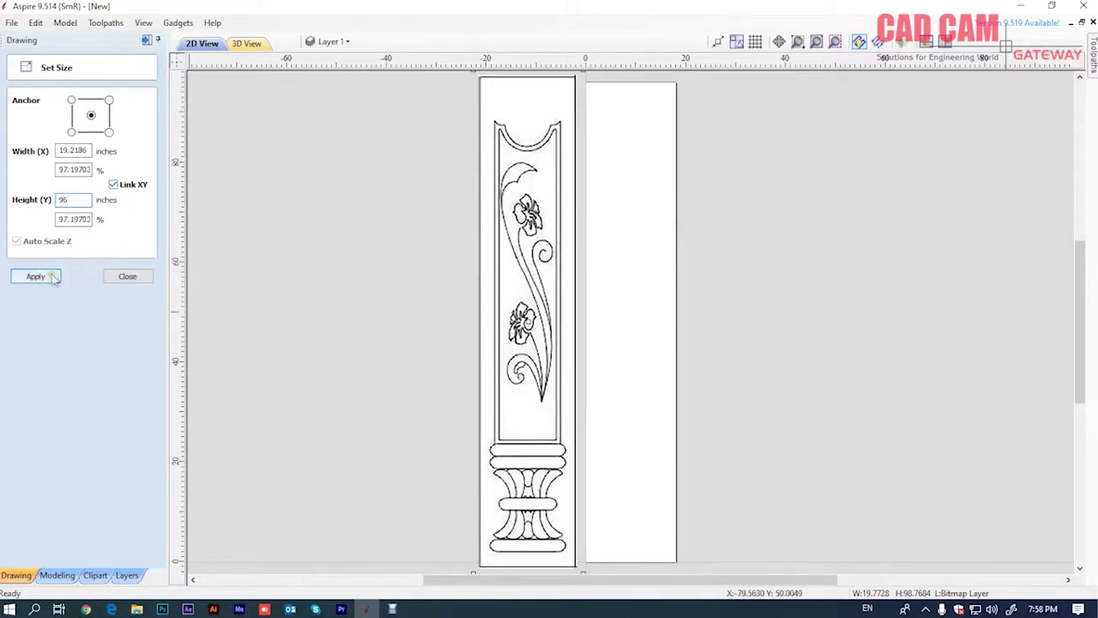
{"action": "left_click", "coordinate": [54, 277]}
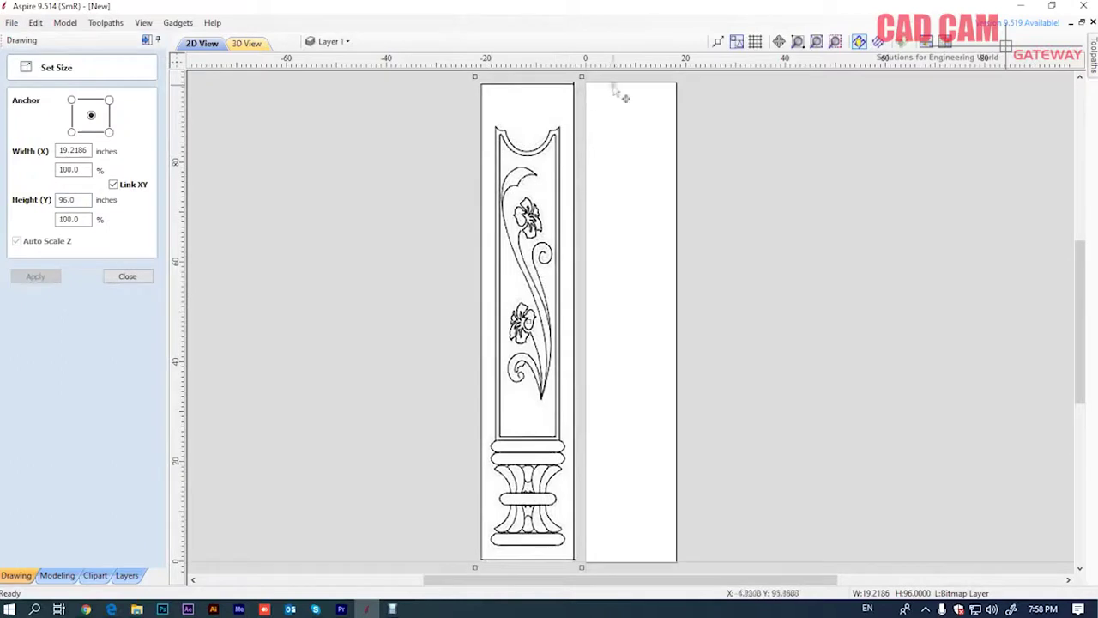
{"action": "left_click", "coordinate": [127, 276]}
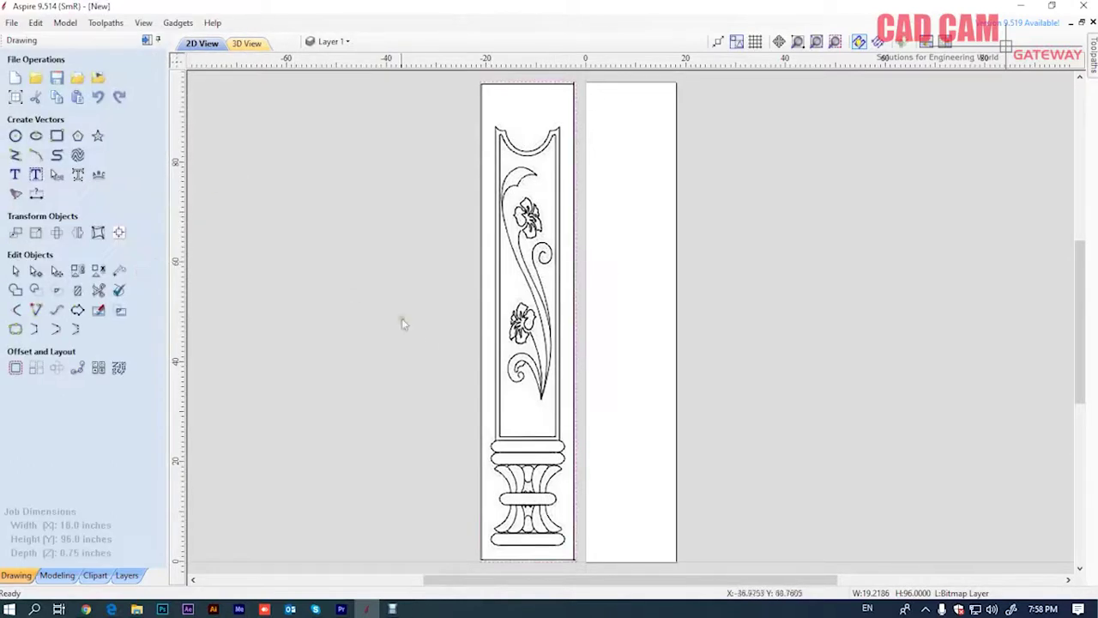
Draw an 18 × 96 in rectangle outlining the whole door board, then zoom in
{"action": "left_click", "coordinate": [387, 285]}
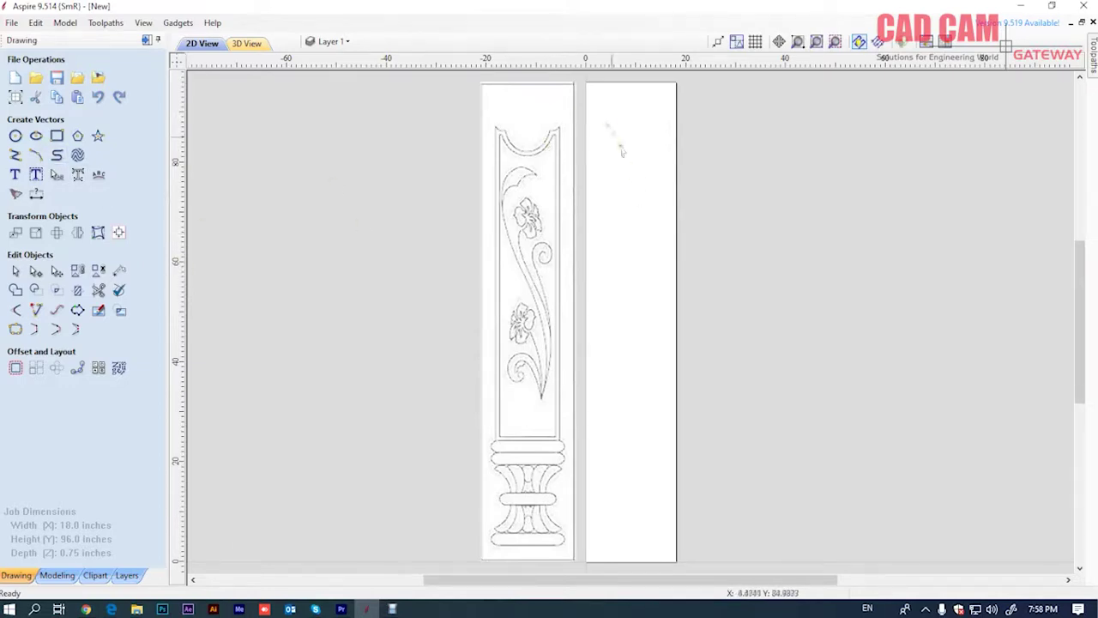
{"action": "left_click", "coordinate": [56, 135]}
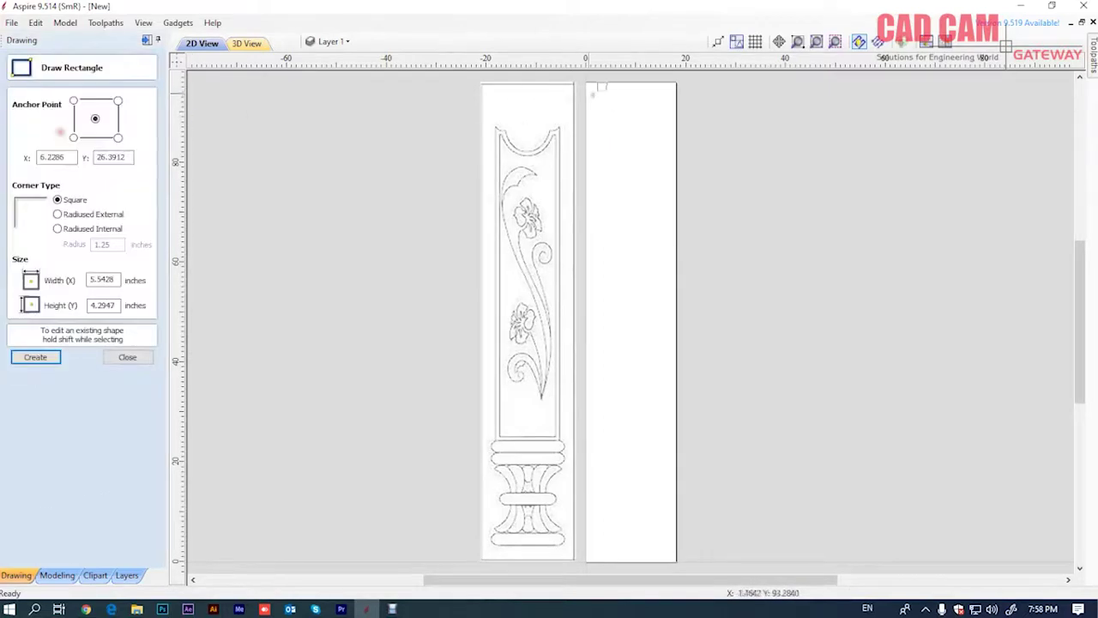
{"action": "left_click_drag", "start_coordinate": [586, 83], "coordinate": [676, 562]}
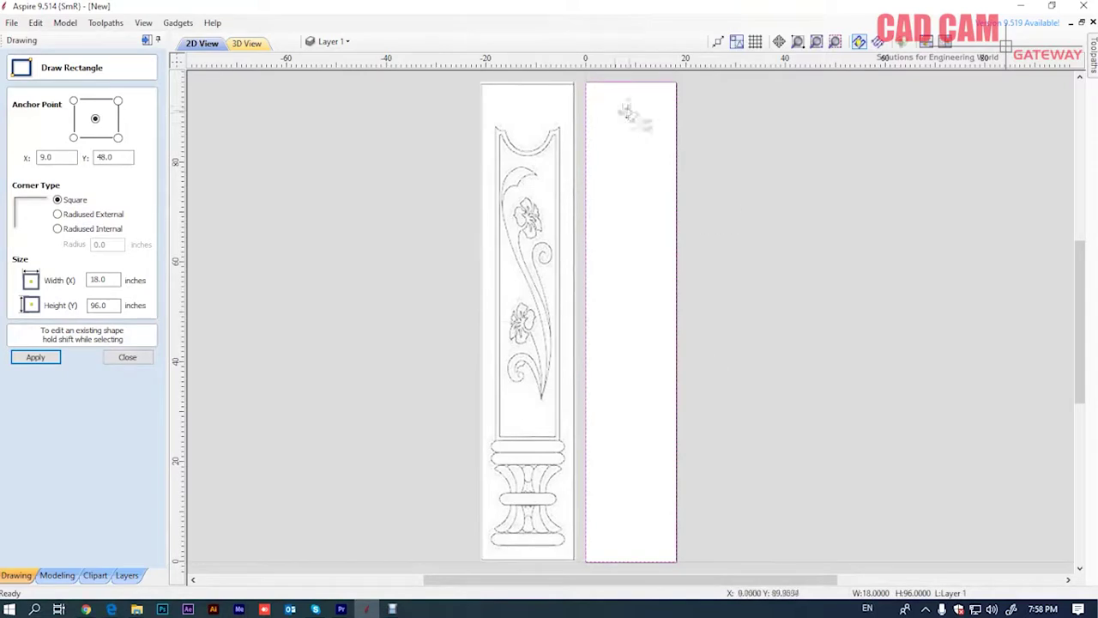
{"action": "left_click", "coordinate": [127, 357]}
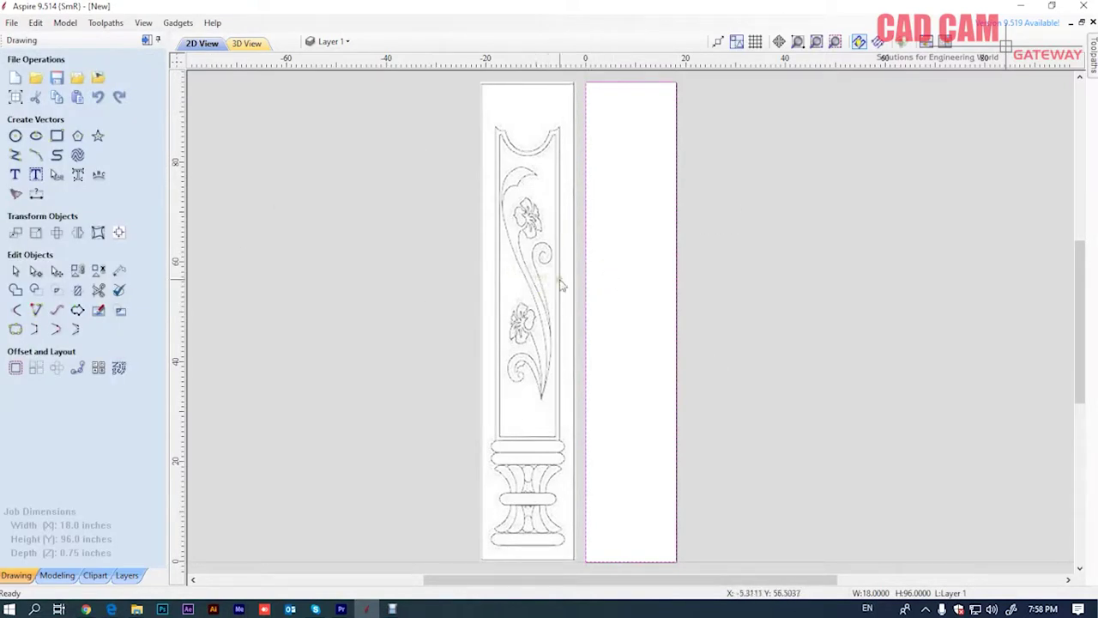
{"action": "scroll", "coordinate": [559, 289], "scroll_direction": "up", "scroll_amount": 2}
{"action": "scroll", "coordinate": [647, 295], "scroll_direction": "up", "scroll_amount": 2}
{"action": "scroll", "coordinate": [630, 277], "scroll_direction": "up", "scroll_amount": 2}
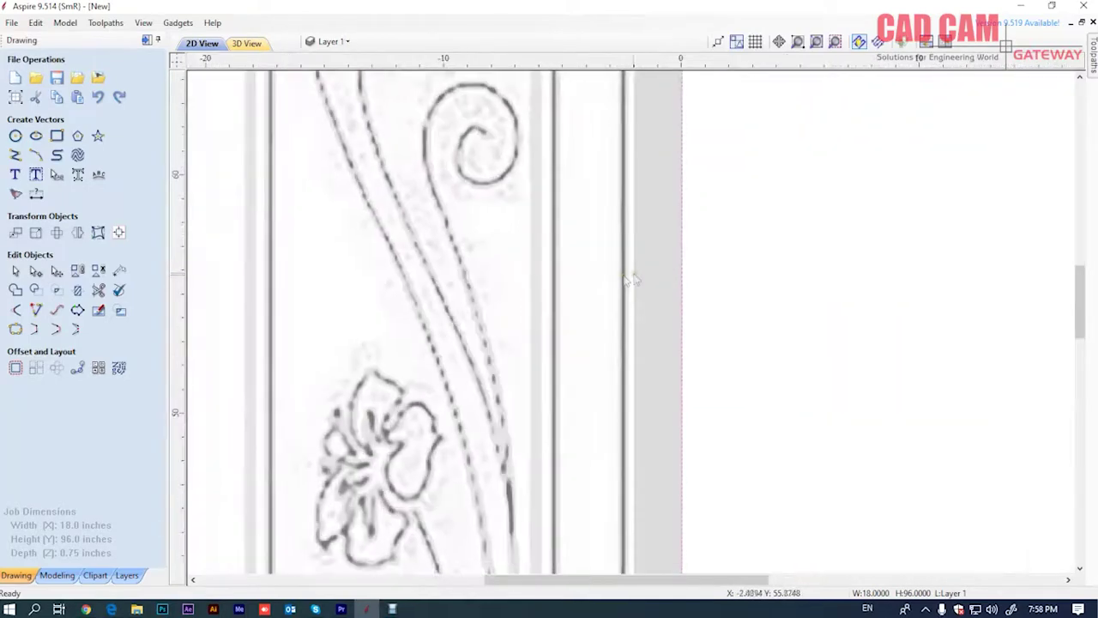
{"action": "scroll", "coordinate": [623, 281], "scroll_direction": "up", "scroll_amount": 2}
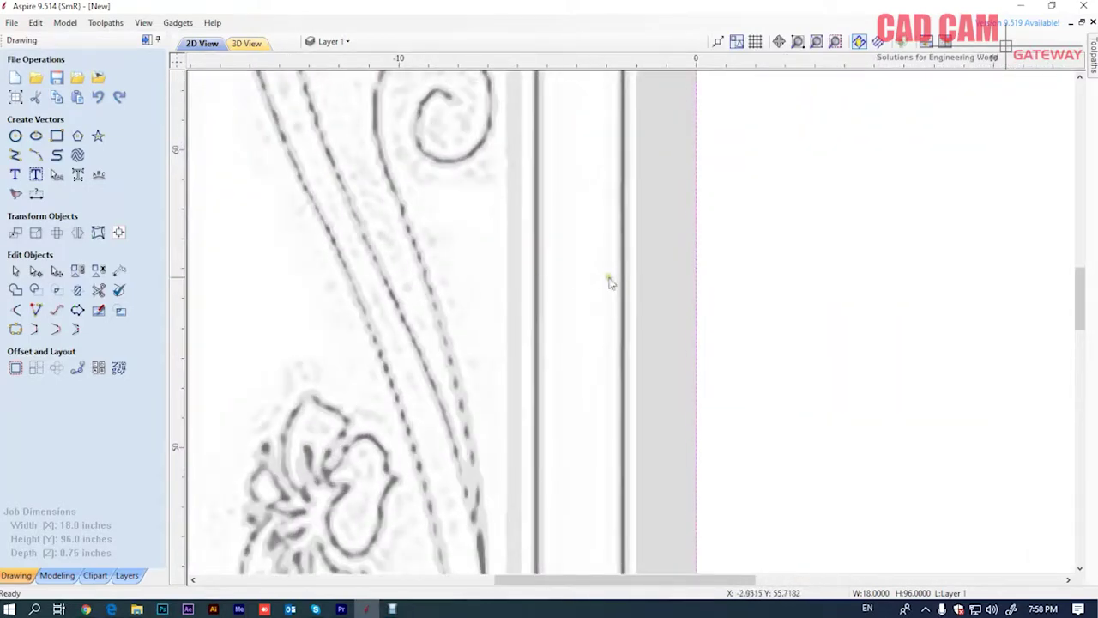
Dimension the gap between two vertical edges on the reference image
{"action": "left_click", "coordinate": [36, 193]}
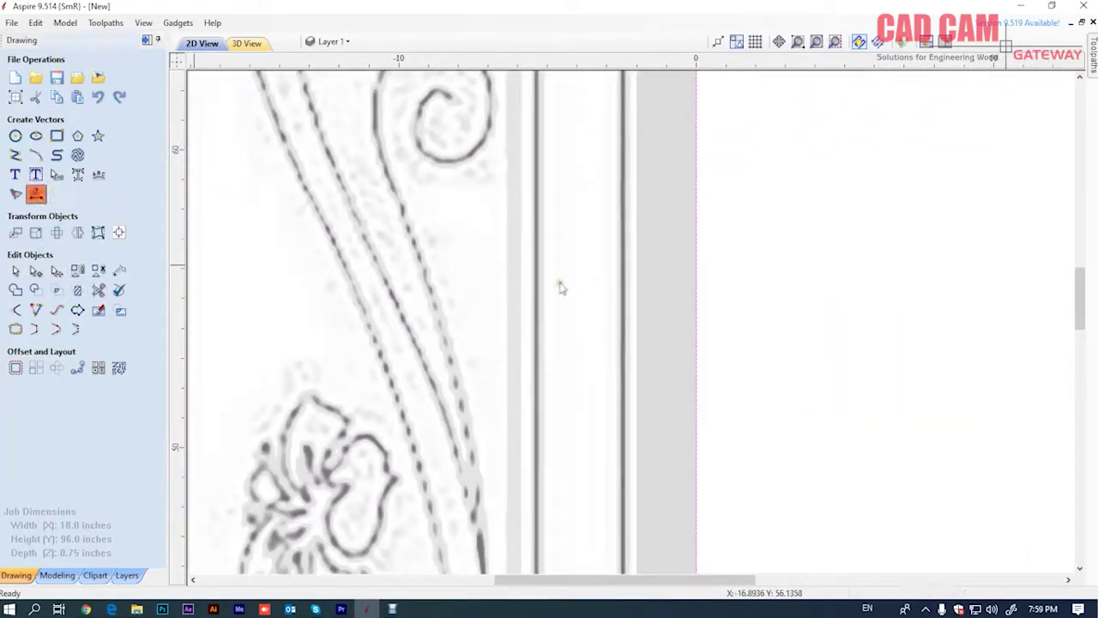
{"action": "mouse_move", "coordinate": [536, 293]}
{"action": "left_mouse_down"}
{"action": "mouse_move", "coordinate": [627, 292]}
{"action": "mouse_move", "coordinate": [609, 304]}
{"action": "left_mouse_up"}
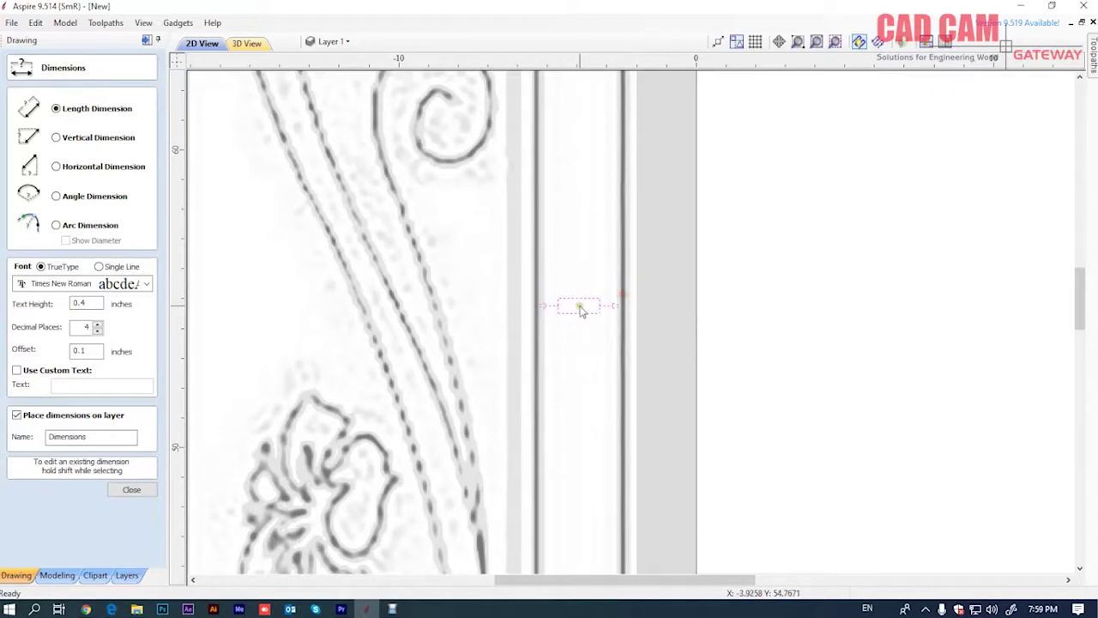
{"action": "left_click", "coordinate": [581, 306]}
{"action": "scroll", "coordinate": [579, 304], "scroll_direction": "down", "scroll_amount": 3}
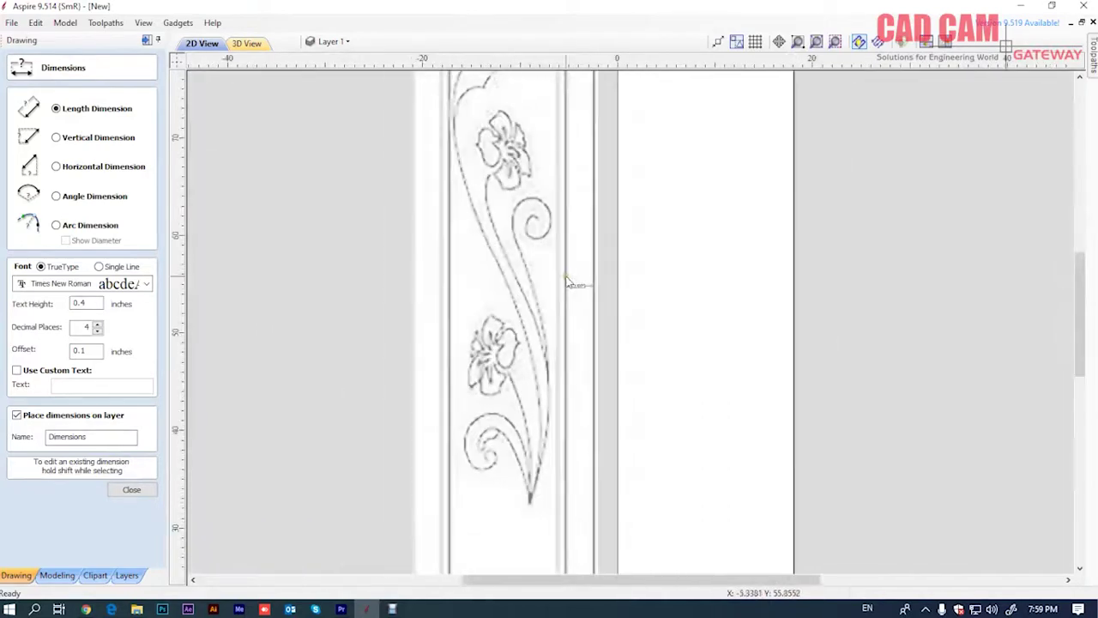
{"action": "scroll", "coordinate": [579, 304], "scroll_direction": "down", "scroll_amount": 2}
{"action": "scroll", "coordinate": [576, 386], "scroll_direction": "up", "scroll_amount": 6}
Dimension the rounded bars: end offsets 1.8876 and 1.9004 in, bar height 2.4126 in
{"action": "left_click", "coordinate": [576, 383]}
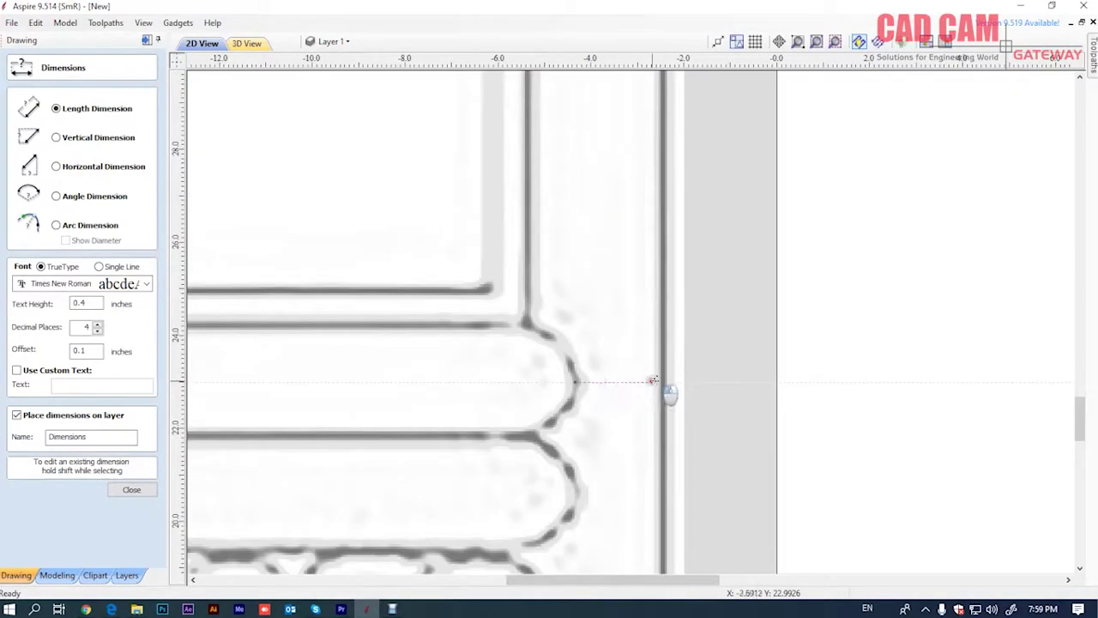
{"action": "left_click", "coordinate": [635, 380]}
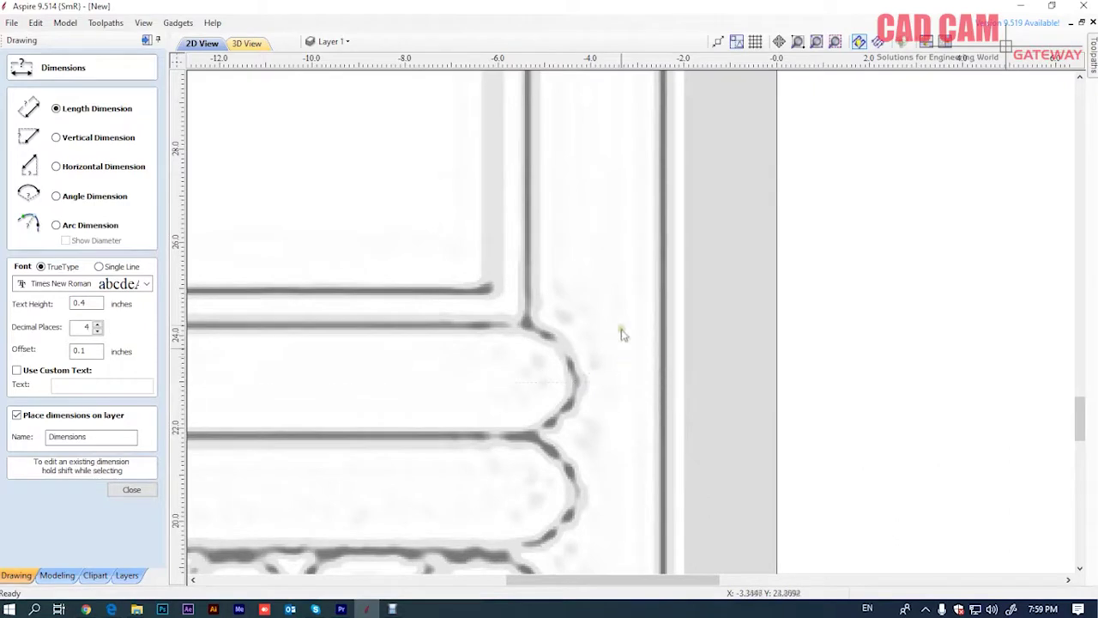
{"action": "left_click", "coordinate": [639, 330]}
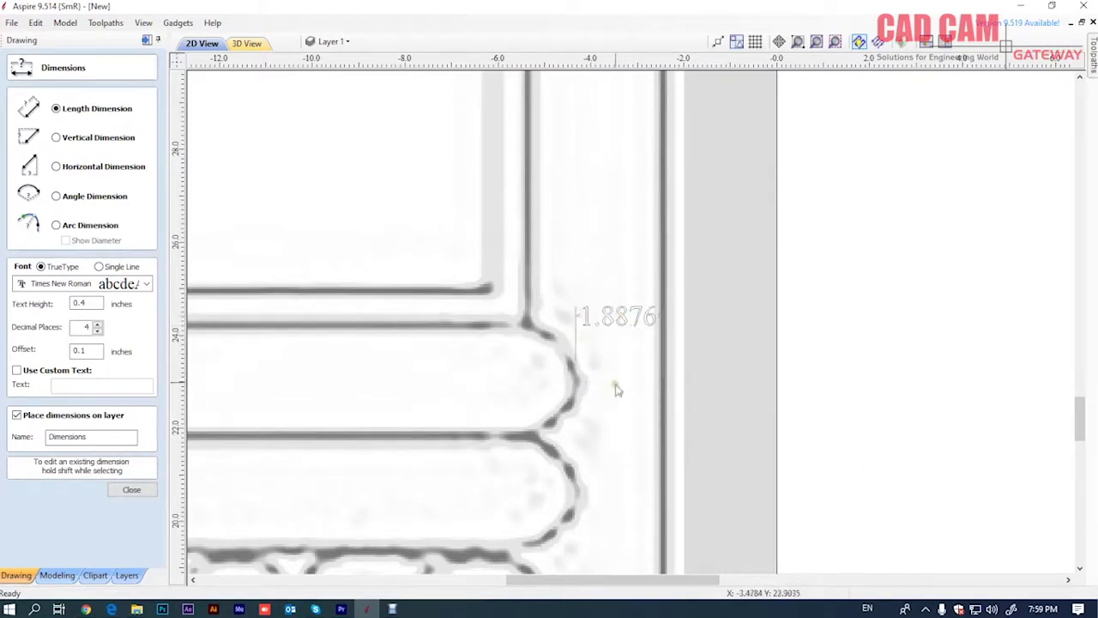
{"action": "left_click", "coordinate": [575, 494]}
{"action": "left_click", "coordinate": [666, 490]}
{"action": "left_click", "coordinate": [626, 449]}
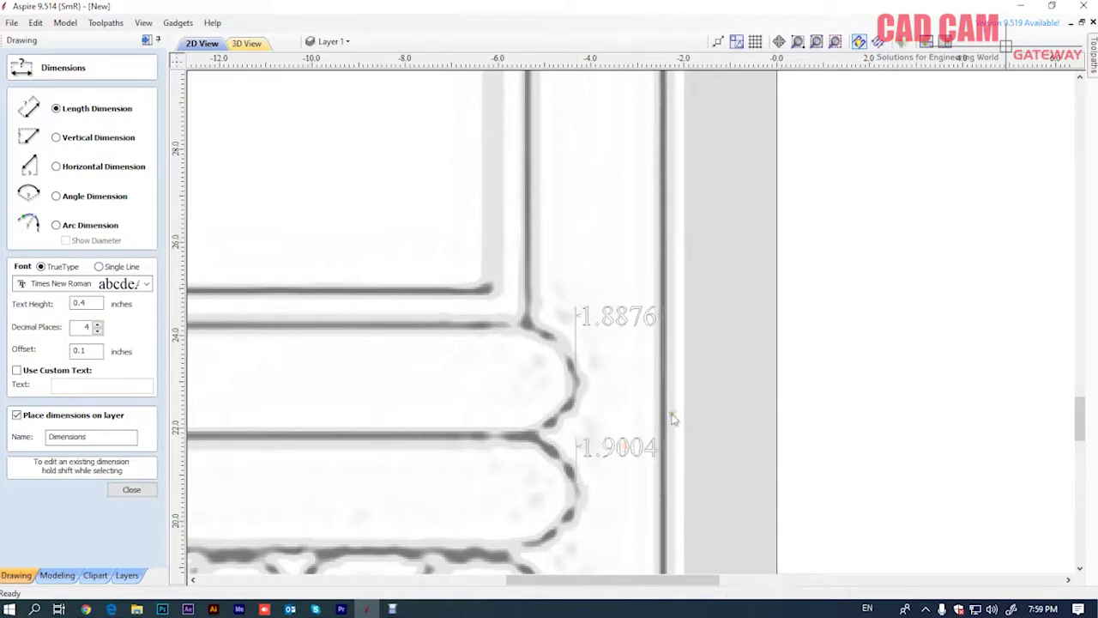
{"action": "scroll", "coordinate": [709, 351], "scroll_direction": "down", "scroll_amount": 3}
{"action": "scroll", "coordinate": [669, 369], "scroll_direction": "up", "scroll_amount": 3}
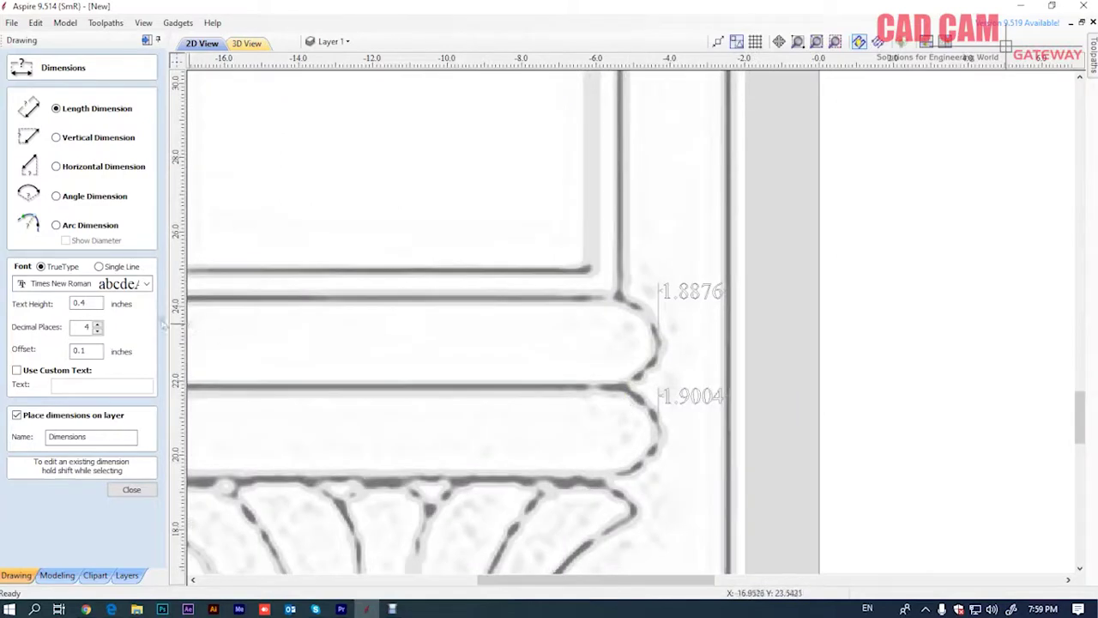
{"action": "left_click", "coordinate": [594, 388]}
{"action": "left_click", "coordinate": [593, 474]}
{"action": "left_click", "coordinate": [585, 433]}
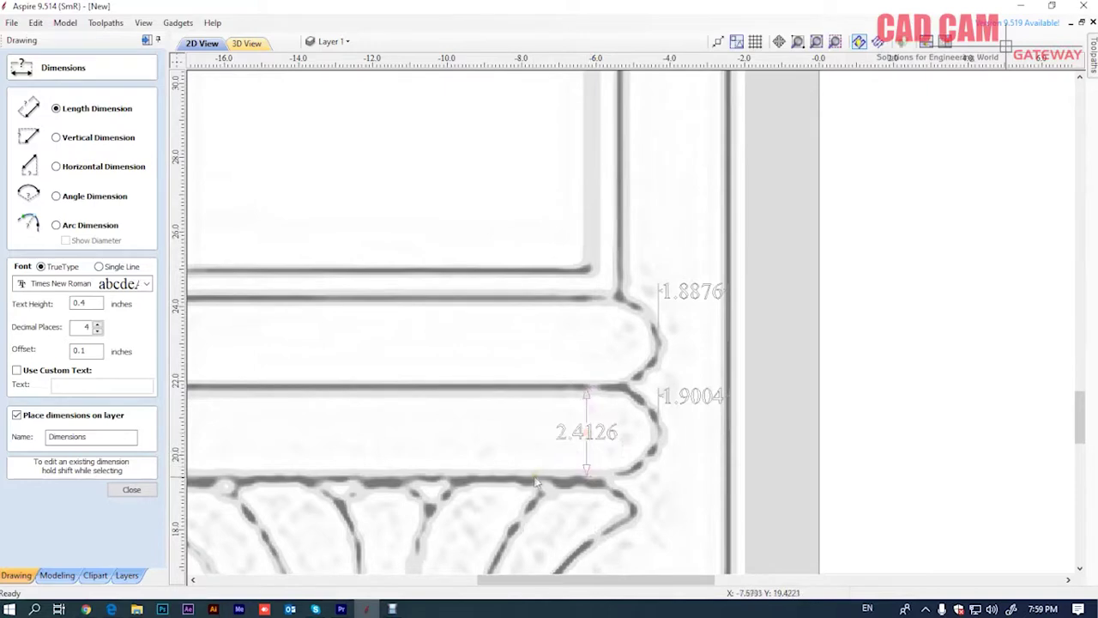
Dimension the 0.7839 in frame border width beside the panel frame
{"action": "scroll", "coordinate": [587, 435], "scroll_direction": "down", "scroll_amount": 2}
{"action": "scroll", "coordinate": [600, 429], "scroll_direction": "down", "scroll_amount": 2}
{"action": "scroll", "coordinate": [592, 420], "scroll_direction": "up", "scroll_amount": 2}
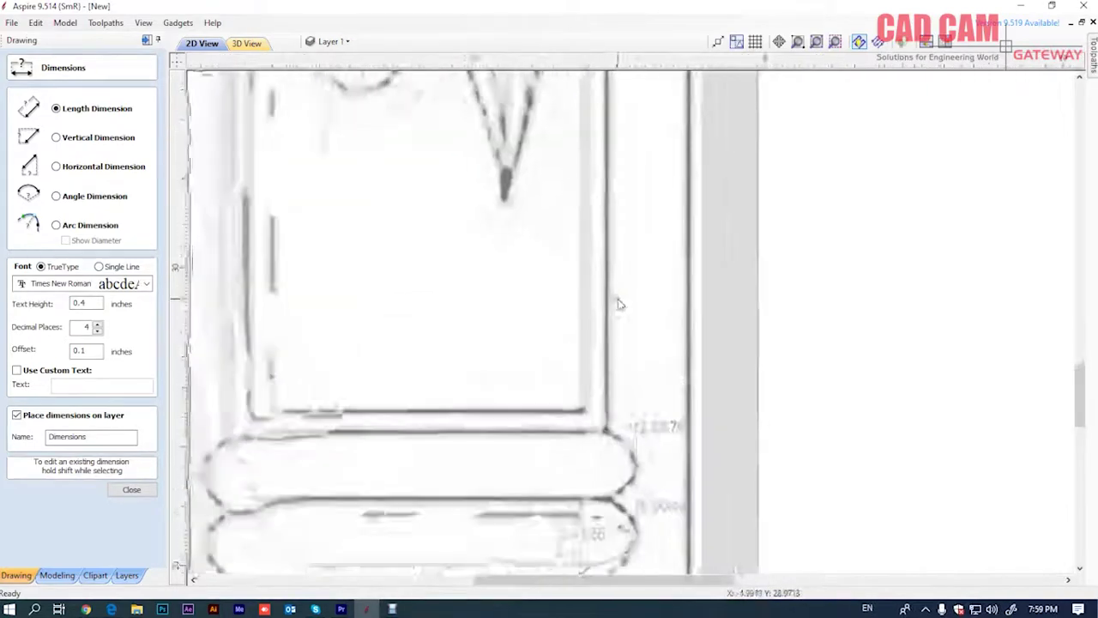
{"action": "scroll", "coordinate": [613, 300], "scroll_direction": "up", "scroll_amount": 2}
{"action": "scroll", "coordinate": [583, 363], "scroll_direction": "up", "scroll_amount": 1}
{"action": "left_click", "coordinate": [568, 356]}
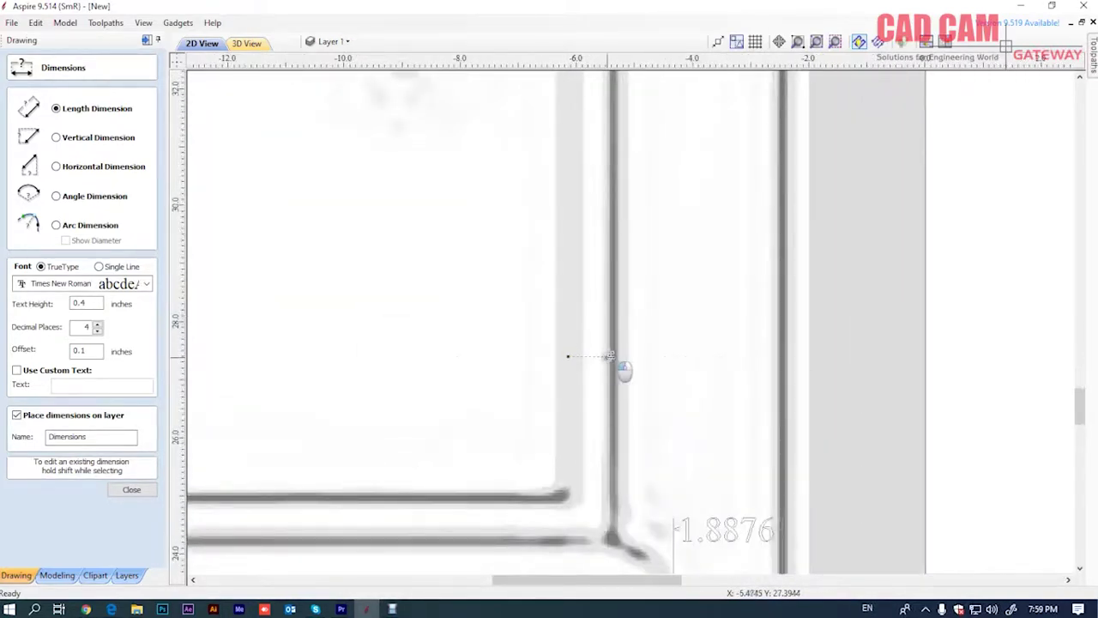
{"action": "left_click", "coordinate": [614, 356]}
{"action": "left_click", "coordinate": [658, 293]}
{"action": "scroll", "coordinate": [677, 374], "scroll_direction": "down", "scroll_amount": 2}
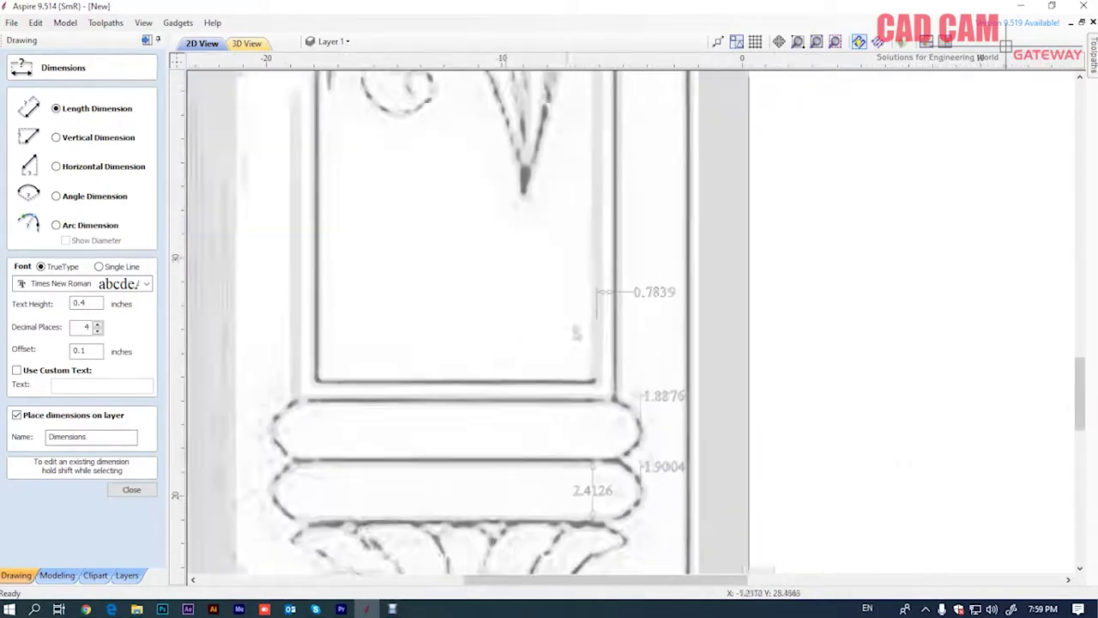
{"action": "scroll", "coordinate": [369, 377], "scroll_direction": "up", "scroll_amount": 1}
{"action": "scroll", "coordinate": [480, 377], "scroll_direction": "up", "scroll_amount": 1}
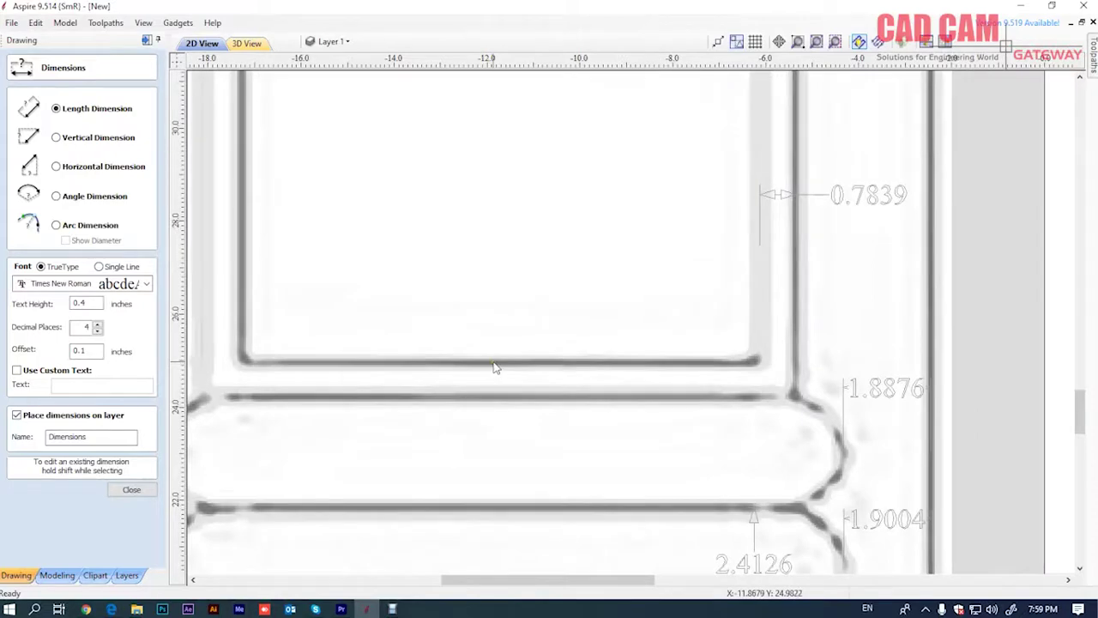
Dimension the 0.7572 in gap below the panel frame and inspect the reference
{"action": "left_click", "coordinate": [496, 396]}
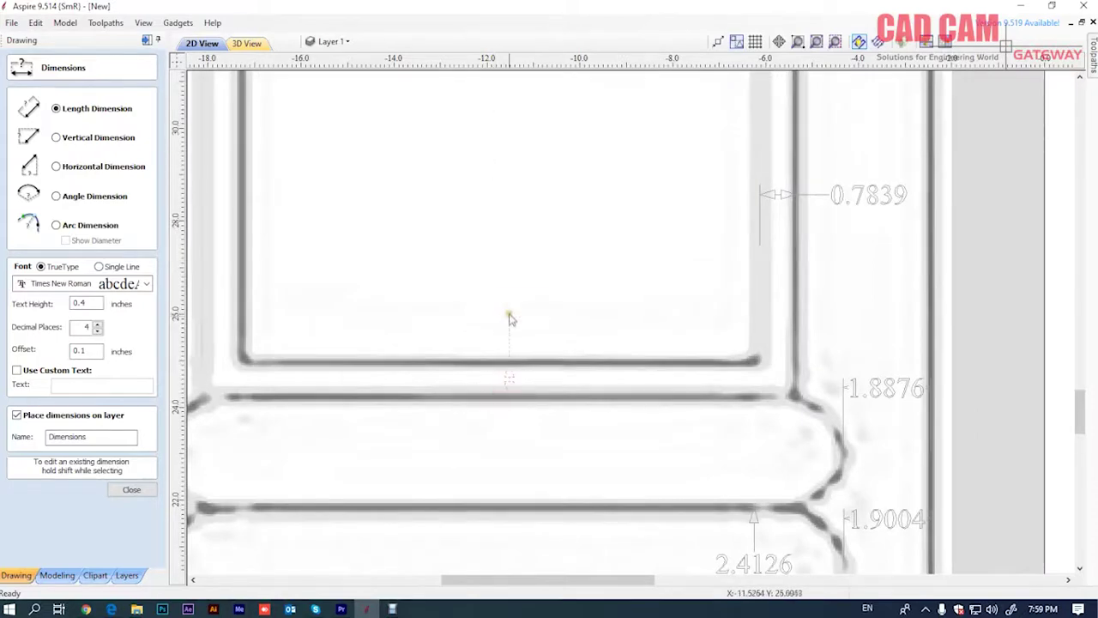
{"action": "left_click", "coordinate": [509, 316]}
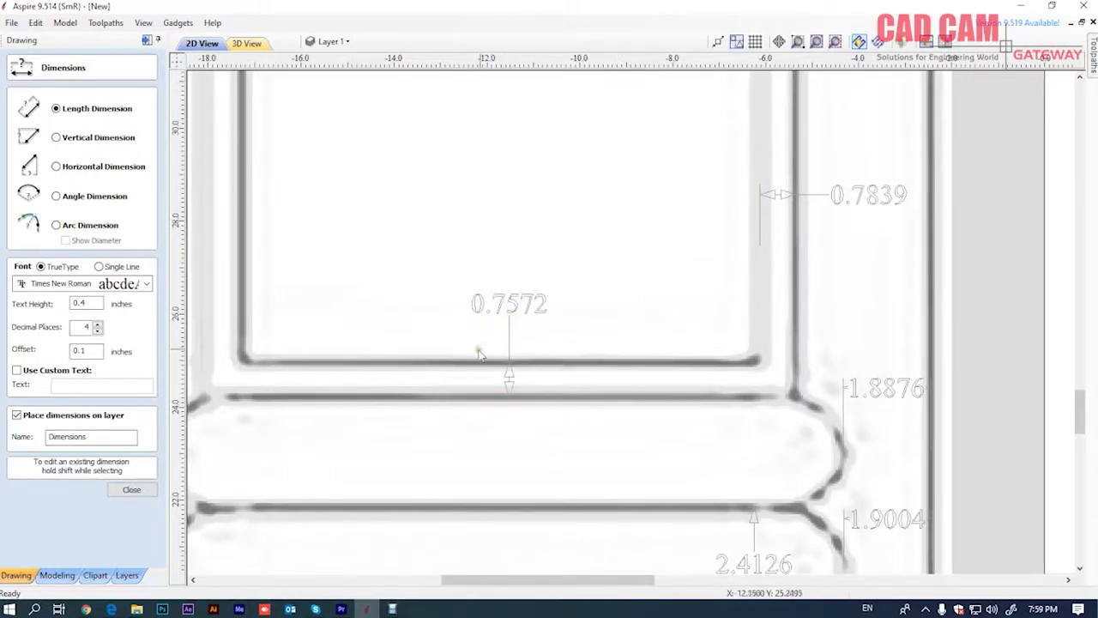
{"action": "scroll", "coordinate": [452, 357], "scroll_direction": "down", "scroll_amount": 1}
{"action": "scroll", "coordinate": [452, 357], "scroll_direction": "down", "scroll_amount": 1}
{"action": "scroll", "coordinate": [468, 410], "scroll_direction": "down", "scroll_amount": 1}
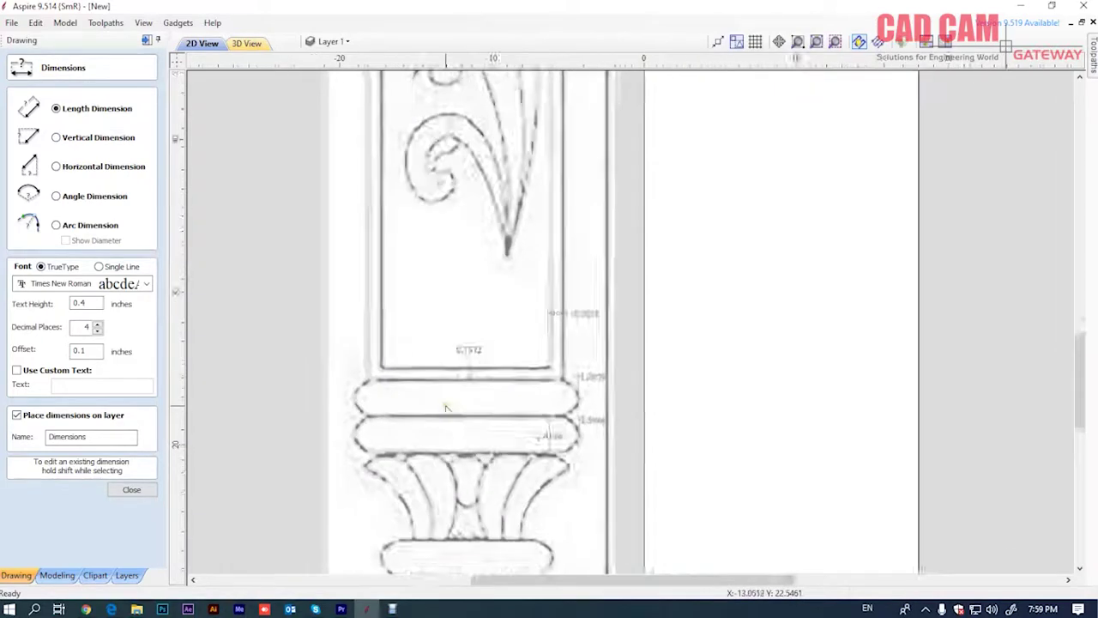
{"action": "scroll", "coordinate": [504, 424], "scroll_direction": "down", "scroll_amount": 1}
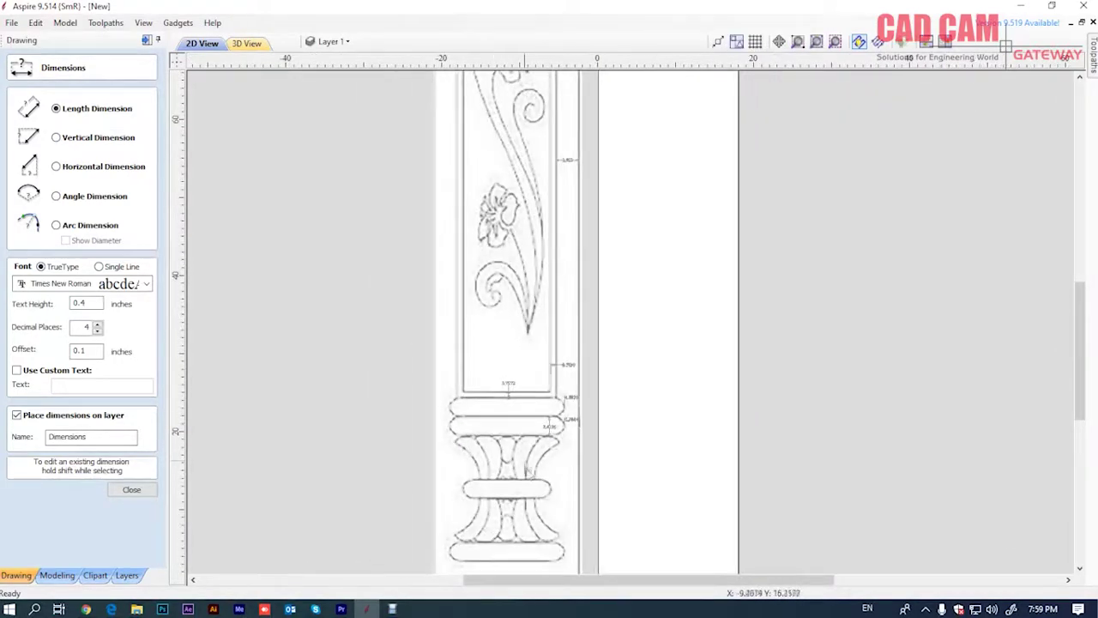
{"action": "scroll", "coordinate": [696, 570], "scroll_direction": "down", "scroll_amount": 2}
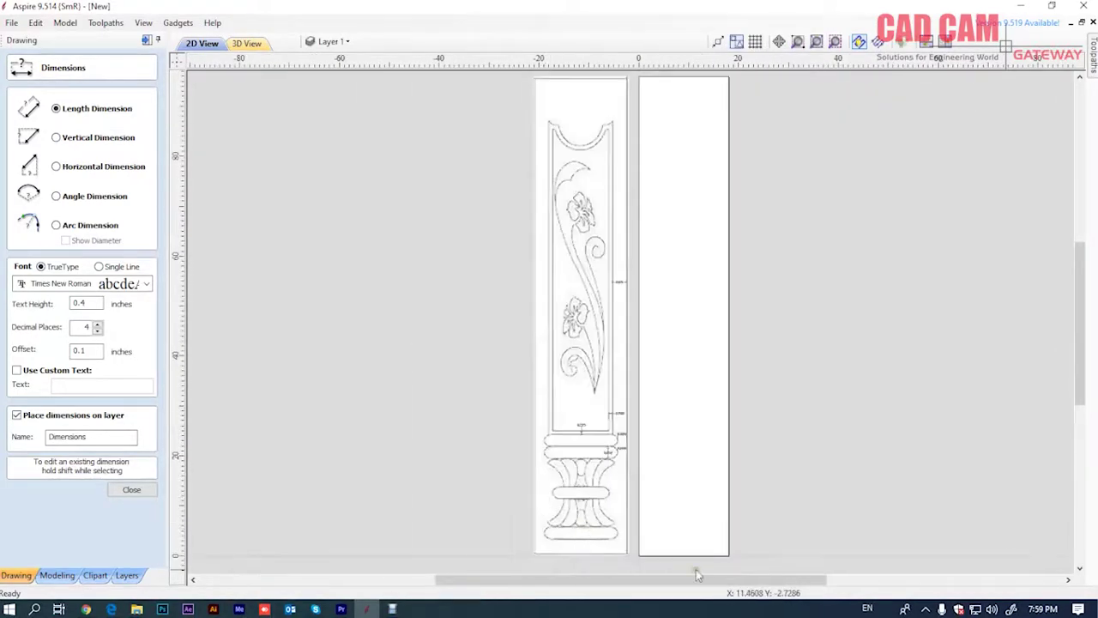
{"action": "scroll", "coordinate": [695, 569], "scroll_direction": "up", "scroll_amount": 3}
{"action": "scroll", "coordinate": [701, 559], "scroll_direction": "up", "scroll_amount": 1}
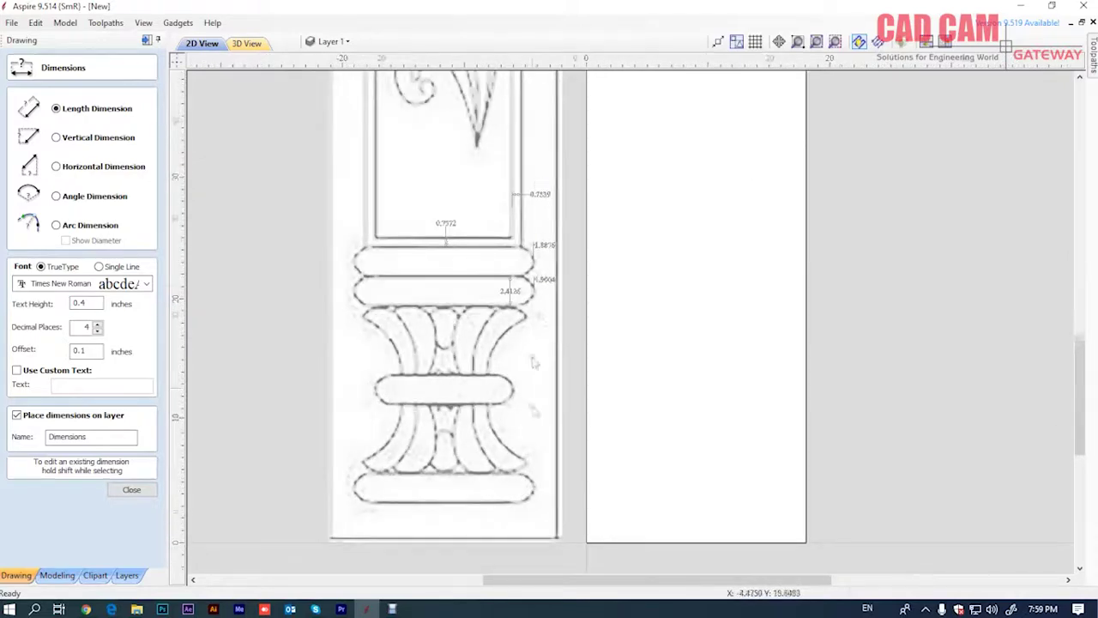
{"action": "scroll", "coordinate": [529, 363], "scroll_direction": "down", "scroll_amount": 4}
{"action": "scroll", "coordinate": [619, 199], "scroll_direction": "up", "scroll_amount": 2}
{"action": "scroll", "coordinate": [623, 220], "scroll_direction": "up", "scroll_amount": 2}
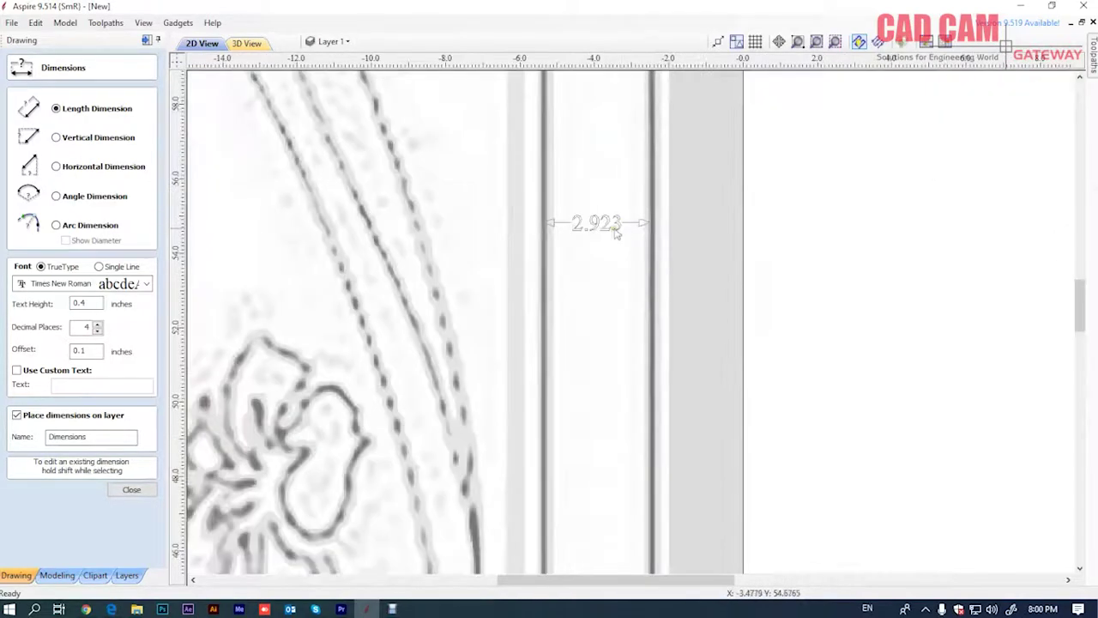
{"action": "scroll", "coordinate": [545, 260], "scroll_direction": "down", "scroll_amount": 2}
{"action": "scroll", "coordinate": [544, 260], "scroll_direction": "down", "scroll_amount": 2}
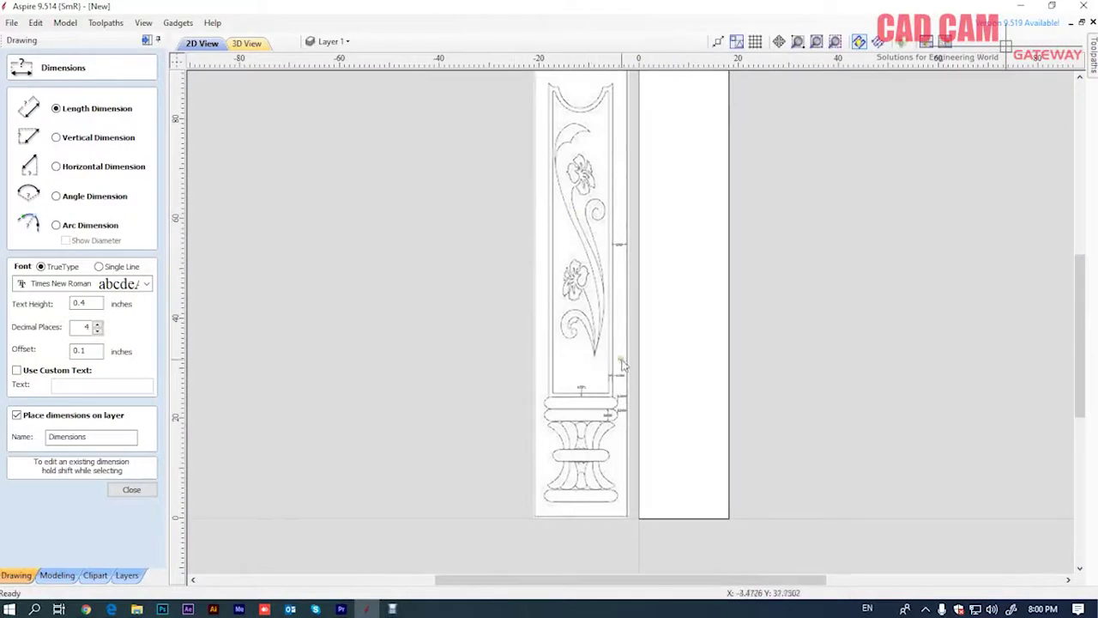
Start a dimension across the side border strip while zooming around the reference
{"action": "left_click", "coordinate": [618, 244]}
{"action": "scroll", "coordinate": [622, 250], "scroll_direction": "up", "scroll_amount": 2}
{"action": "scroll", "coordinate": [558, 277], "scroll_direction": "up", "scroll_amount": 2}
{"action": "scroll", "coordinate": [534, 284], "scroll_direction": "up", "scroll_amount": 1}
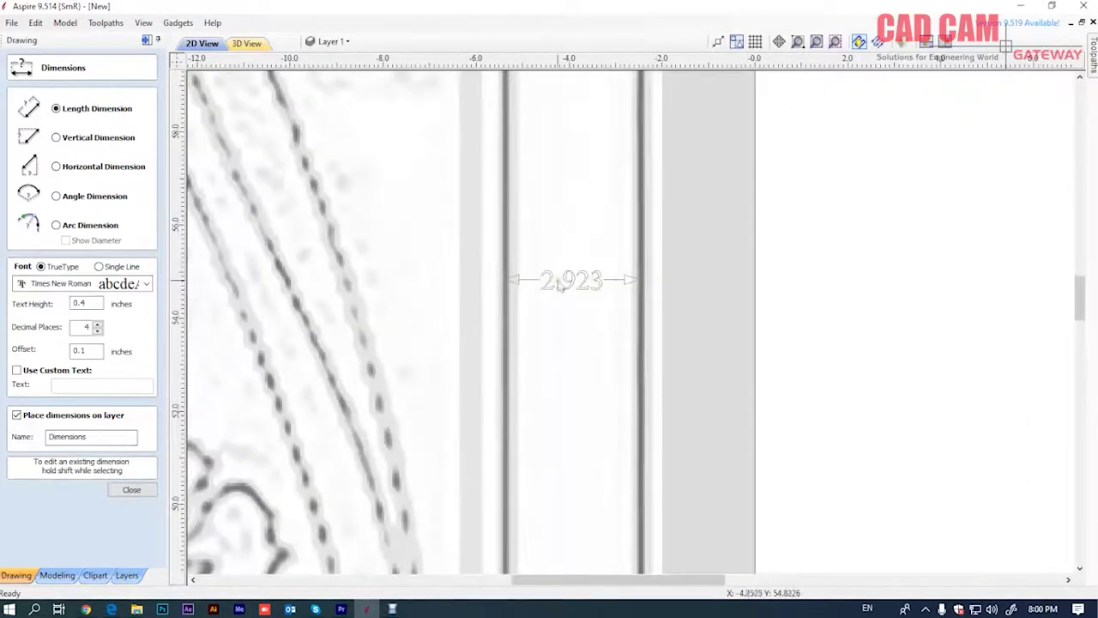
{"action": "scroll", "coordinate": [541, 266], "scroll_direction": "down", "scroll_amount": 3}
{"action": "scroll", "coordinate": [558, 343], "scroll_direction": "down", "scroll_amount": 2}
{"action": "scroll", "coordinate": [573, 386], "scroll_direction": "up", "scroll_amount": 3}
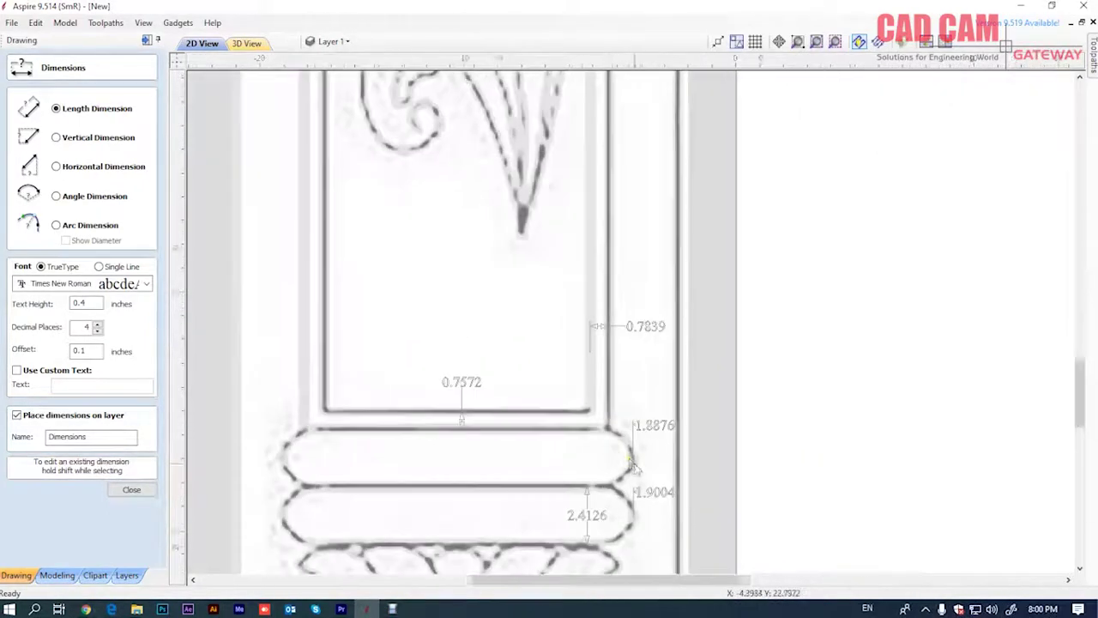
{"action": "scroll", "coordinate": [574, 391], "scroll_direction": "up", "scroll_amount": 2}
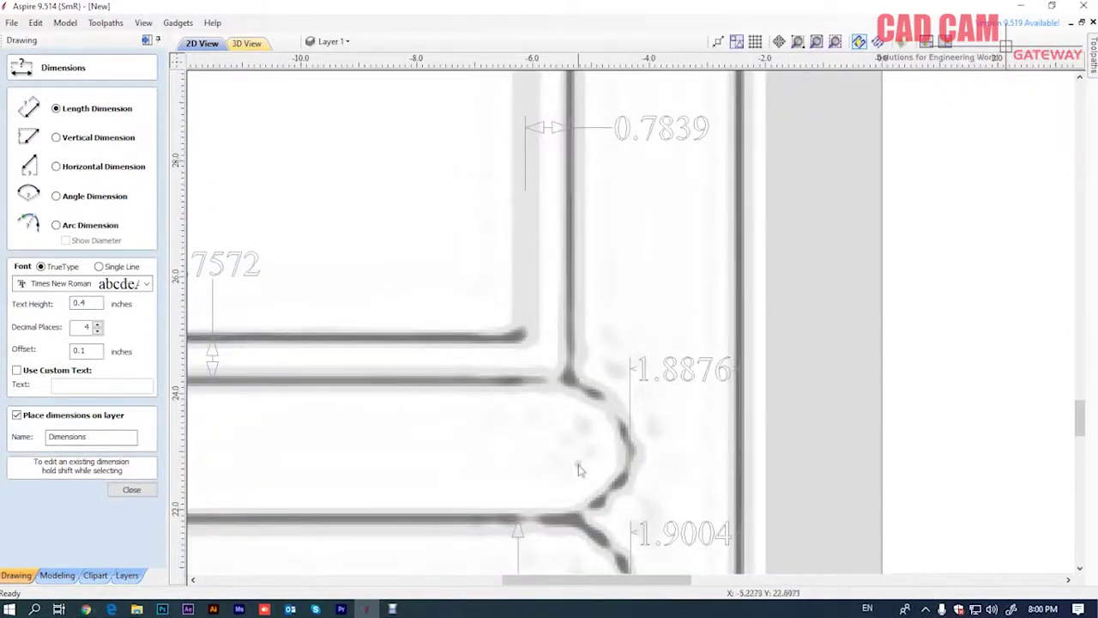
{"action": "scroll", "coordinate": [581, 469], "scroll_direction": "down", "scroll_amount": 3}
{"action": "scroll", "coordinate": [599, 447], "scroll_direction": "up", "scroll_amount": 2}
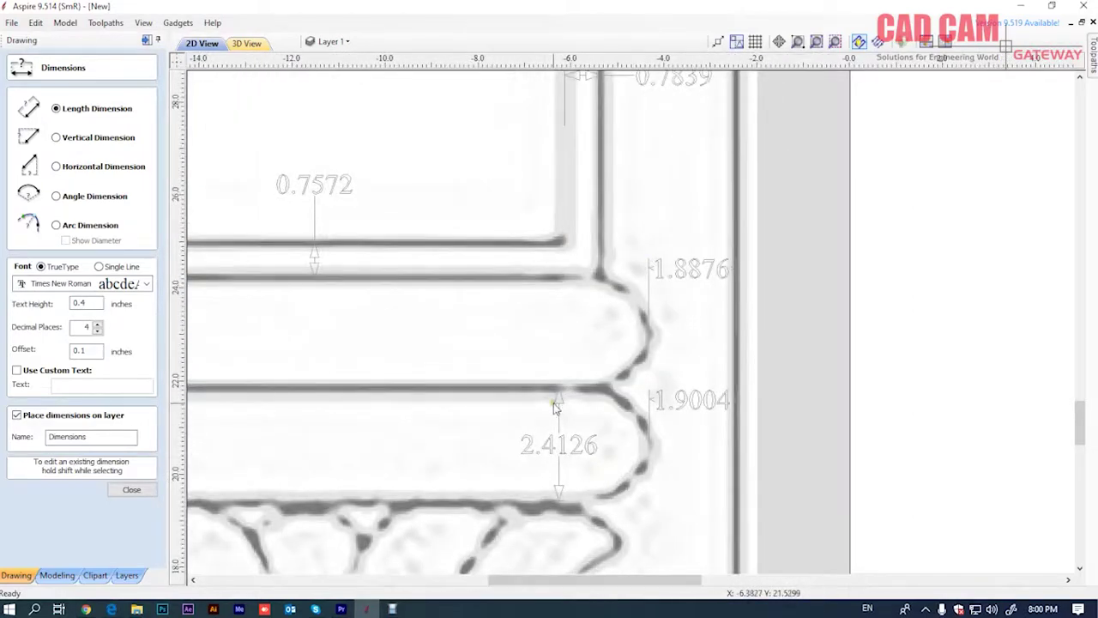
{"action": "scroll", "coordinate": [553, 407], "scroll_direction": "down", "scroll_amount": 2}
{"action": "scroll", "coordinate": [600, 386], "scroll_direction": "down", "scroll_amount": 1}
{"action": "scroll", "coordinate": [674, 370], "scroll_direction": "up", "scroll_amount": 1}
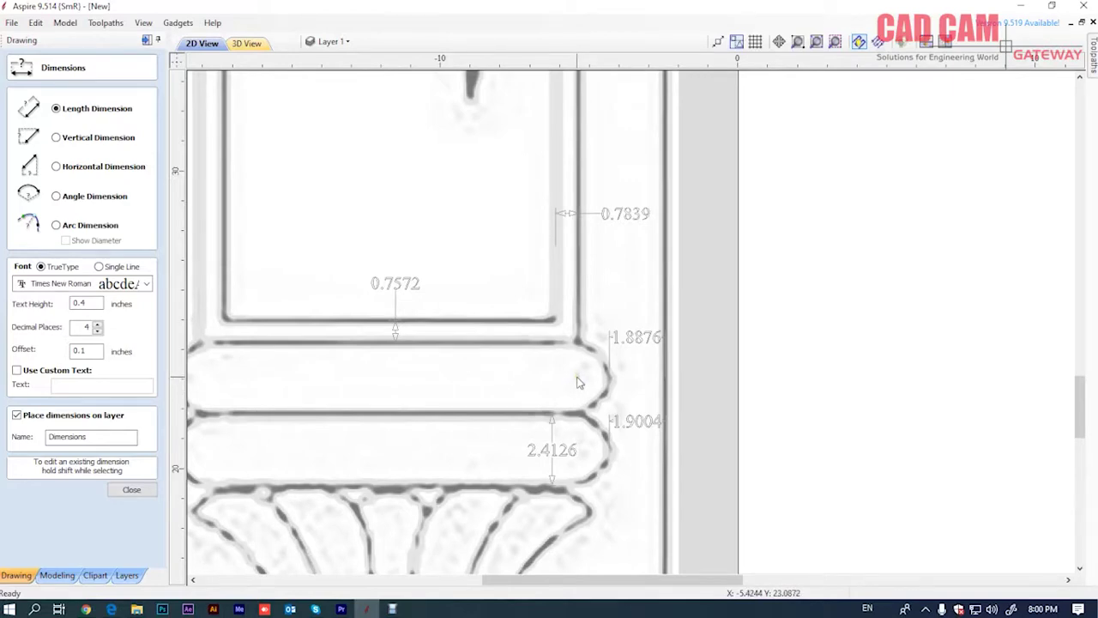
{"action": "key", "text": "super+r"}
Launch Windows Calculator from the Run prompt and move it aside
{"action": "type", "text": "ca"}
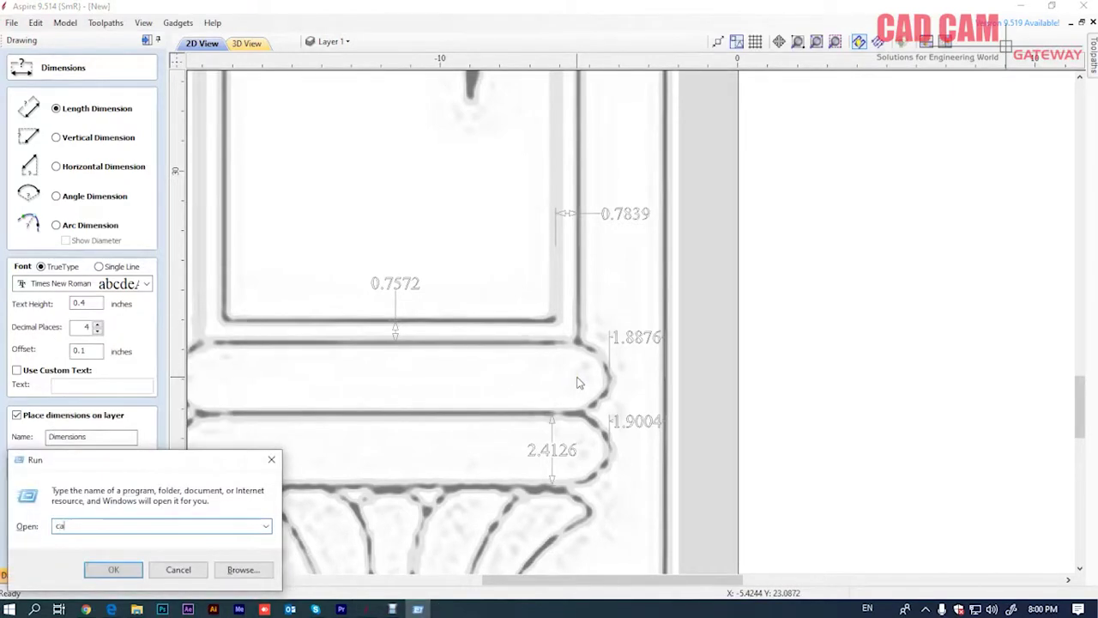
{"action": "key", "text": "Return"}
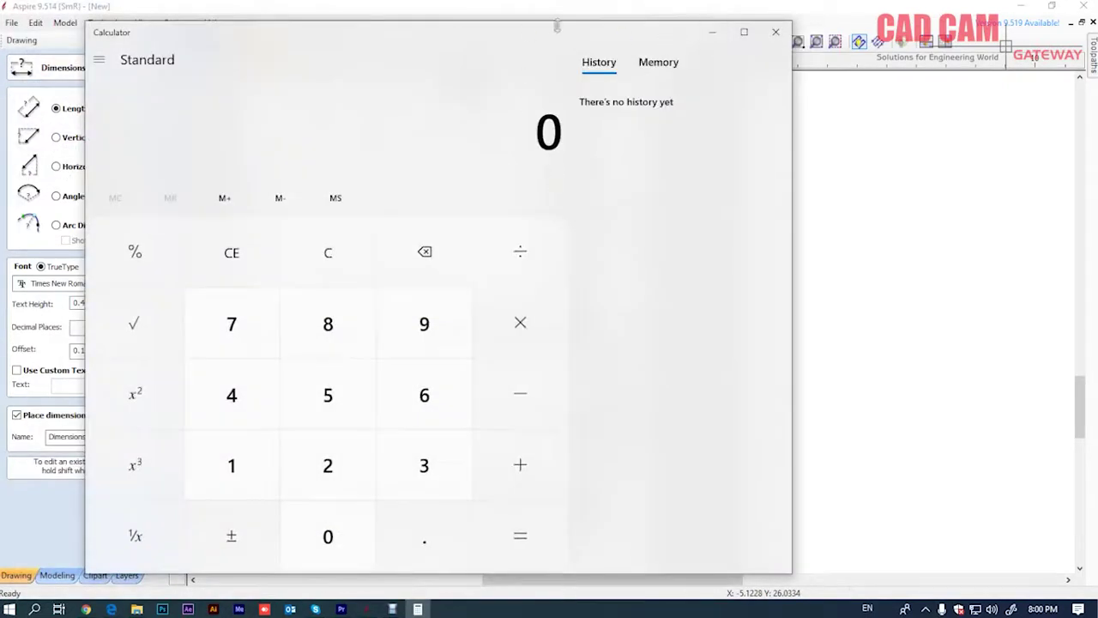
{"action": "mouse_move", "coordinate": [541, 36]}
{"action": "left_mouse_down"}
{"action": "mouse_move", "coordinate": [238, 90]}
{"action": "mouse_move", "coordinate": [292, 58]}
{"action": "mouse_move", "coordinate": [308, 33]}
{"action": "left_mouse_up"}
Compute 3 − 1.25 = 1.75, then minimize Calculator
{"action": "left_click", "coordinate": [189, 461]}
{"action": "left_click", "coordinate": [289, 392]}
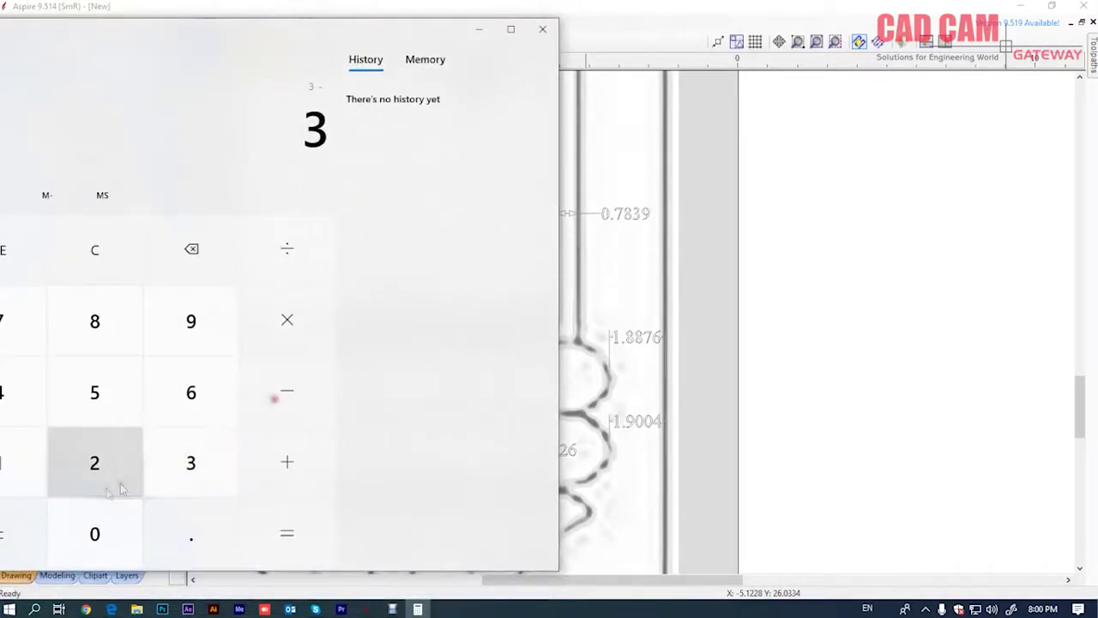
{"action": "left_click", "coordinate": [24, 465]}
{"action": "left_click", "coordinate": [188, 532]}
{"action": "left_click", "coordinate": [94, 462]}
{"action": "left_click", "coordinate": [94, 392]}
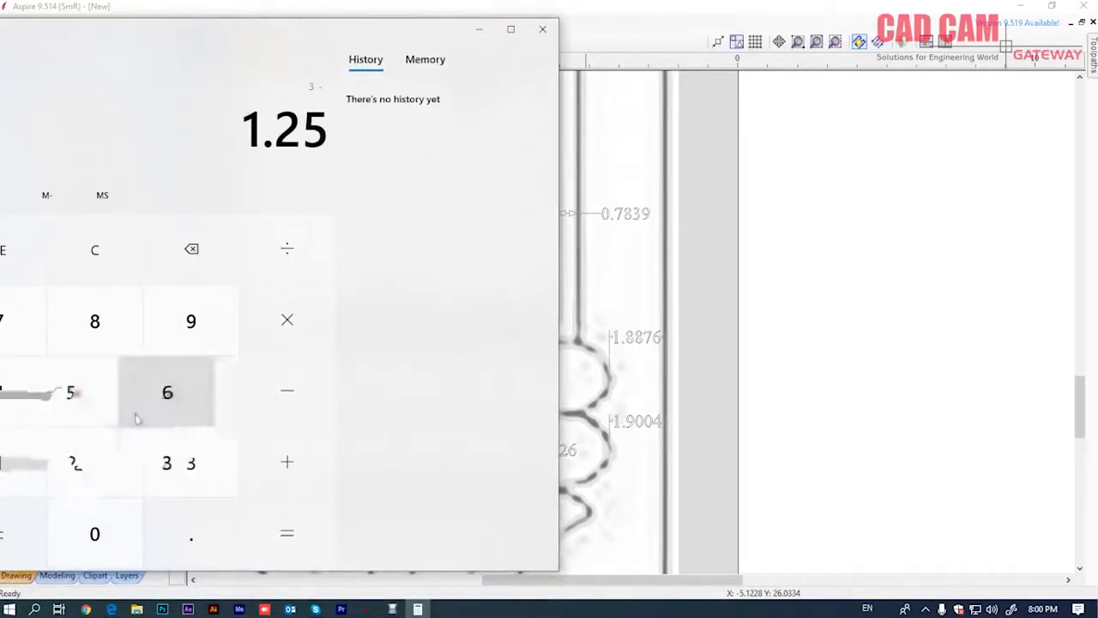
{"action": "left_click", "coordinate": [312, 540]}
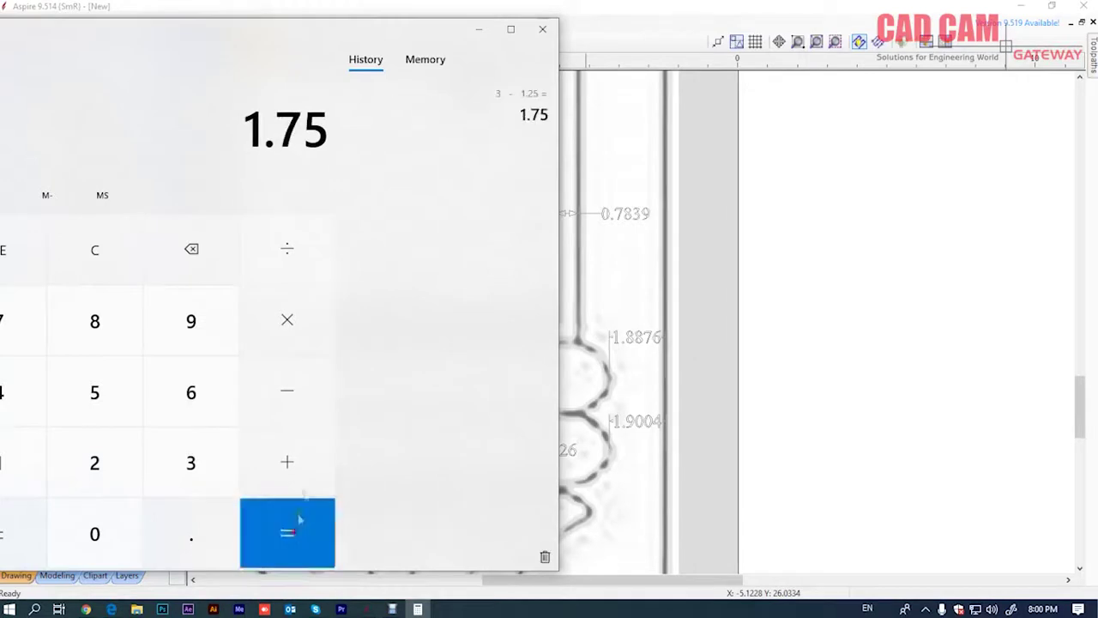
{"action": "left_click", "coordinate": [478, 30]}
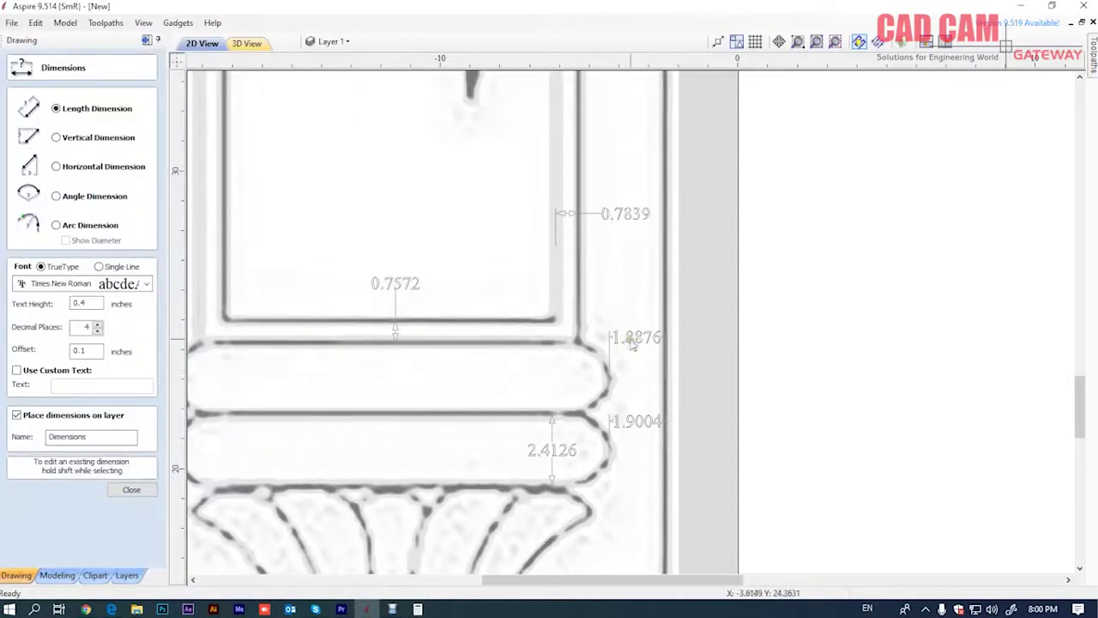
Offset the 18 × 96 in door outline 3 in inwards
{"action": "scroll", "coordinate": [637, 341], "scroll_direction": "down", "scroll_amount": 3}
{"action": "scroll", "coordinate": [634, 426], "scroll_direction": "down", "scroll_amount": 2}
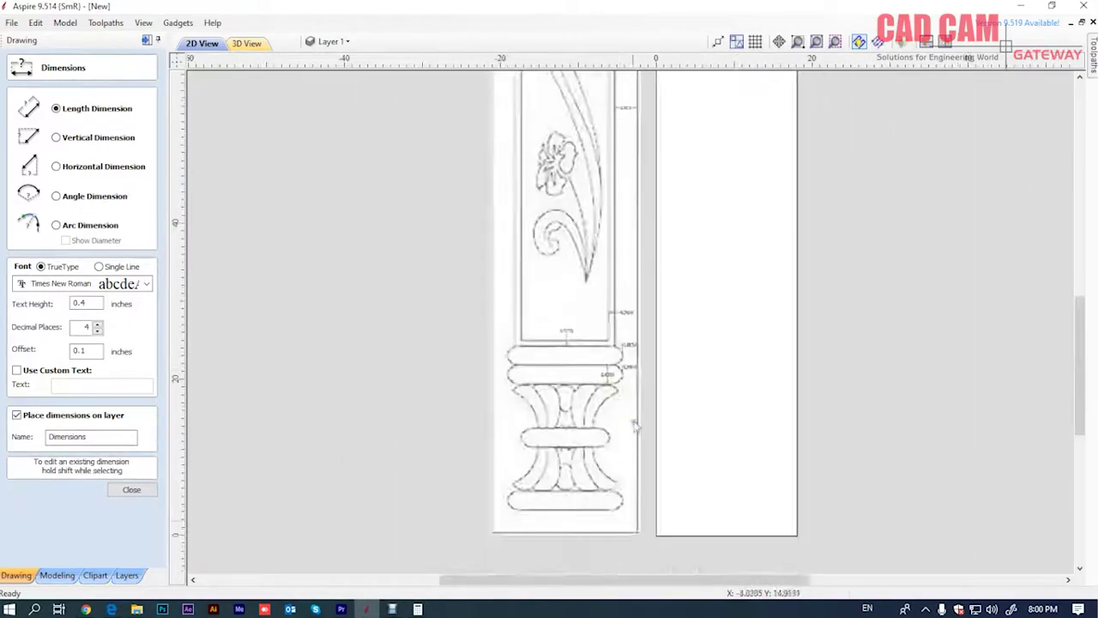
{"action": "scroll", "coordinate": [658, 533], "scroll_direction": "up", "scroll_amount": 1}
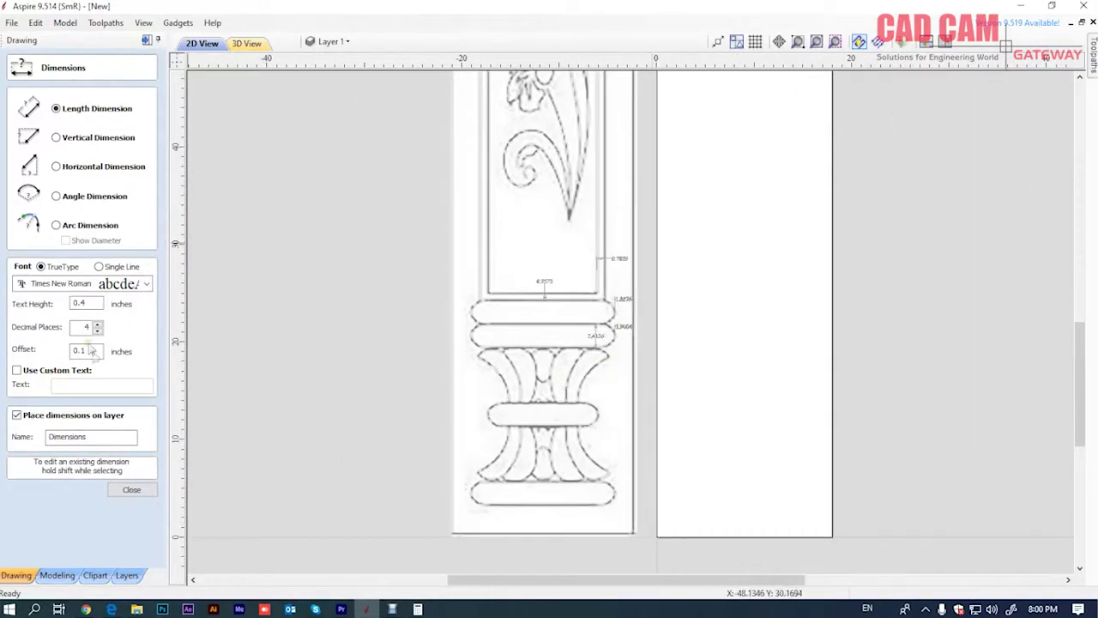
{"action": "left_click", "coordinate": [132, 489]}
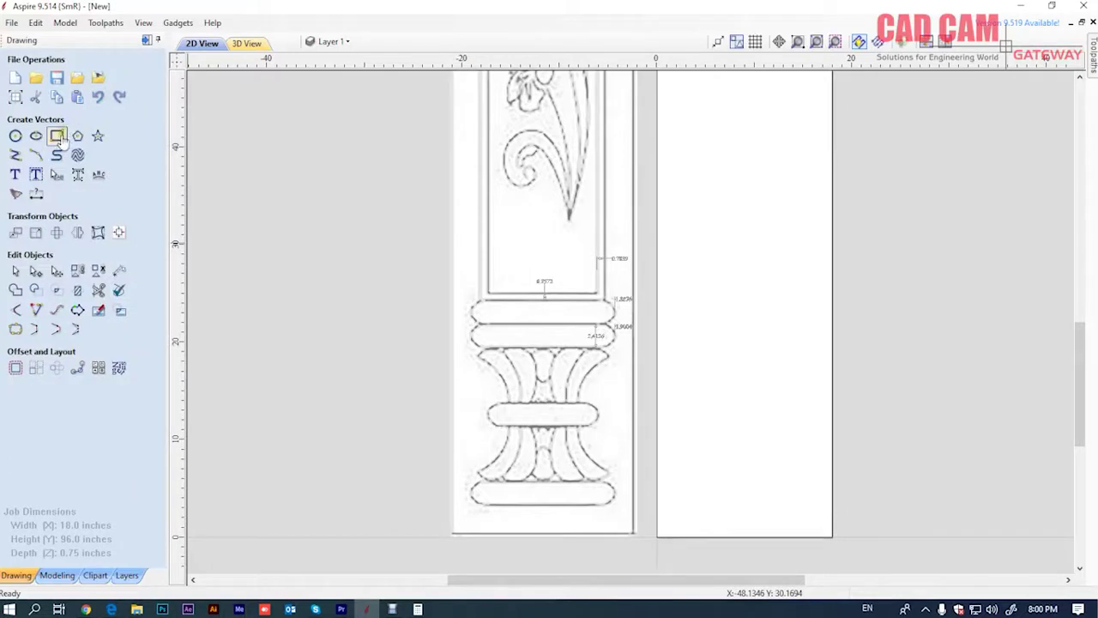
{"action": "left_click", "coordinate": [15, 367]}
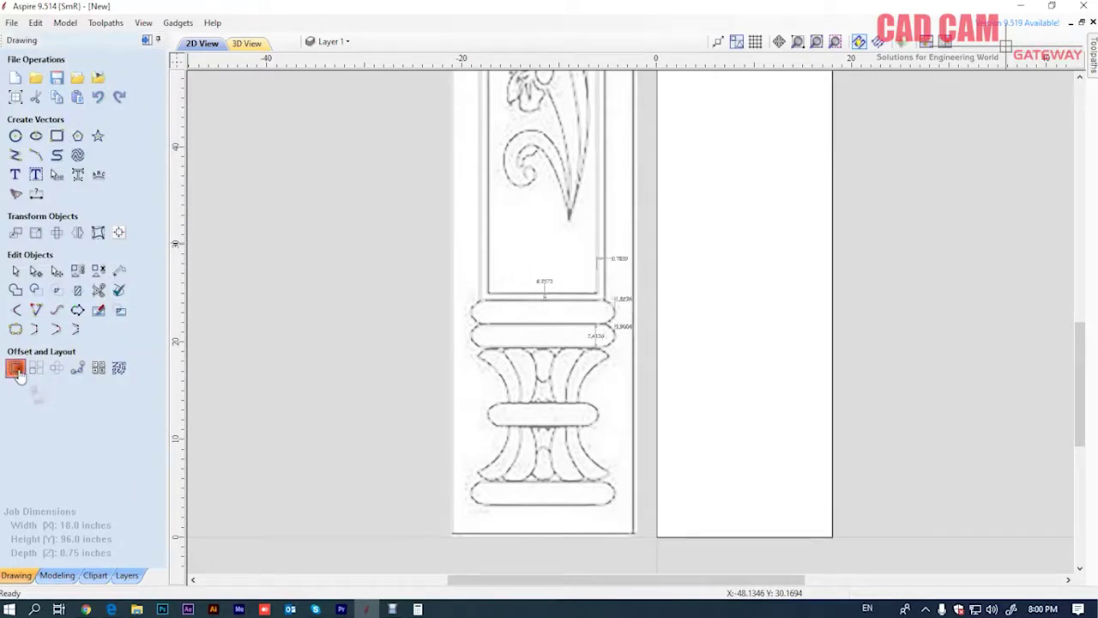
{"action": "left_click", "coordinate": [658, 355]}
{"action": "scroll", "coordinate": [643, 384], "scroll_direction": "up", "scroll_amount": 5}
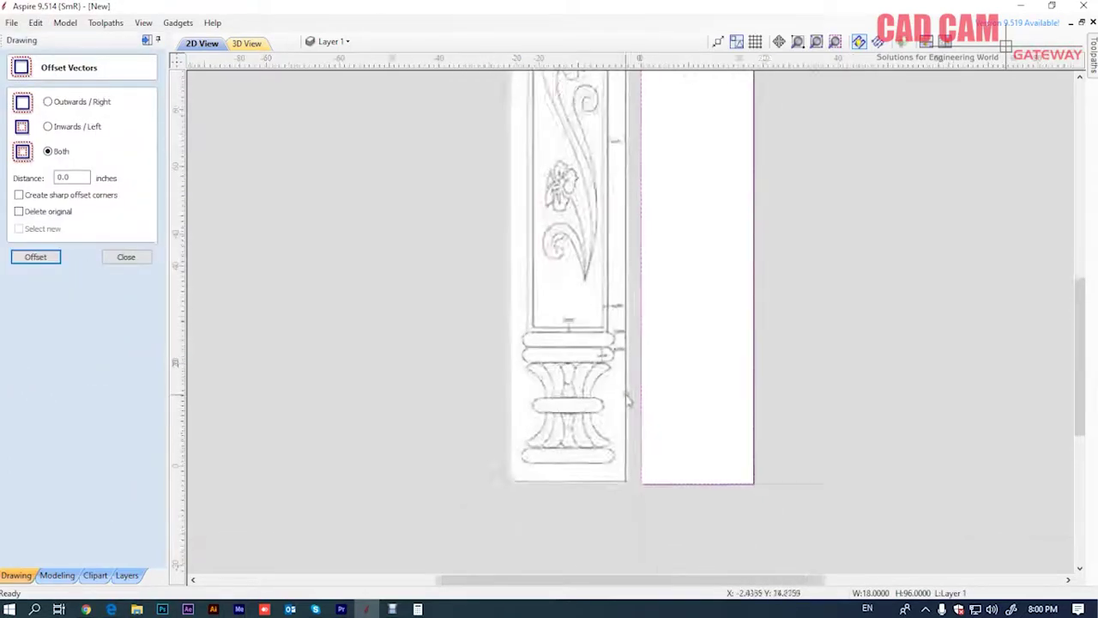
{"action": "scroll", "coordinate": [628, 169], "scroll_direction": "down", "scroll_amount": 5}
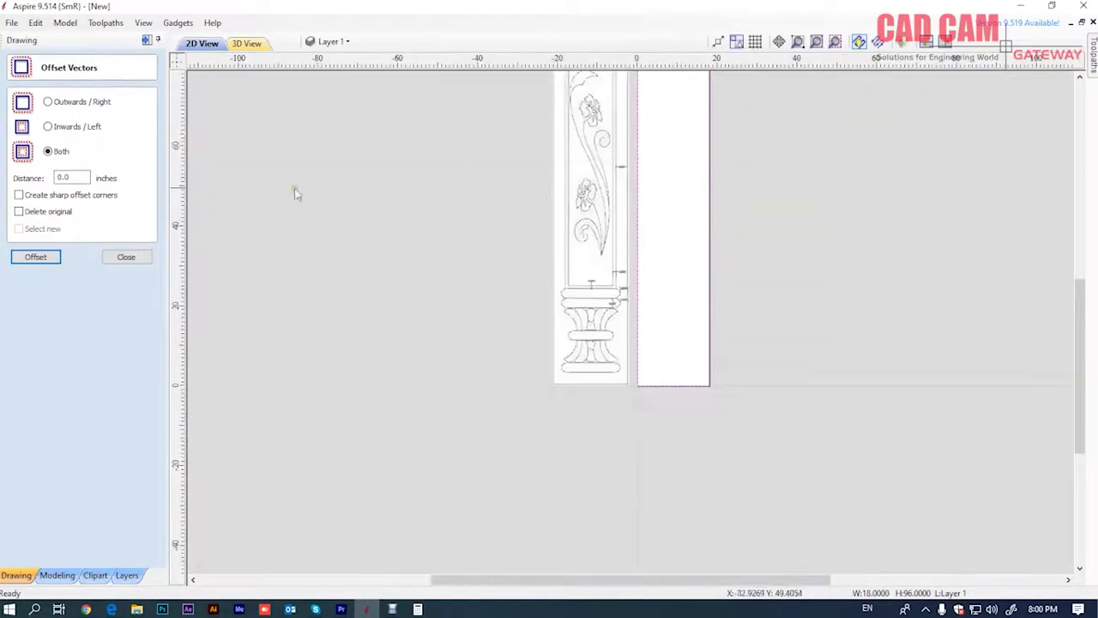
{"action": "left_click", "coordinate": [48, 127]}
{"action": "double_click", "coordinate": [79, 177]}
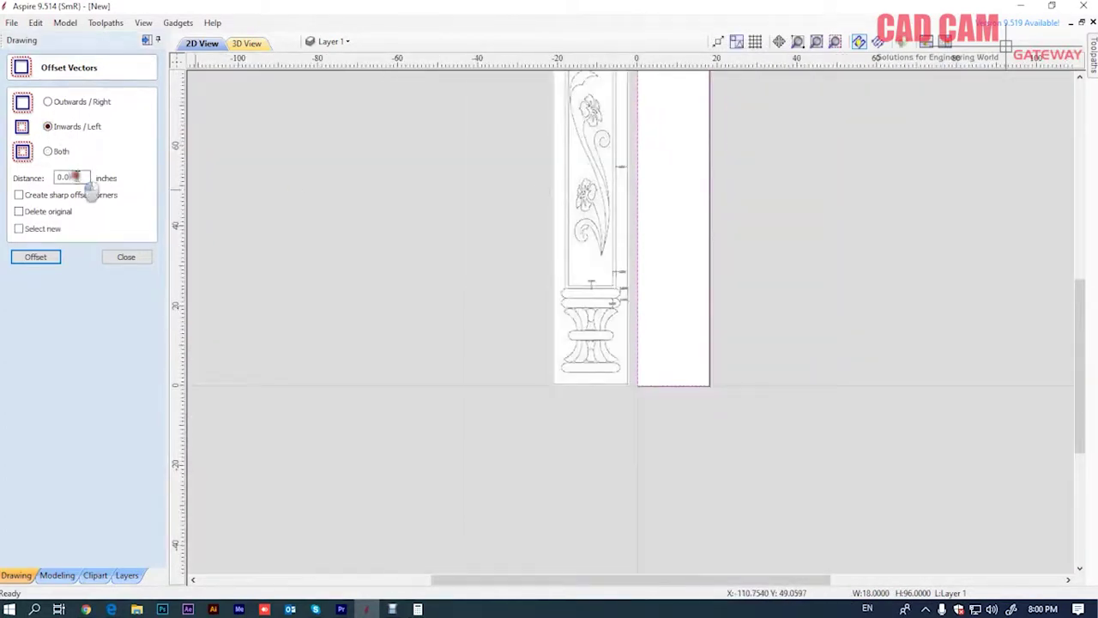
{"action": "type", "text": "3"}
{"action": "left_click", "coordinate": [38, 258]}
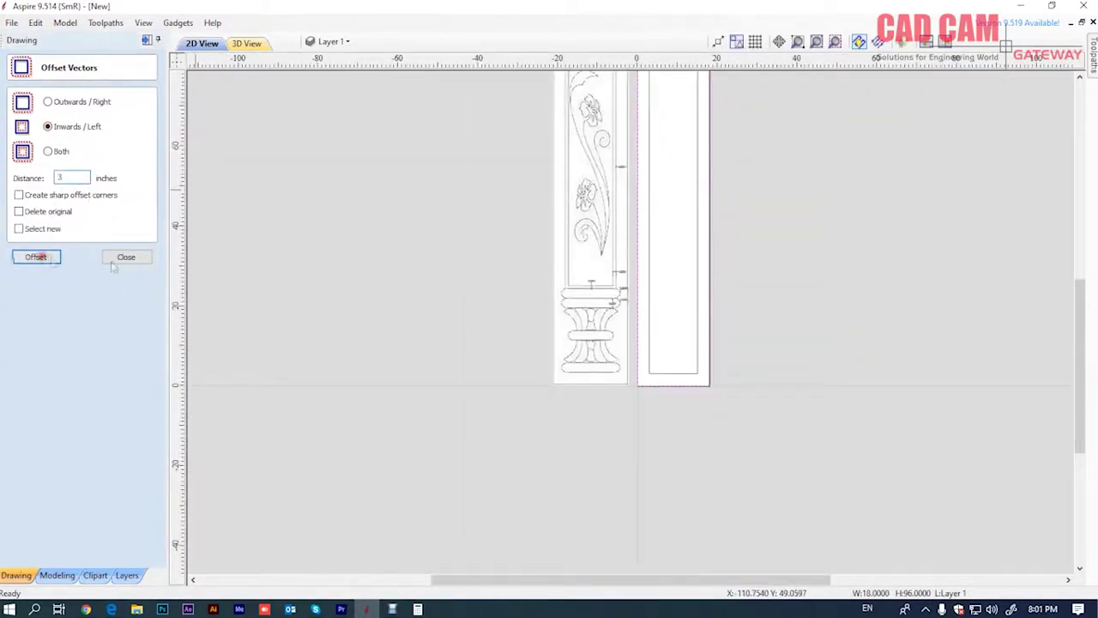
Add a second inward offset of 1.75 in to the door outline
{"action": "scroll", "coordinate": [669, 370], "scroll_direction": "up", "scroll_amount": 3}
{"action": "scroll", "coordinate": [666, 372], "scroll_direction": "up", "scroll_amount": 2}
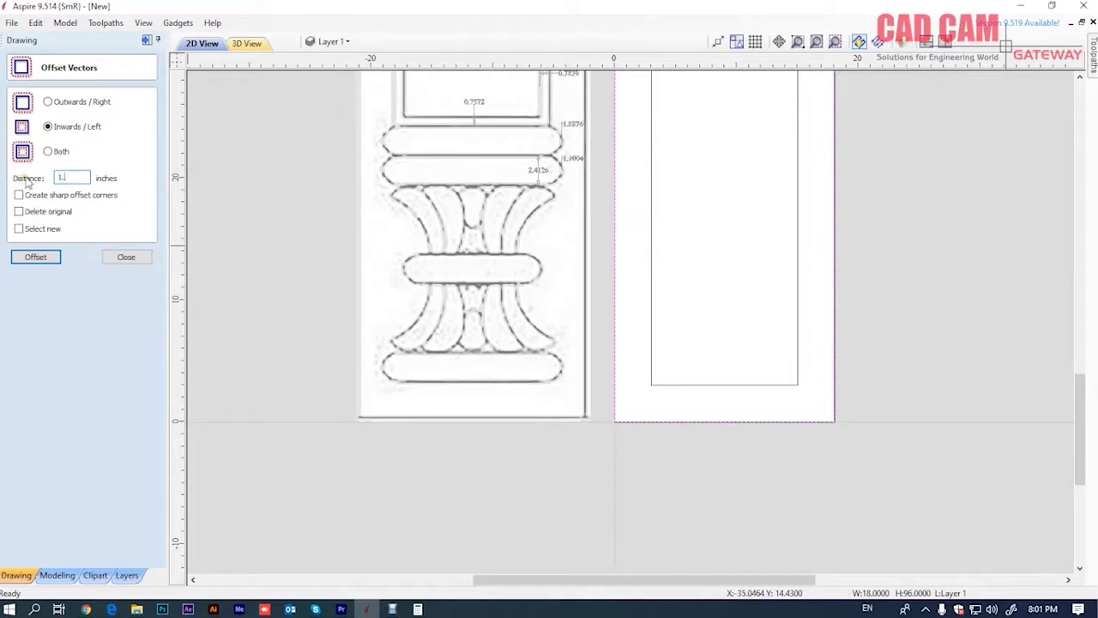
{"action": "left_click", "coordinate": [44, 261]}
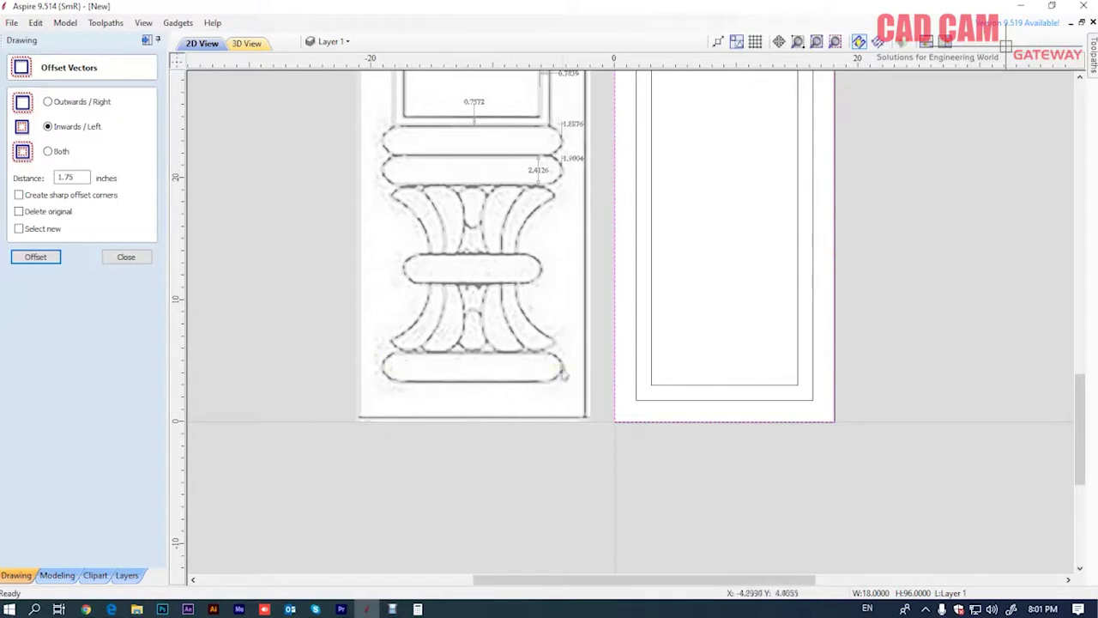
{"action": "left_click", "coordinate": [652, 245]}
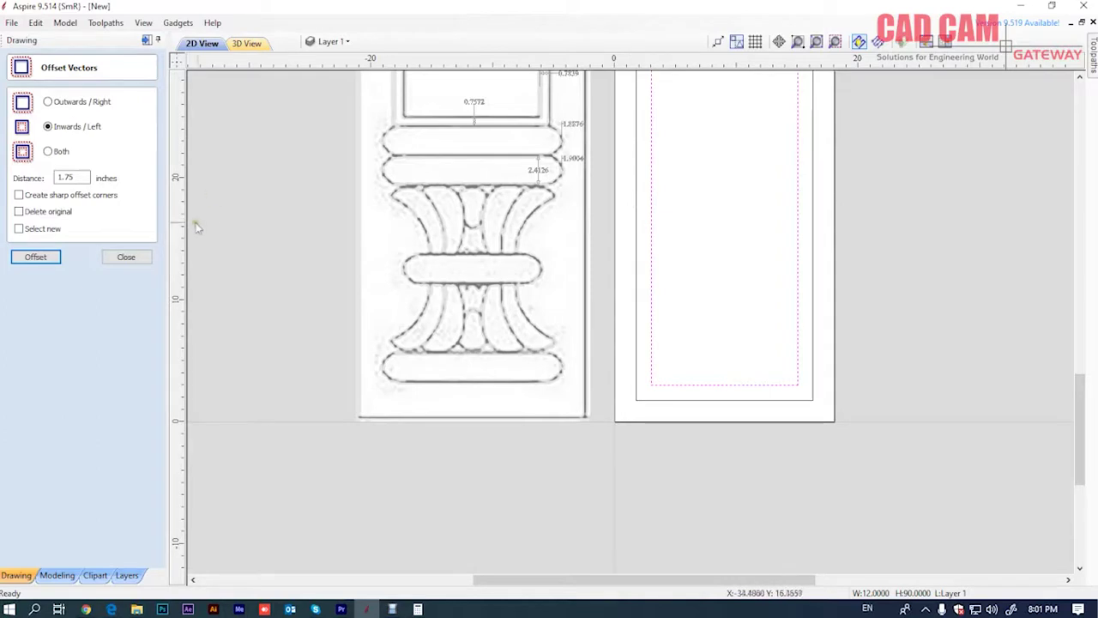
Place two vertical guides on the frame edges and delete the intermediate frame rectangle
{"action": "left_click_drag", "start_coordinate": [178, 231], "coordinate": [636, 236]}
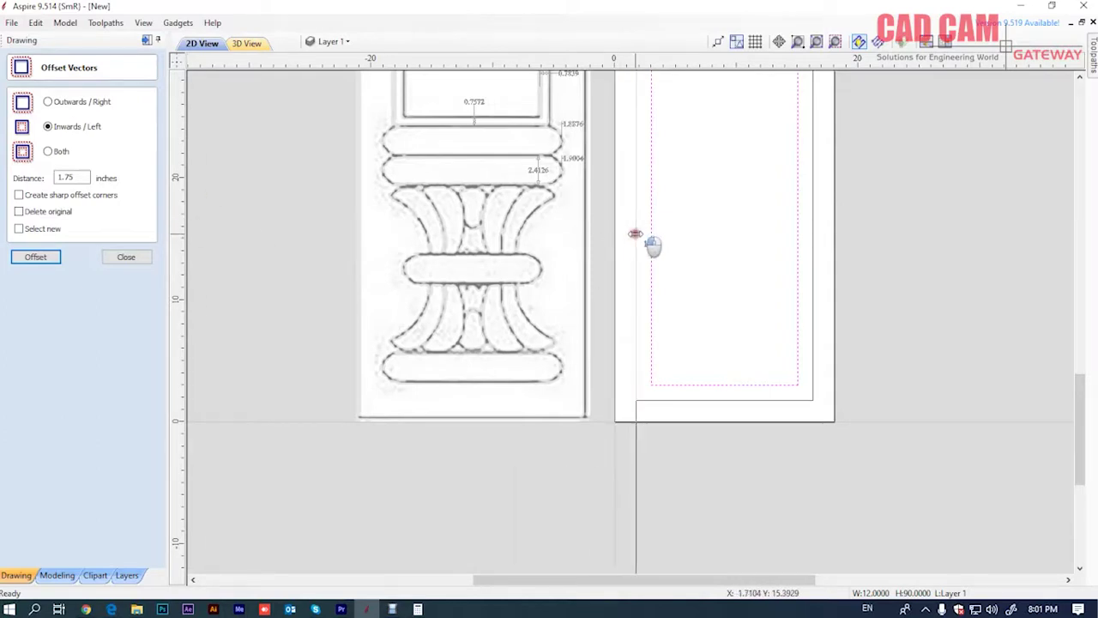
{"action": "mouse_move", "coordinate": [180, 243]}
{"action": "left_mouse_down"}
{"action": "mouse_move", "coordinate": [441, 243]}
{"action": "mouse_move", "coordinate": [812, 270]}
{"action": "left_mouse_up"}
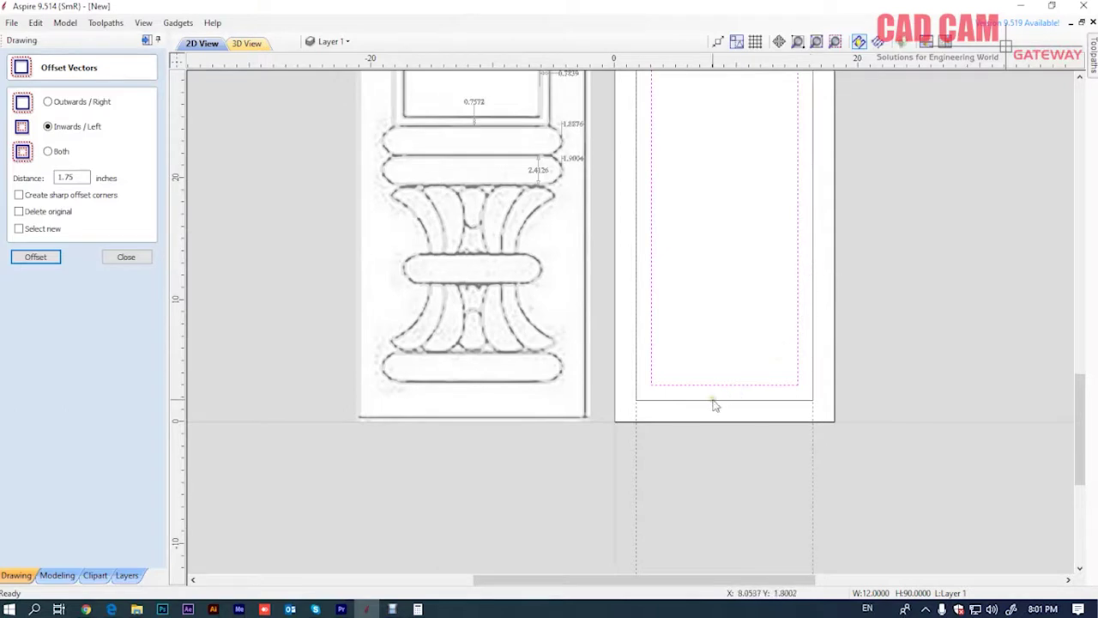
{"action": "left_click", "coordinate": [712, 401]}
{"action": "key", "text": "Delete"}
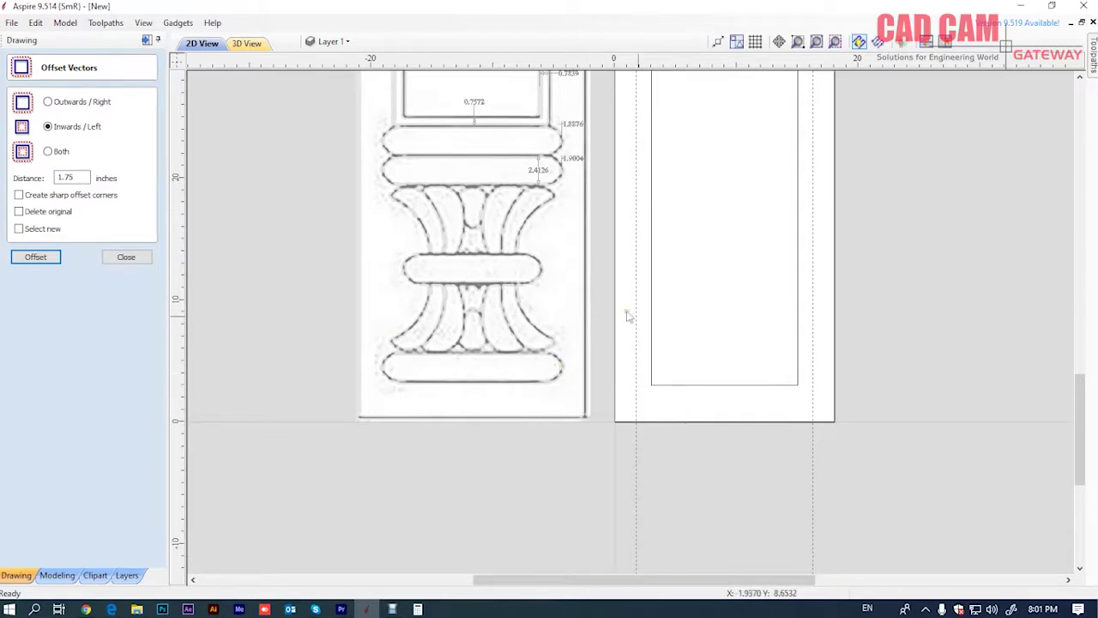
Add guides at the inner border, 15 in and bottom border, then close Offset Vectors
{"action": "left_click_drag", "start_coordinate": [180, 317], "coordinate": [652, 356]}
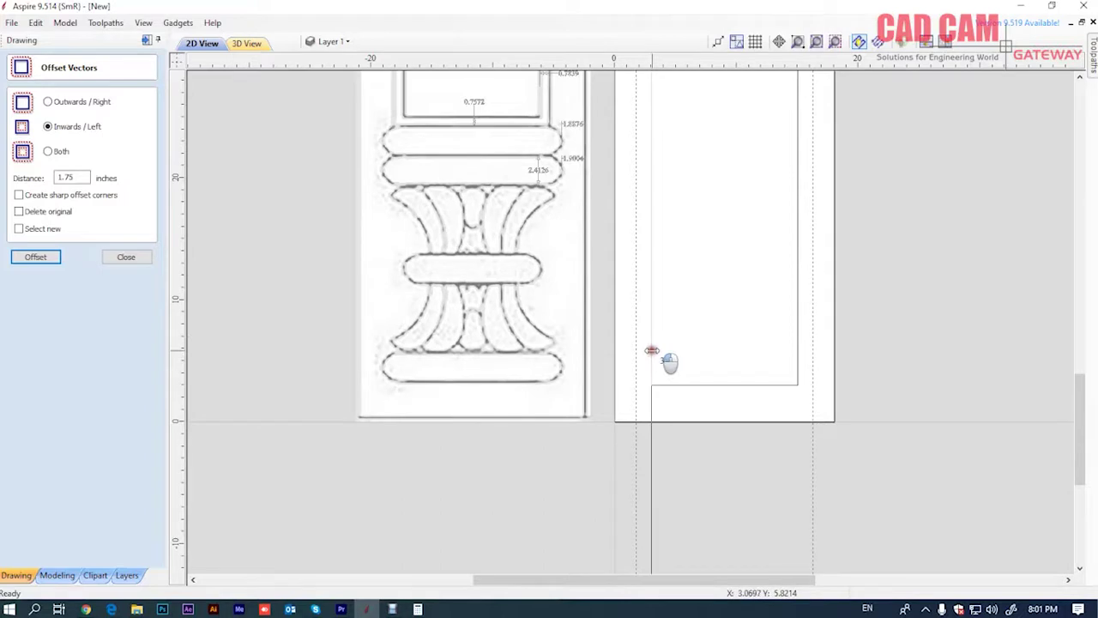
{"action": "left_click_drag", "start_coordinate": [700, 57], "coordinate": [706, 386]}
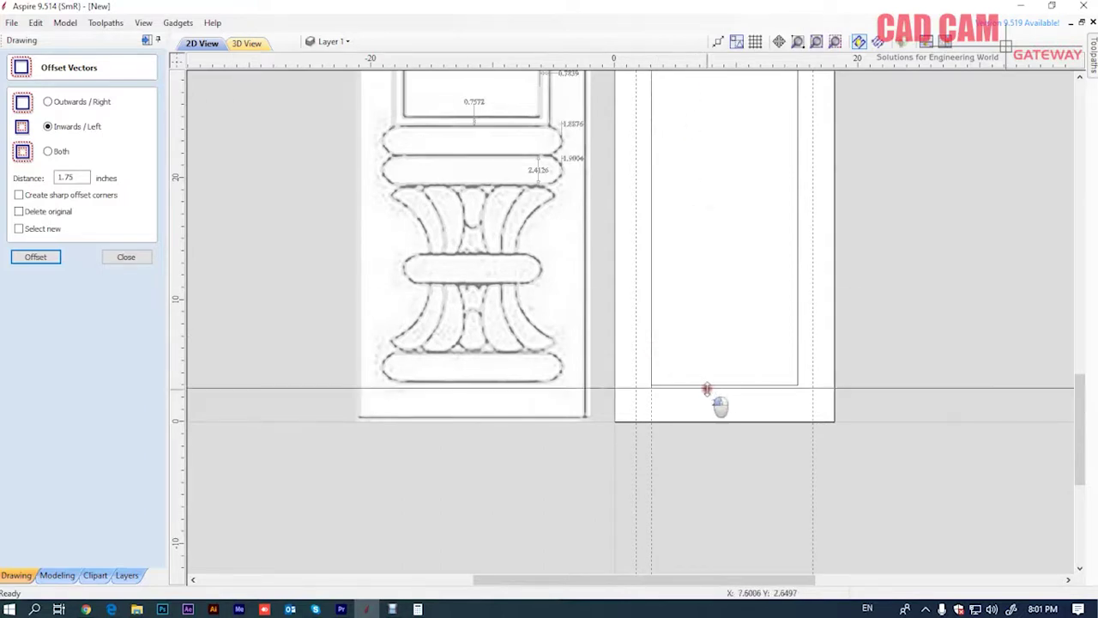
{"action": "left_click_drag", "start_coordinate": [180, 329], "coordinate": [797, 314]}
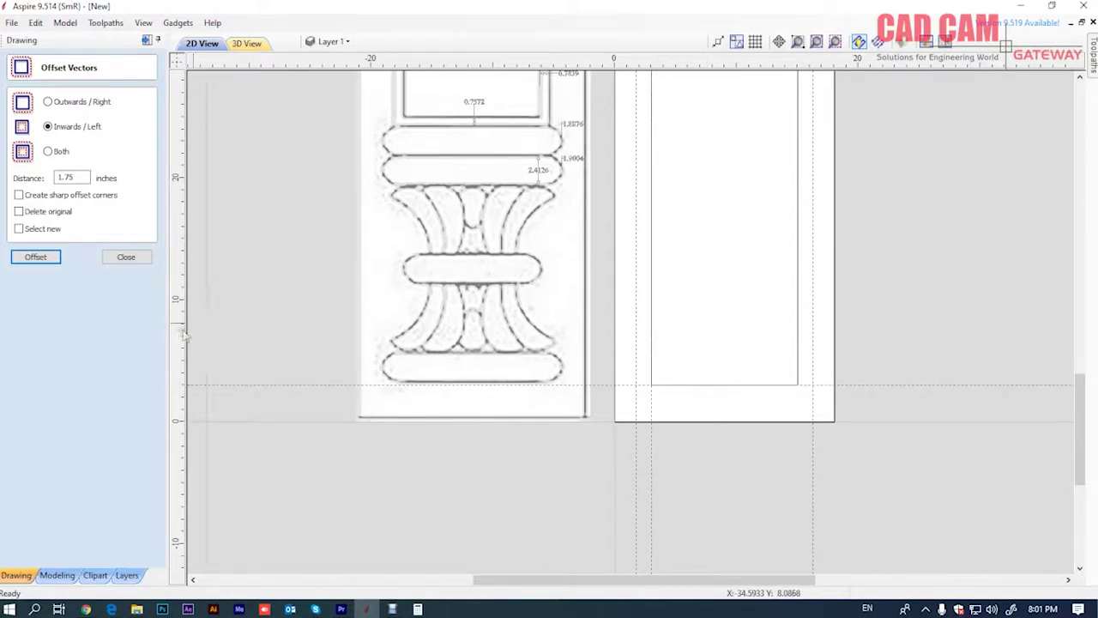
{"action": "scroll", "coordinate": [725, 434], "scroll_direction": "down", "scroll_amount": 2}
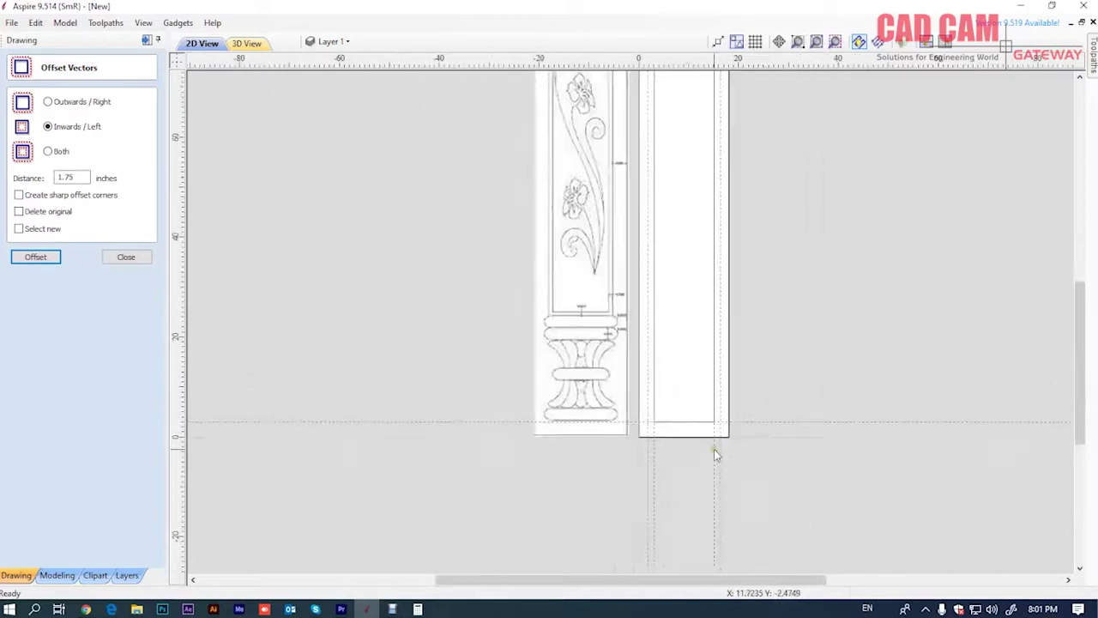
{"action": "scroll", "coordinate": [713, 449], "scroll_direction": "down", "scroll_amount": 1}
{"action": "scroll", "coordinate": [698, 455], "scroll_direction": "down", "scroll_amount": 1}
{"action": "scroll", "coordinate": [693, 471], "scroll_direction": "up", "scroll_amount": 2}
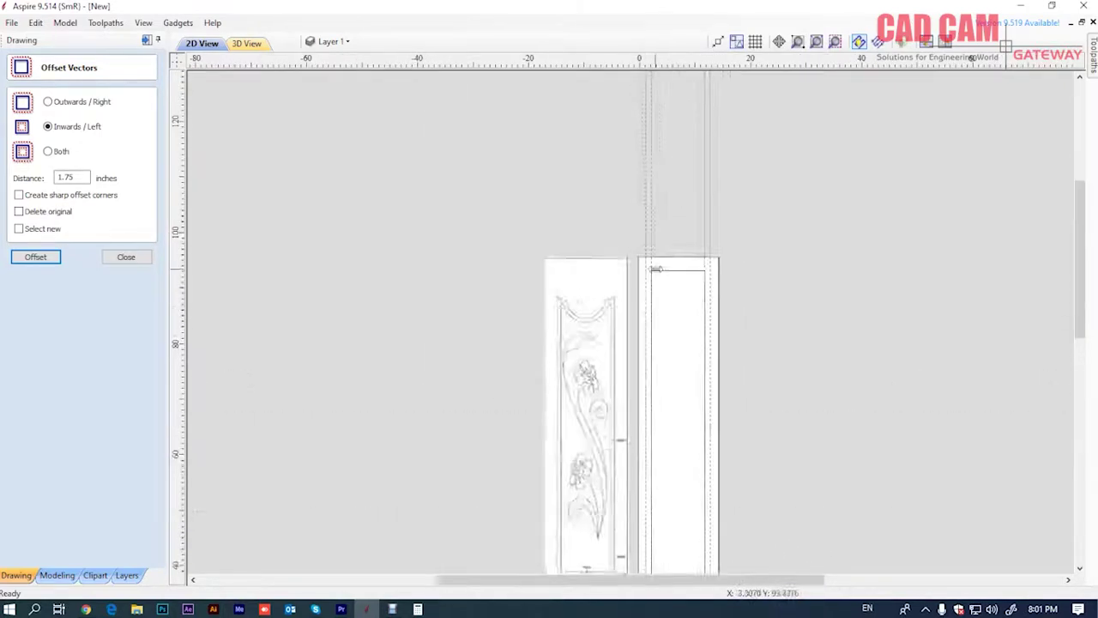
{"action": "scroll", "coordinate": [689, 263], "scroll_direction": "up", "scroll_amount": 3}
{"action": "left_click", "coordinate": [671, 316]}
{"action": "scroll", "coordinate": [669, 331], "scroll_direction": "down", "scroll_amount": 2}
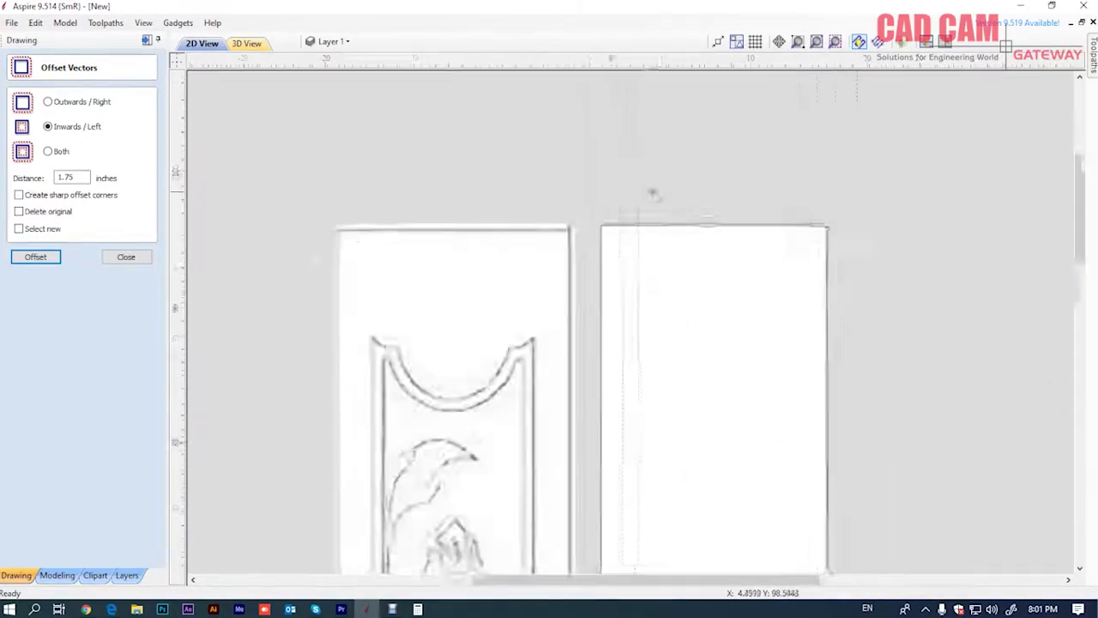
{"action": "scroll", "coordinate": [664, 289], "scroll_direction": "down", "scroll_amount": 1}
{"action": "scroll", "coordinate": [695, 454], "scroll_direction": "up", "scroll_amount": 5}
{"action": "scroll", "coordinate": [712, 489], "scroll_direction": "up", "scroll_amount": 5}
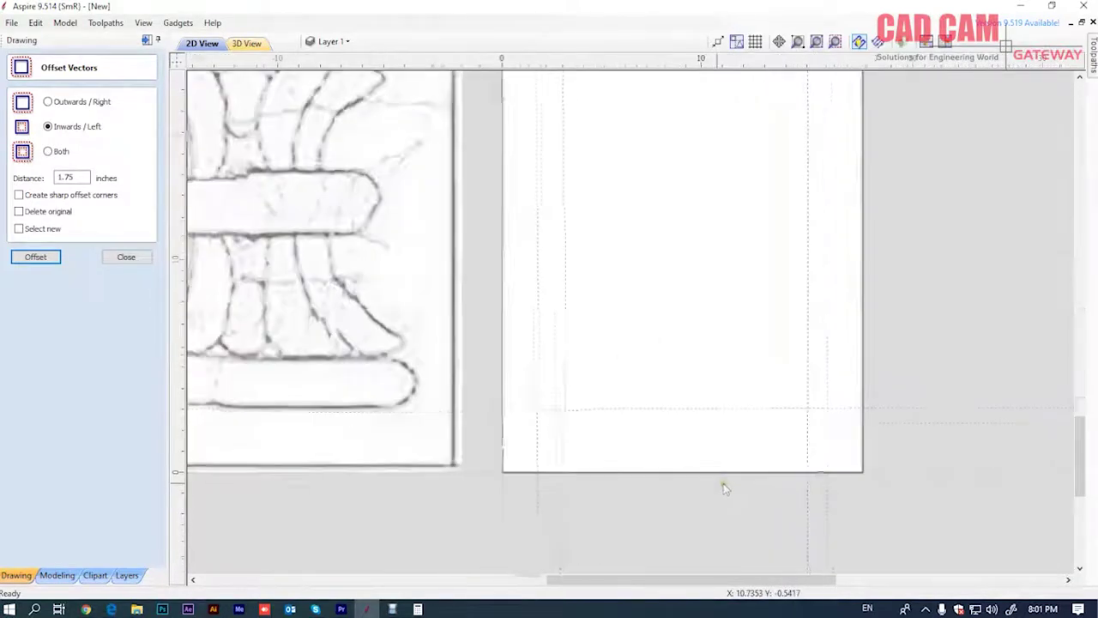
{"action": "scroll", "coordinate": [721, 485], "scroll_direction": "down", "scroll_amount": 1}
{"action": "scroll", "coordinate": [703, 484], "scroll_direction": "down", "scroll_amount": 1}
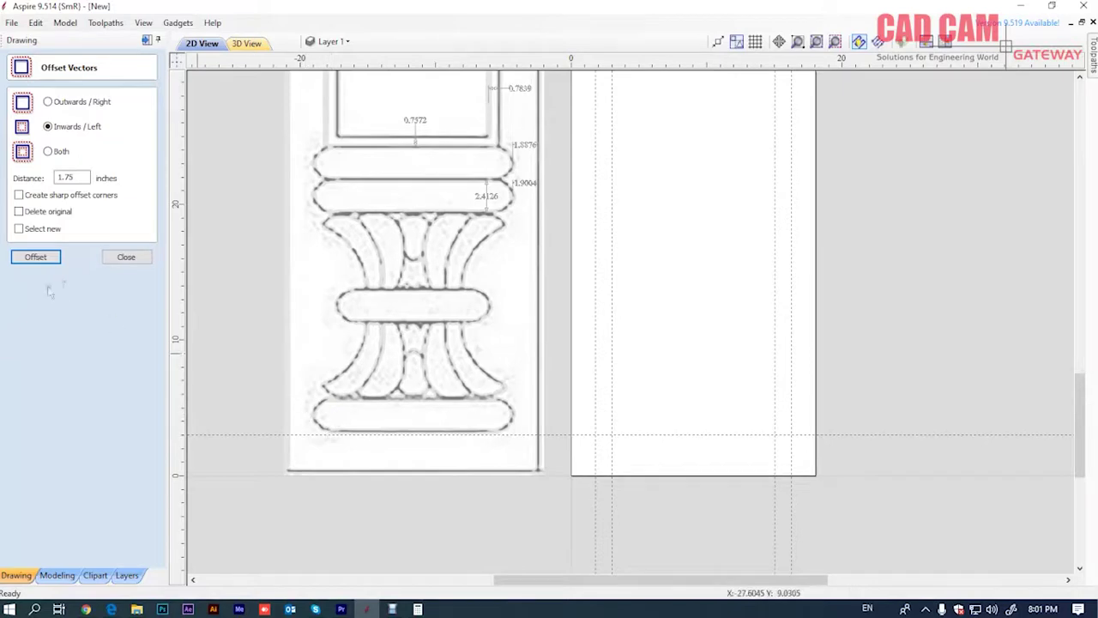
{"action": "left_click", "coordinate": [127, 256]}
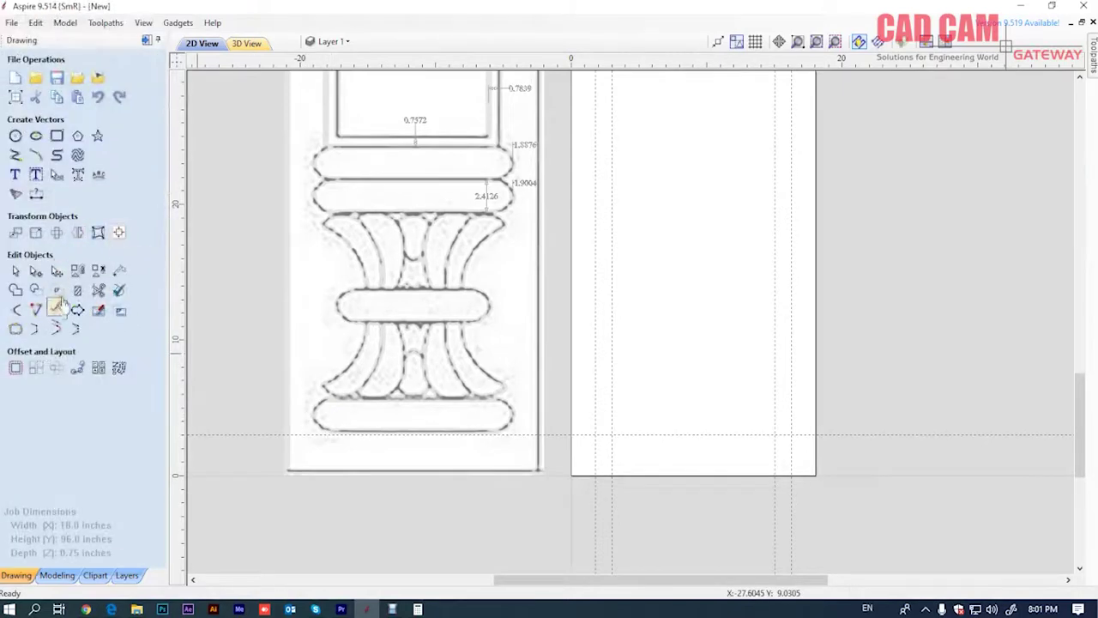
Draw a 14.5 × 2.5 in bar with 1.25 in rounded ends near the panel bottom
{"action": "left_click", "coordinate": [57, 138]}
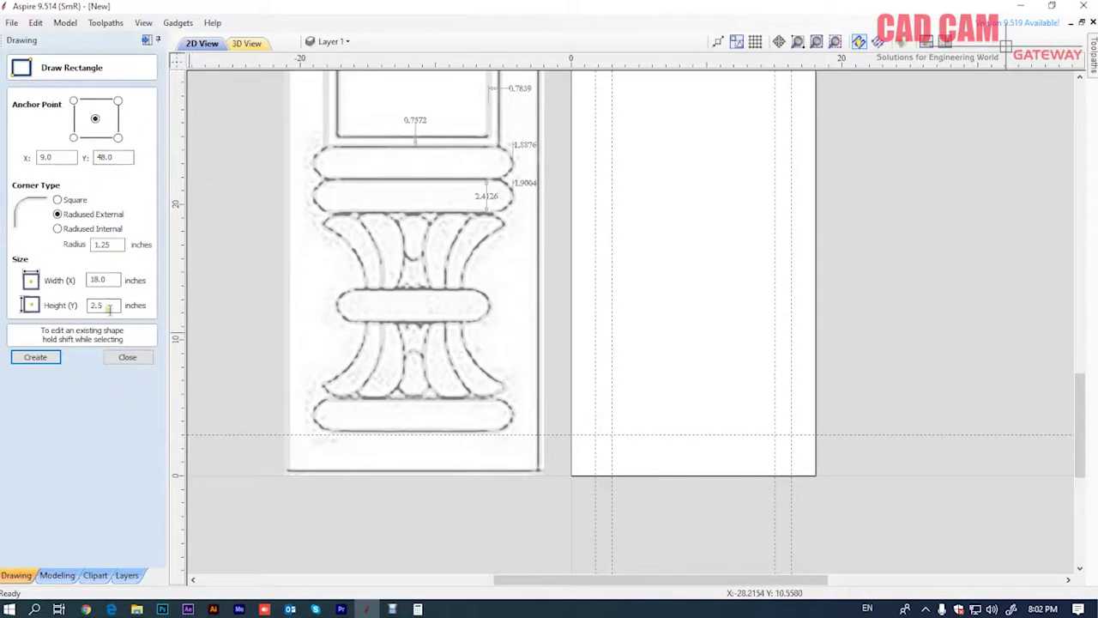
{"action": "left_click_drag", "start_coordinate": [109, 281], "coordinate": [21, 283]}
{"action": "type", "text": "14.5"}
{"action": "left_click", "coordinate": [35, 357]}
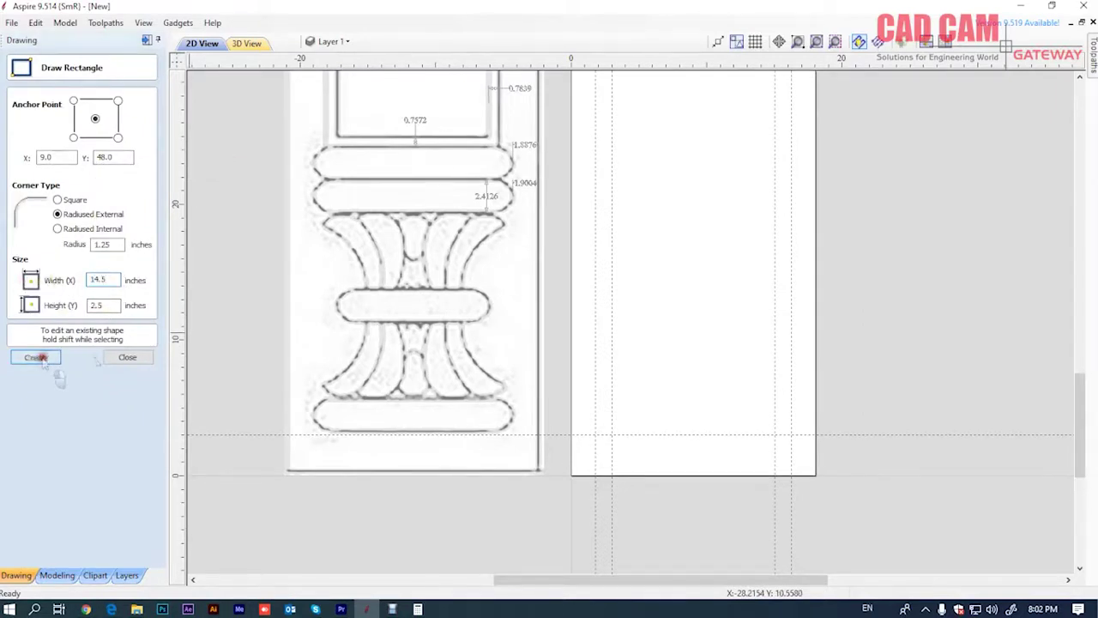
{"action": "left_click", "coordinate": [658, 407]}
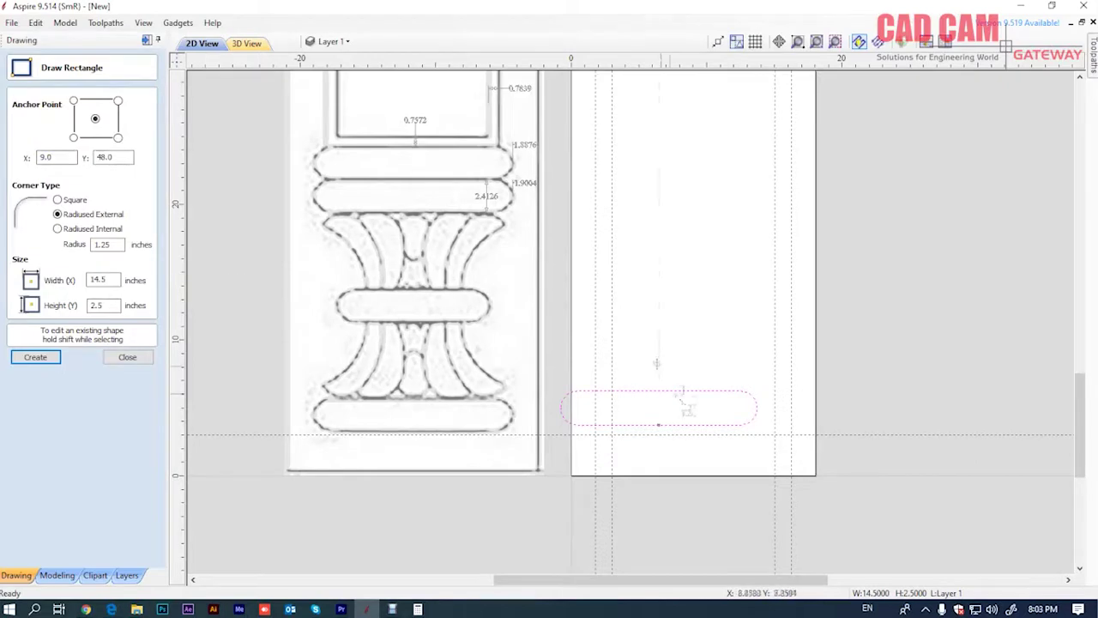
{"action": "scroll", "coordinate": [661, 393], "scroll_direction": "down", "scroll_amount": 4}
{"action": "scroll", "coordinate": [657, 300], "scroll_direction": "up", "scroll_amount": 1}
{"action": "scroll", "coordinate": [656, 292], "scroll_direction": "up", "scroll_amount": 2}
{"action": "scroll", "coordinate": [658, 292], "scroll_direction": "down", "scroll_amount": 2}
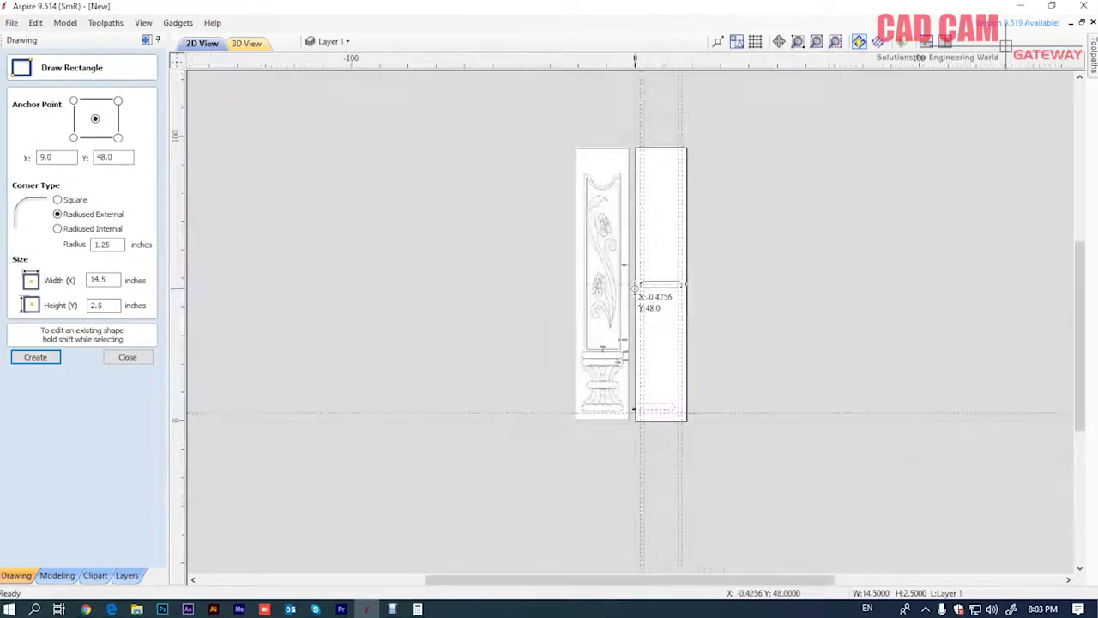
{"action": "scroll", "coordinate": [663, 290], "scroll_direction": "up", "scroll_amount": 2}
{"action": "scroll", "coordinate": [666, 286], "scroll_direction": "up", "scroll_amount": 1}
{"action": "scroll", "coordinate": [723, 515], "scroll_direction": "up", "scroll_amount": 2}
{"action": "scroll", "coordinate": [724, 548], "scroll_direction": "up", "scroll_amount": 1}
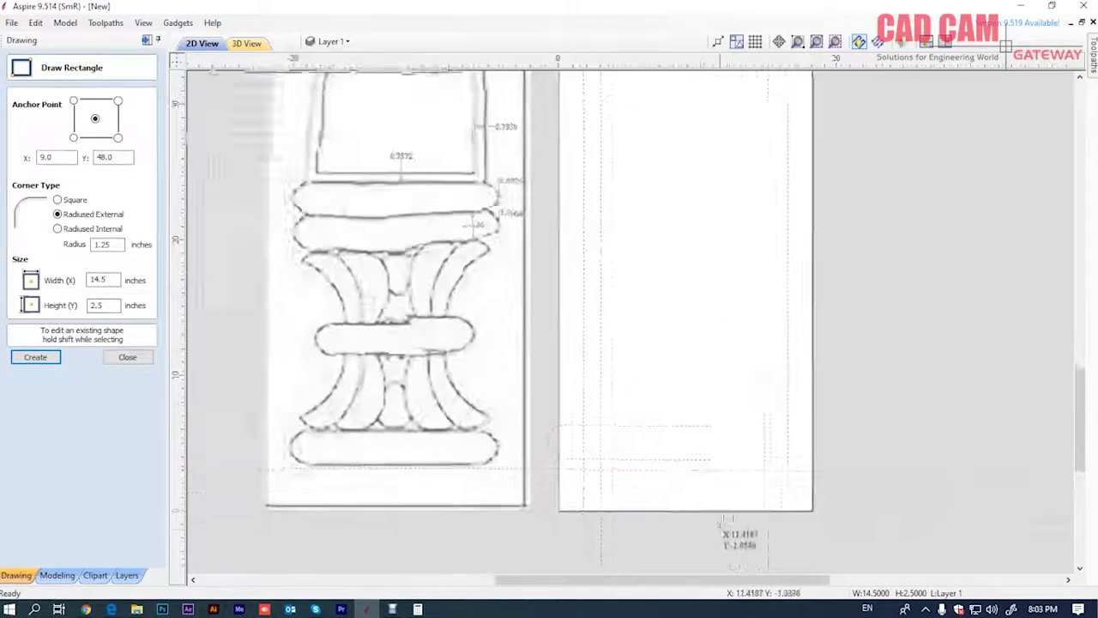
{"action": "scroll", "coordinate": [725, 528], "scroll_direction": "up", "scroll_amount": 1}
{"action": "left_click", "coordinate": [127, 356]}
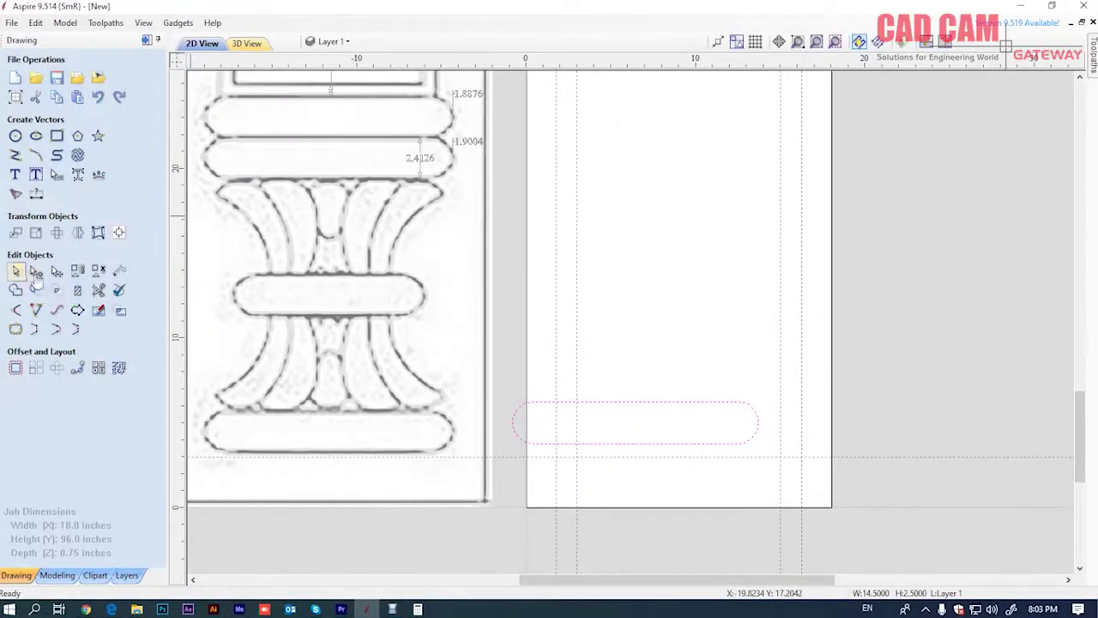
Snap the 14.5 × 2.5 in rounded bar onto the guide intersection low in the panel
{"action": "left_click", "coordinate": [56, 272]}
{"action": "left_click_drag", "start_coordinate": [639, 420], "coordinate": [677, 437]}
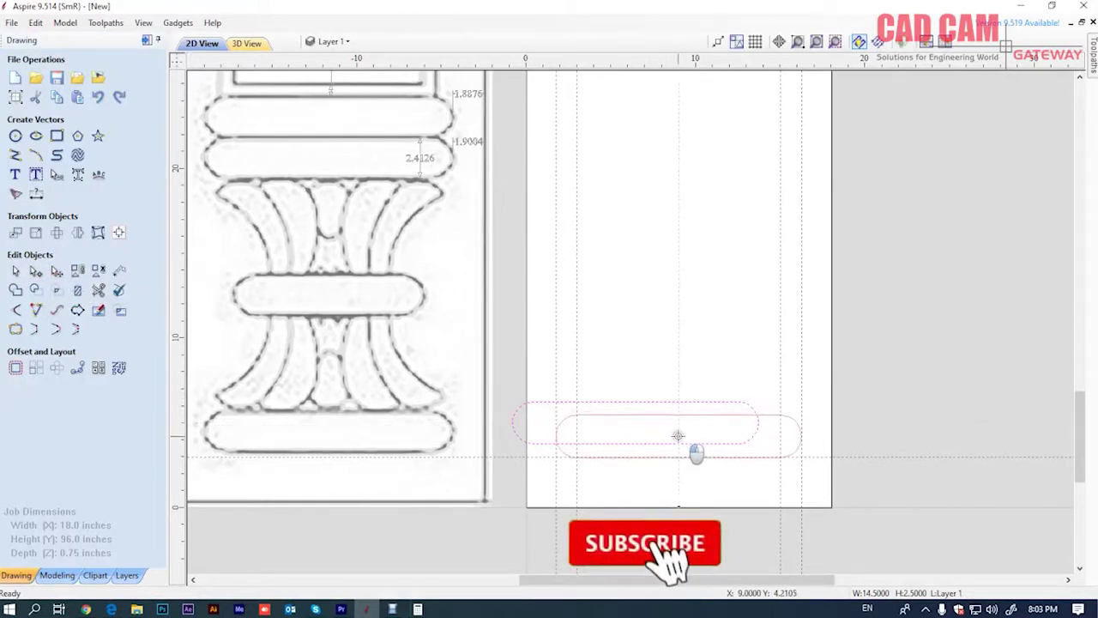
{"action": "left_click_drag", "start_coordinate": [678, 437], "coordinate": [679, 436]}
{"action": "scroll", "coordinate": [787, 463], "scroll_direction": "up", "scroll_amount": 5}
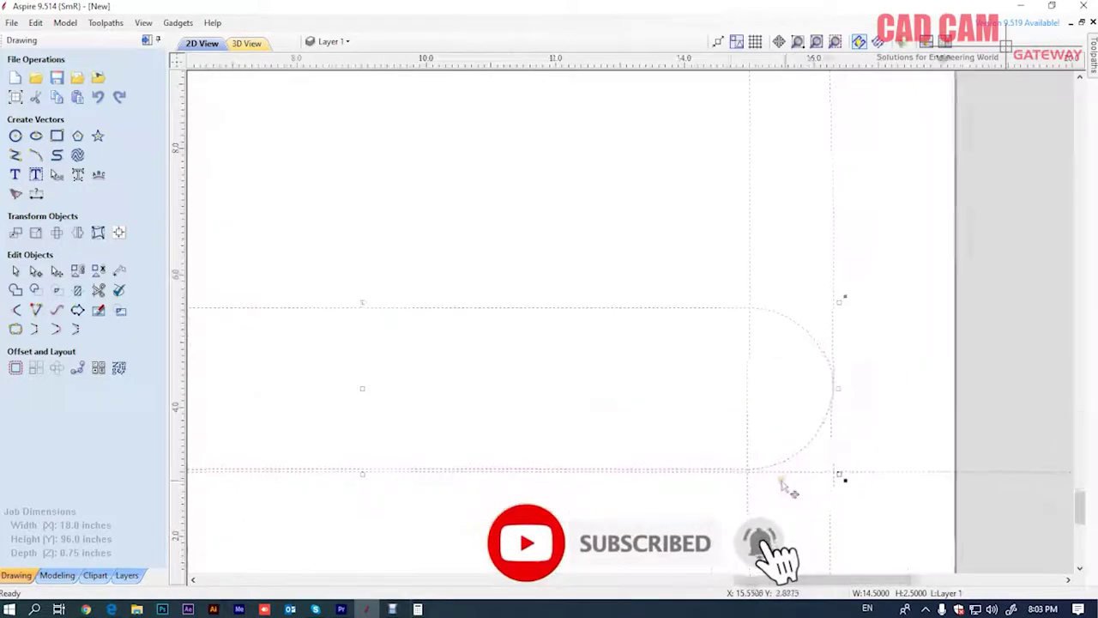
{"action": "scroll", "coordinate": [755, 472], "scroll_direction": "up", "scroll_amount": 4}
{"action": "scroll", "coordinate": [704, 459], "scroll_direction": "up", "scroll_amount": 4}
{"action": "scroll", "coordinate": [690, 421], "scroll_direction": "up", "scroll_amount": 3}
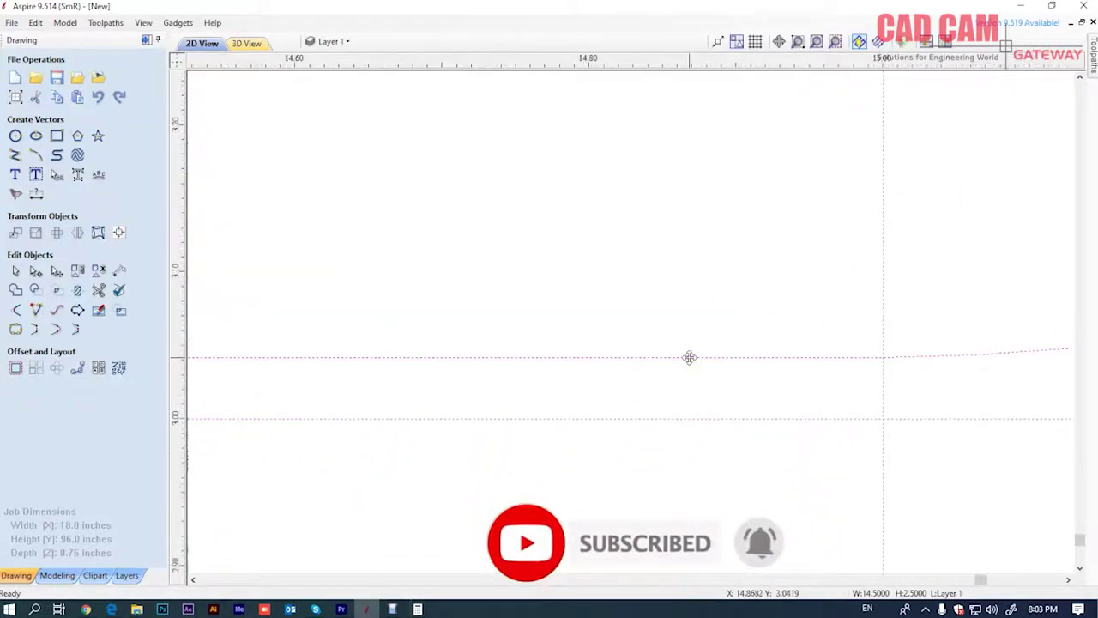
{"action": "left_click_drag", "start_coordinate": [689, 358], "coordinate": [677, 417]}
Drag copies of the rounded bar upward to stack three bars up the panel
{"action": "scroll", "coordinate": [678, 417], "scroll_direction": "down", "scroll_amount": 5}
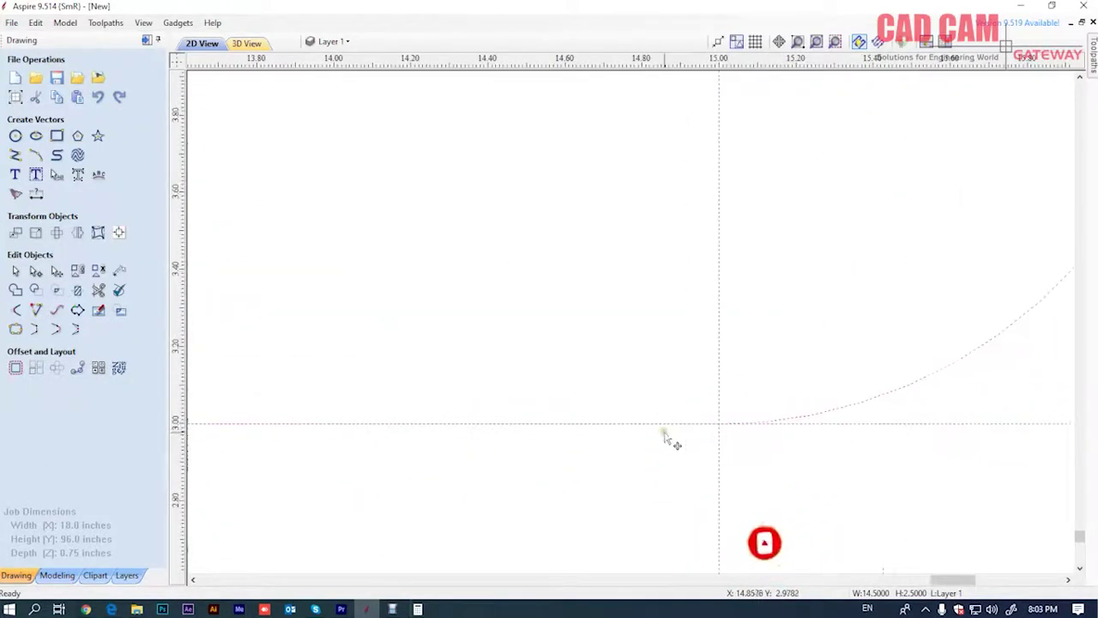
{"action": "scroll", "coordinate": [667, 438], "scroll_direction": "down", "scroll_amount": 2}
{"action": "scroll", "coordinate": [902, 236], "scroll_direction": "up", "scroll_amount": 1}
{"action": "scroll", "coordinate": [909, 257], "scroll_direction": "down", "scroll_amount": 1}
{"action": "scroll", "coordinate": [797, 441], "scroll_direction": "down", "scroll_amount": 3}
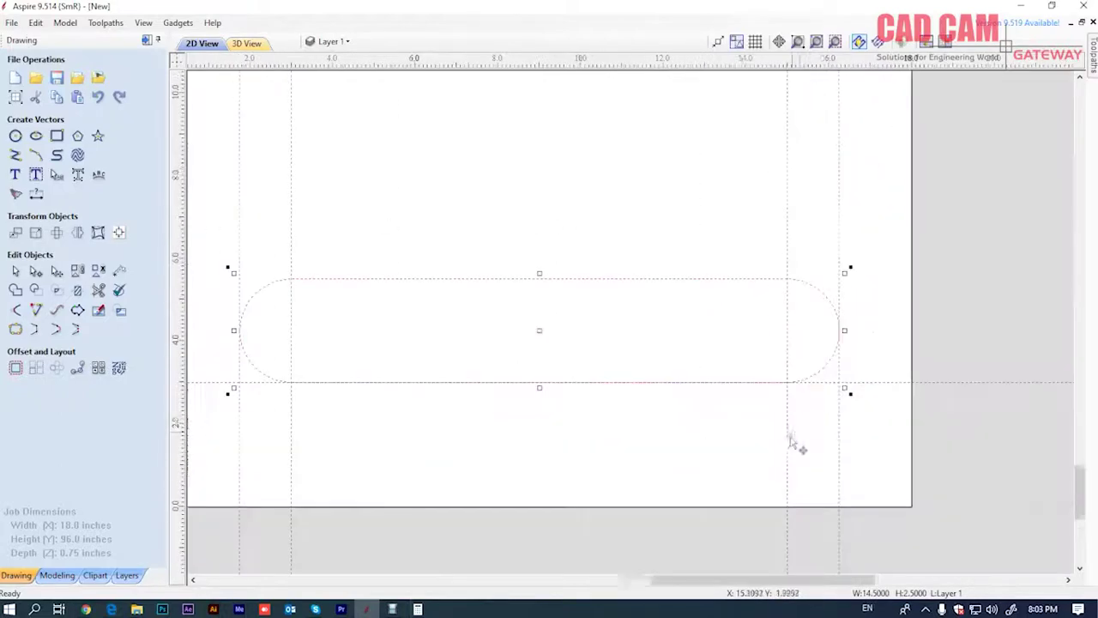
{"action": "scroll", "coordinate": [778, 459], "scroll_direction": "down", "scroll_amount": 3}
{"action": "scroll", "coordinate": [672, 445], "scroll_direction": "down", "scroll_amount": 3}
{"action": "mouse_move", "coordinate": [669, 429]}
{"action": "left_mouse_down"}
{"action": "mouse_move", "coordinate": [704, 197]}
{"action": "mouse_move", "coordinate": [705, 369]}
{"action": "mouse_move", "coordinate": [691, 384]}
{"action": "left_mouse_up"}
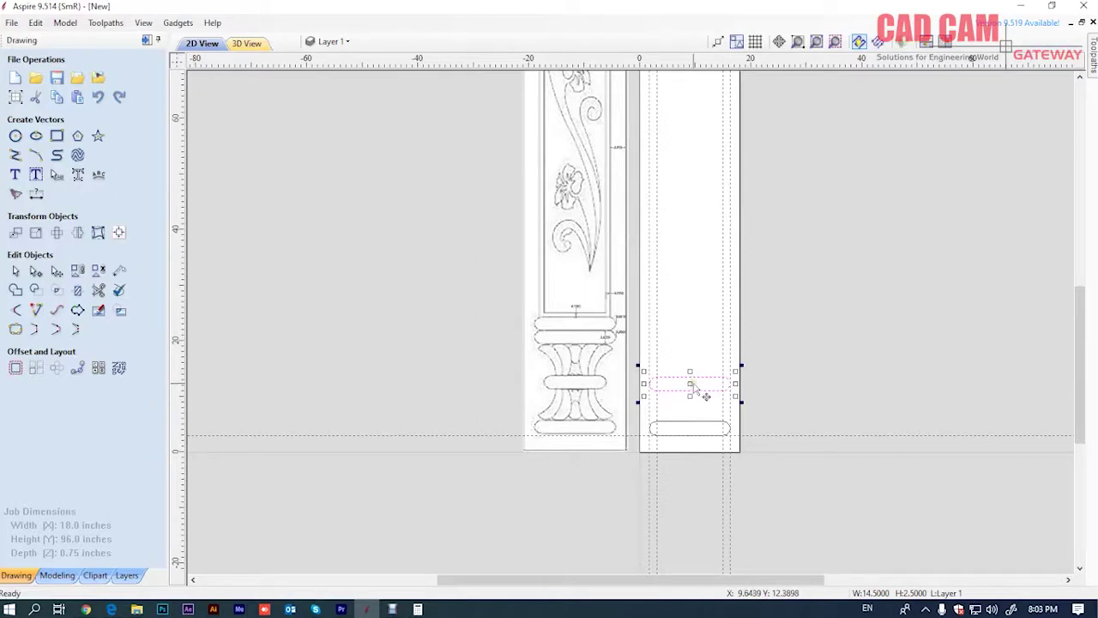
{"action": "left_click_drag", "start_coordinate": [692, 382], "coordinate": [689, 337], "text": "ctrl"}
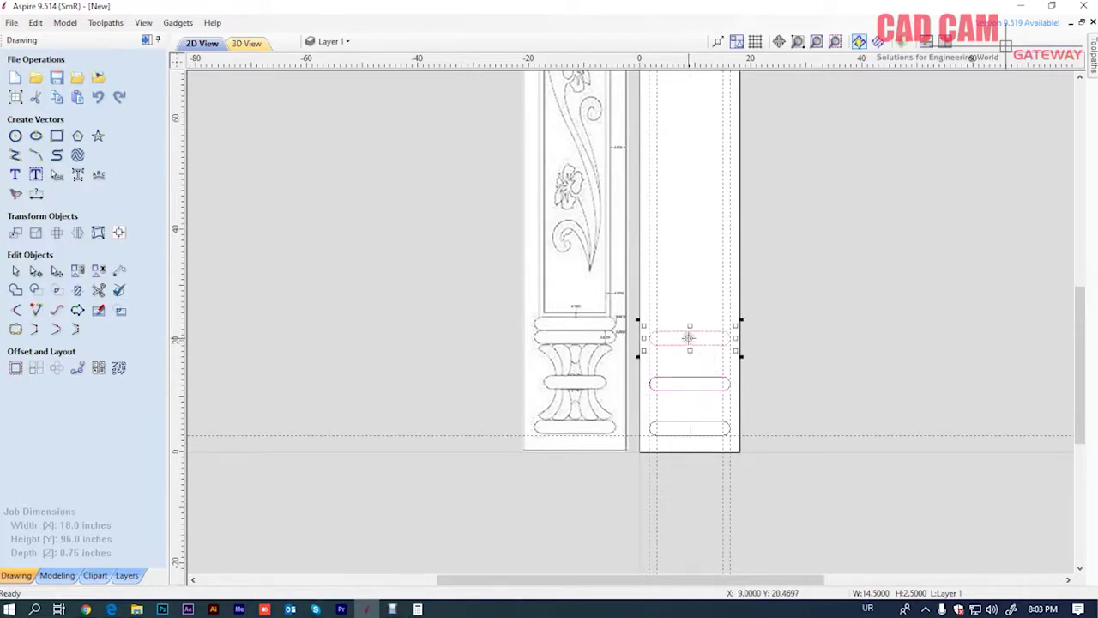
{"action": "left_click", "coordinate": [772, 403]}
{"action": "scroll", "coordinate": [649, 397], "scroll_direction": "up", "scroll_amount": 1}
{"action": "scroll", "coordinate": [649, 390], "scroll_direction": "up", "scroll_amount": 2}
{"action": "scroll", "coordinate": [649, 391], "scroll_direction": "up", "scroll_amount": 1}
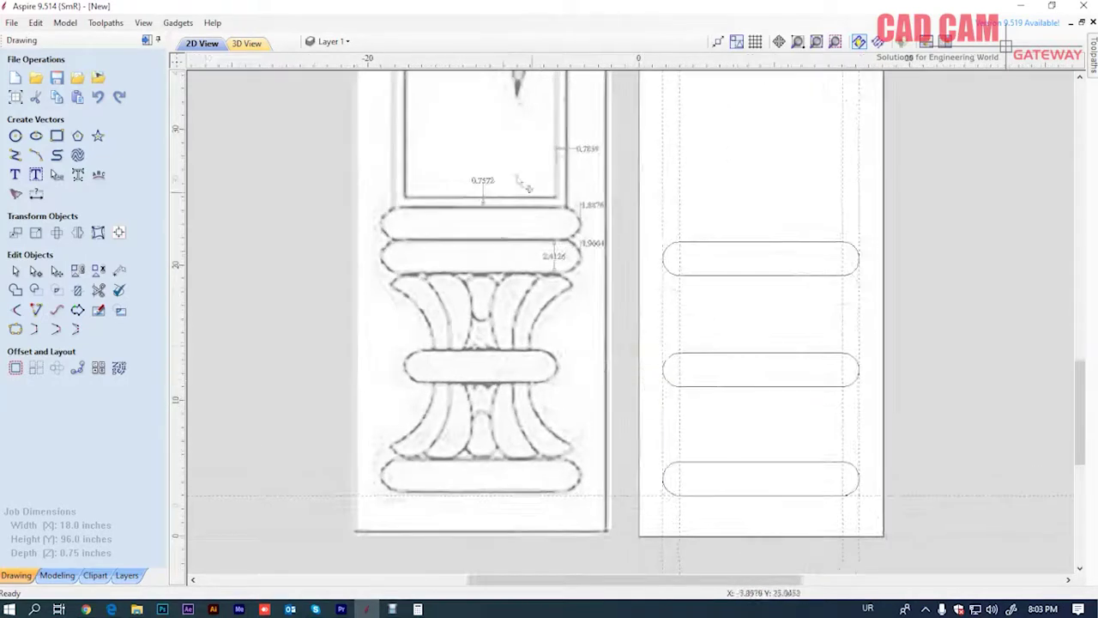
{"action": "left_click", "coordinate": [36, 194]}
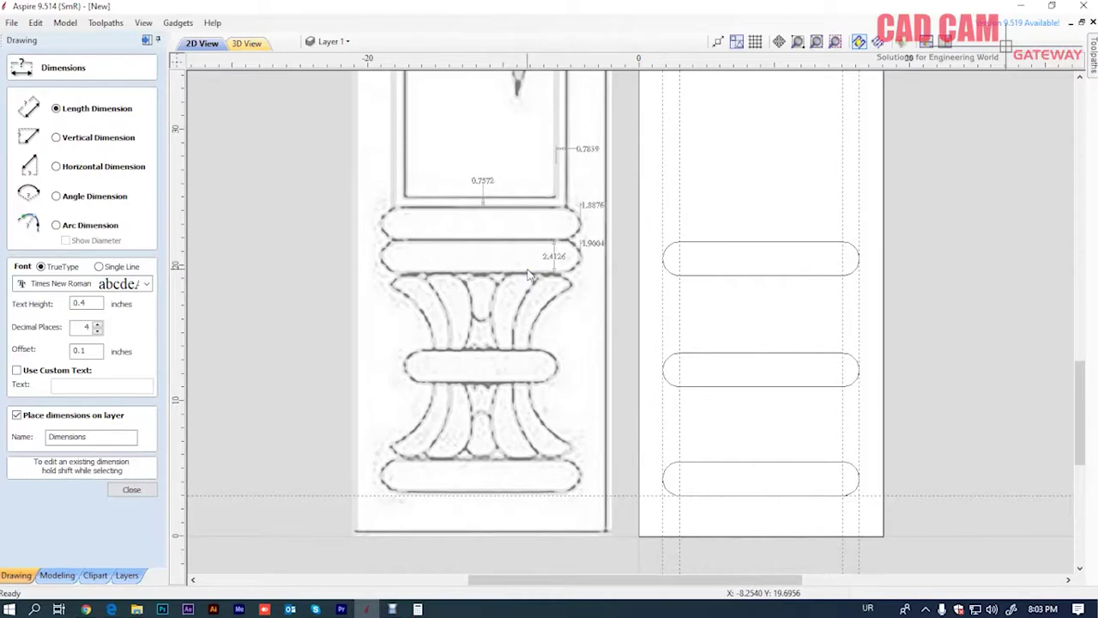
Add a 13.8028 in length dimension spanning the petal fan from top to bottom
{"action": "left_click", "coordinate": [530, 276]}
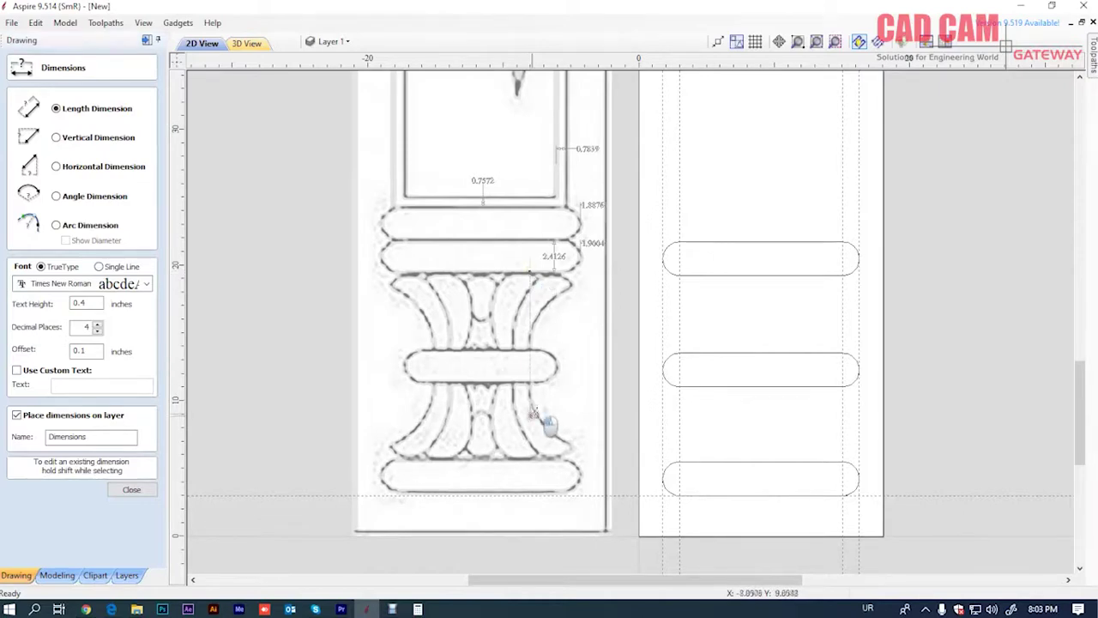
{"action": "left_click", "coordinate": [536, 457]}
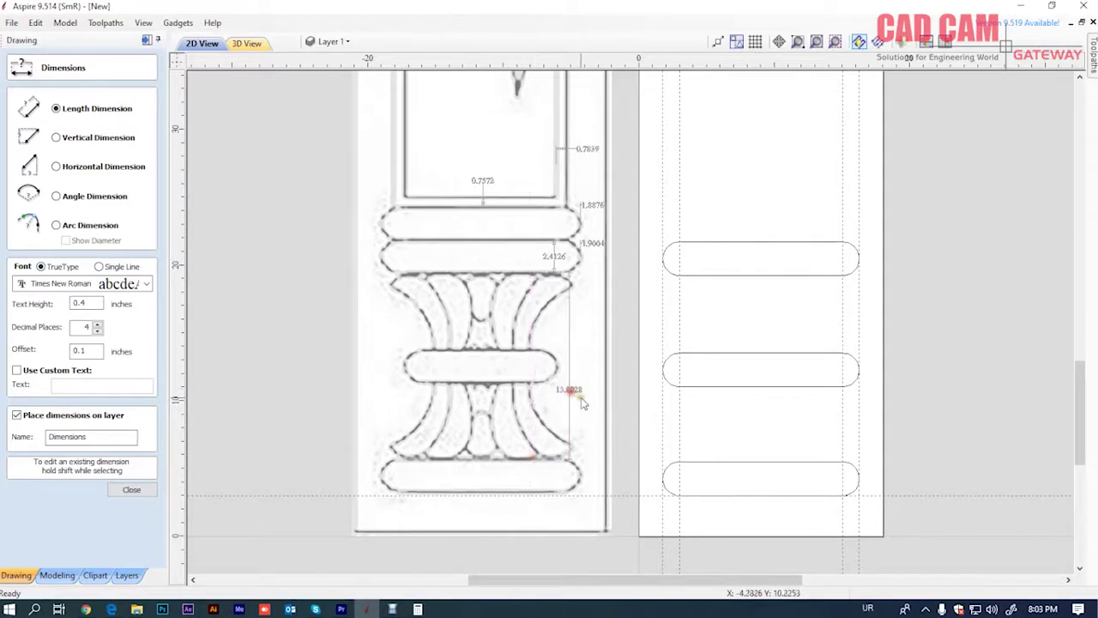
{"action": "scroll", "coordinate": [580, 393], "scroll_direction": "up", "scroll_amount": 3}
{"action": "scroll", "coordinate": [580, 393], "scroll_direction": "down", "scroll_amount": 3}
{"action": "left_click", "coordinate": [476, 367]}
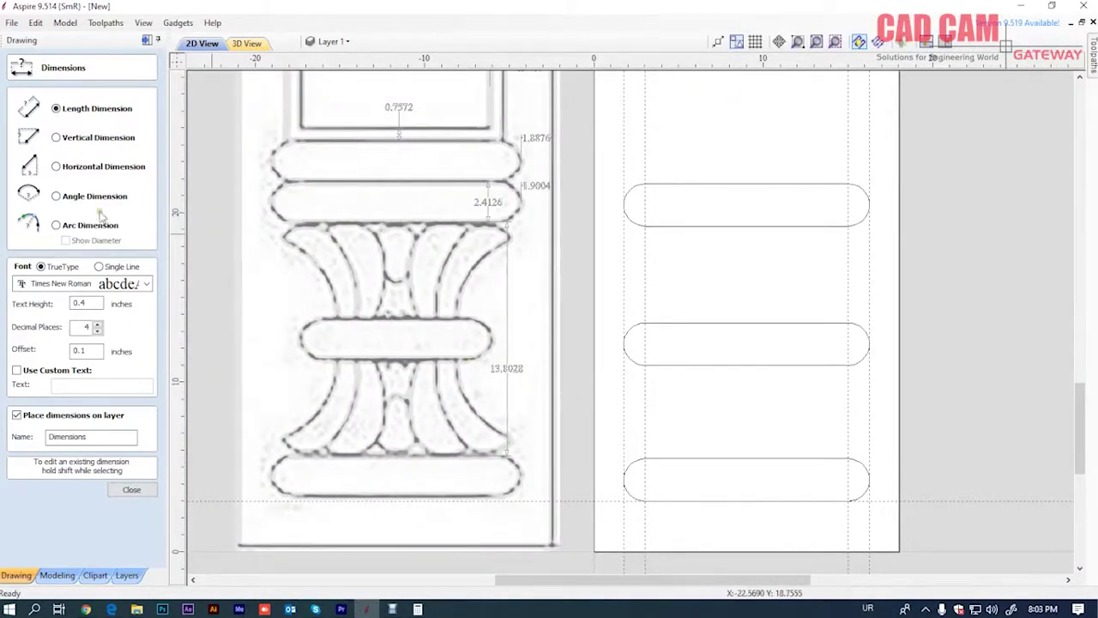
{"action": "left_click", "coordinate": [131, 489]}
Draw an upright 2.05 in wide rectangle between the bars with its height set to 13.75 in
{"action": "left_click", "coordinate": [506, 378]}
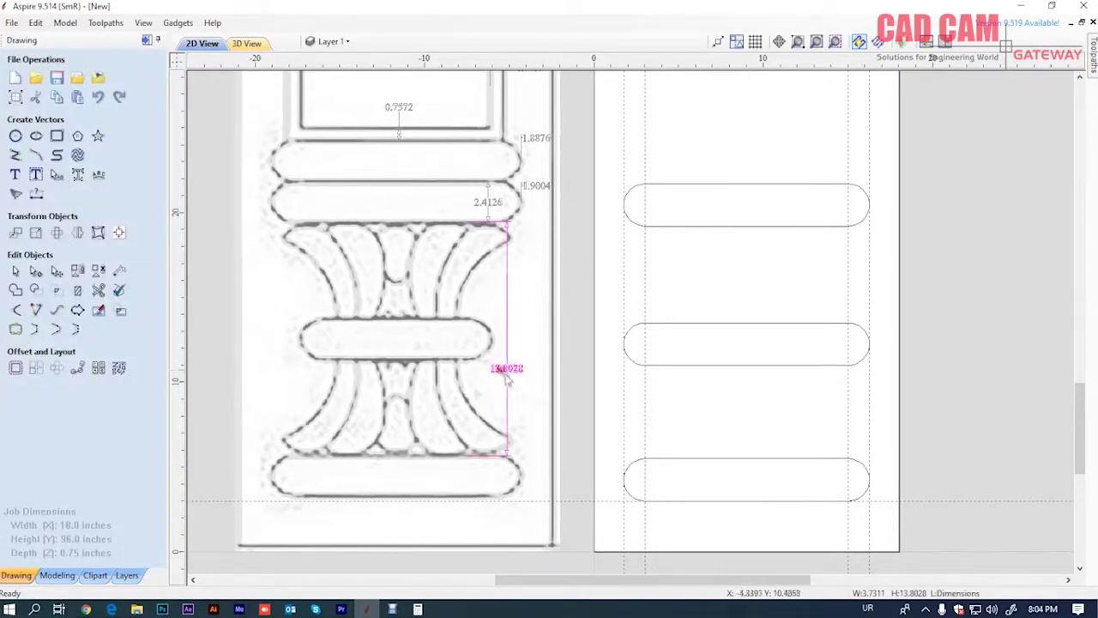
{"action": "left_click", "coordinate": [525, 379]}
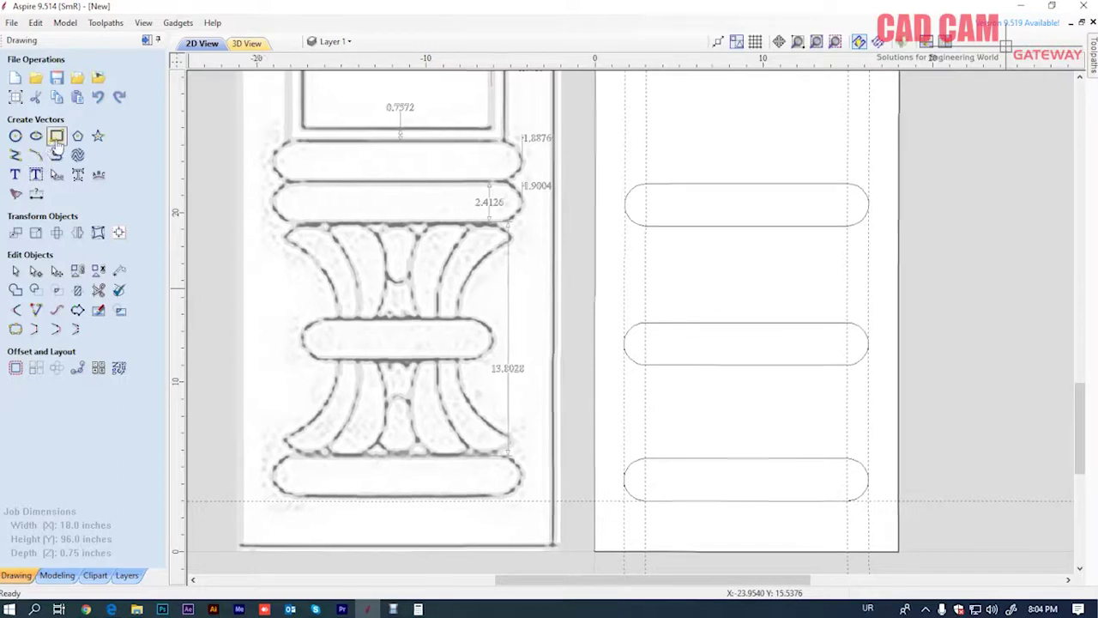
{"action": "scroll", "coordinate": [739, 474], "scroll_direction": "down", "scroll_amount": 5}
{"action": "scroll", "coordinate": [633, 433], "scroll_direction": "up", "scroll_amount": 5}
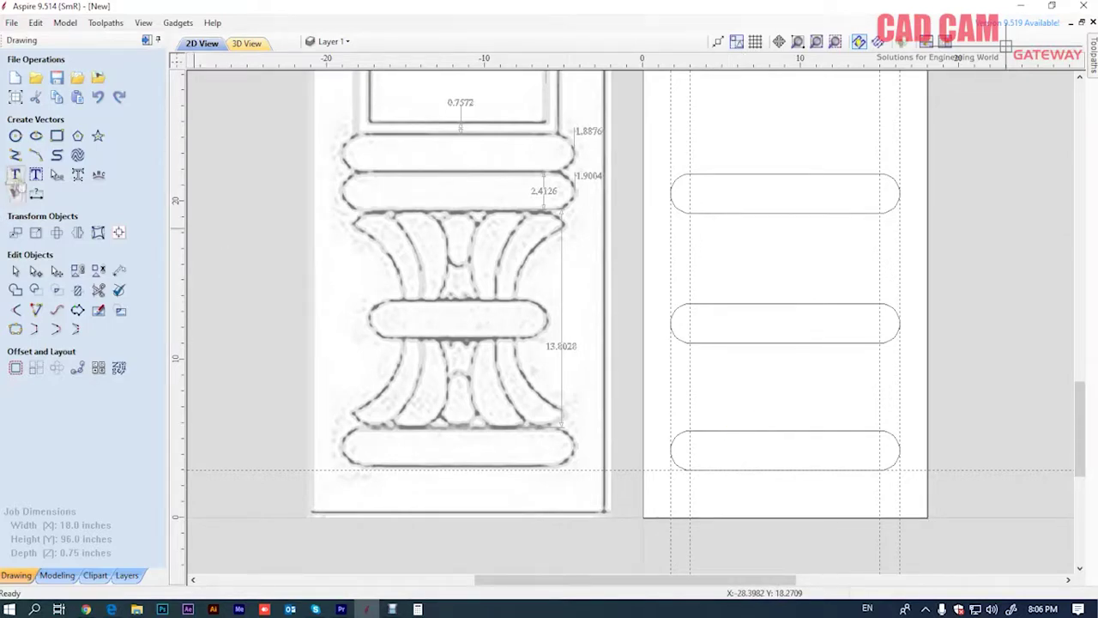
{"action": "left_click", "coordinate": [57, 136]}
{"action": "left_click_drag", "start_coordinate": [753, 210], "coordinate": [787, 428]}
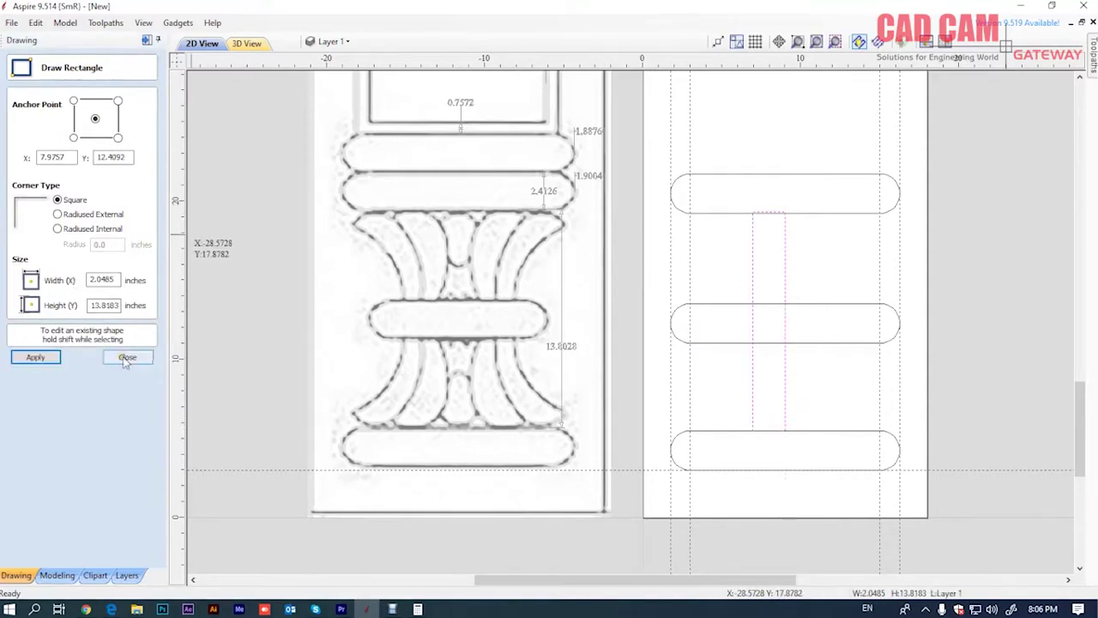
{"action": "double_click", "coordinate": [102, 304]}
{"action": "type", "text": "13.75"}
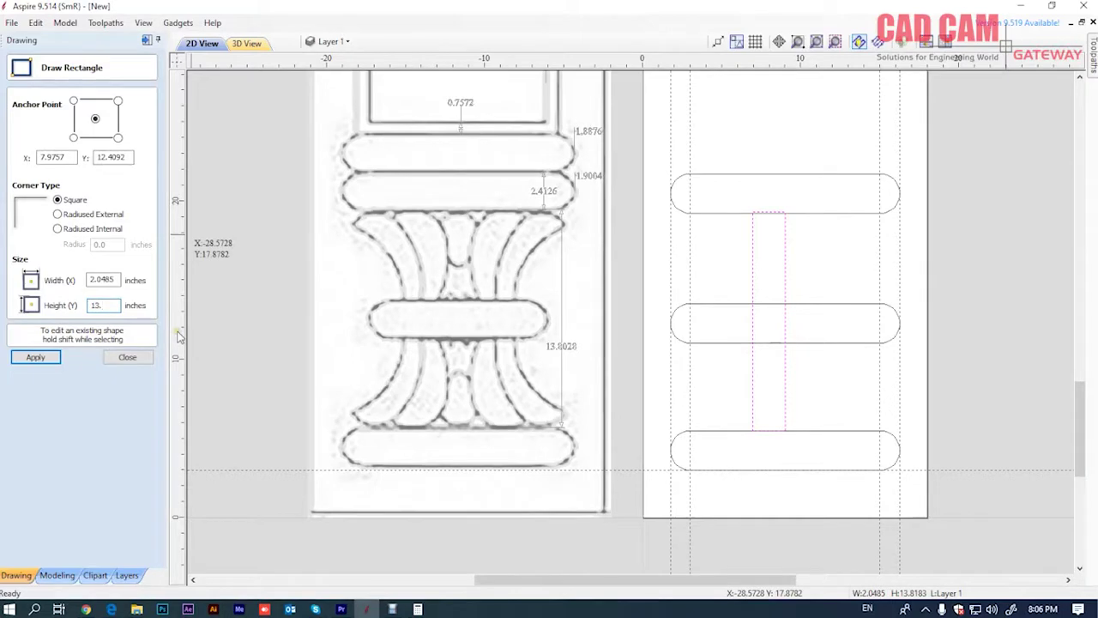
{"action": "left_click", "coordinate": [38, 358]}
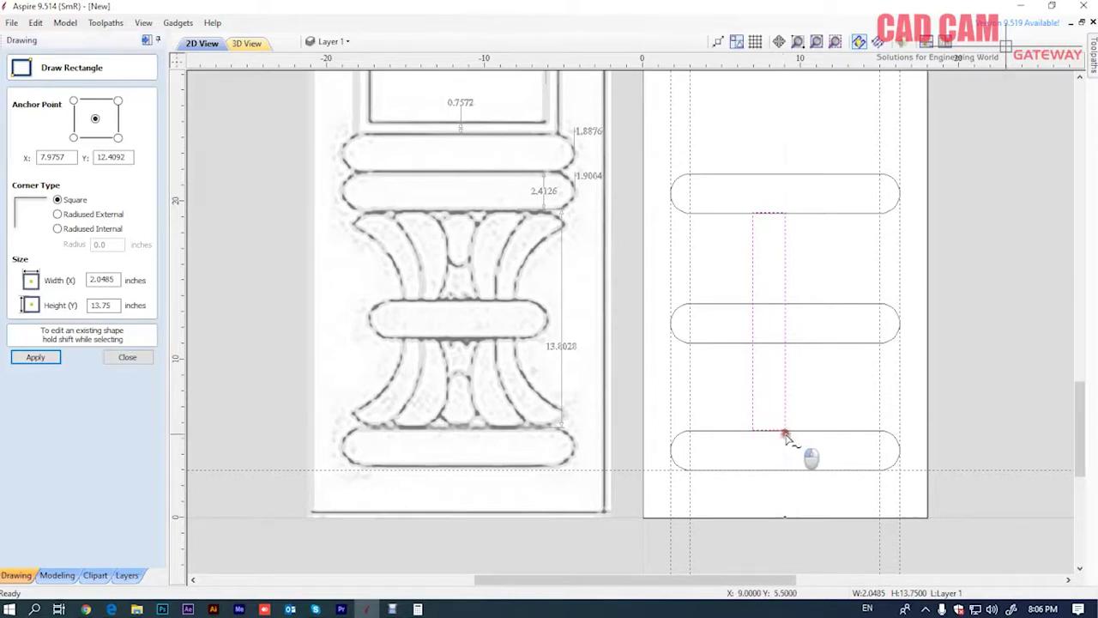
{"action": "key", "text": "Escape"}
{"action": "left_click", "coordinate": [797, 417]}
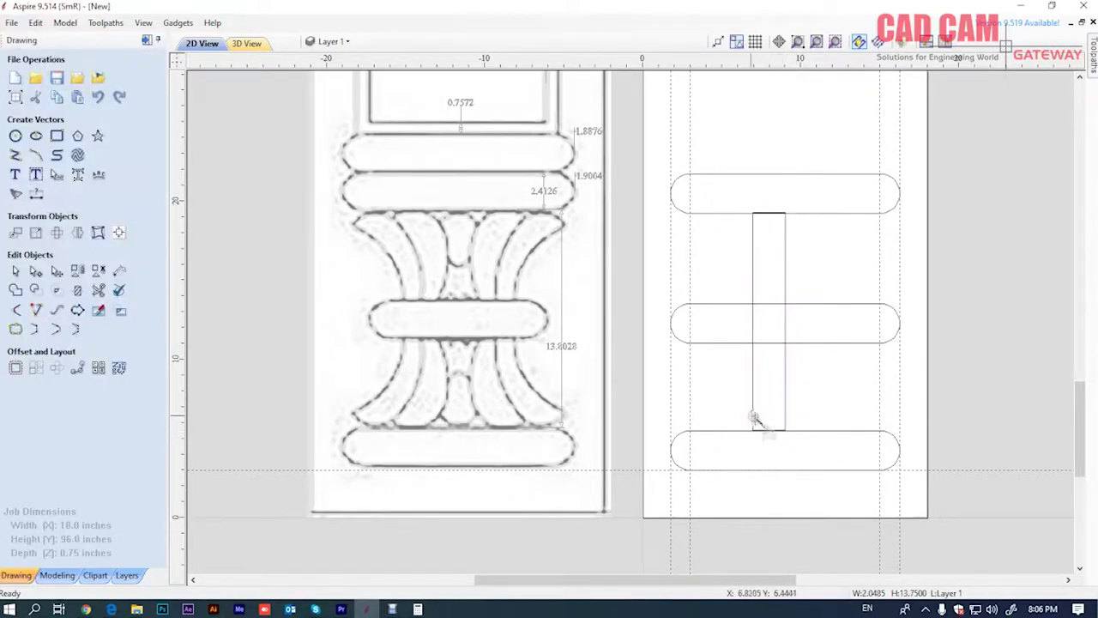
{"action": "left_click_drag", "start_coordinate": [753, 417], "coordinate": [825, 458]}
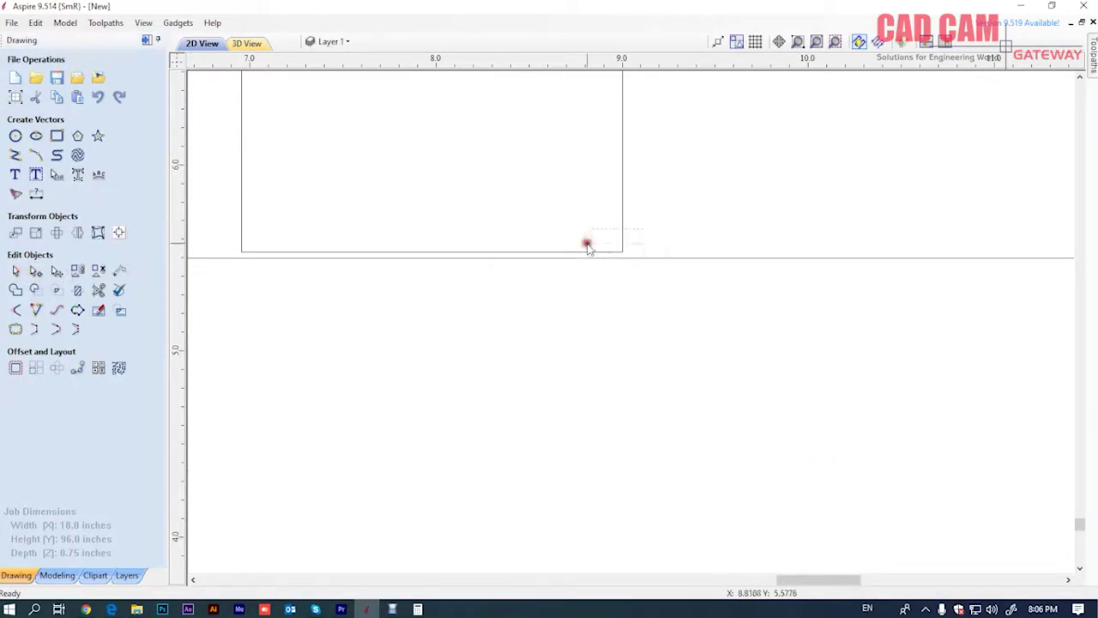
Nudge the tall rectangle down with the arrow keys onto the bottom rounded bar
{"action": "left_click", "coordinate": [558, 254]}
{"action": "key", "text": "Down"}
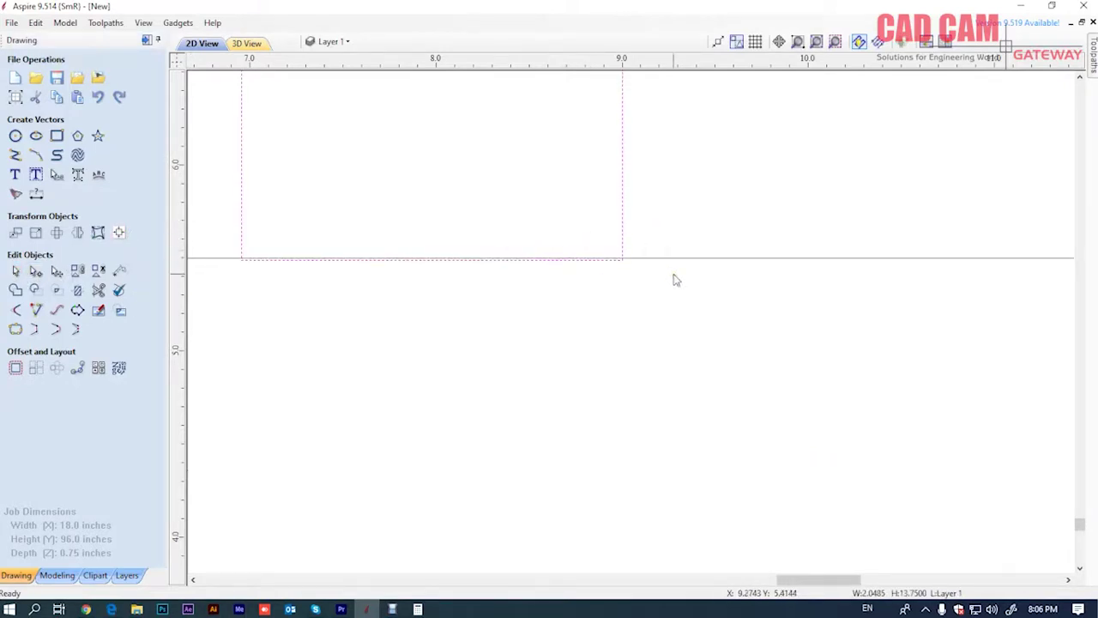
{"action": "key", "text": "Down"}
{"action": "key", "text": "Up"}
{"action": "key", "text": "Up"}
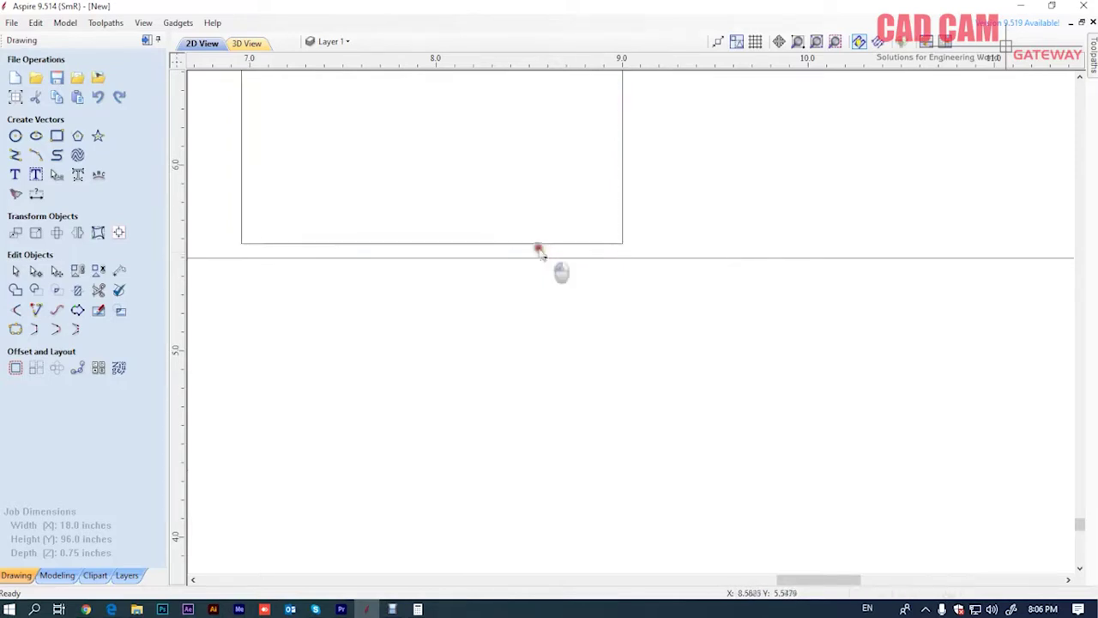
Shift the tall rectangle slightly right with the Move tool, then select the top bar
{"action": "left_click", "coordinate": [57, 270]}
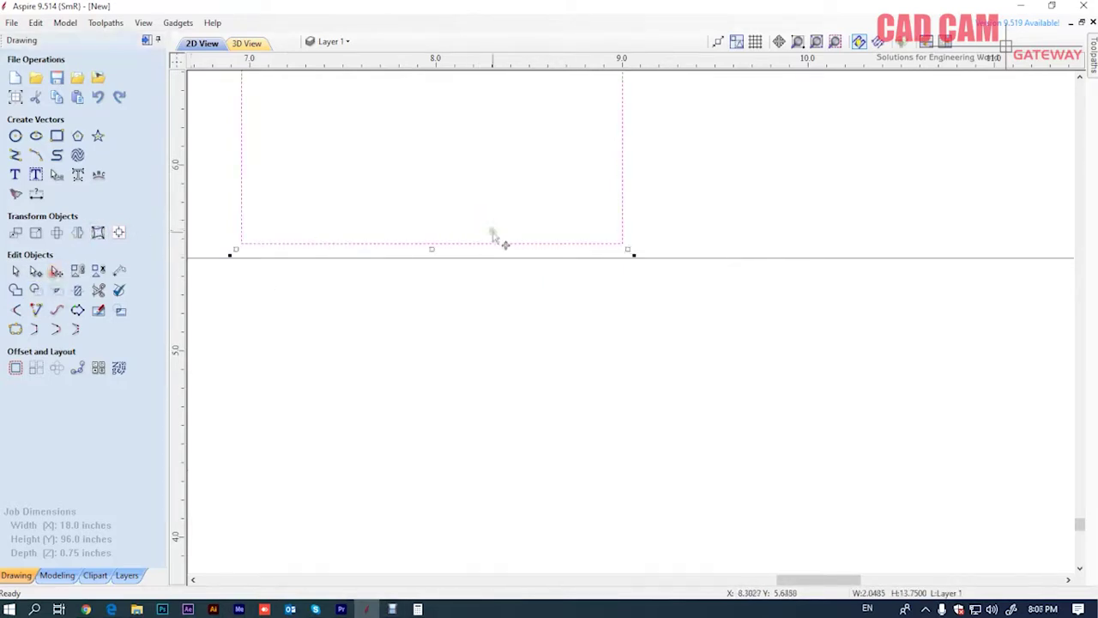
{"action": "left_click_drag", "start_coordinate": [489, 243], "coordinate": [521, 254]}
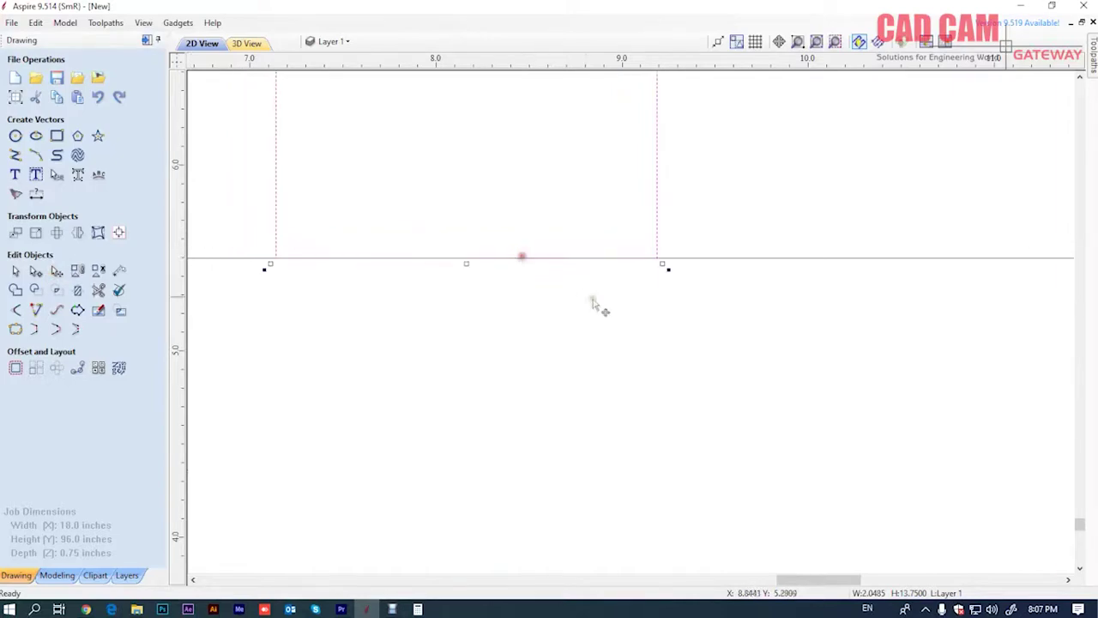
{"action": "scroll", "coordinate": [625, 409], "scroll_direction": "down", "scroll_amount": 3}
{"action": "scroll", "coordinate": [616, 377], "scroll_direction": "down", "scroll_amount": 3}
{"action": "scroll", "coordinate": [611, 378], "scroll_direction": "up", "scroll_amount": 3}
{"action": "scroll", "coordinate": [667, 252], "scroll_direction": "up", "scroll_amount": 3}
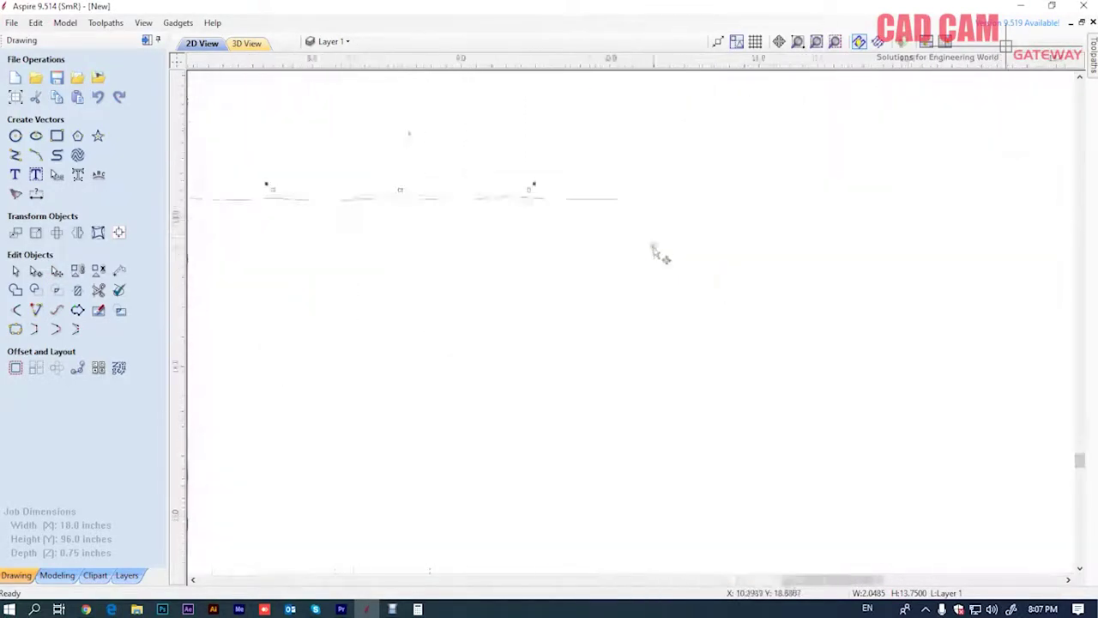
{"action": "left_click", "coordinate": [558, 260]}
{"action": "scroll", "coordinate": [559, 251], "scroll_direction": "up", "scroll_amount": 3}
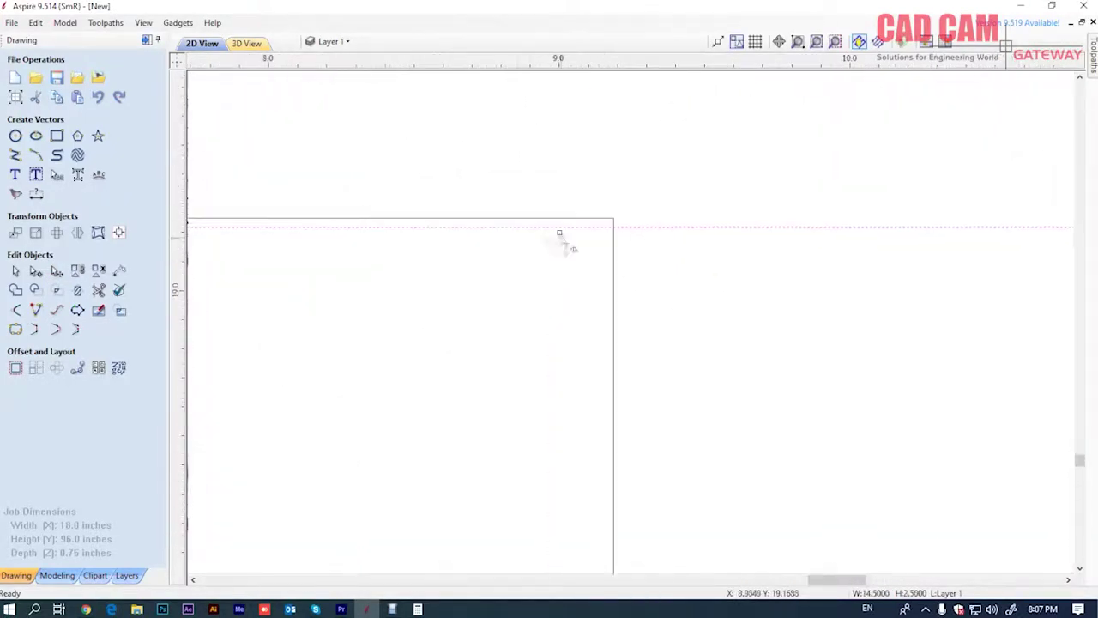
{"action": "left_click", "coordinate": [562, 219]}
{"action": "scroll", "coordinate": [560, 216], "scroll_direction": "down", "scroll_amount": 2}
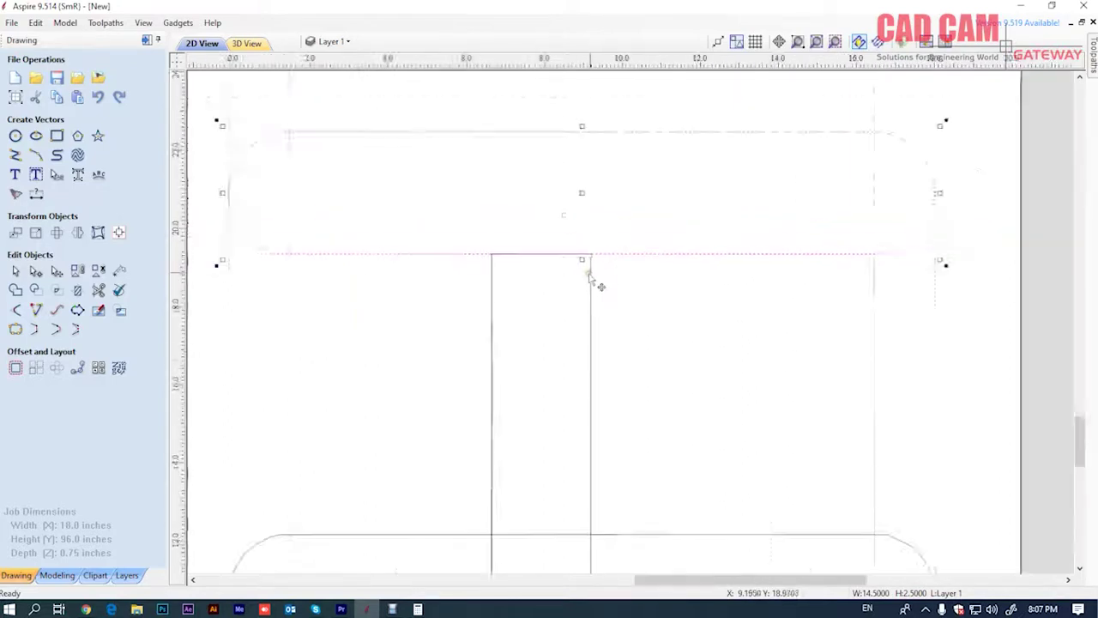
{"action": "scroll", "coordinate": [589, 274], "scroll_direction": "down", "scroll_amount": 2}
{"action": "scroll", "coordinate": [592, 270], "scroll_direction": "down", "scroll_amount": 2}
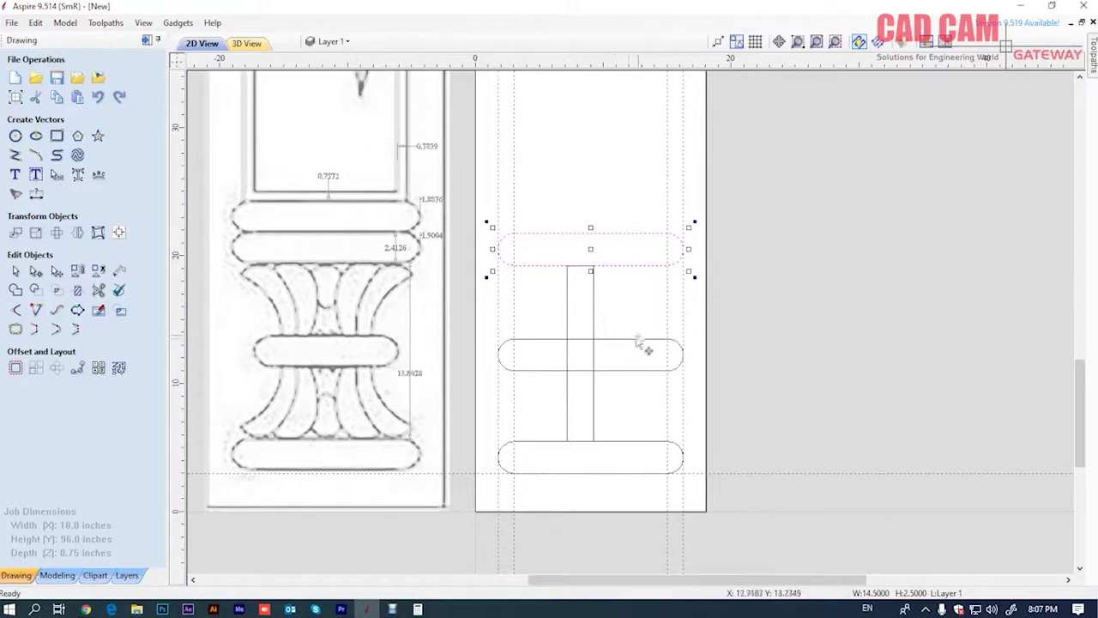
Center the middle bar horizontally and vertically on the tall rectangle using Alignment Tools
{"action": "left_click", "coordinate": [611, 371]}
{"action": "left_click", "coordinate": [567, 317], "text": "shift"}
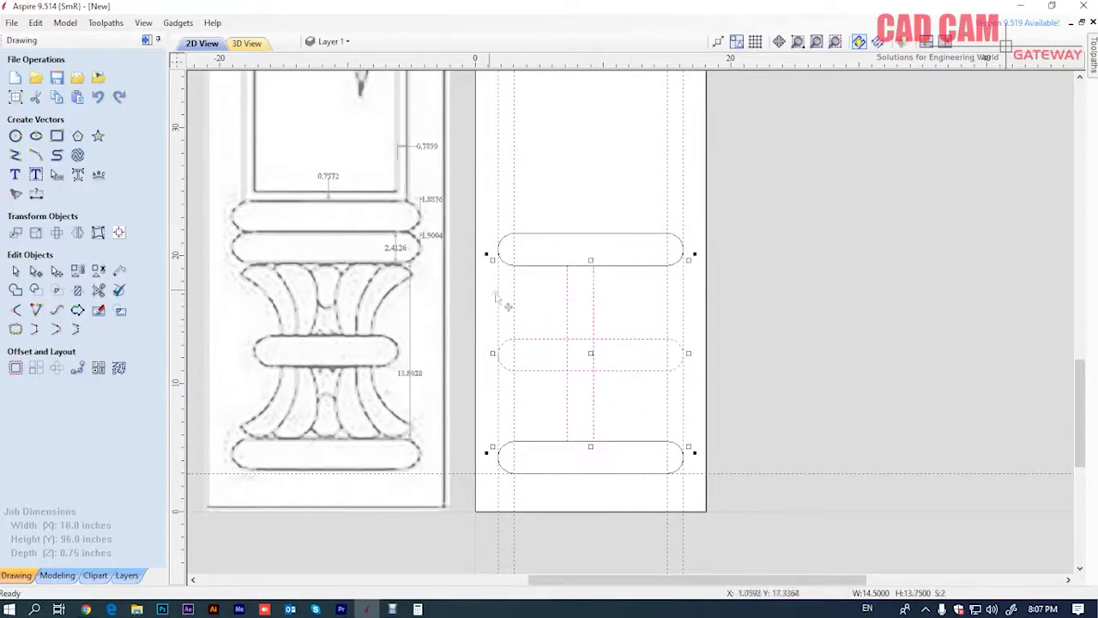
{"action": "left_click", "coordinate": [118, 233]}
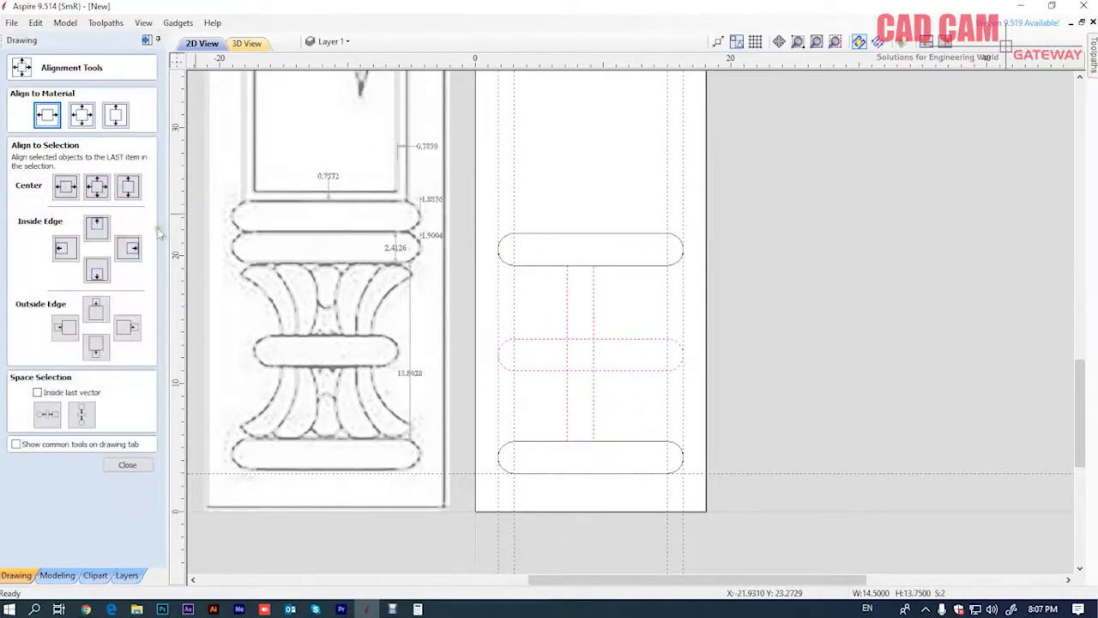
{"action": "left_click", "coordinate": [98, 189]}
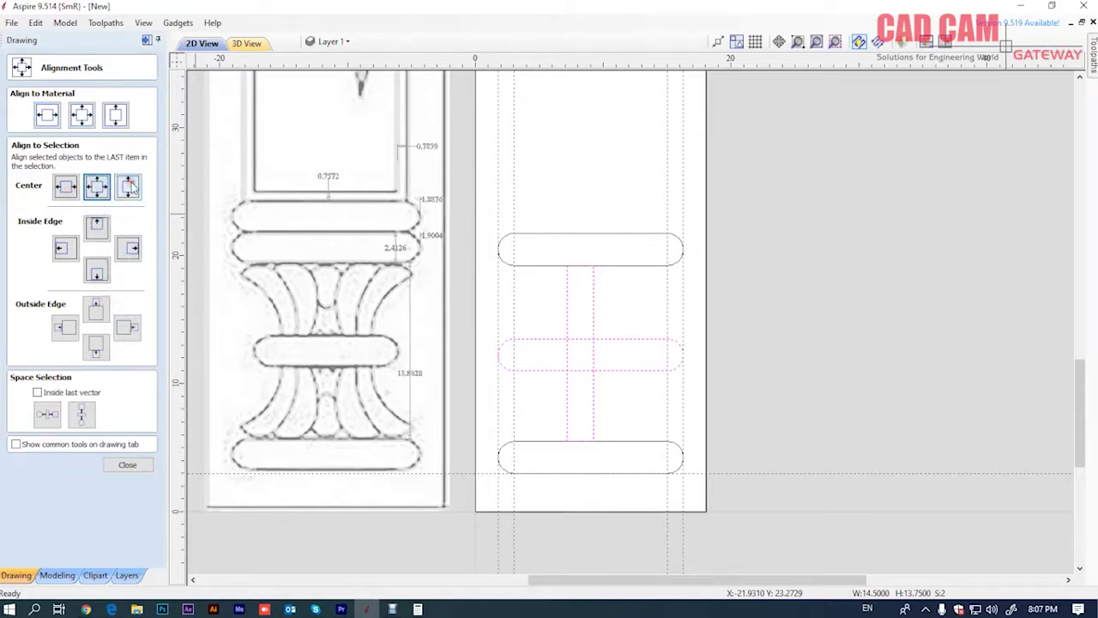
{"action": "left_click", "coordinate": [129, 187]}
{"action": "left_click", "coordinate": [609, 394]}
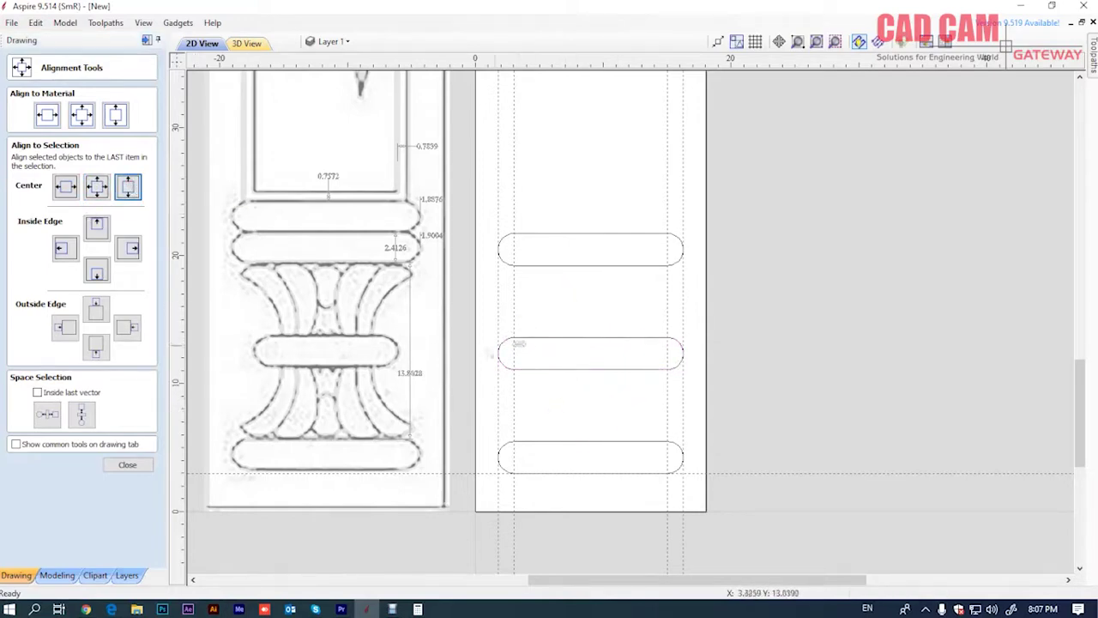
{"action": "left_click", "coordinate": [397, 350]}
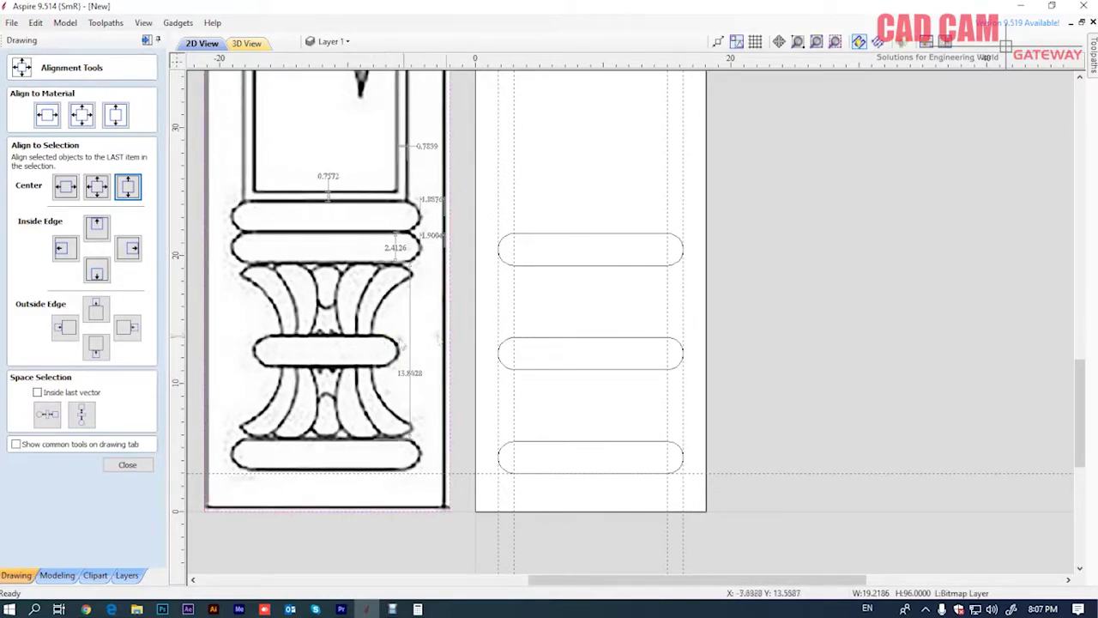
{"action": "left_click", "coordinate": [565, 339]}
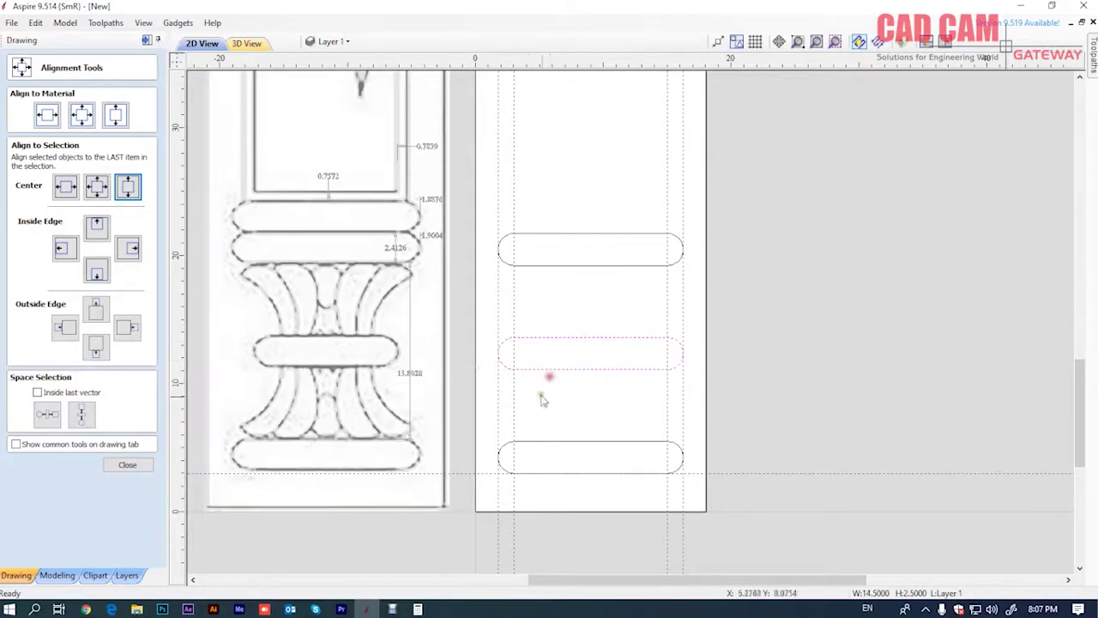
{"action": "left_click", "coordinate": [127, 465]}
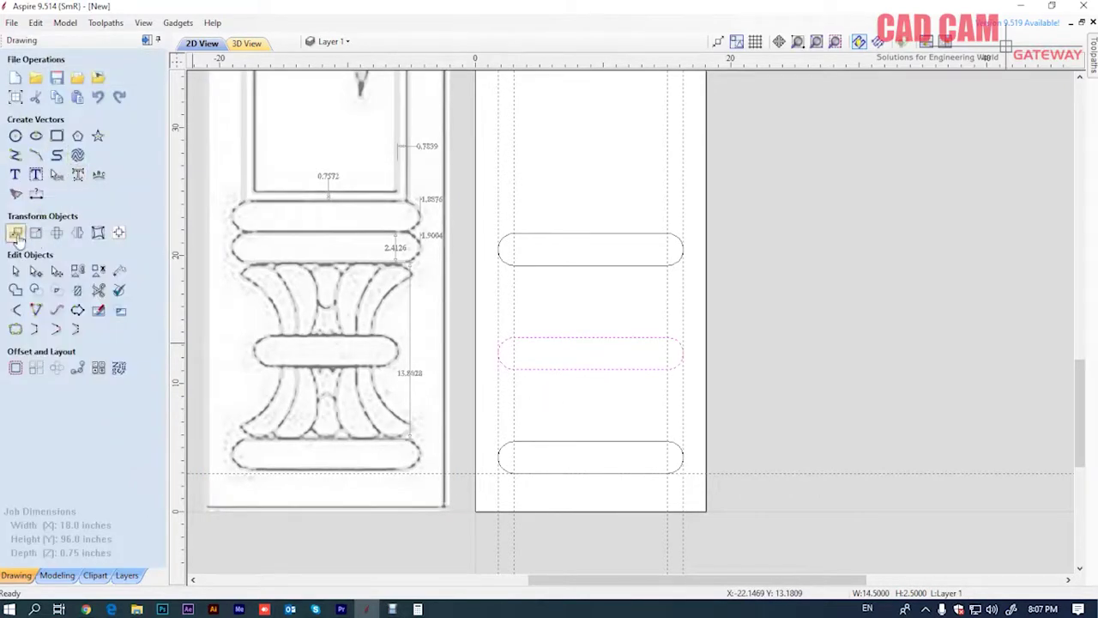
Draw a 12 × 2.5 in rectangle with 1.25 in radiused external corners on the middle bar
{"action": "left_click", "coordinate": [57, 138]}
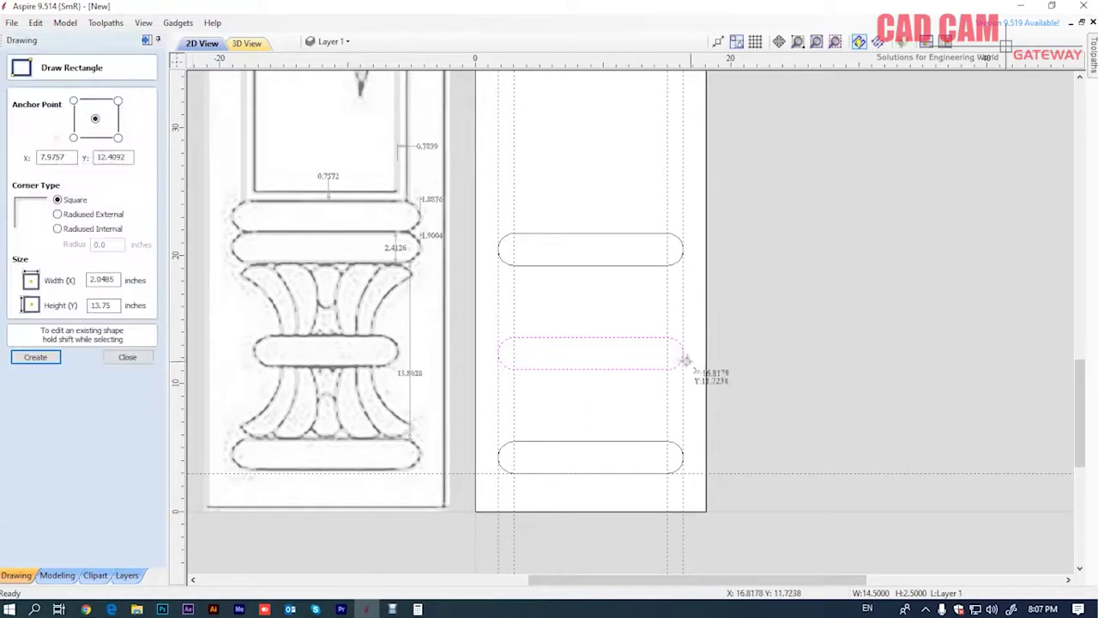
{"action": "left_click_drag", "start_coordinate": [513, 337], "coordinate": [665, 368]}
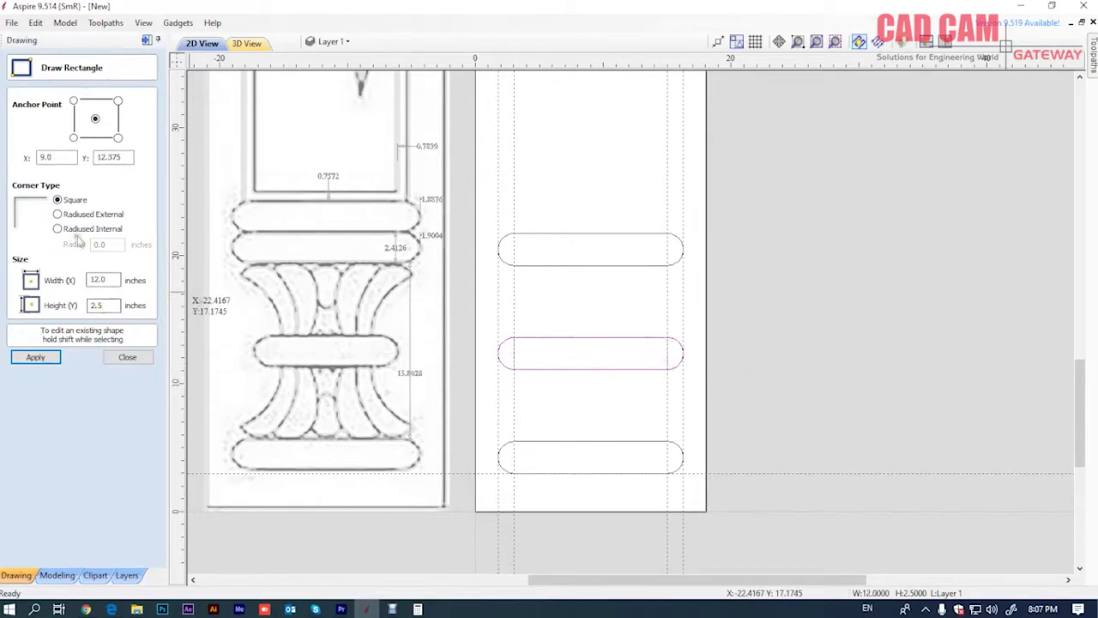
{"action": "left_click", "coordinate": [58, 215]}
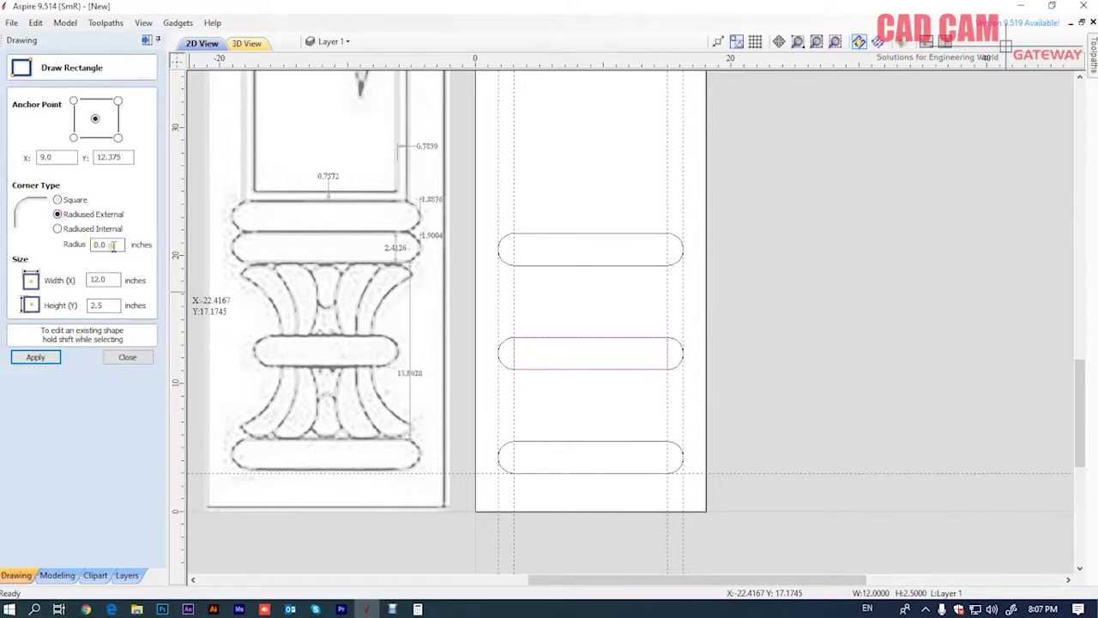
{"action": "double_click", "coordinate": [112, 246]}
{"action": "type", "text": "1.25"}
{"action": "left_click", "coordinate": [36, 357]}
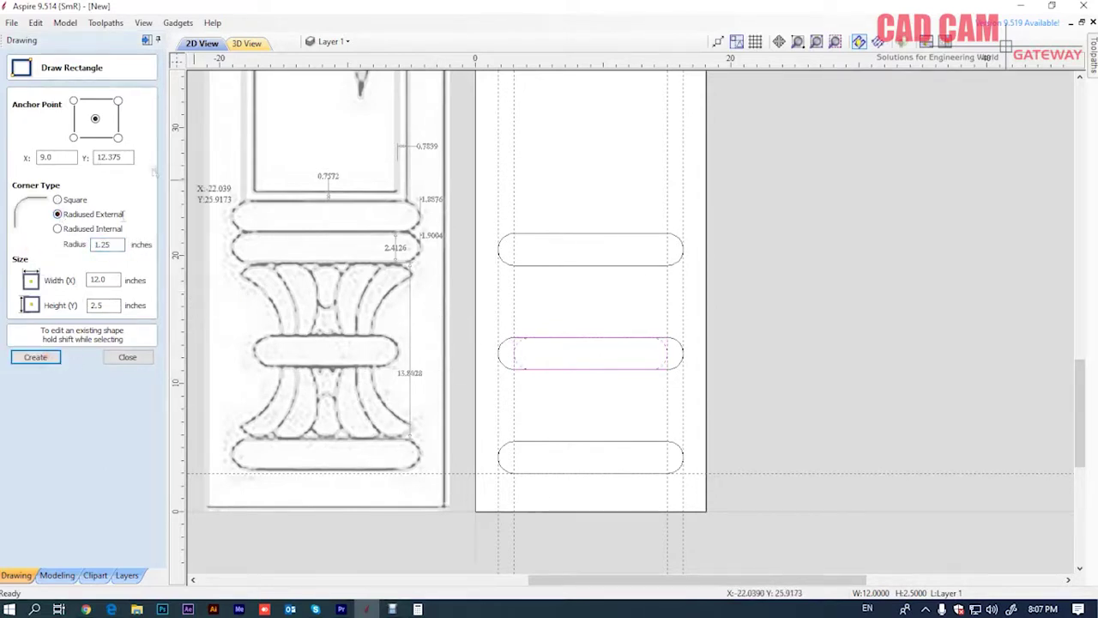
{"action": "left_click", "coordinate": [121, 361]}
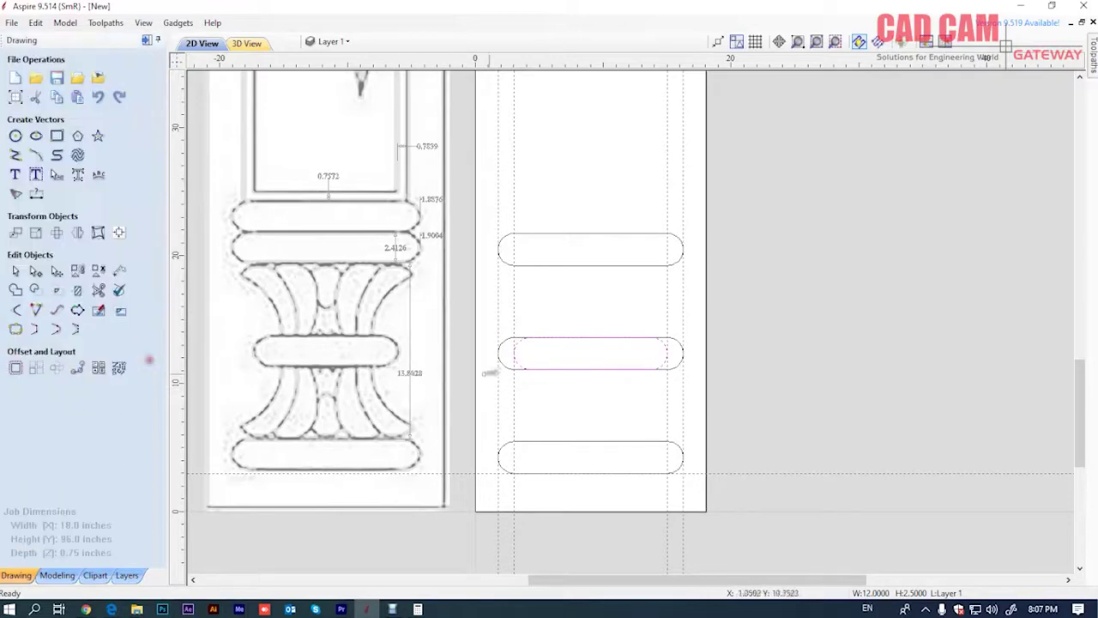
{"action": "left_click", "coordinate": [570, 391]}
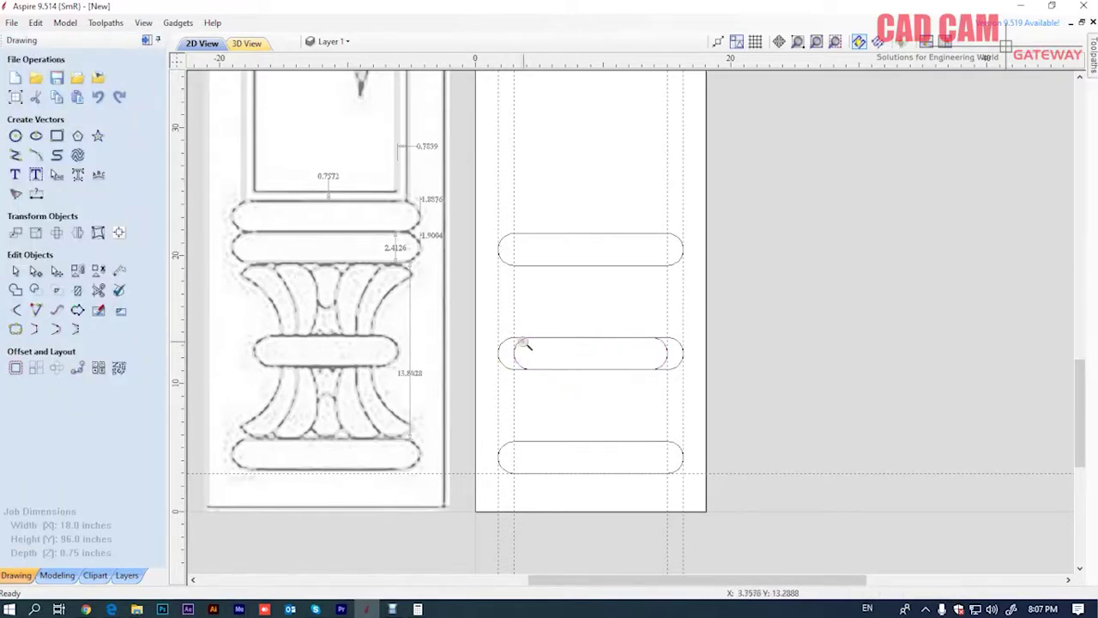
Scale the original wider middle bar down to match the new 12 in rounded rectangle
{"action": "left_click_drag", "start_coordinate": [477, 325], "coordinate": [731, 404]}
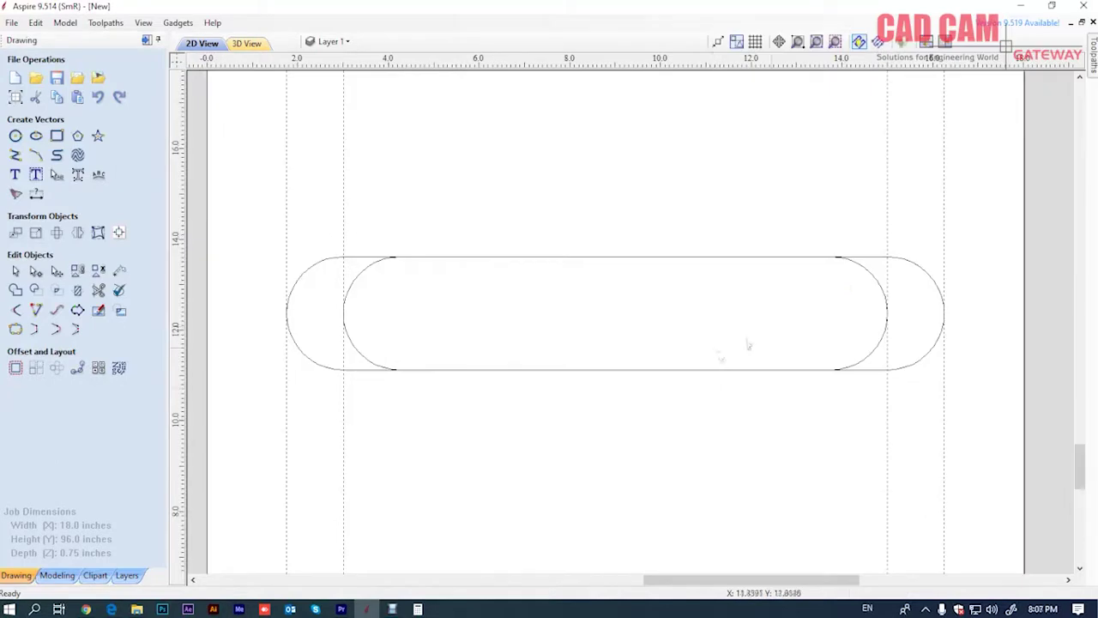
{"action": "left_click", "coordinate": [909, 262]}
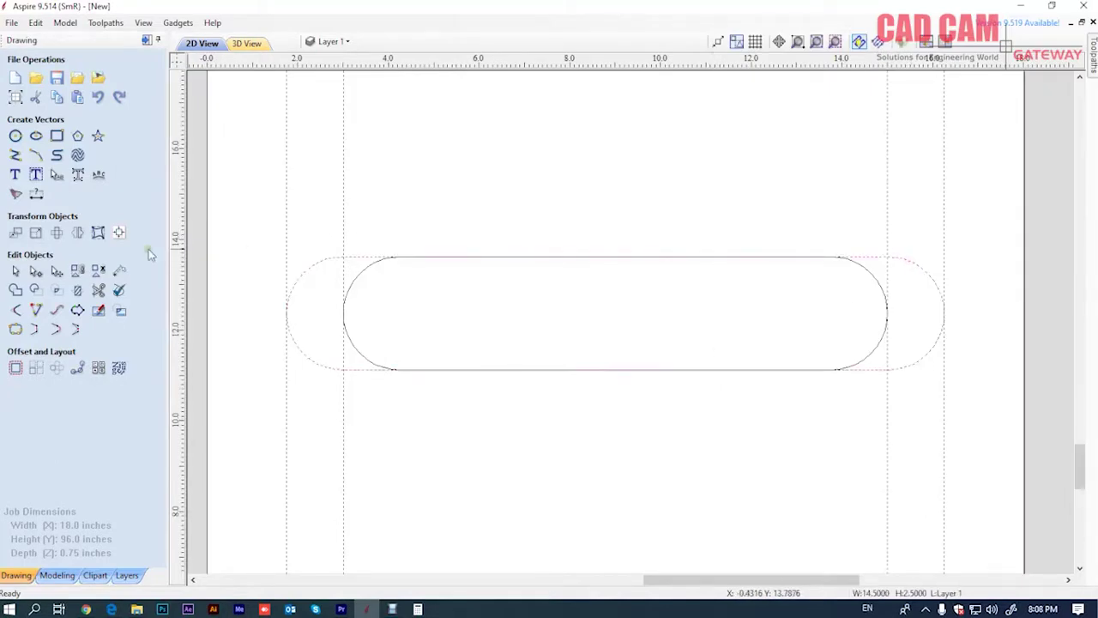
{"action": "left_click", "coordinate": [56, 271]}
{"action": "left_click_drag", "start_coordinate": [952, 317], "coordinate": [888, 313]}
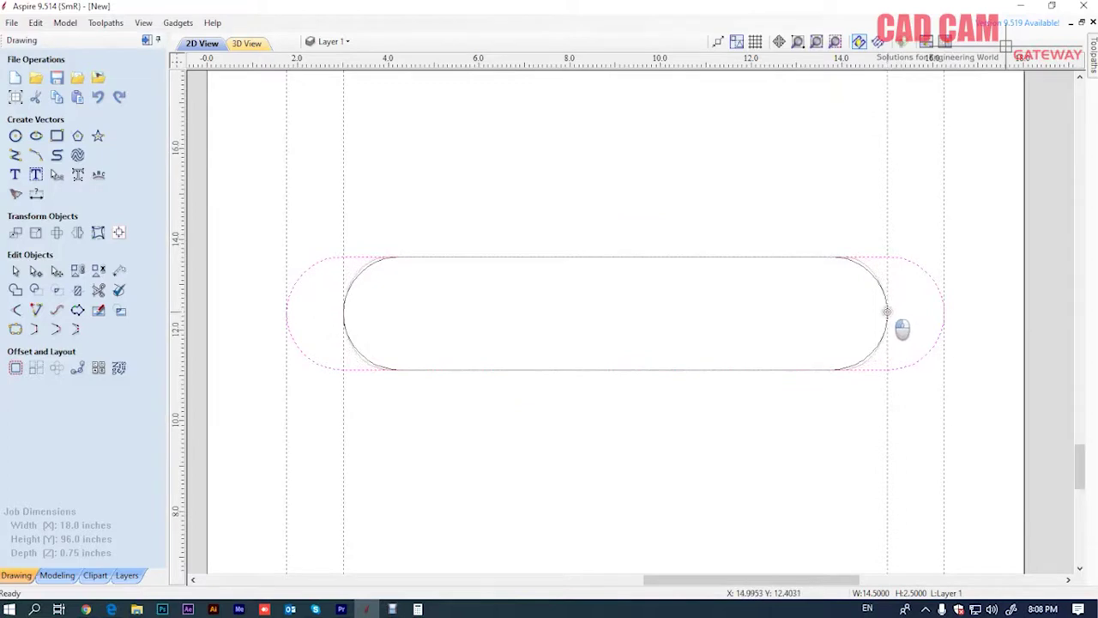
{"action": "scroll", "coordinate": [887, 304], "scroll_direction": "up", "scroll_amount": 6}
{"action": "scroll", "coordinate": [858, 270], "scroll_direction": "up", "scroll_amount": 1}
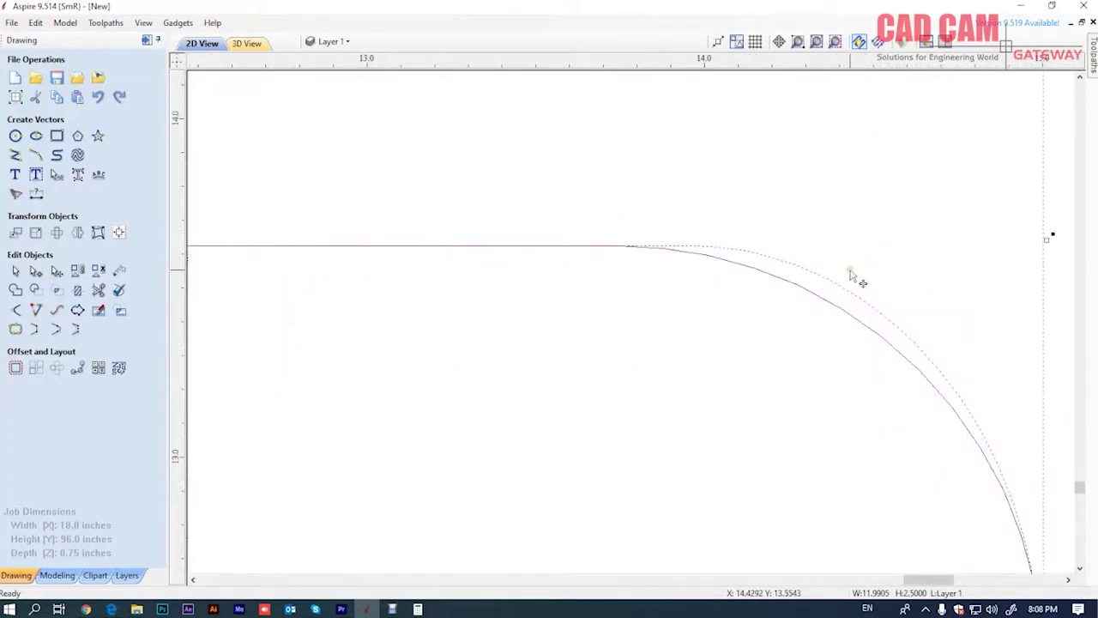
{"action": "scroll", "coordinate": [852, 276], "scroll_direction": "down", "scroll_amount": 3}
{"action": "scroll", "coordinate": [858, 283], "scroll_direction": "down", "scroll_amount": 3}
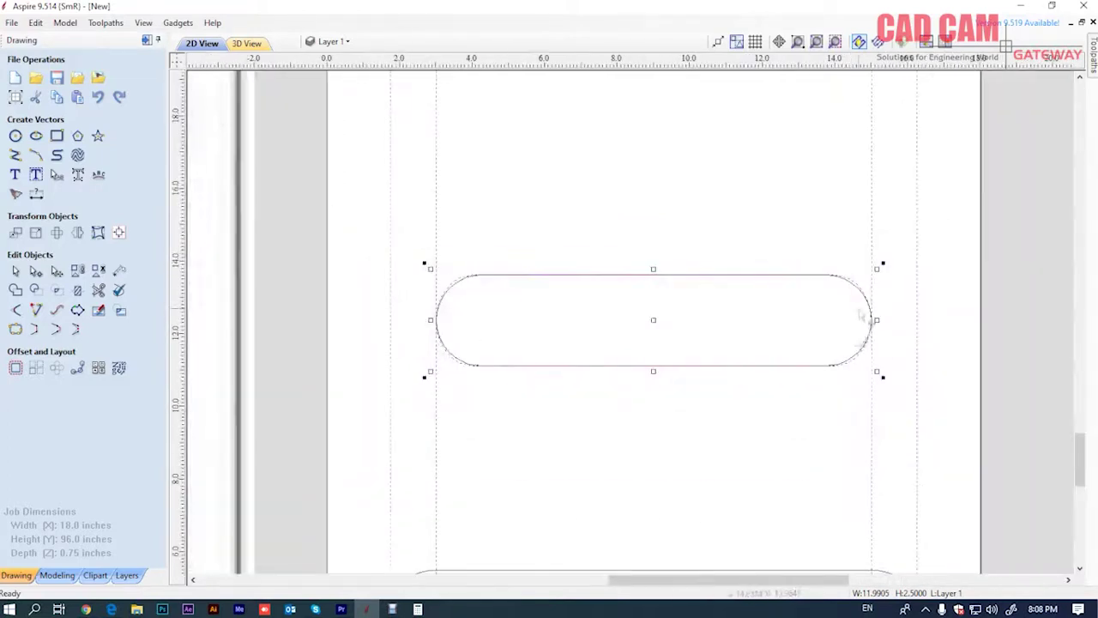
{"action": "scroll", "coordinate": [719, 367], "scroll_direction": "down", "scroll_amount": 3}
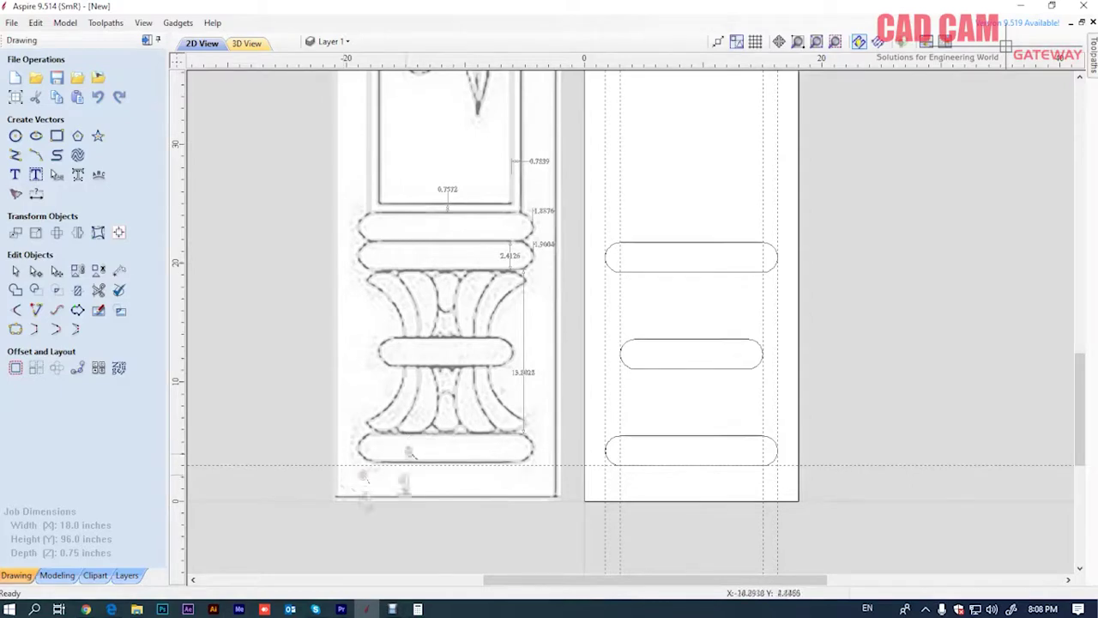
Place horizontal guides along the lower bar's top edge and under the upper bar
{"action": "left_click_drag", "start_coordinate": [345, 480], "coordinate": [575, 352]}
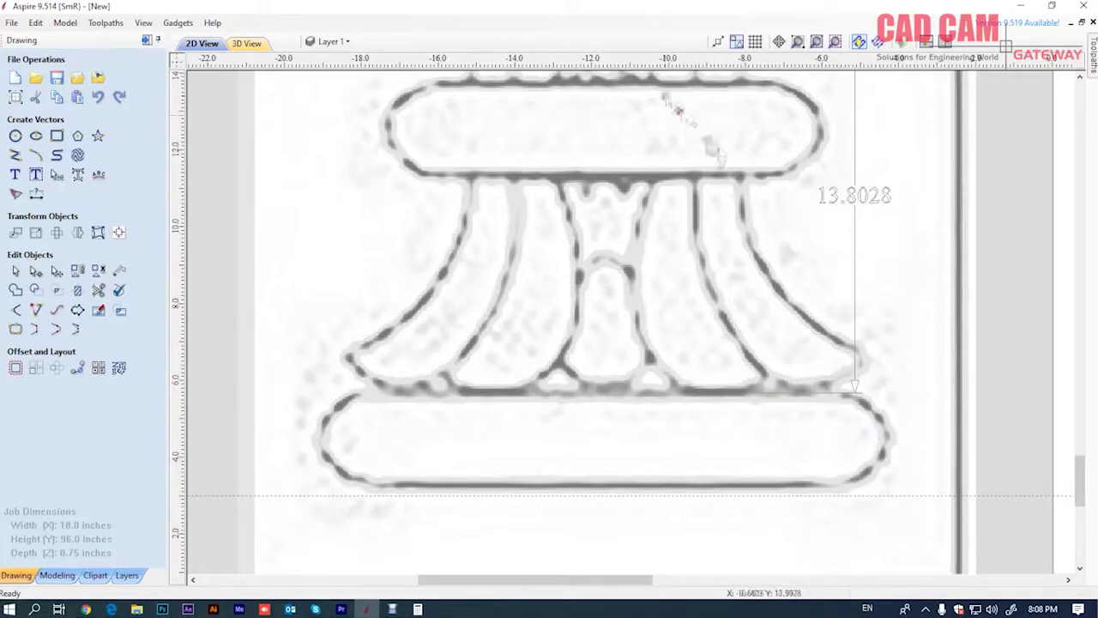
{"action": "left_click", "coordinate": [15, 270]}
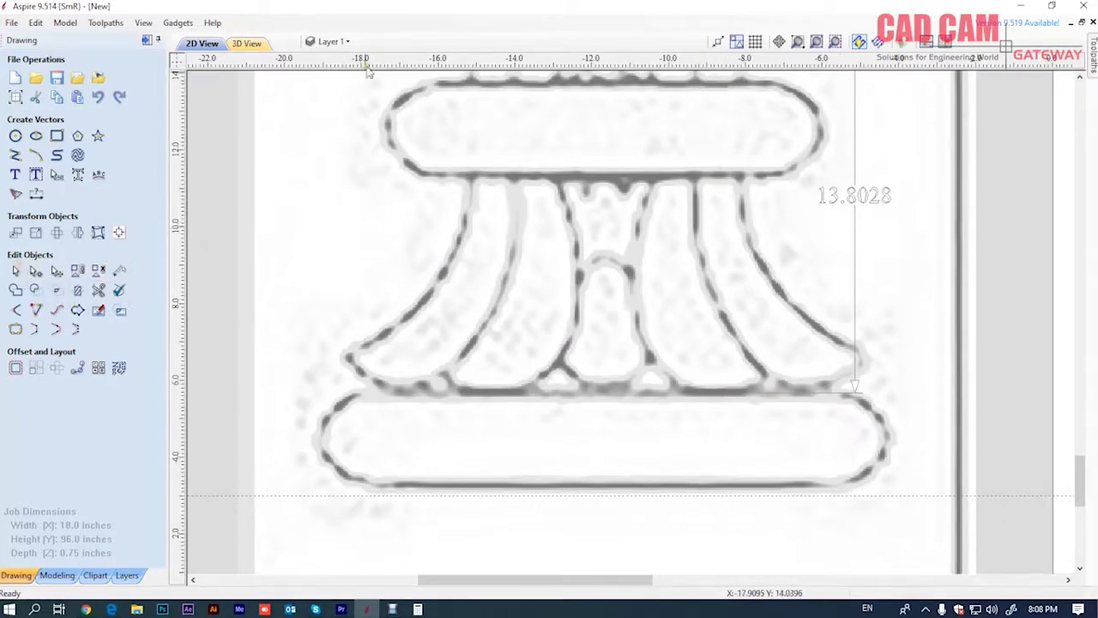
{"action": "mouse_move", "coordinate": [368, 60]}
{"action": "left_mouse_down"}
{"action": "mouse_move", "coordinate": [352, 212]}
{"action": "mouse_move", "coordinate": [543, 393]}
{"action": "left_mouse_up"}
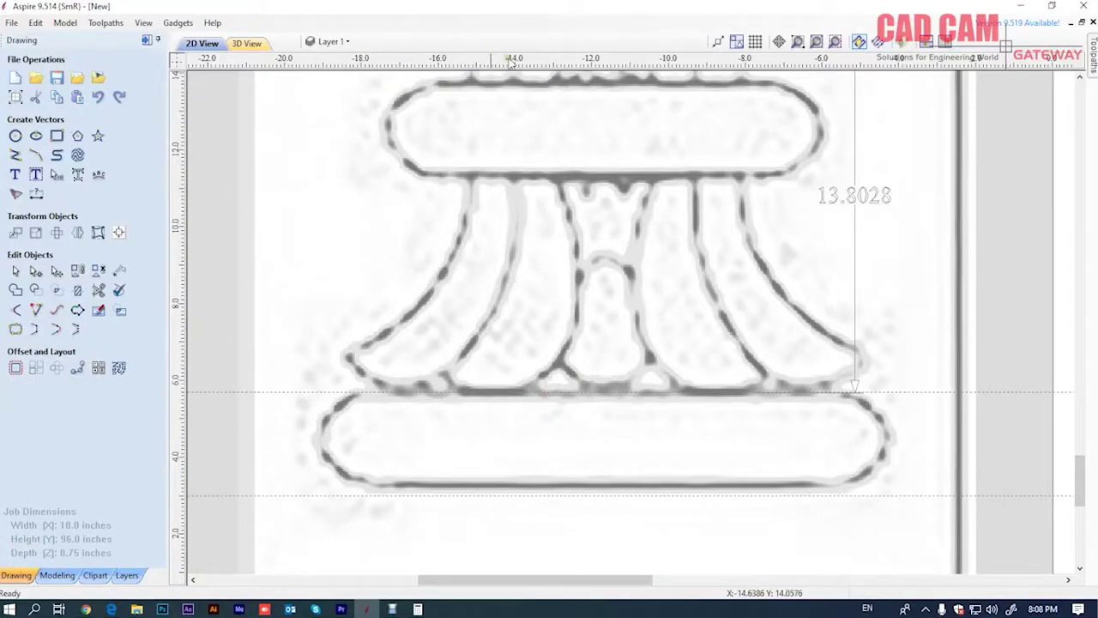
{"action": "left_click_drag", "start_coordinate": [510, 60], "coordinate": [522, 177]}
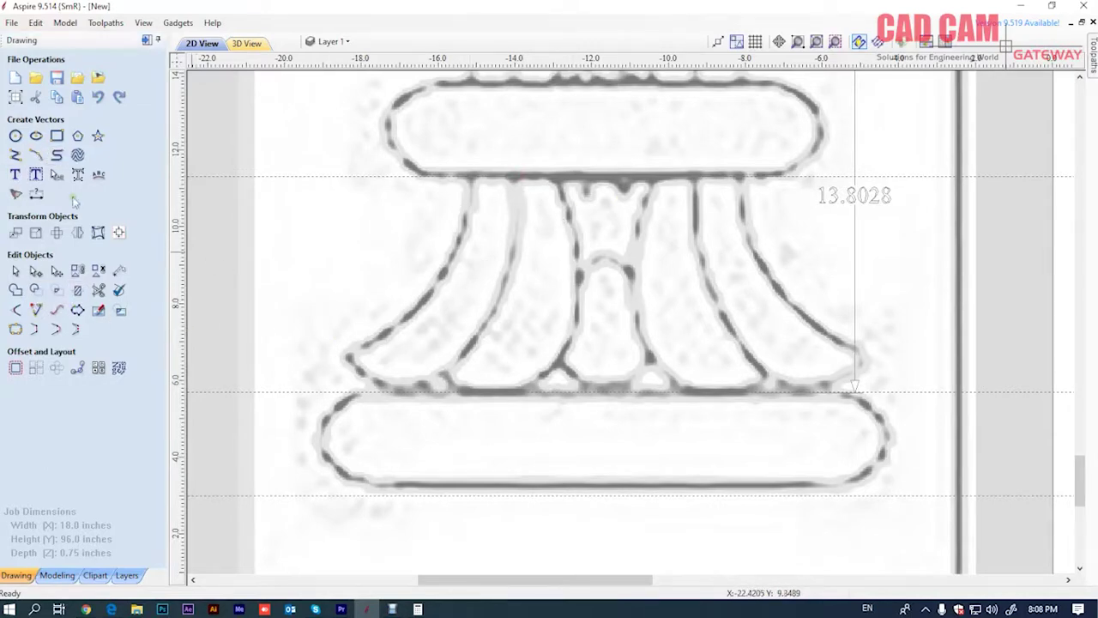
Trace the leftmost petal's outer edge with a 3-point arc from its tip to the upper bar
{"action": "left_click", "coordinate": [36, 154]}
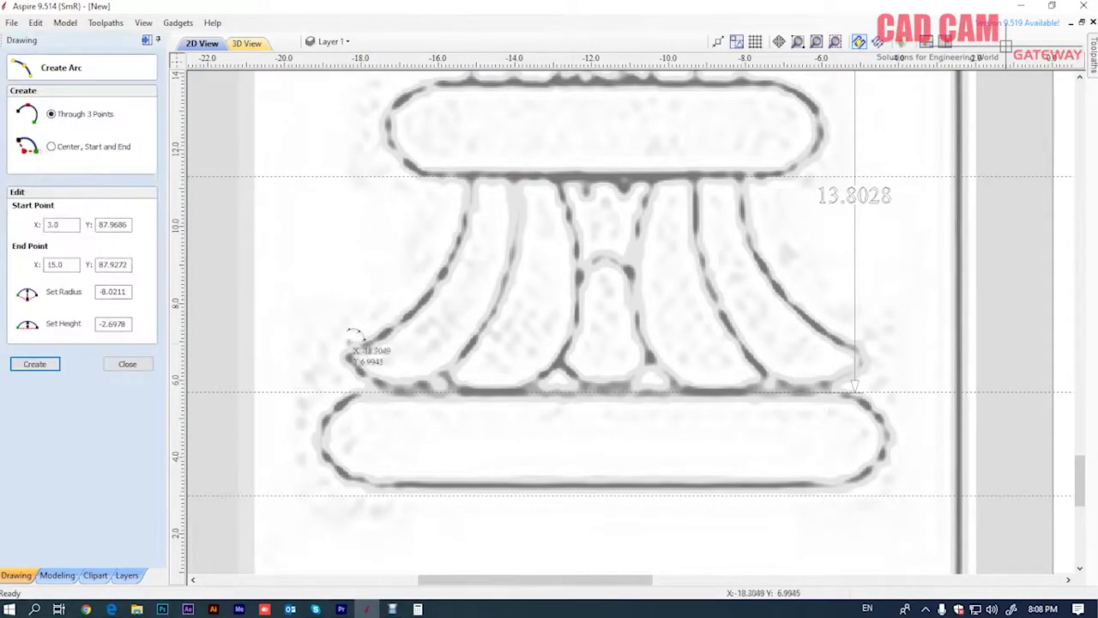
{"action": "left_click", "coordinate": [349, 352]}
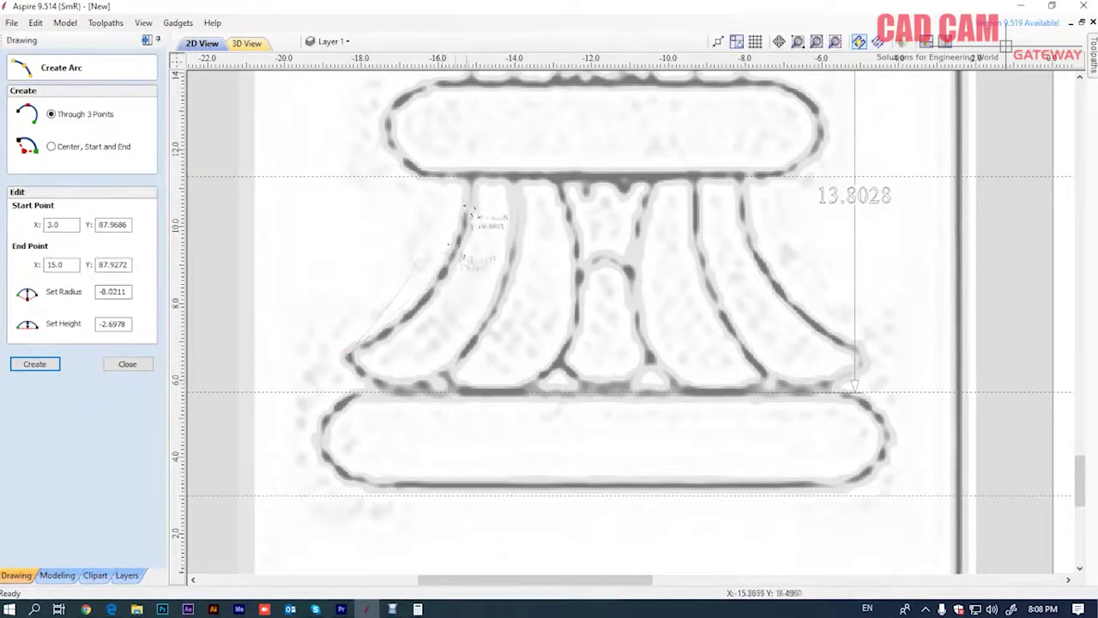
{"action": "left_click", "coordinate": [473, 177]}
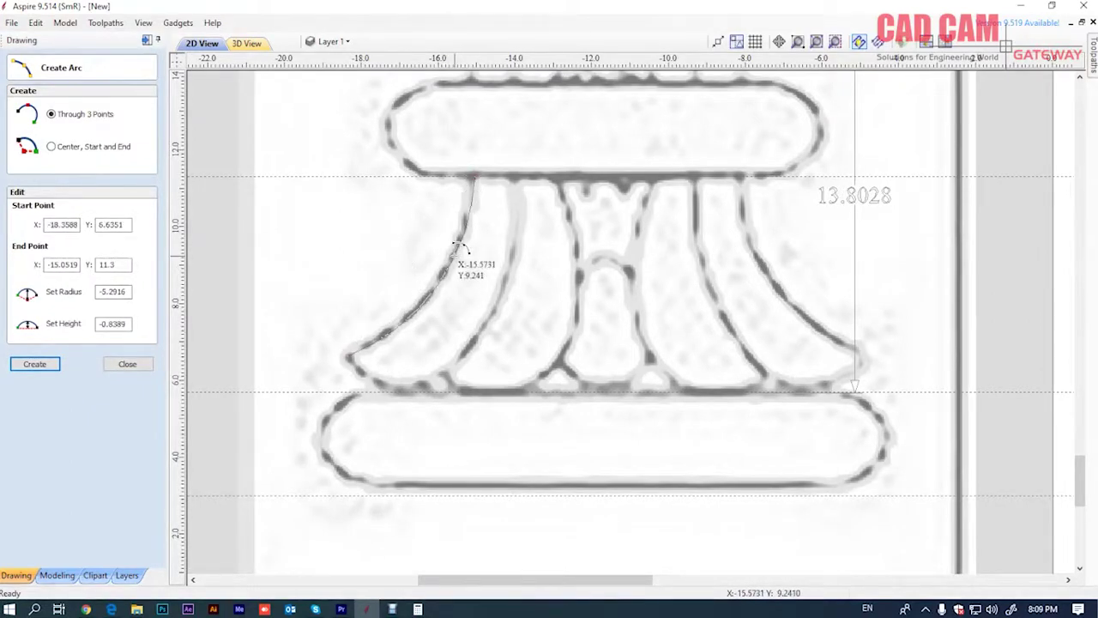
{"action": "left_click", "coordinate": [455, 246]}
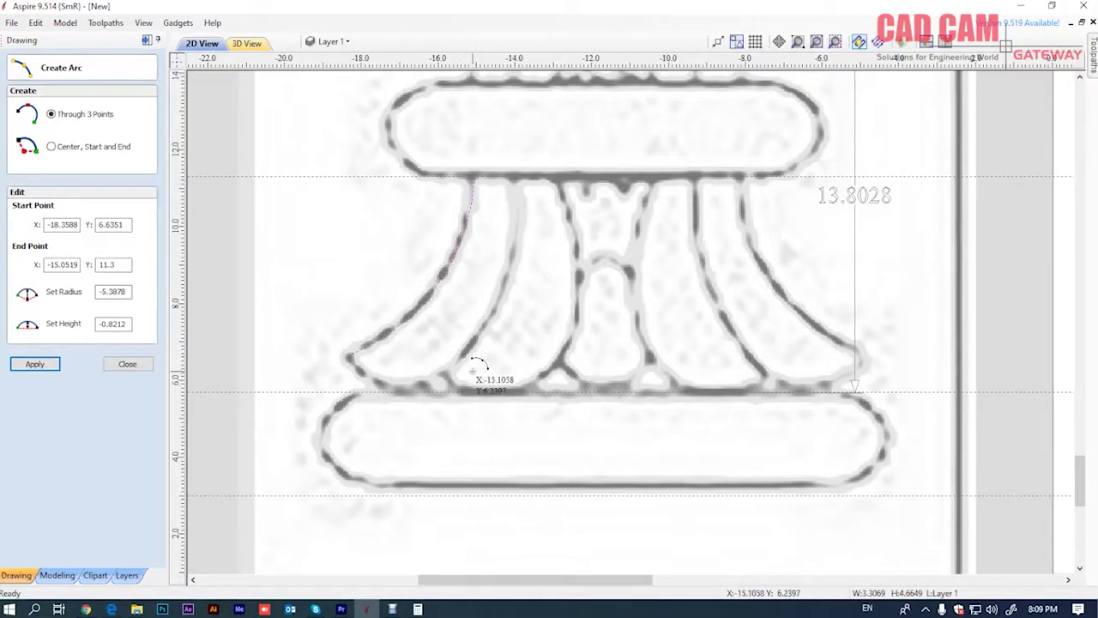
Start a polyline at the arc's lower end along the leftmost petal's base
{"action": "key", "text": "Escape"}
{"action": "scroll", "coordinate": [402, 373], "scroll_direction": "up", "scroll_amount": 3}
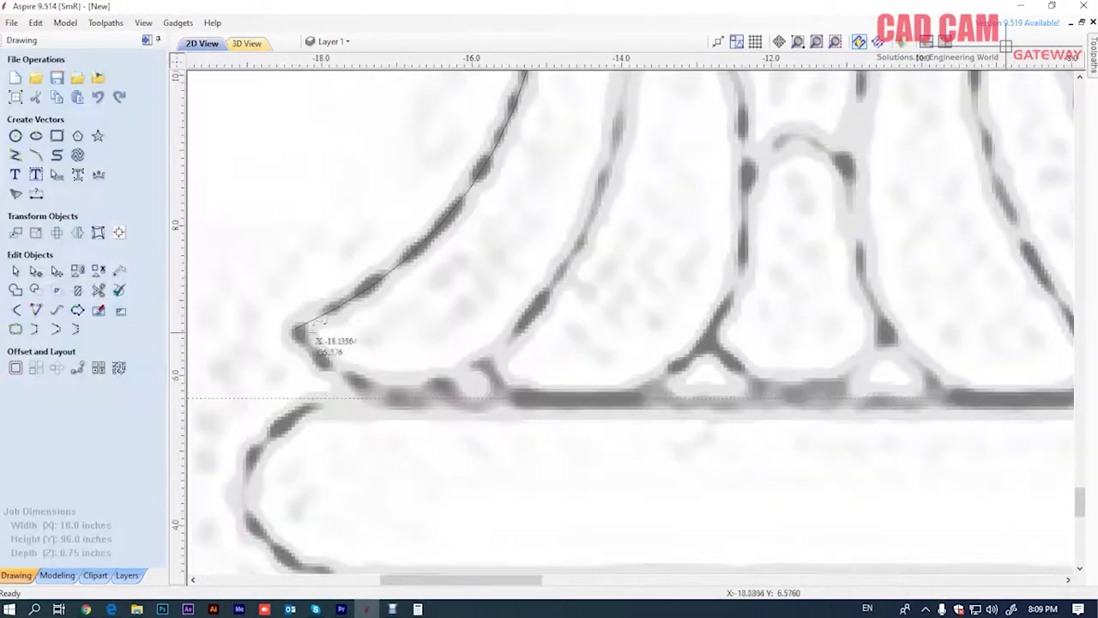
{"action": "left_click", "coordinate": [297, 332]}
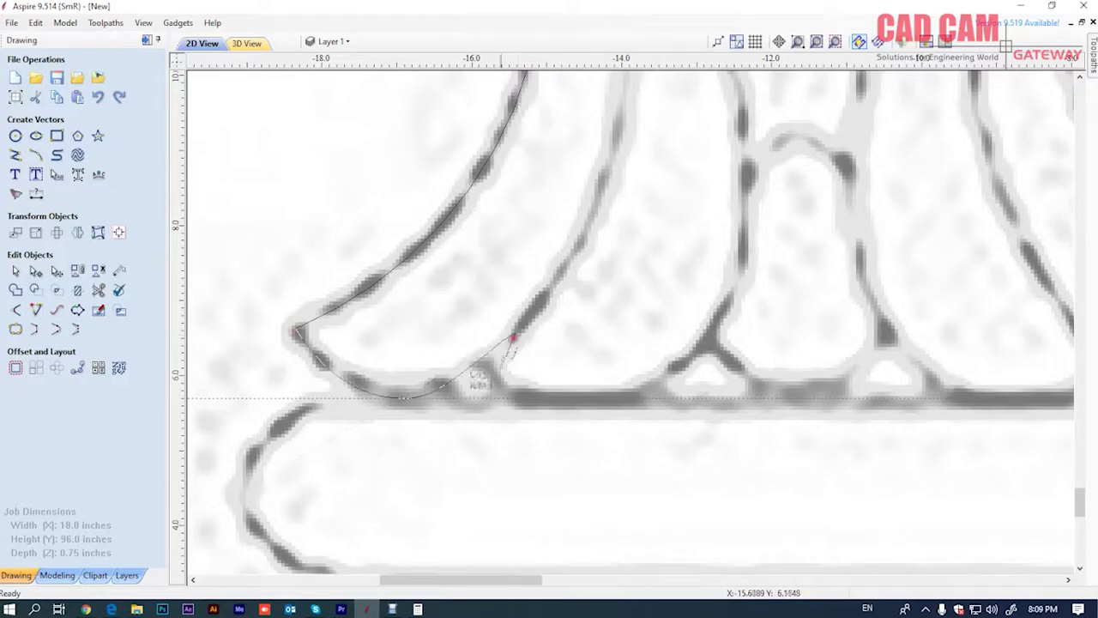
{"action": "scroll", "coordinate": [515, 356], "scroll_direction": "down", "scroll_amount": 2}
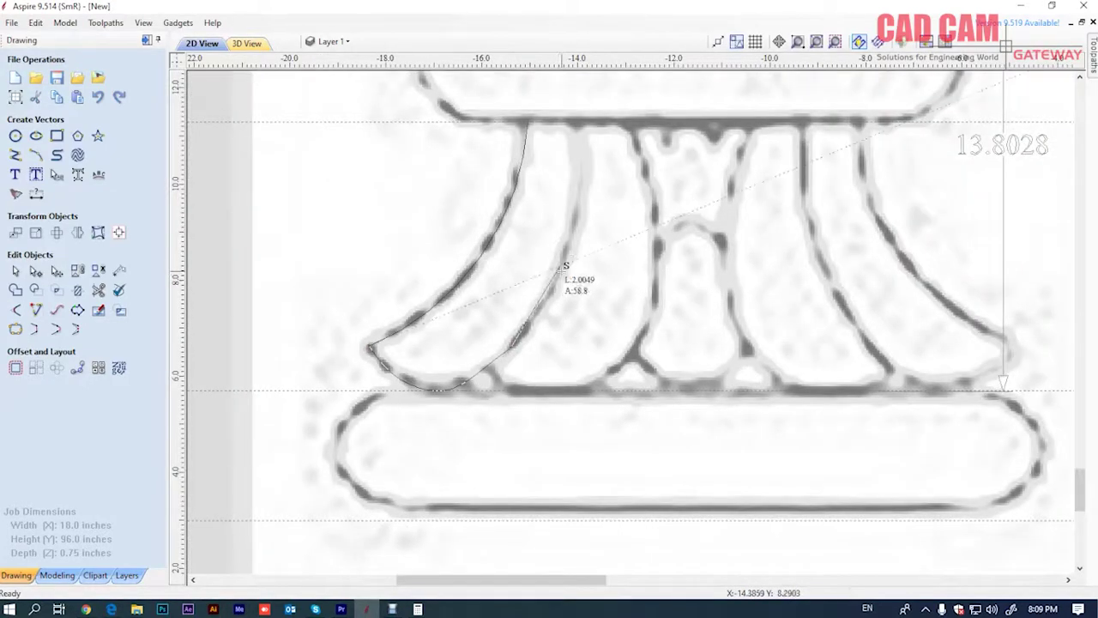
{"action": "scroll", "coordinate": [568, 256], "scroll_direction": "up", "scroll_amount": 1}
{"action": "scroll", "coordinate": [568, 257], "scroll_direction": "up", "scroll_amount": 1}
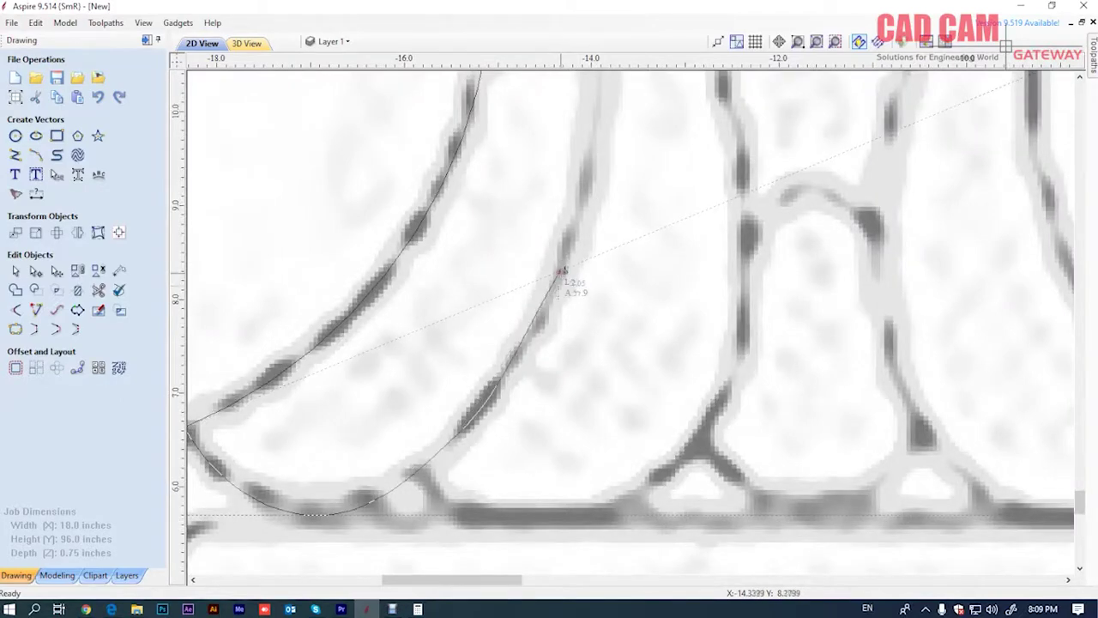
{"action": "scroll", "coordinate": [573, 244], "scroll_direction": "down", "scroll_amount": 3}
{"action": "scroll", "coordinate": [579, 226], "scroll_direction": "up", "scroll_amount": 3}
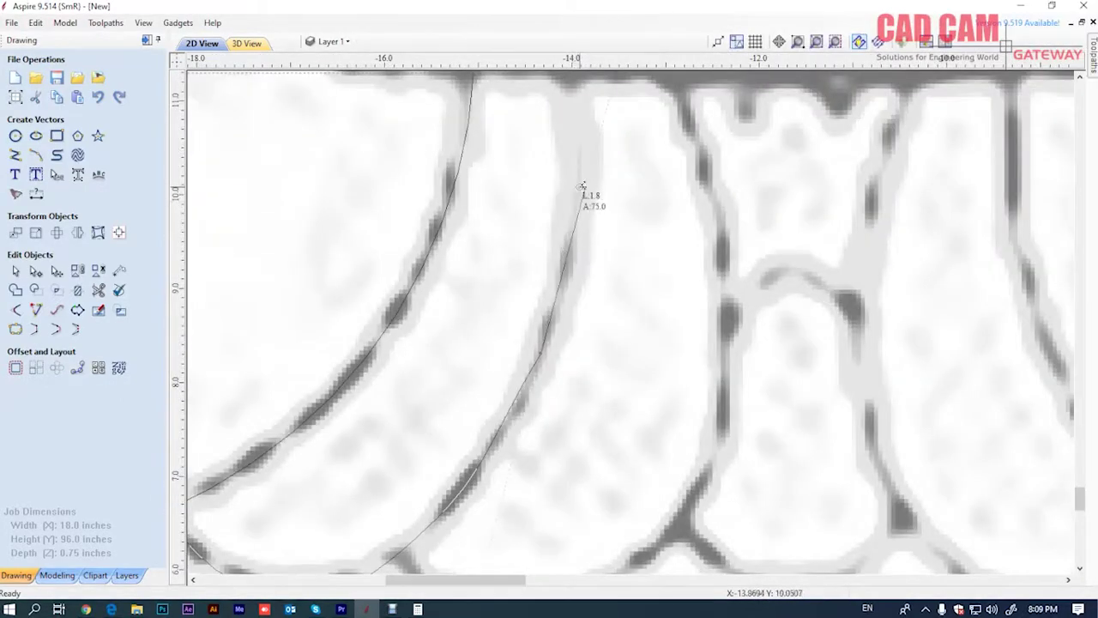
Continue the polyline up the petal's inner edge and anchor it at the upper bar
{"action": "left_click", "coordinate": [577, 184]}
{"action": "scroll", "coordinate": [573, 225], "scroll_direction": "down", "scroll_amount": 3}
{"action": "scroll", "coordinate": [549, 188], "scroll_direction": "up", "scroll_amount": 3}
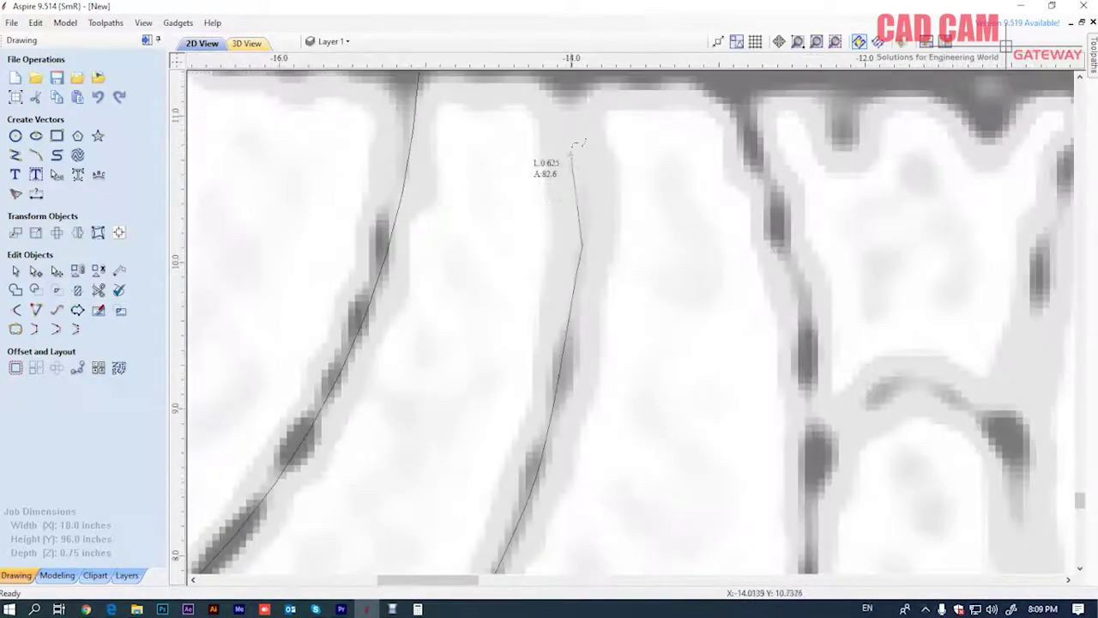
{"action": "scroll", "coordinate": [567, 171], "scroll_direction": "down", "scroll_amount": 3}
{"action": "scroll", "coordinate": [570, 146], "scroll_direction": "up", "scroll_amount": 2}
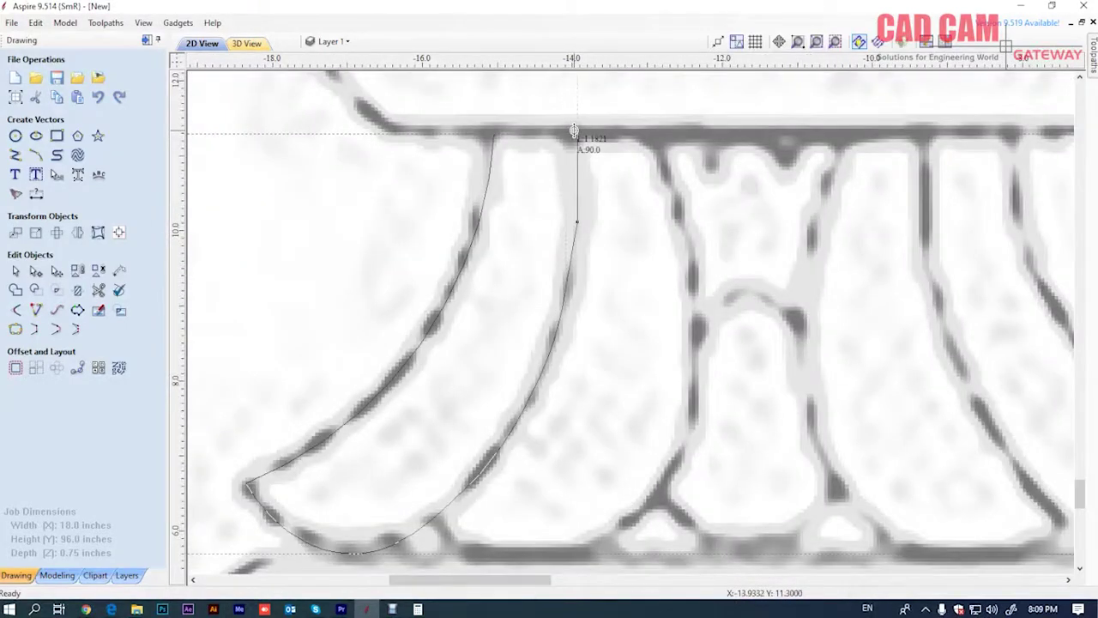
{"action": "scroll", "coordinate": [571, 138], "scroll_direction": "up", "scroll_amount": 2}
{"action": "scroll", "coordinate": [569, 128], "scroll_direction": "up", "scroll_amount": 2}
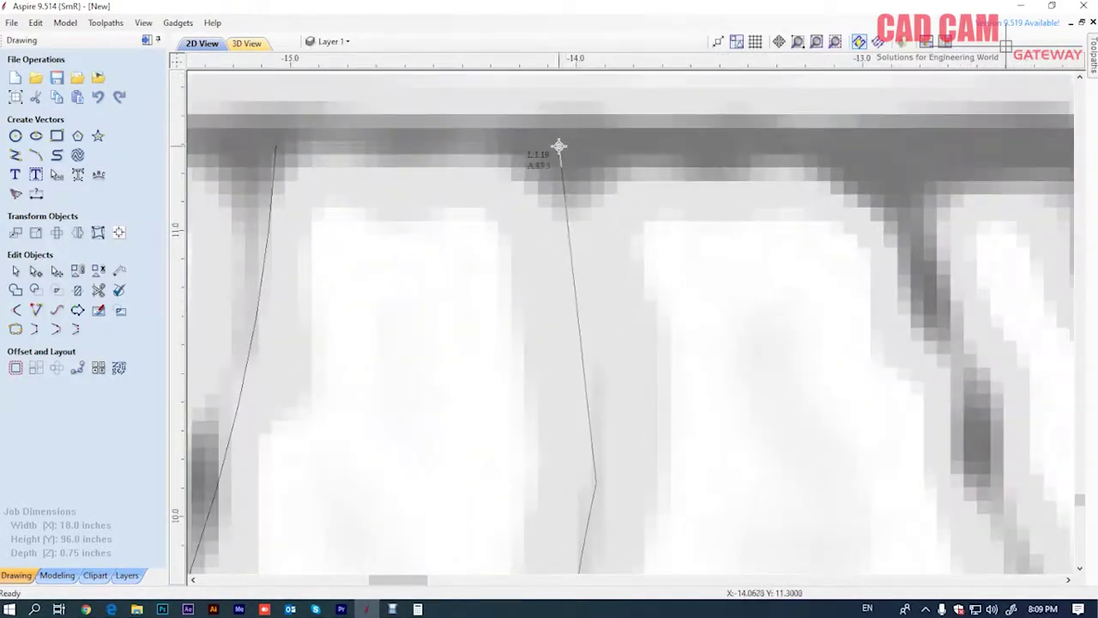
{"action": "left_click", "coordinate": [557, 147]}
{"action": "scroll", "coordinate": [589, 173], "scroll_direction": "down", "scroll_amount": 1}
{"action": "scroll", "coordinate": [625, 182], "scroll_direction": "down", "scroll_amount": 2}
{"action": "scroll", "coordinate": [633, 246], "scroll_direction": "down", "scroll_amount": 1}
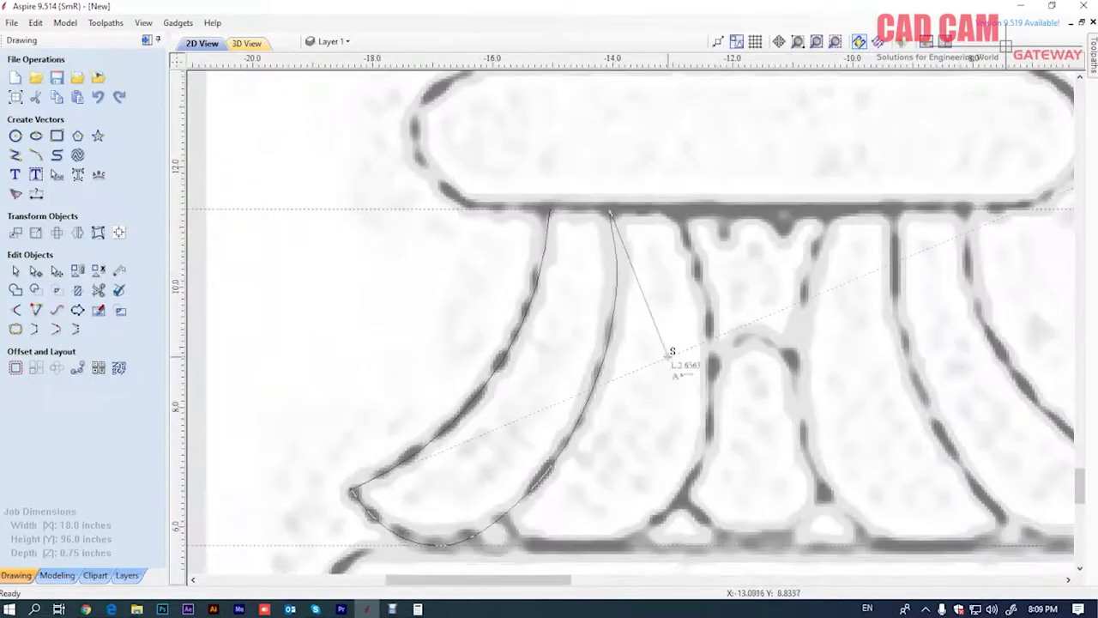
{"action": "scroll", "coordinate": [704, 279], "scroll_direction": "down", "scroll_amount": 1}
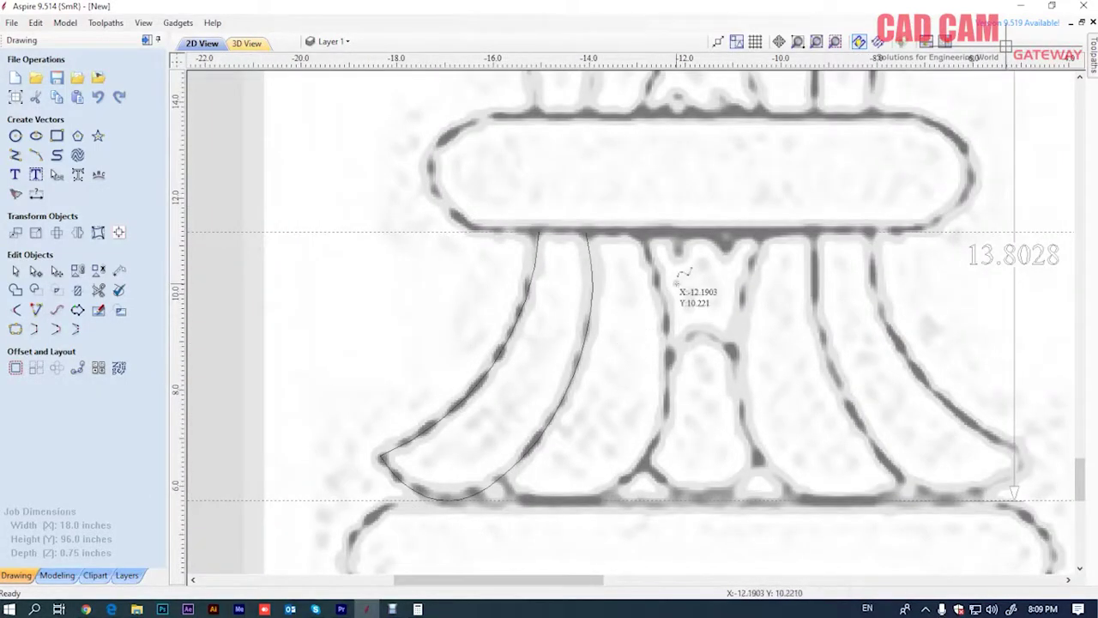
{"action": "scroll", "coordinate": [645, 520], "scroll_direction": "up", "scroll_amount": 1}
{"action": "scroll", "coordinate": [589, 502], "scroll_direction": "up", "scroll_amount": 1}
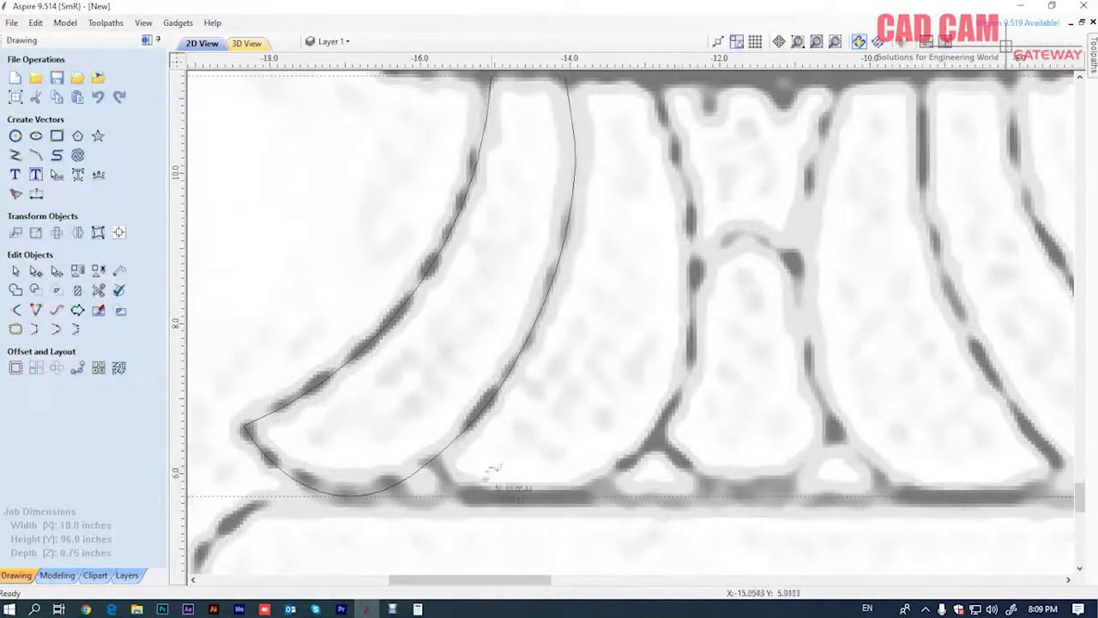
Trace the second petal's base curve and right edge with a polyline up to the upper bar
{"action": "left_click", "coordinate": [439, 453]}
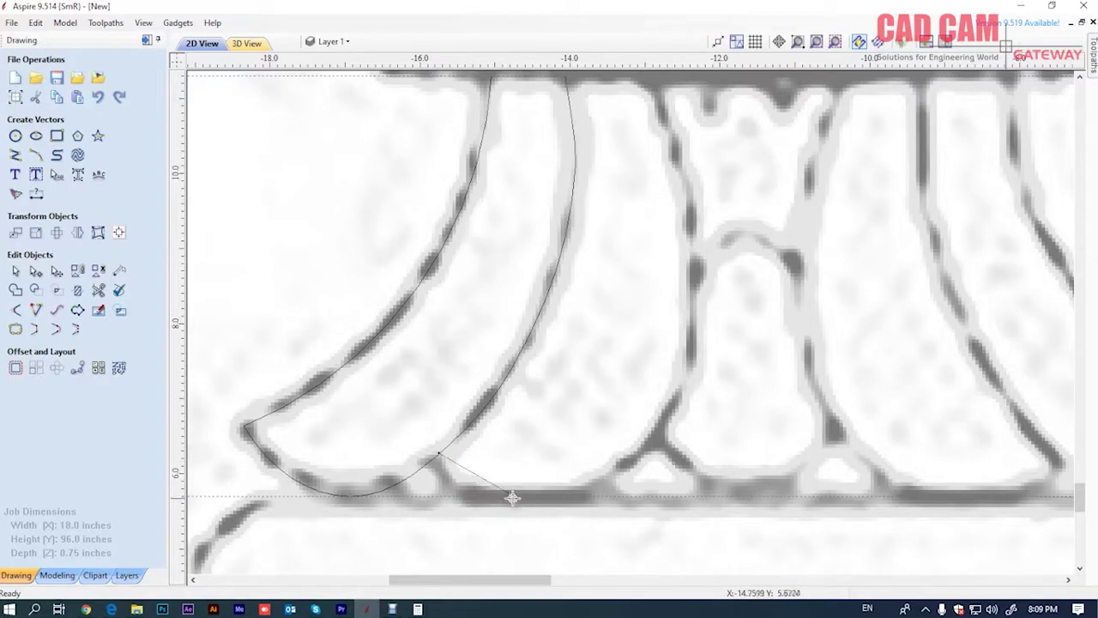
{"action": "left_click", "coordinate": [514, 497]}
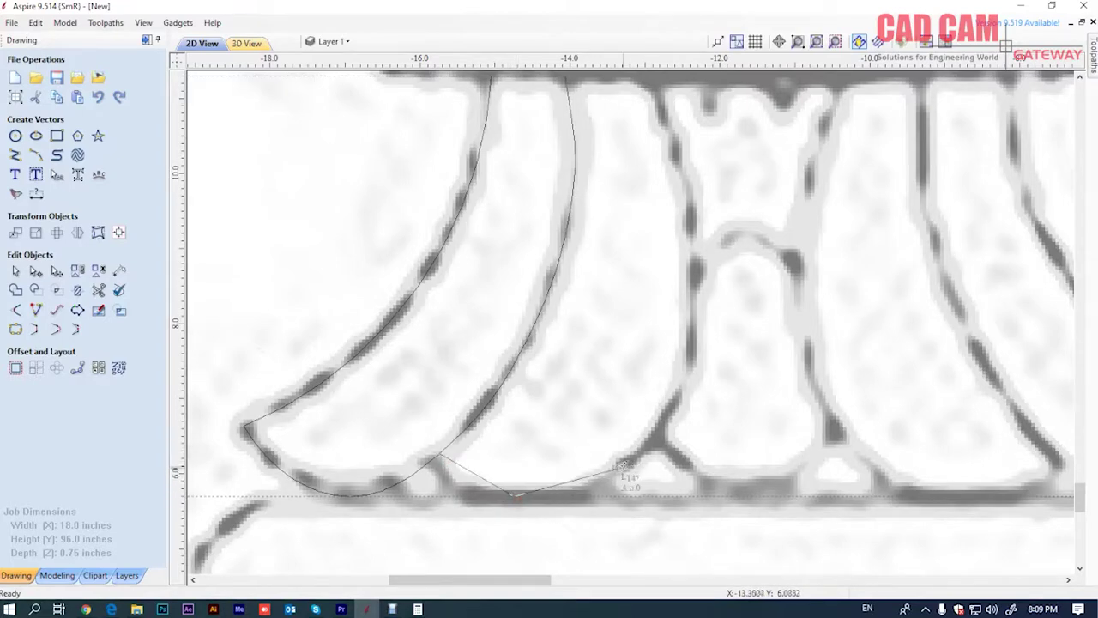
{"action": "left_click", "coordinate": [685, 367]}
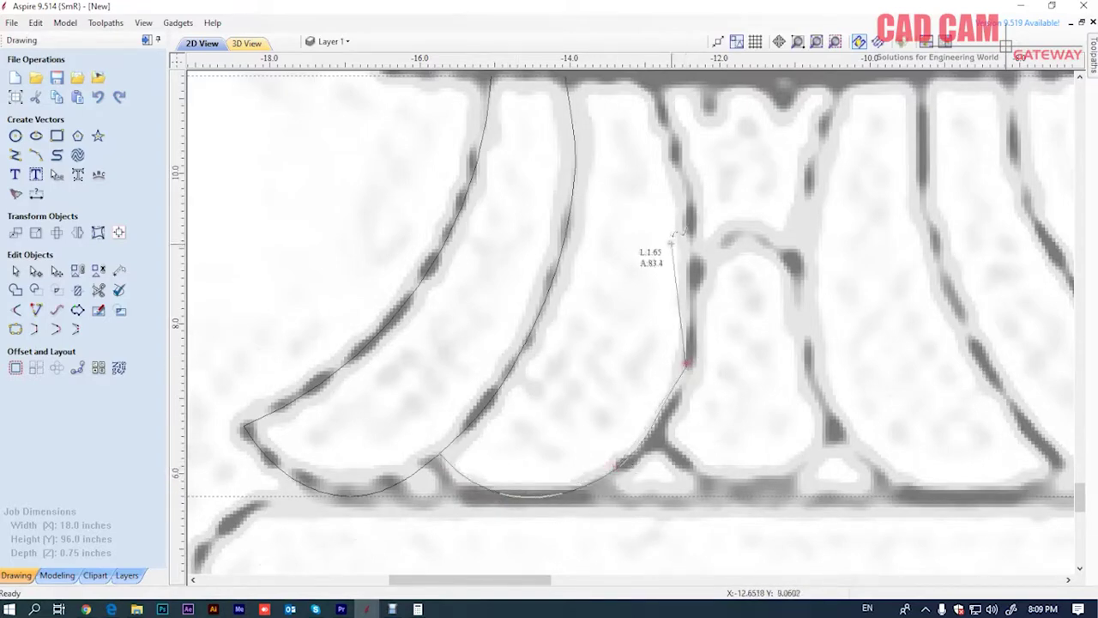
{"action": "scroll", "coordinate": [689, 227], "scroll_direction": "up", "scroll_amount": 1}
{"action": "scroll", "coordinate": [690, 223], "scroll_direction": "up", "scroll_amount": 1}
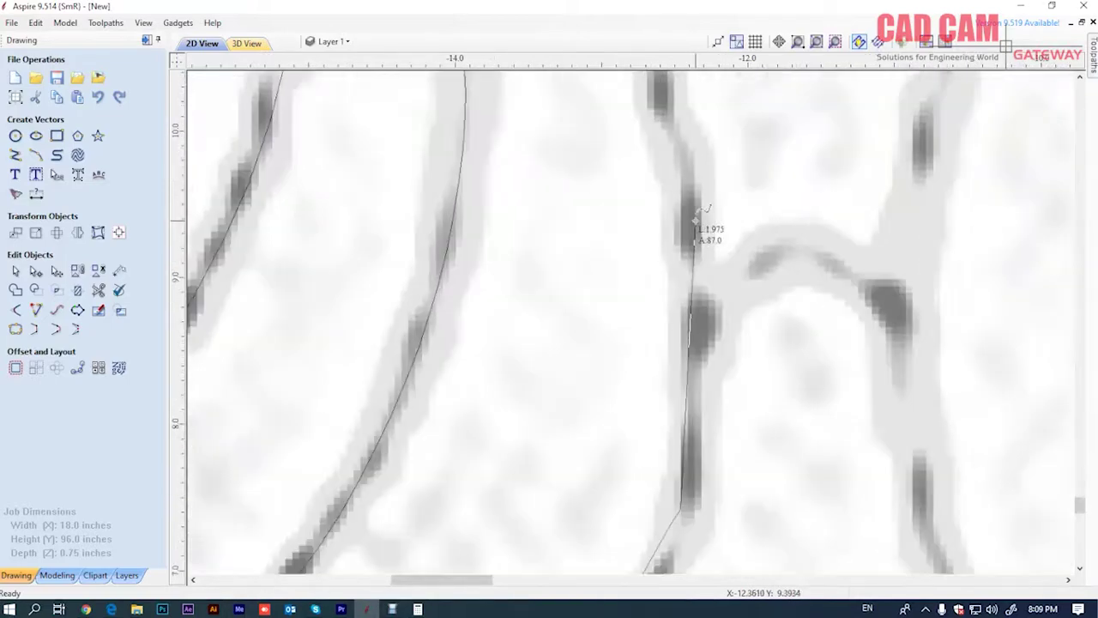
{"action": "scroll", "coordinate": [691, 222], "scroll_direction": "down", "scroll_amount": 3}
{"action": "scroll", "coordinate": [660, 230], "scroll_direction": "up", "scroll_amount": 2}
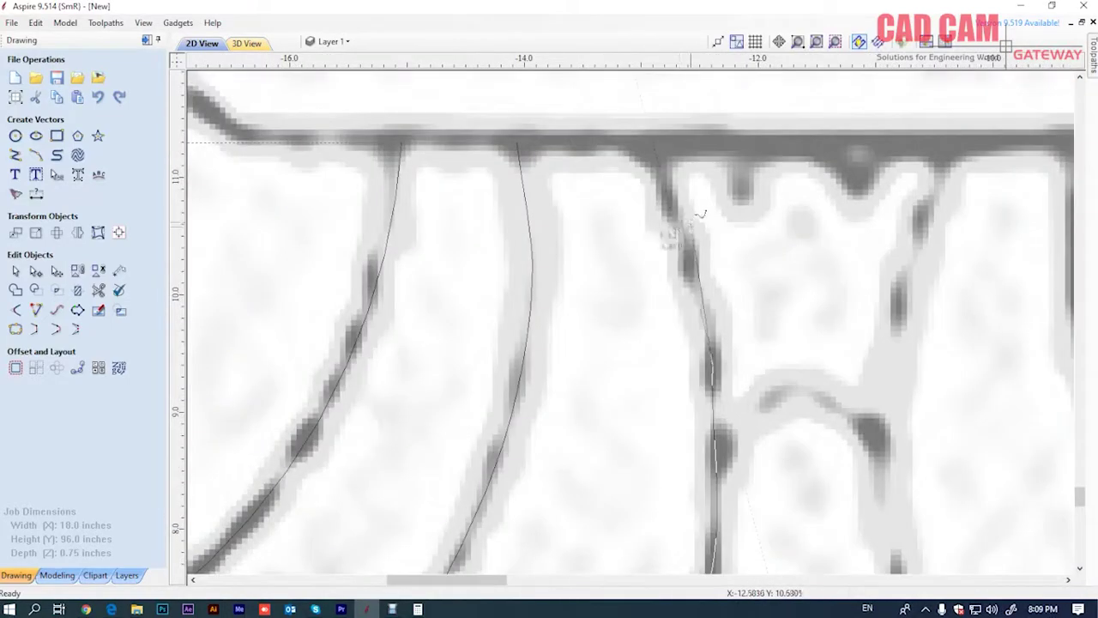
{"action": "scroll", "coordinate": [652, 211], "scroll_direction": "up", "scroll_amount": 2}
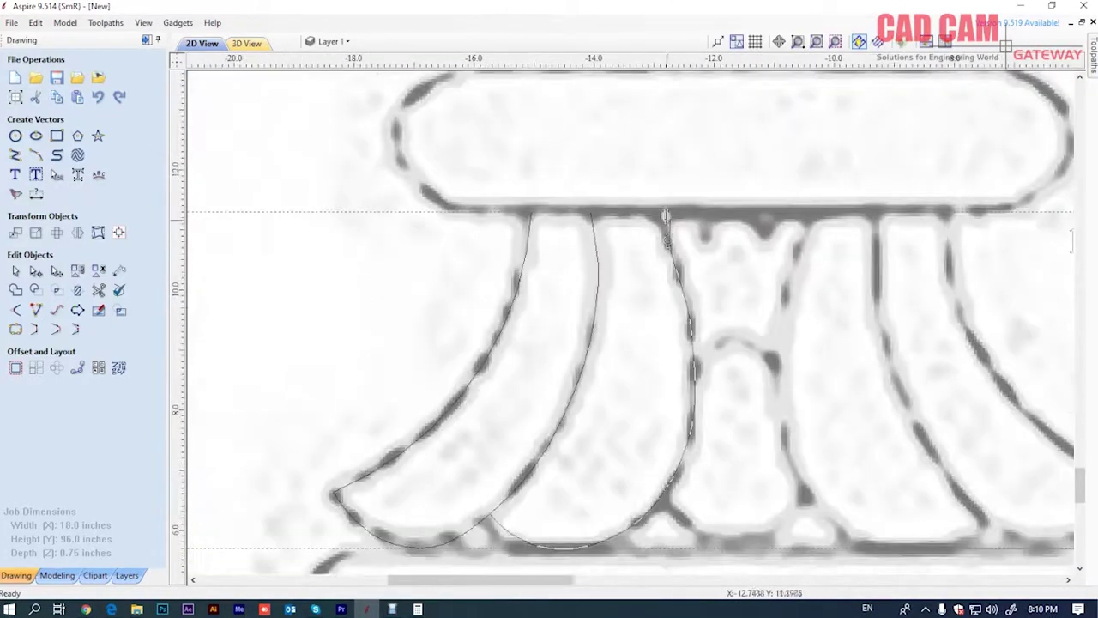
{"action": "scroll", "coordinate": [656, 207], "scroll_direction": "down", "scroll_amount": 2}
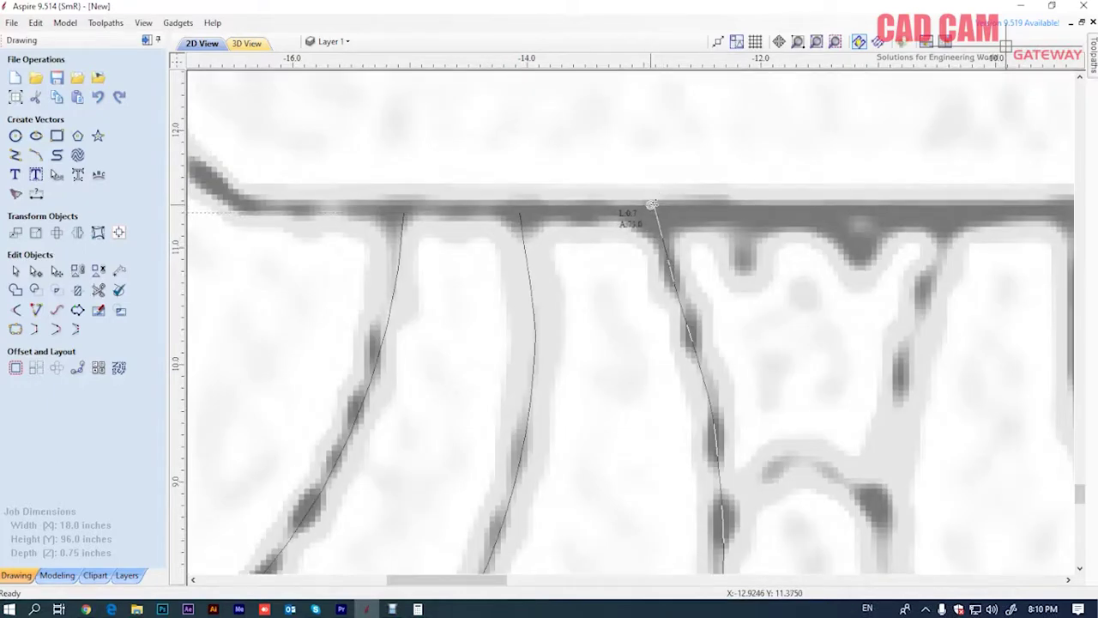
{"action": "scroll", "coordinate": [650, 211], "scroll_direction": "down", "scroll_amount": 2}
{"action": "scroll", "coordinate": [652, 302], "scroll_direction": "down", "scroll_amount": 1}
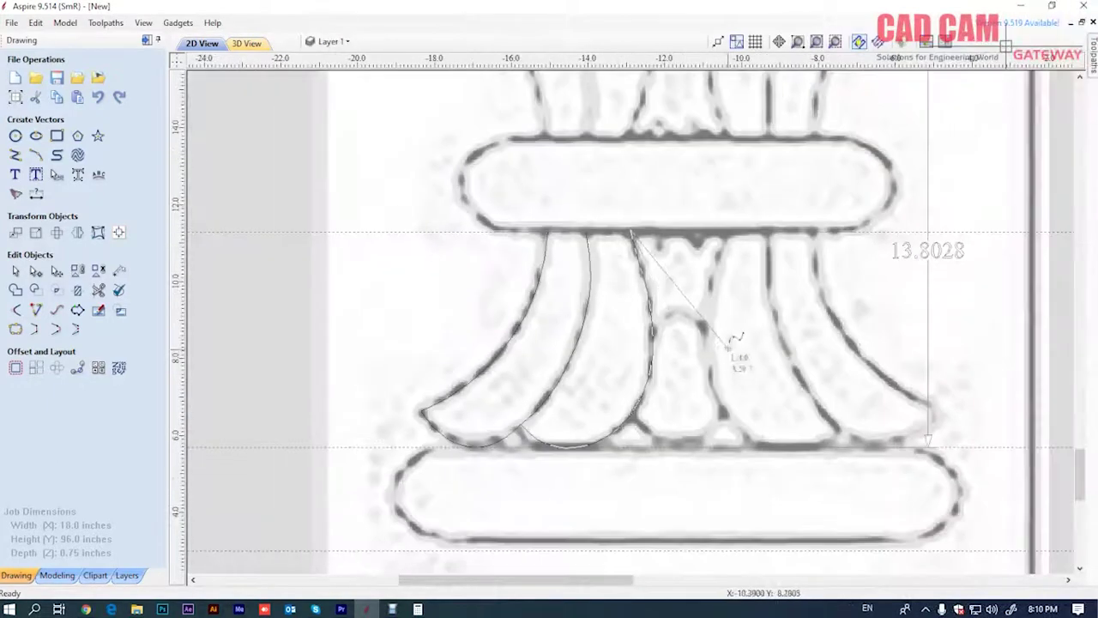
{"action": "key", "text": "Escape"}
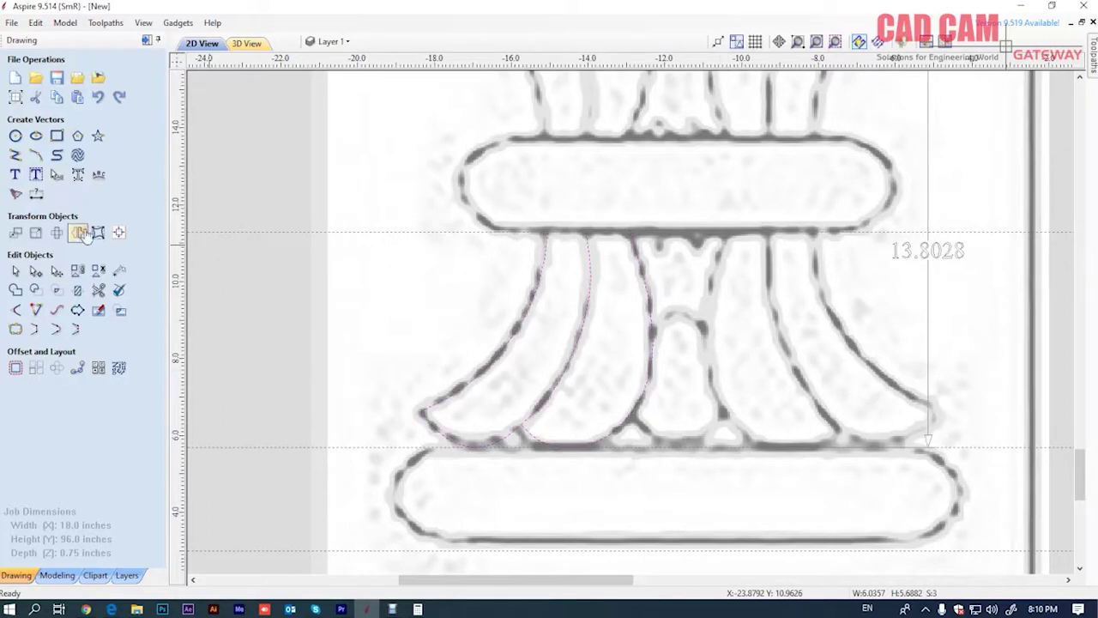
Mirror a copy of the two traced petals horizontally onto the fan's right side
{"action": "left_click", "coordinate": [77, 233]}
{"action": "left_click", "coordinate": [123, 138]}
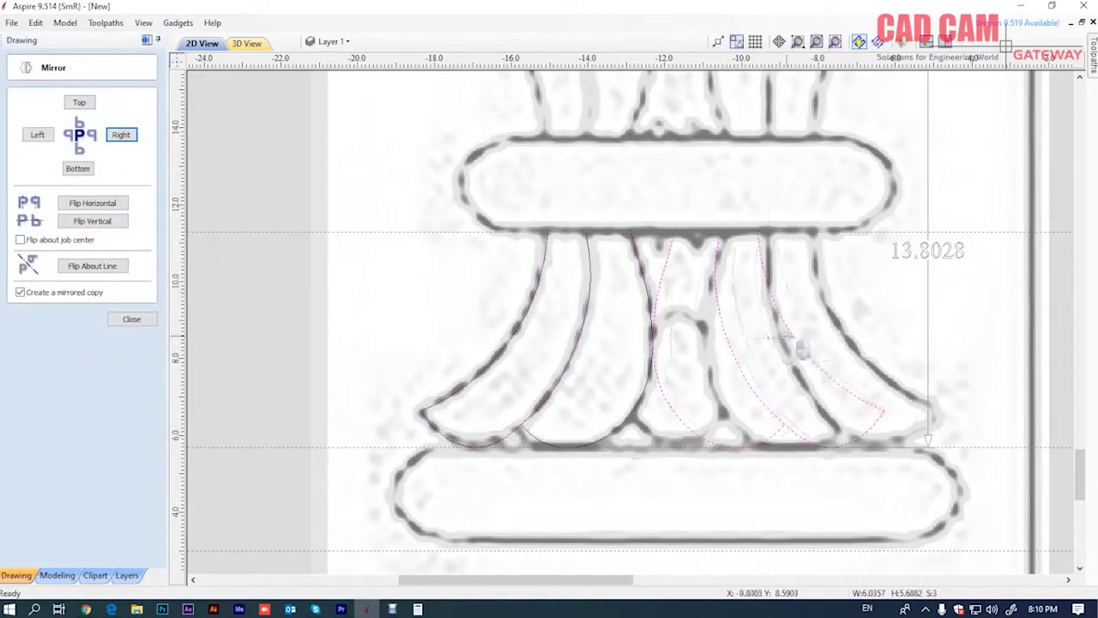
{"action": "left_click", "coordinate": [816, 336]}
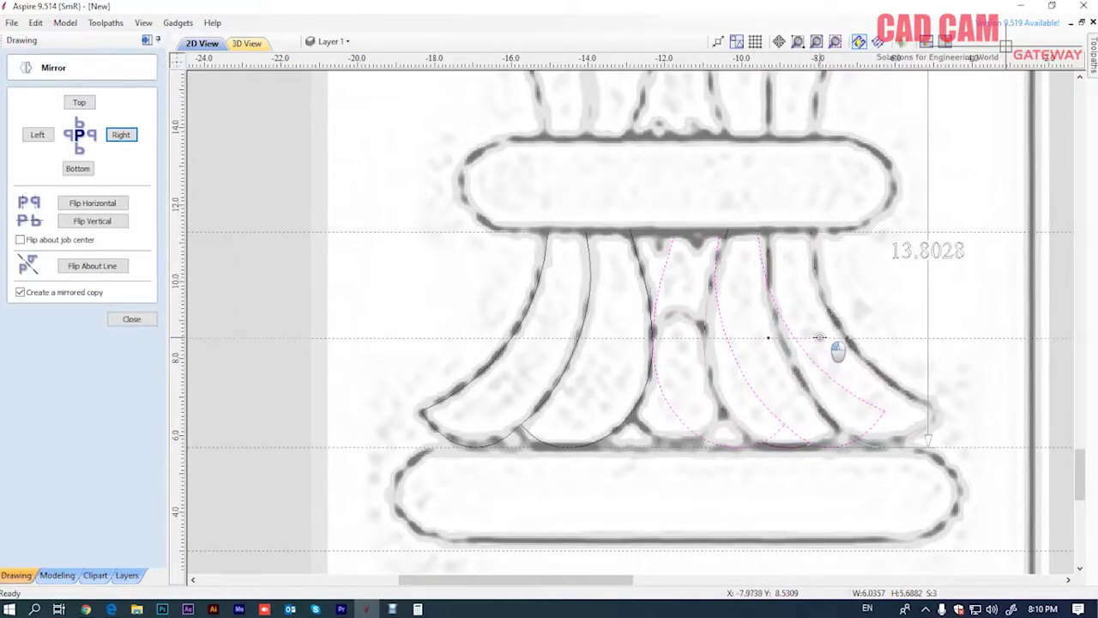
{"action": "left_click", "coordinate": [819, 337]}
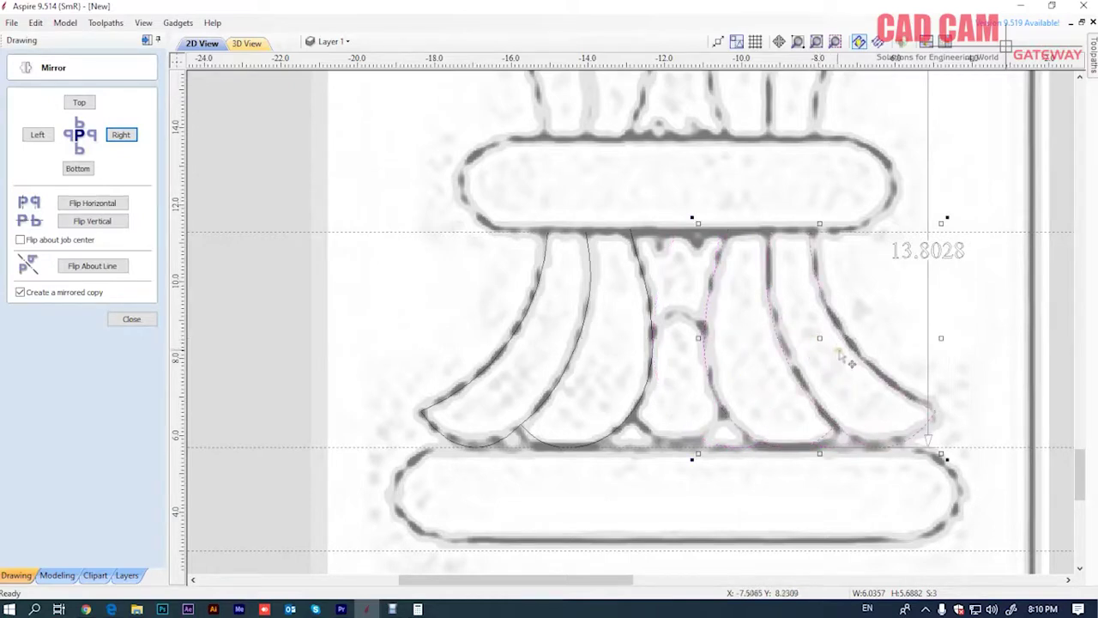
{"action": "left_click", "coordinate": [762, 274]}
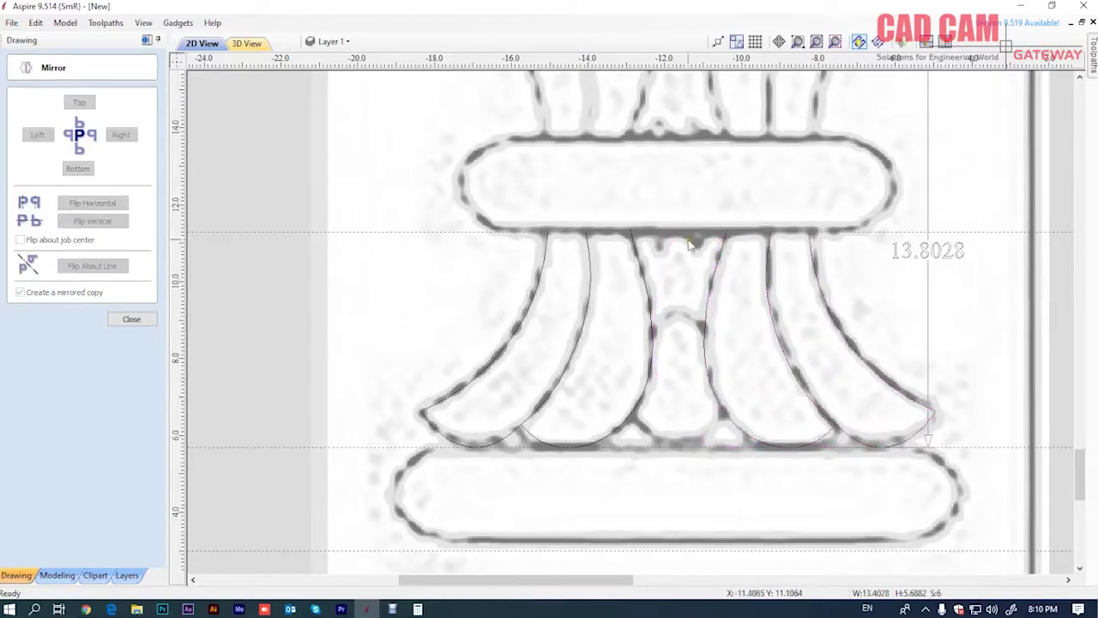
{"action": "scroll", "coordinate": [691, 246], "scroll_direction": "up", "scroll_amount": 1}
{"action": "scroll", "coordinate": [694, 319], "scroll_direction": "up", "scroll_amount": 1}
{"action": "scroll", "coordinate": [648, 346], "scroll_direction": "up", "scroll_amount": 1}
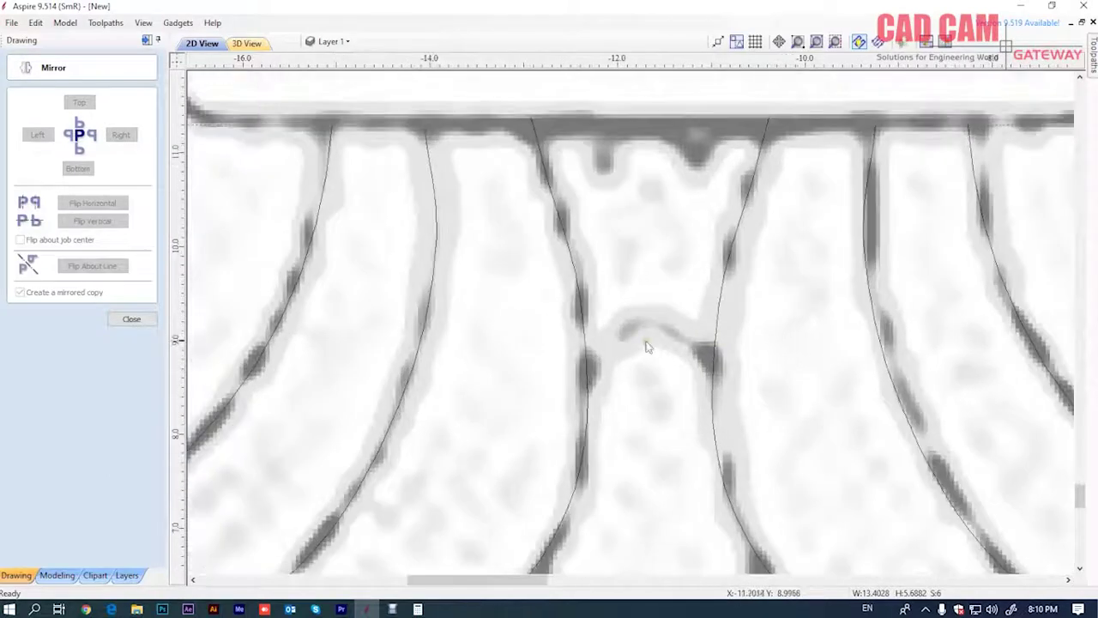
Draw a three-point arc across the central petal's rounded top
{"action": "left_click", "coordinate": [131, 318]}
{"action": "left_click", "coordinate": [29, 151]}
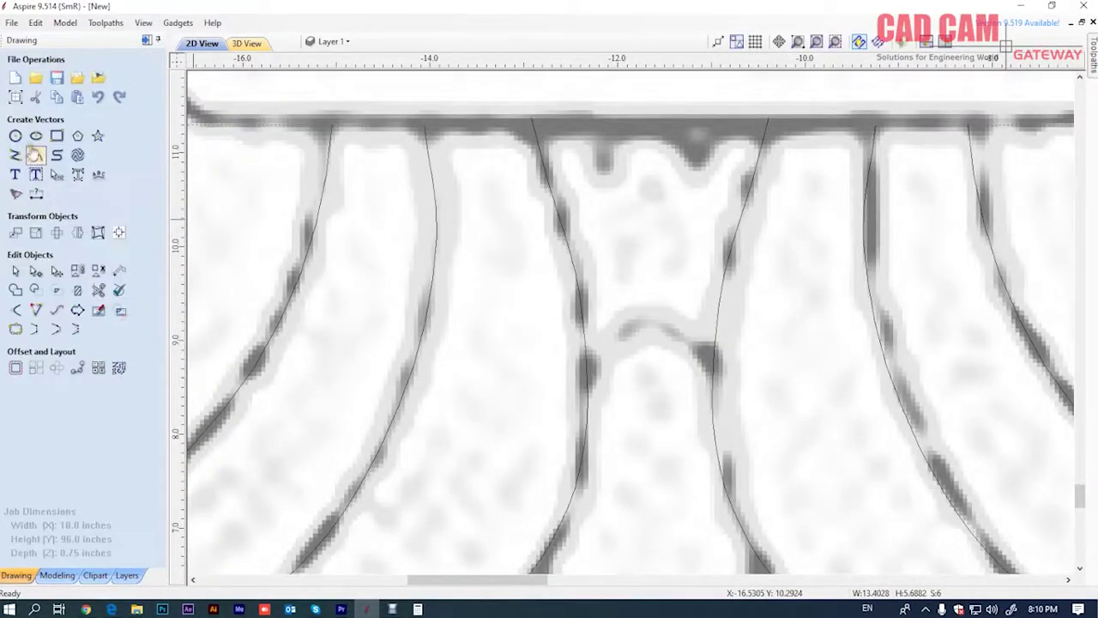
{"action": "left_click", "coordinate": [590, 364]}
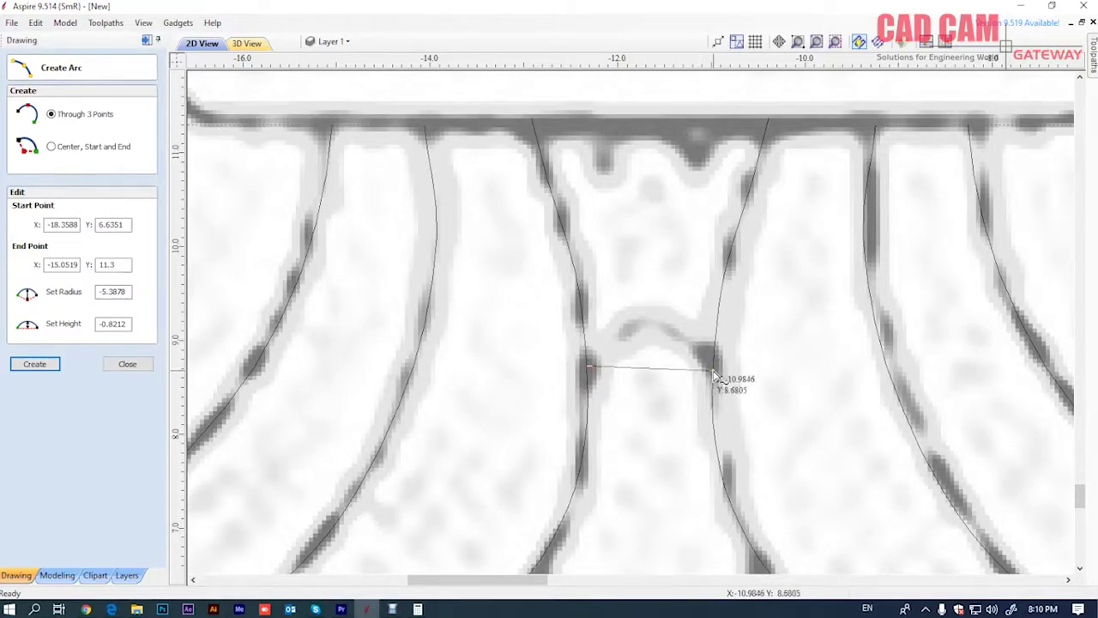
{"action": "left_click", "coordinate": [713, 367]}
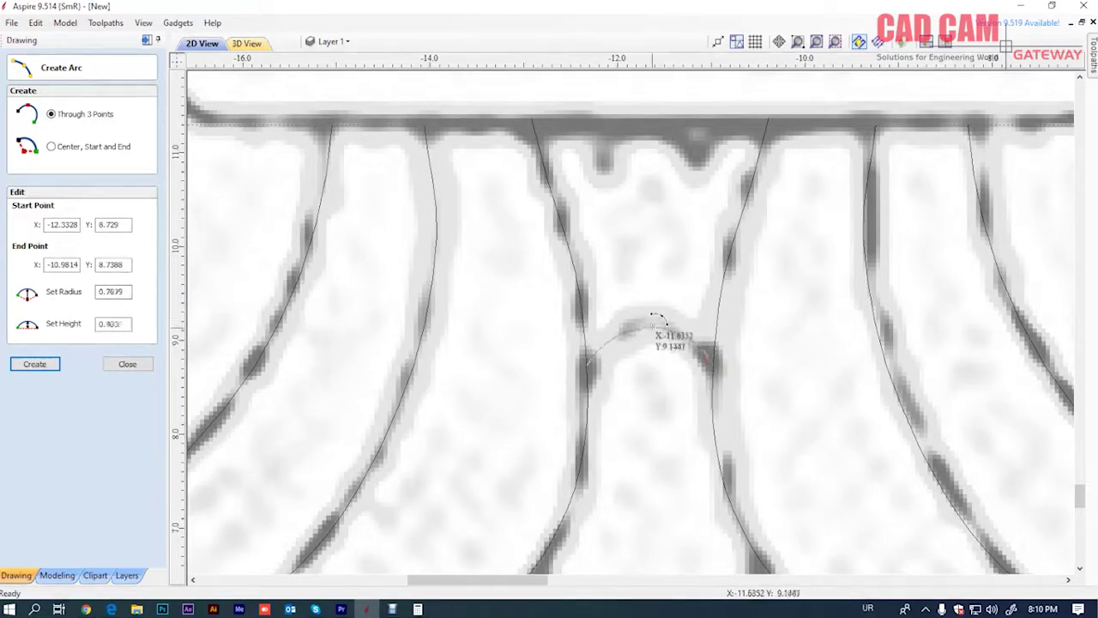
{"action": "left_click", "coordinate": [652, 319]}
{"action": "scroll", "coordinate": [665, 308], "scroll_direction": "down", "scroll_amount": 3}
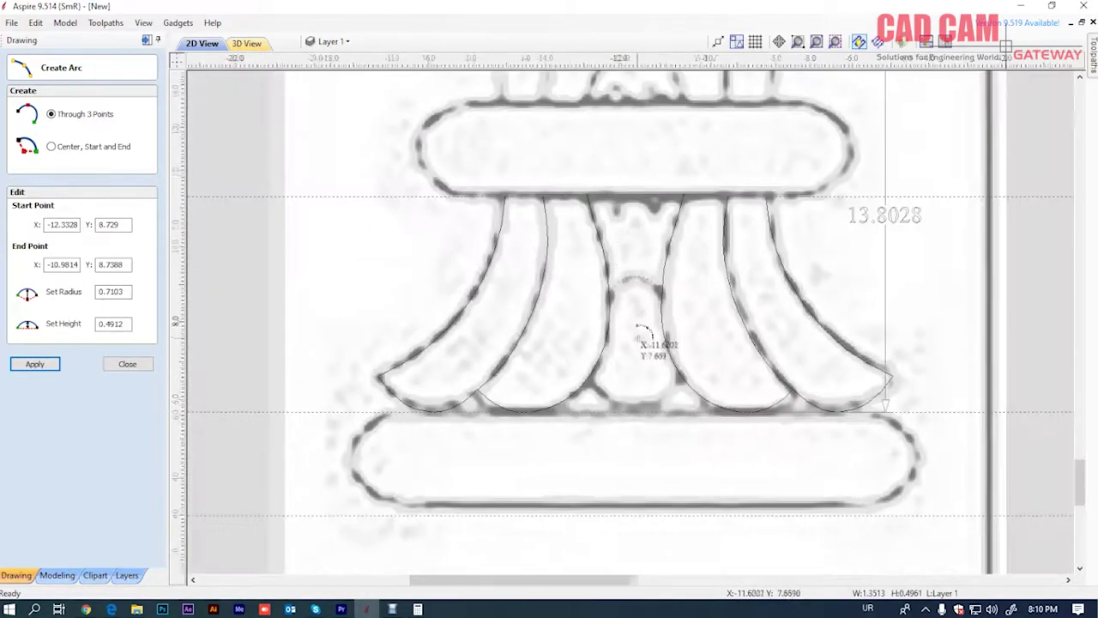
{"action": "scroll", "coordinate": [647, 348], "scroll_direction": "up", "scroll_amount": 2}
{"action": "scroll", "coordinate": [669, 361], "scroll_direction": "up", "scroll_amount": 1}
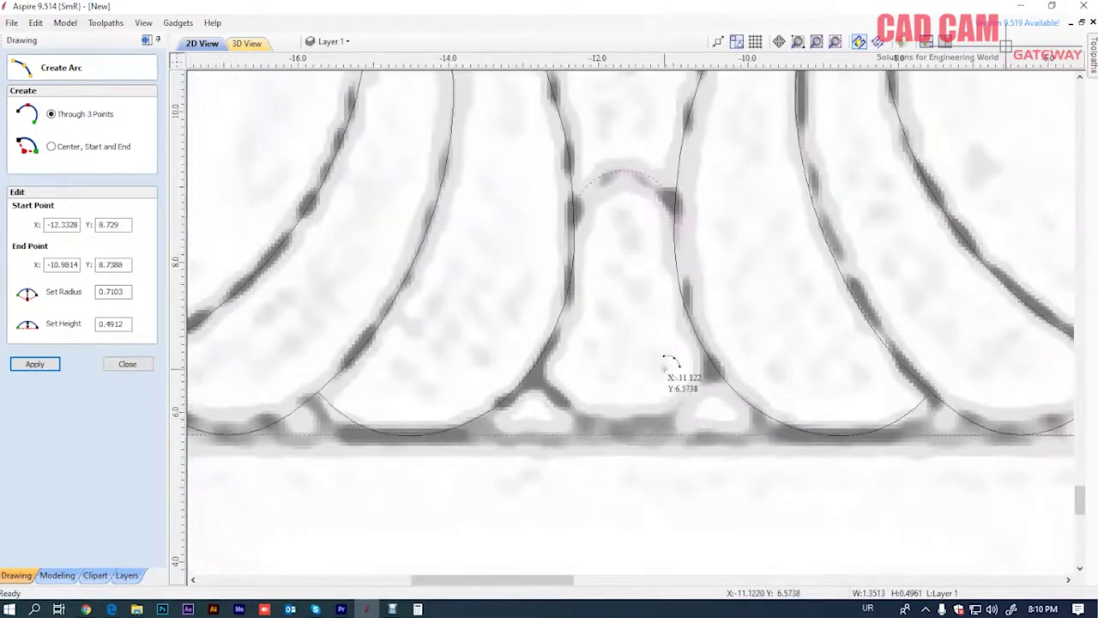
Add a second arc closing the petal's curved base, then select the whole fan
{"action": "left_click", "coordinate": [534, 371]}
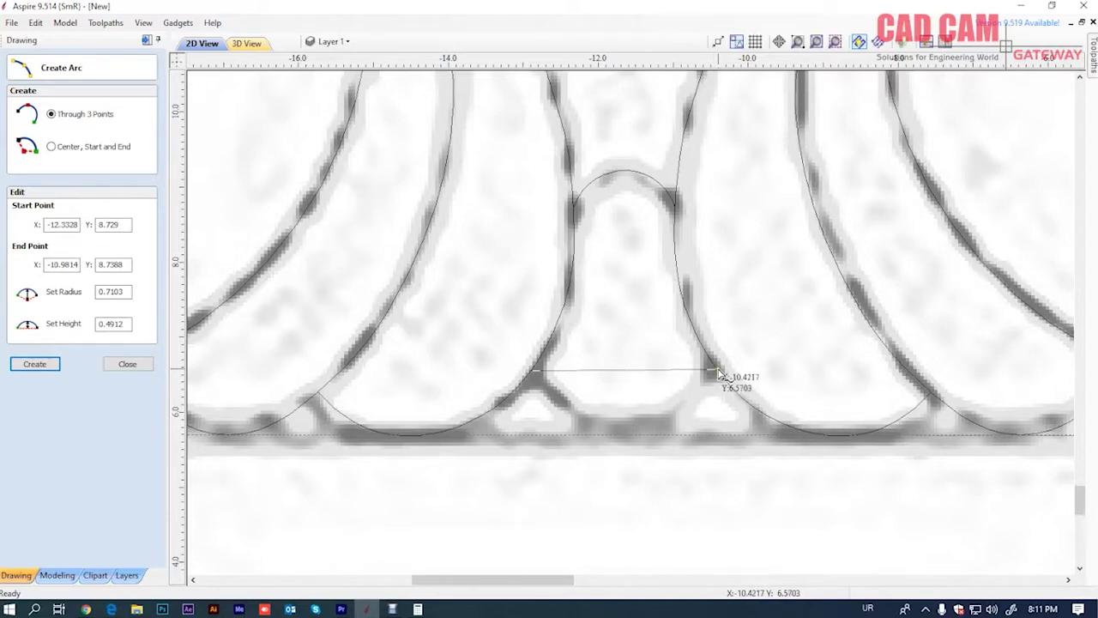
{"action": "left_click", "coordinate": [716, 373]}
{"action": "left_click", "coordinate": [632, 439]}
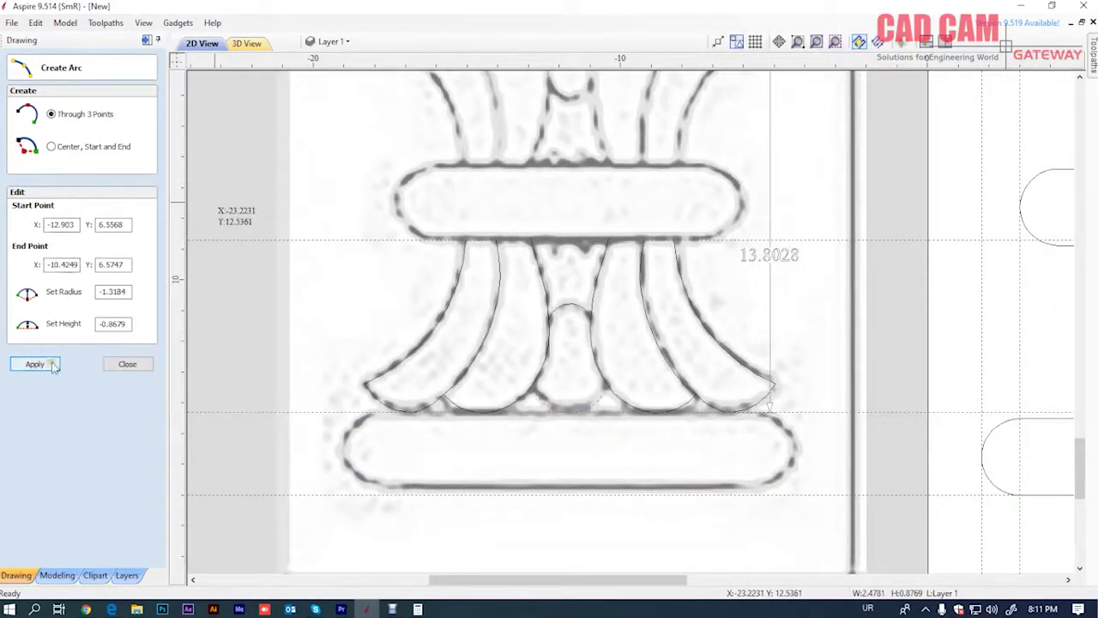
{"action": "left_click", "coordinate": [144, 367]}
{"action": "left_click_drag", "start_coordinate": [319, 225], "coordinate": [804, 434]}
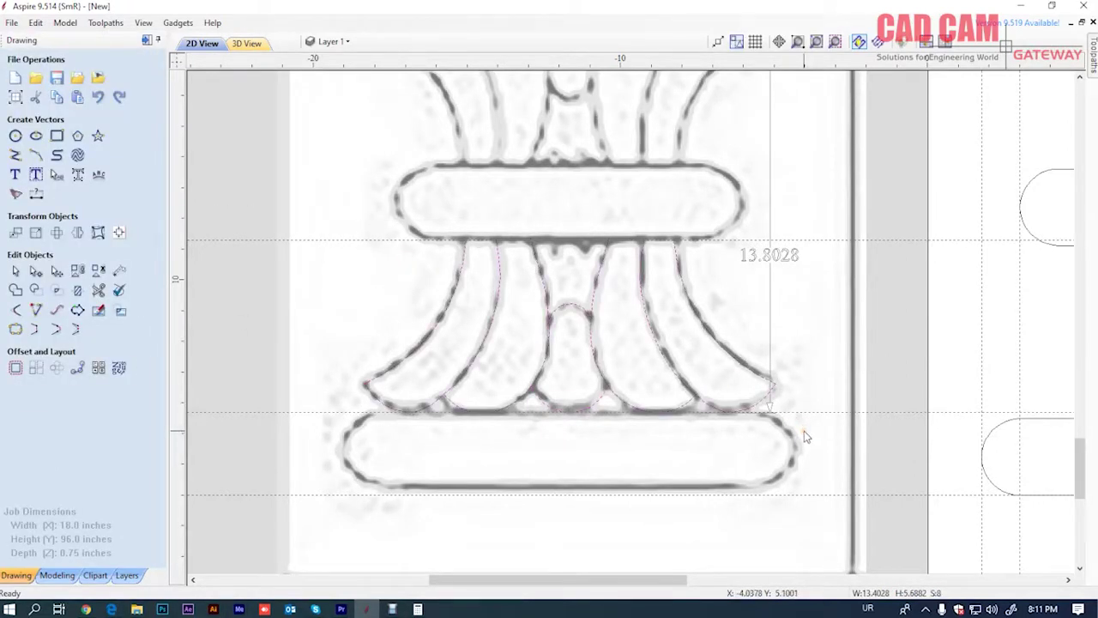
Move the traced fan onto the door panel between the lower bars, selected with the bottom bar
{"action": "scroll", "coordinate": [630, 369], "scroll_direction": "down", "scroll_amount": 1}
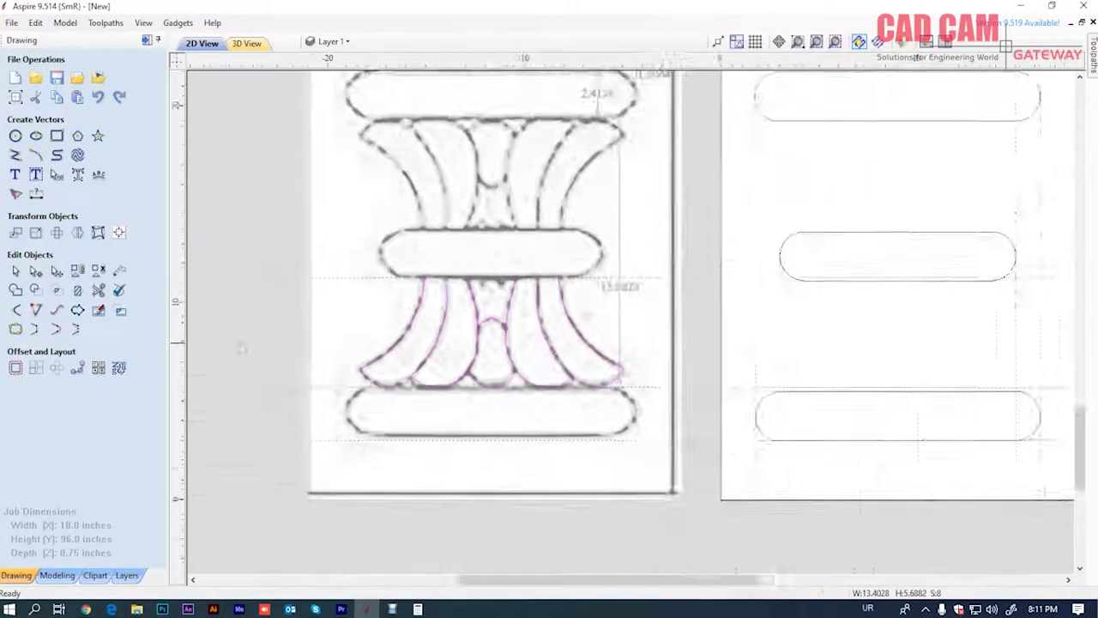
{"action": "scroll", "coordinate": [631, 369], "scroll_direction": "down", "scroll_amount": 1}
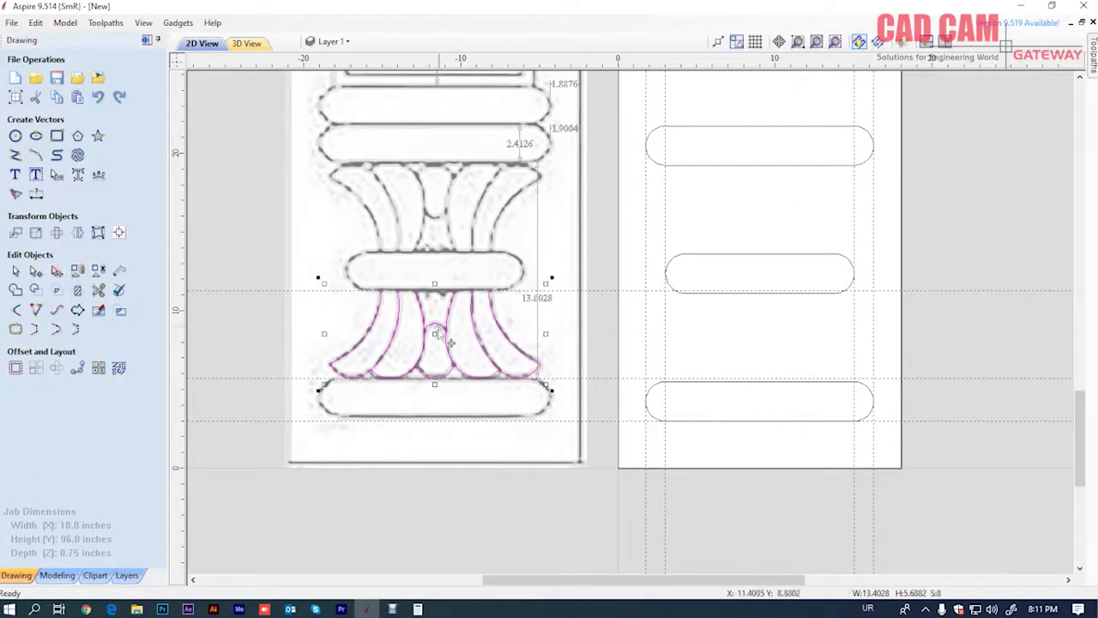
{"action": "mouse_move", "coordinate": [447, 341]}
{"action": "left_mouse_down"}
{"action": "mouse_move", "coordinate": [764, 343]}
{"action": "mouse_move", "coordinate": [752, 337]}
{"action": "left_mouse_up"}
{"action": "scroll", "coordinate": [841, 357], "scroll_direction": "up", "scroll_amount": 1}
{"action": "scroll", "coordinate": [840, 357], "scroll_direction": "up", "scroll_amount": 1}
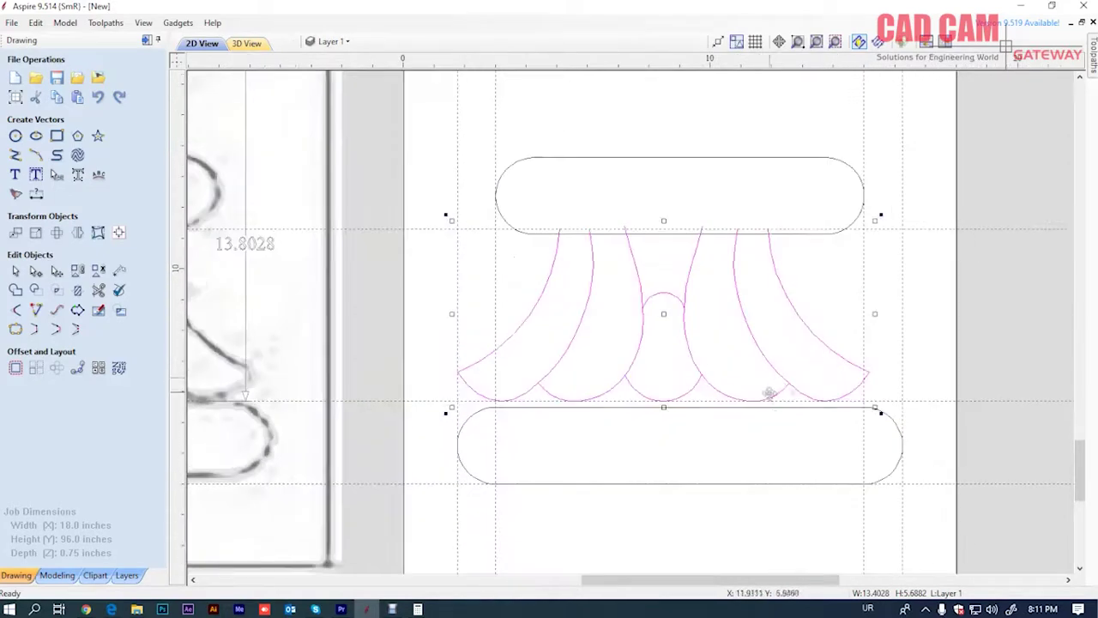
{"action": "left_click", "coordinate": [901, 429], "text": "shift"}
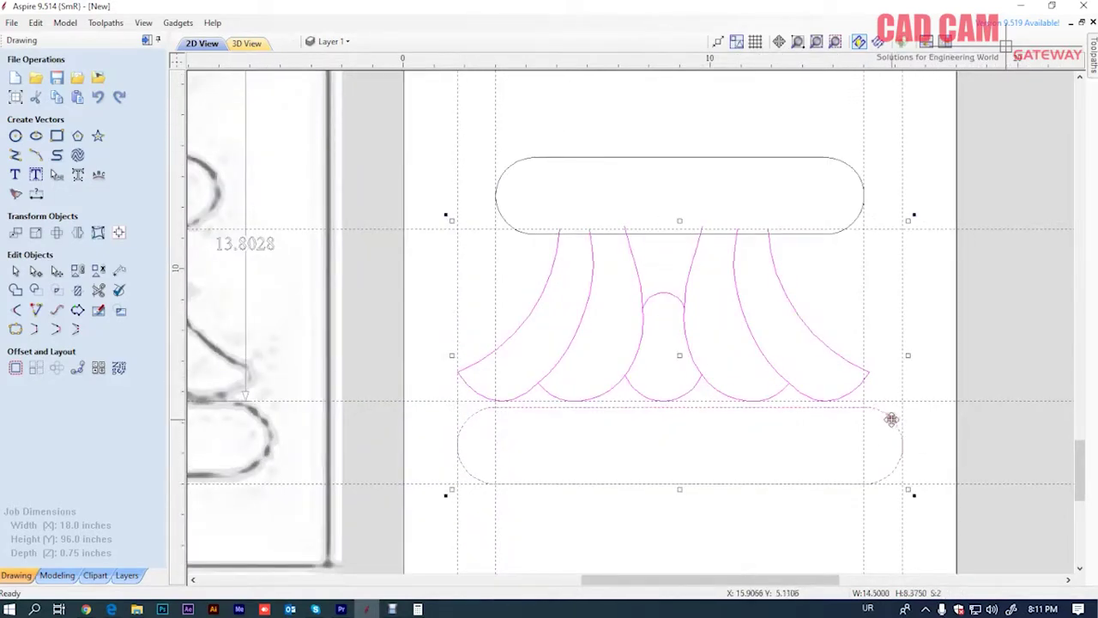
{"action": "left_click", "coordinate": [118, 233]}
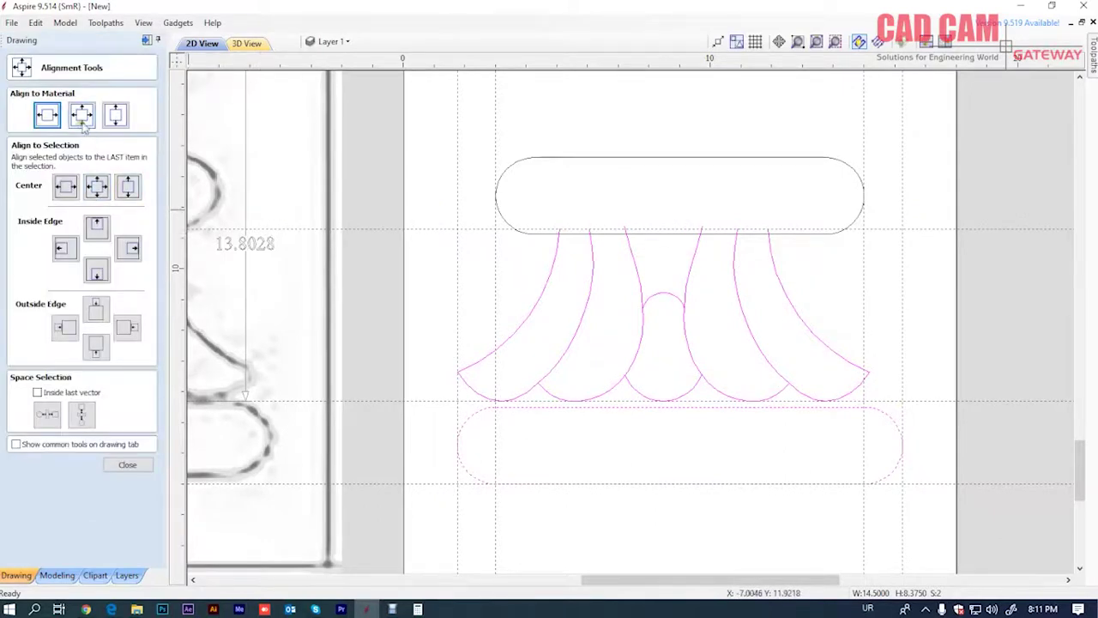
Centre the fan horizontally on the bottom bar and seat it on the bar's top edge
{"action": "left_click", "coordinate": [66, 190]}
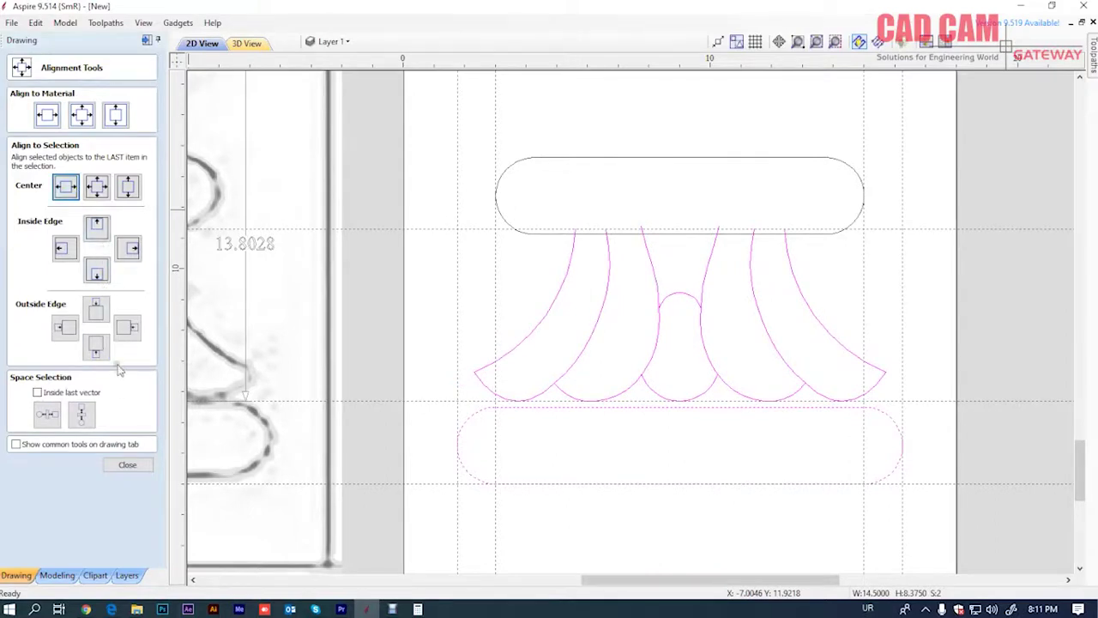
{"action": "left_click", "coordinate": [97, 274]}
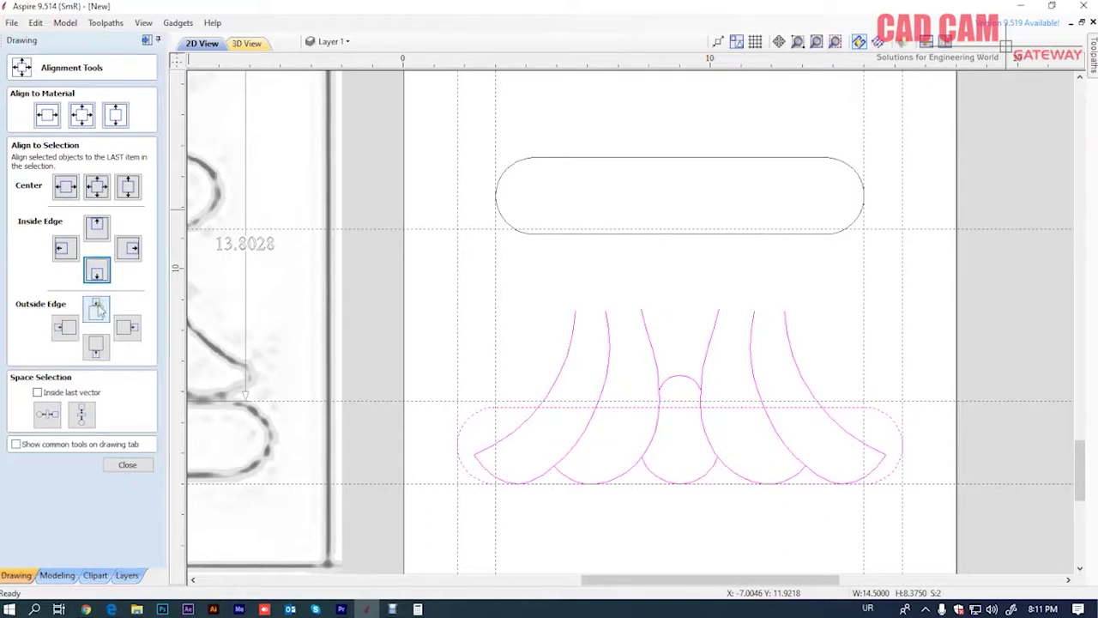
{"action": "left_click", "coordinate": [97, 309]}
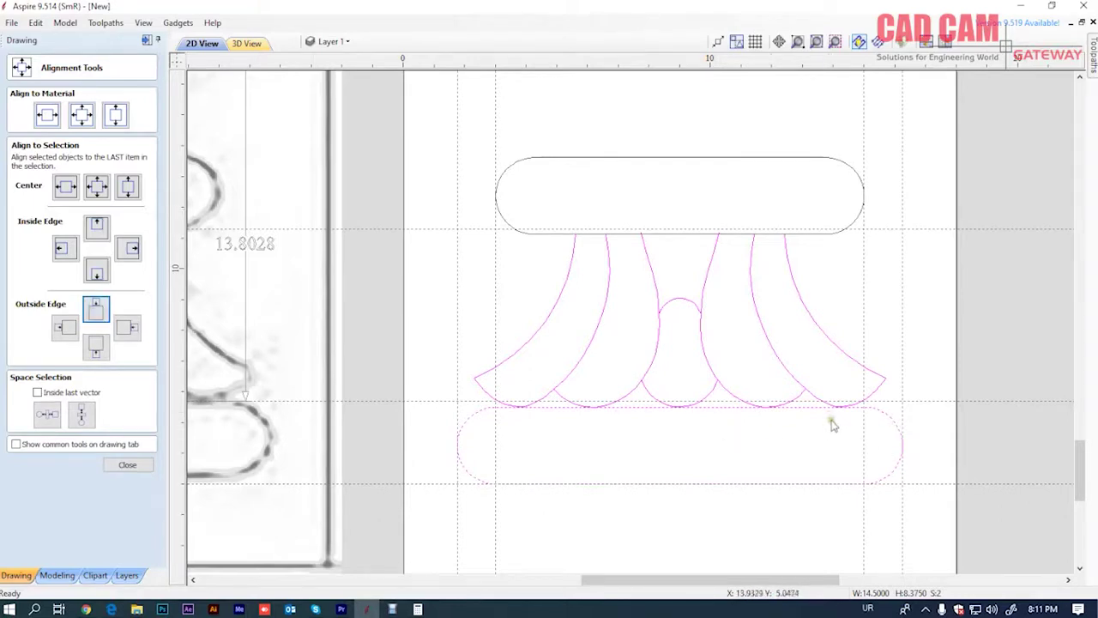
{"action": "left_click", "coordinate": [758, 430]}
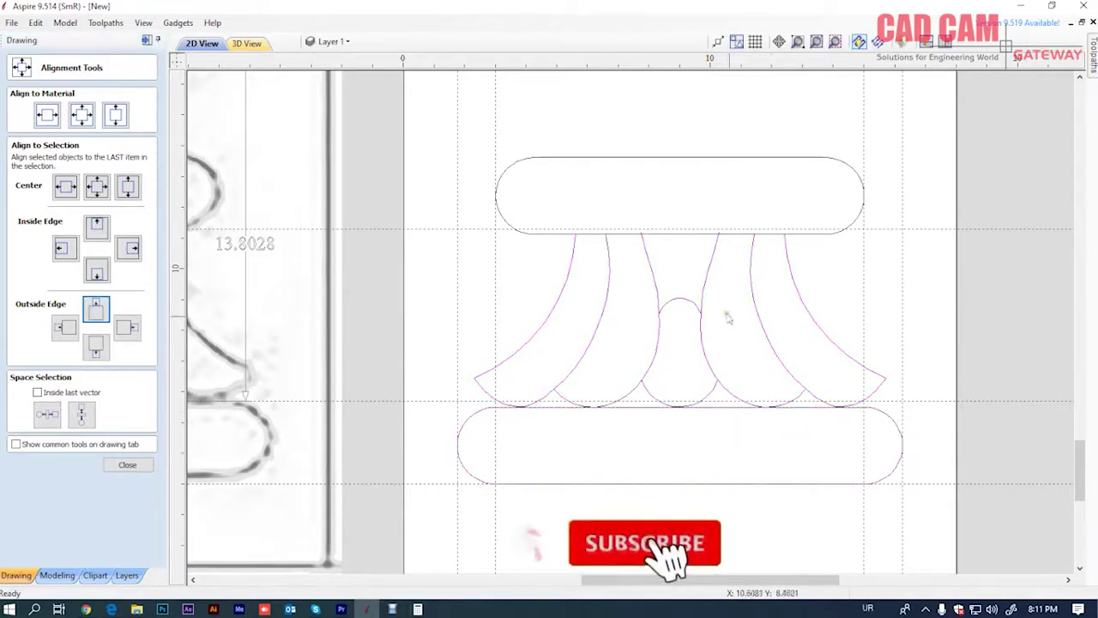
{"action": "left_click", "coordinate": [703, 255]}
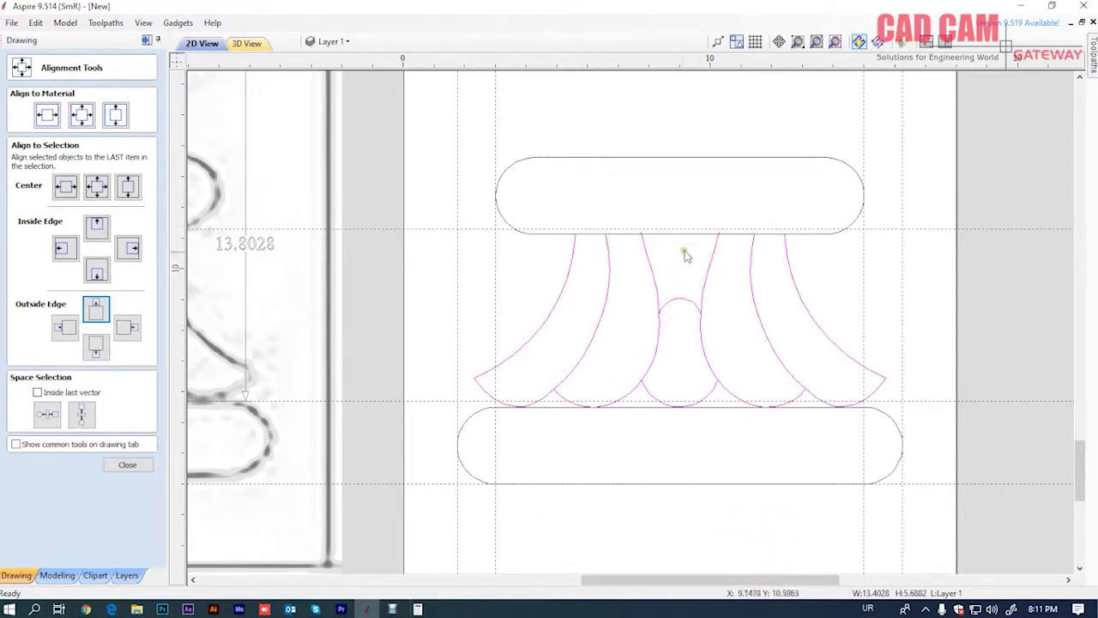
{"action": "left_click", "coordinate": [127, 464]}
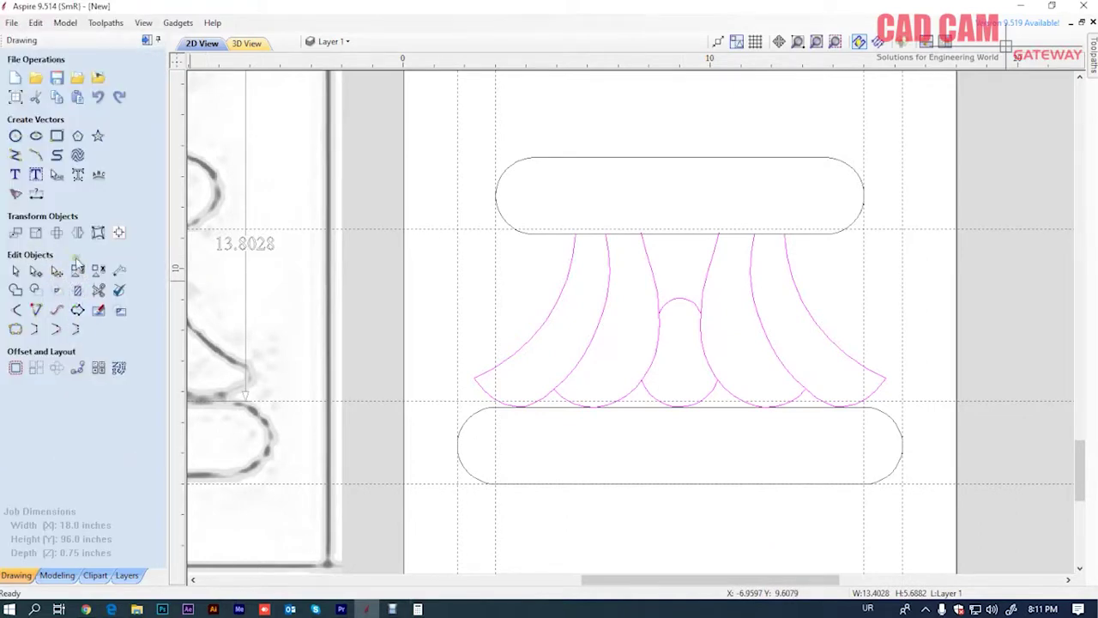
Remove the two unneeded horizontal guidelines by dragging them off onto the ruler
{"action": "key", "text": "ctrl+a"}
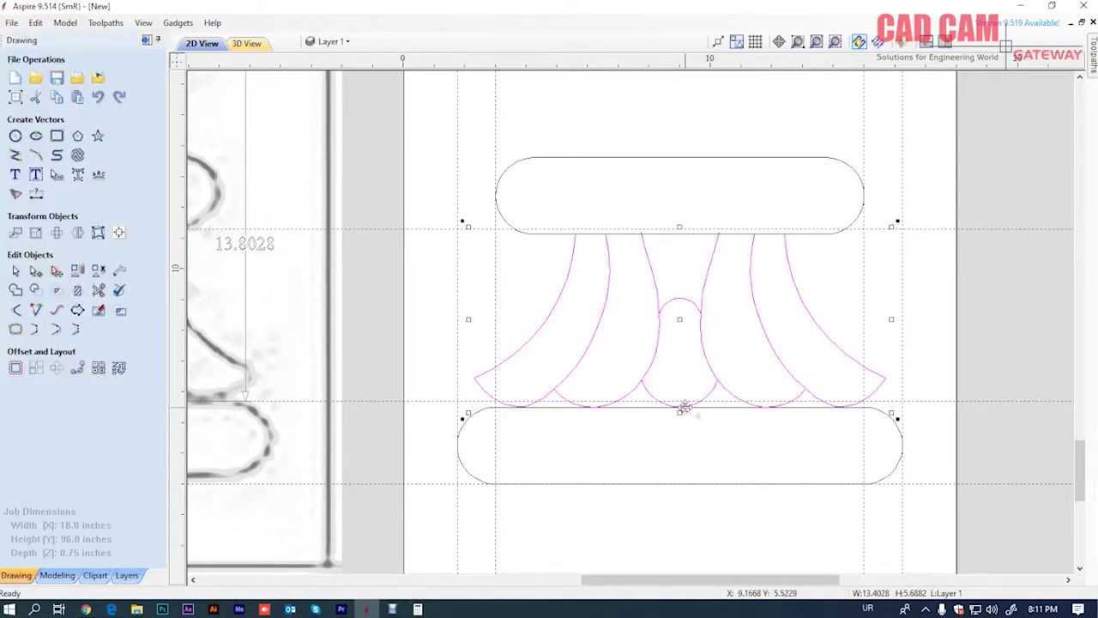
{"action": "scroll", "coordinate": [684, 249], "scroll_direction": "up", "scroll_amount": 2}
{"action": "scroll", "coordinate": [684, 220], "scroll_direction": "up", "scroll_amount": 2}
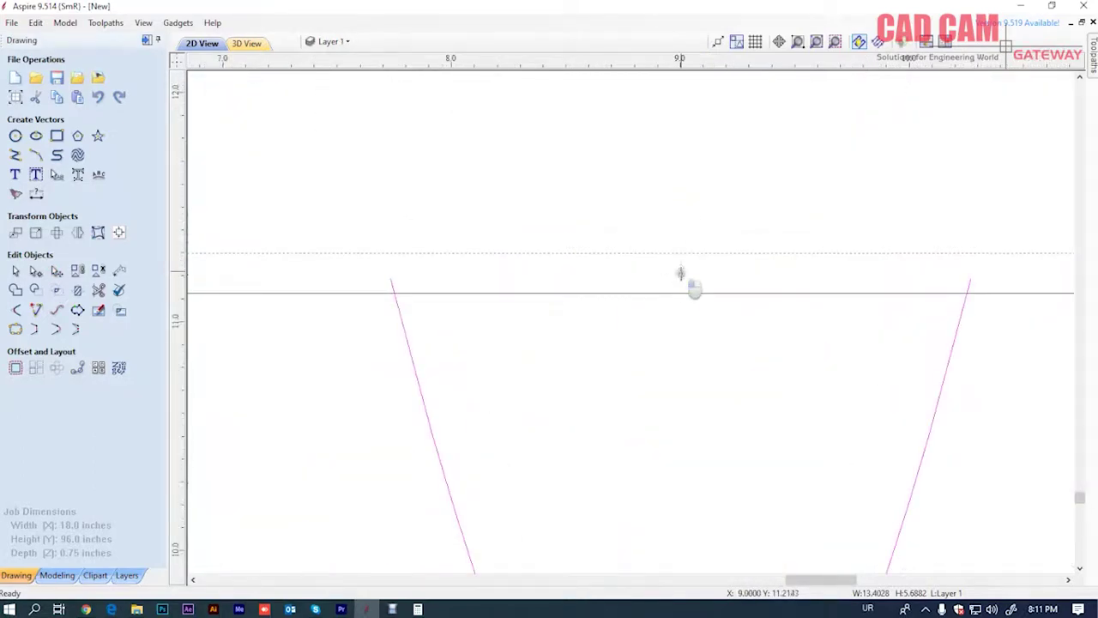
{"action": "scroll", "coordinate": [632, 257], "scroll_direction": "down", "scroll_amount": 2}
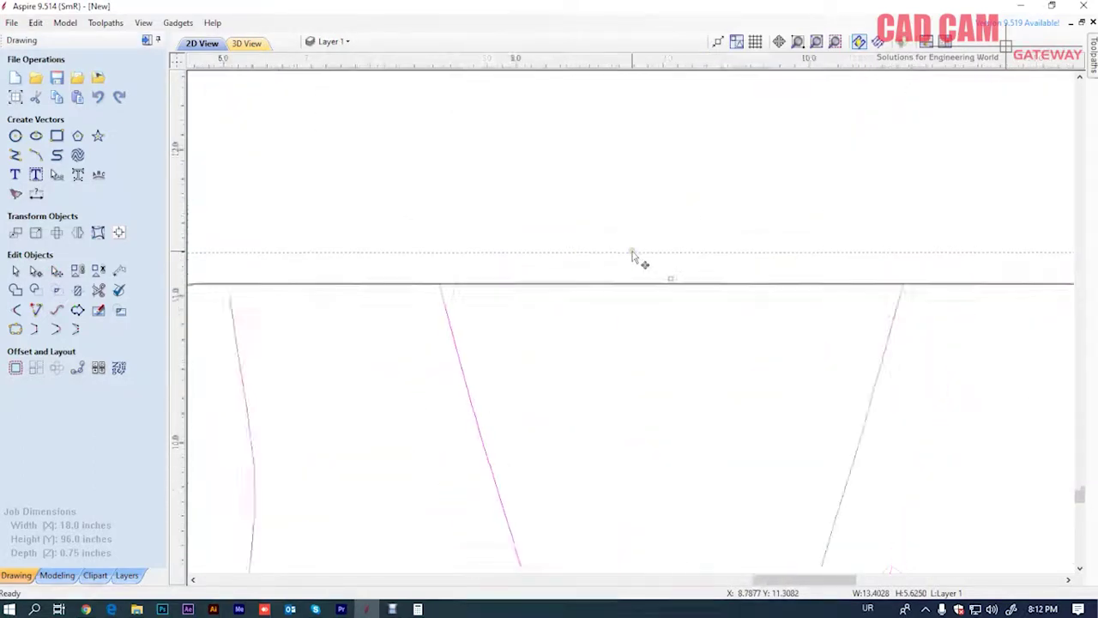
{"action": "scroll", "coordinate": [635, 257], "scroll_direction": "down", "scroll_amount": 5}
{"action": "scroll", "coordinate": [644, 257], "scroll_direction": "down", "scroll_amount": 1}
{"action": "scroll", "coordinate": [657, 294], "scroll_direction": "down", "scroll_amount": 1}
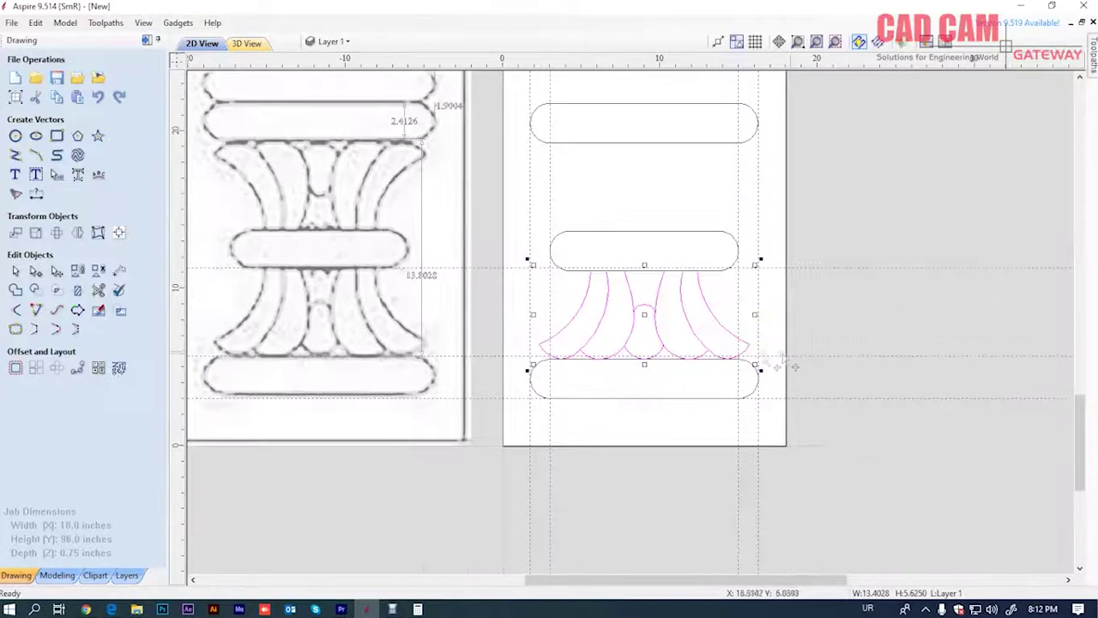
{"action": "left_click", "coordinate": [810, 324]}
{"action": "left_click_drag", "start_coordinate": [814, 269], "coordinate": [819, 21]}
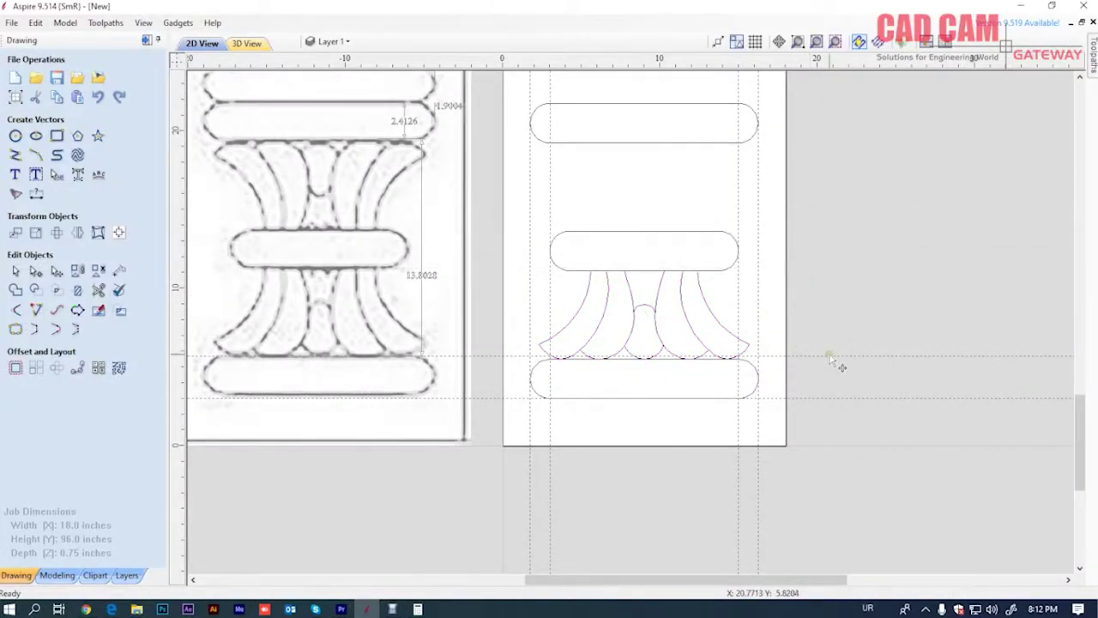
{"action": "left_click_drag", "start_coordinate": [831, 356], "coordinate": [840, 36]}
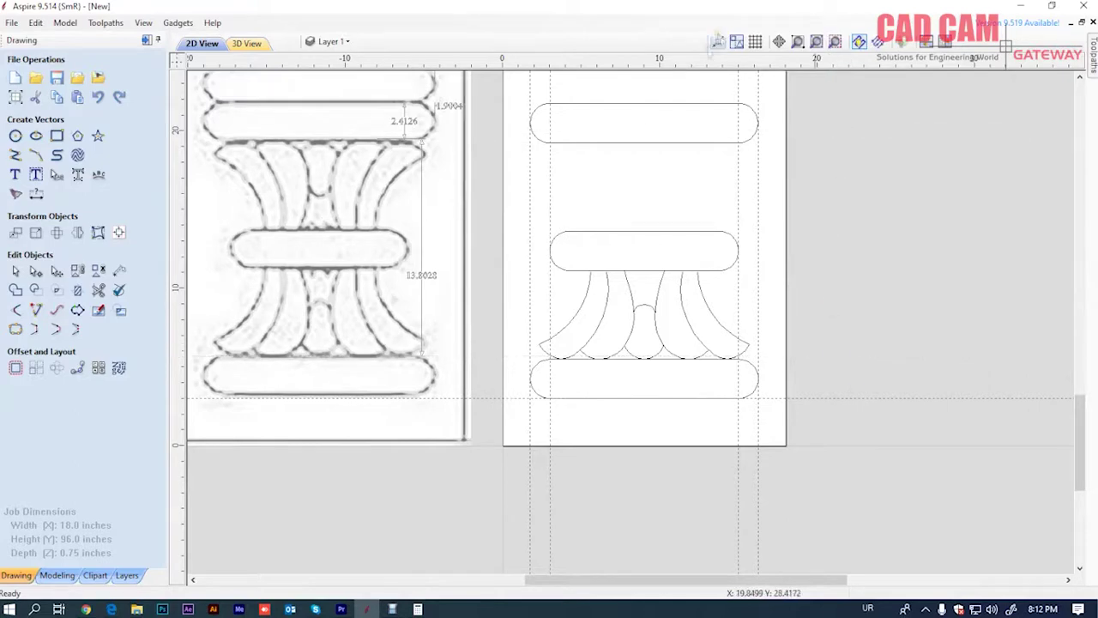
{"action": "scroll", "coordinate": [616, 441], "scroll_direction": "down", "scroll_amount": 3}
{"action": "scroll", "coordinate": [609, 358], "scroll_direction": "up", "scroll_amount": 1}
{"action": "scroll", "coordinate": [650, 377], "scroll_direction": "up", "scroll_amount": 1}
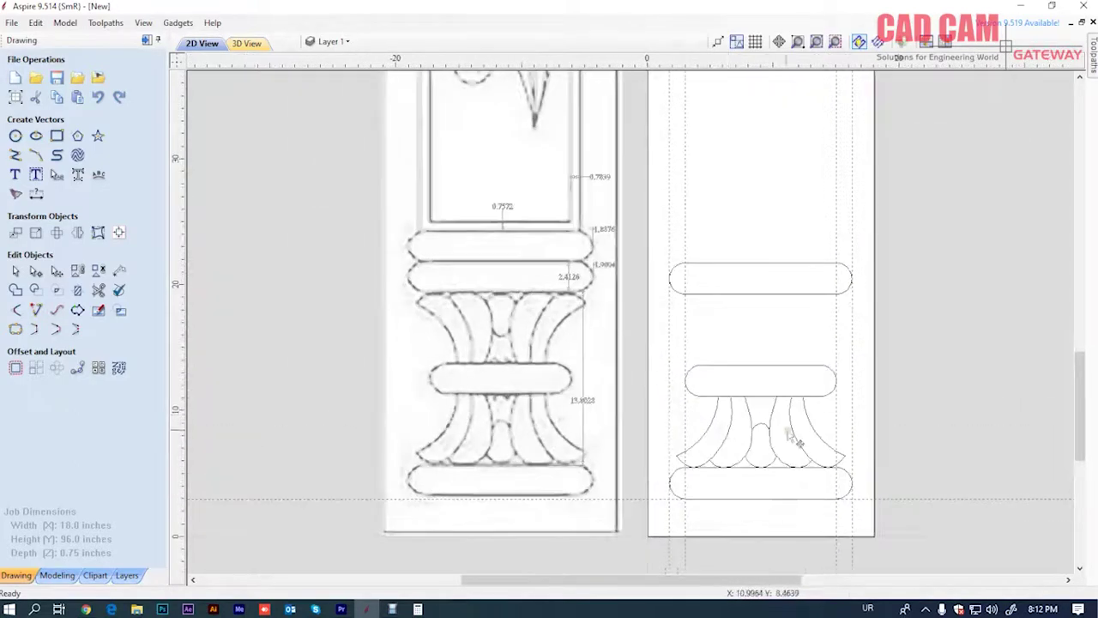
Create an upward-flipped mirrored copy of the petal fan and select it with the upper bar
{"action": "left_click", "coordinate": [727, 436]}
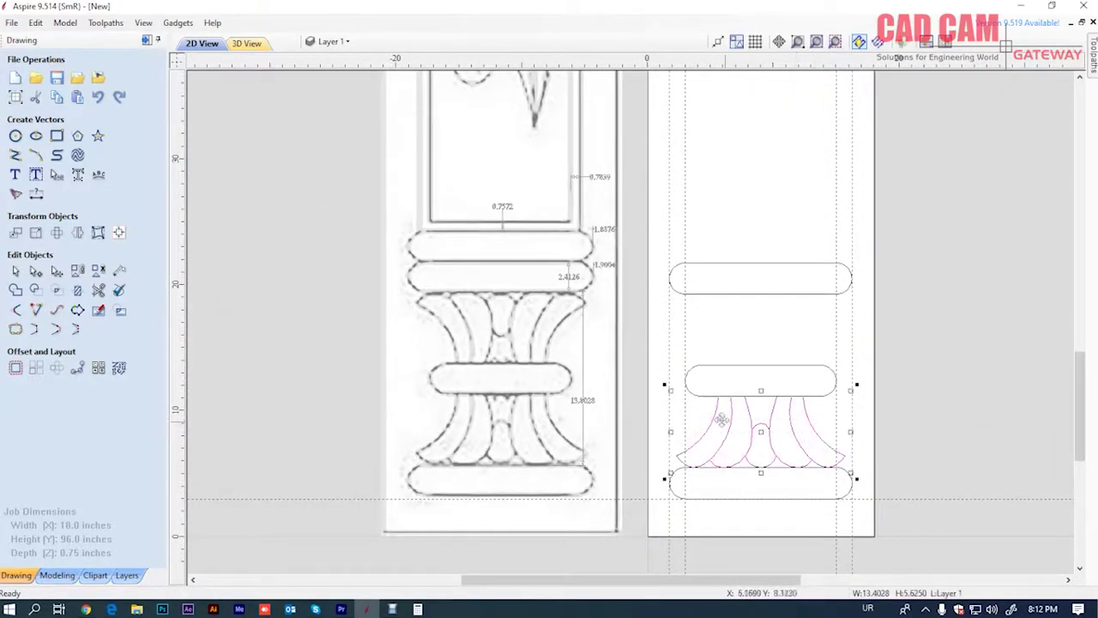
{"action": "left_click", "coordinate": [77, 232]}
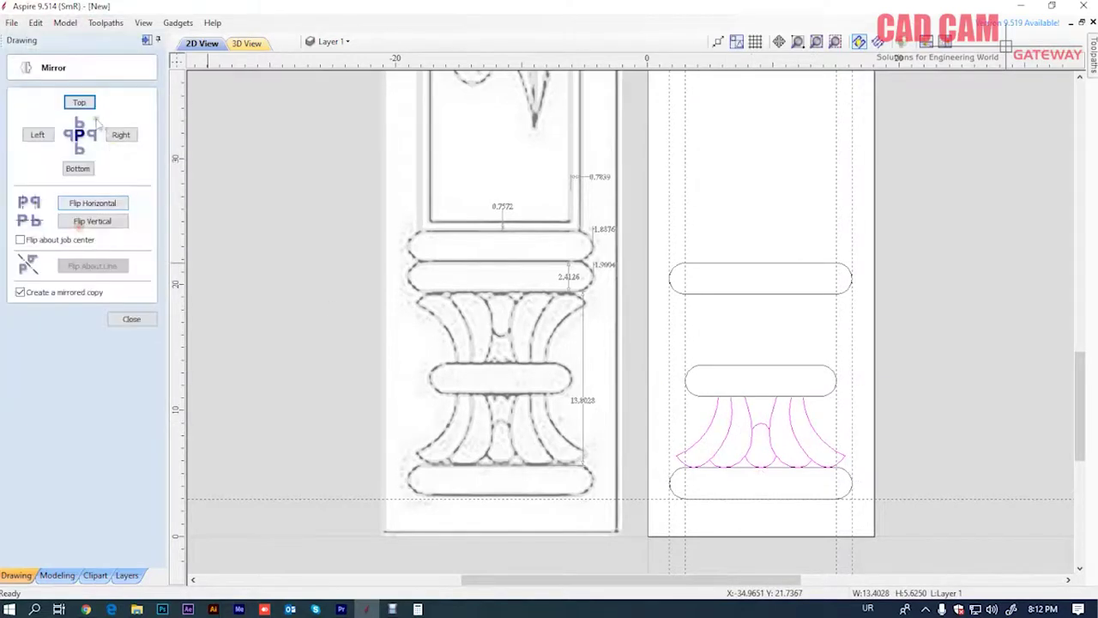
{"action": "left_click", "coordinate": [80, 102]}
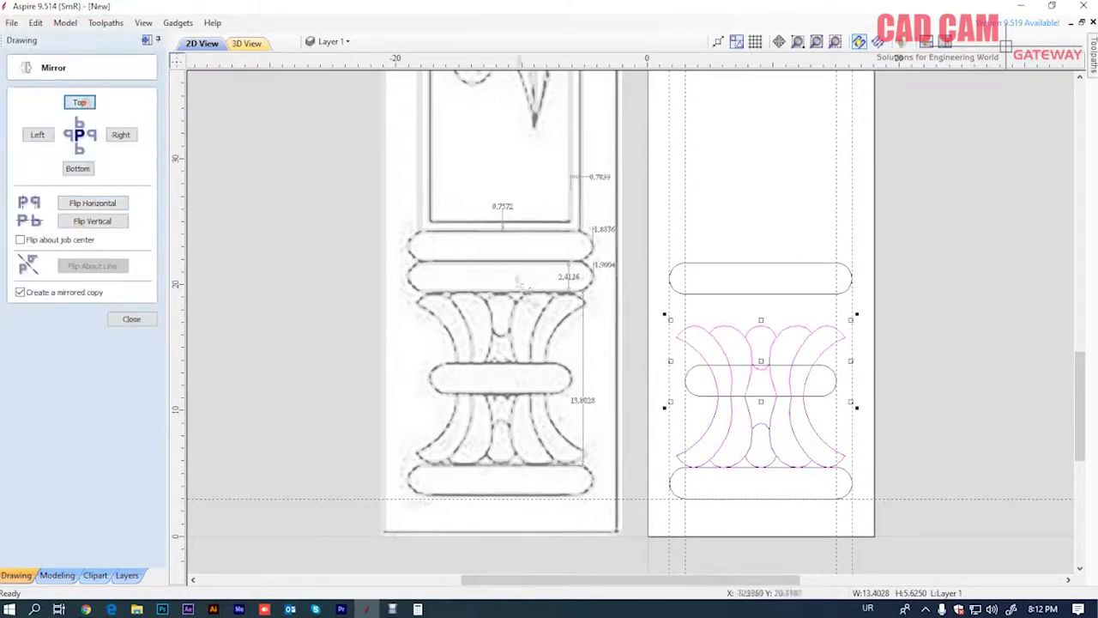
{"action": "left_click", "coordinate": [771, 294], "text": "shift"}
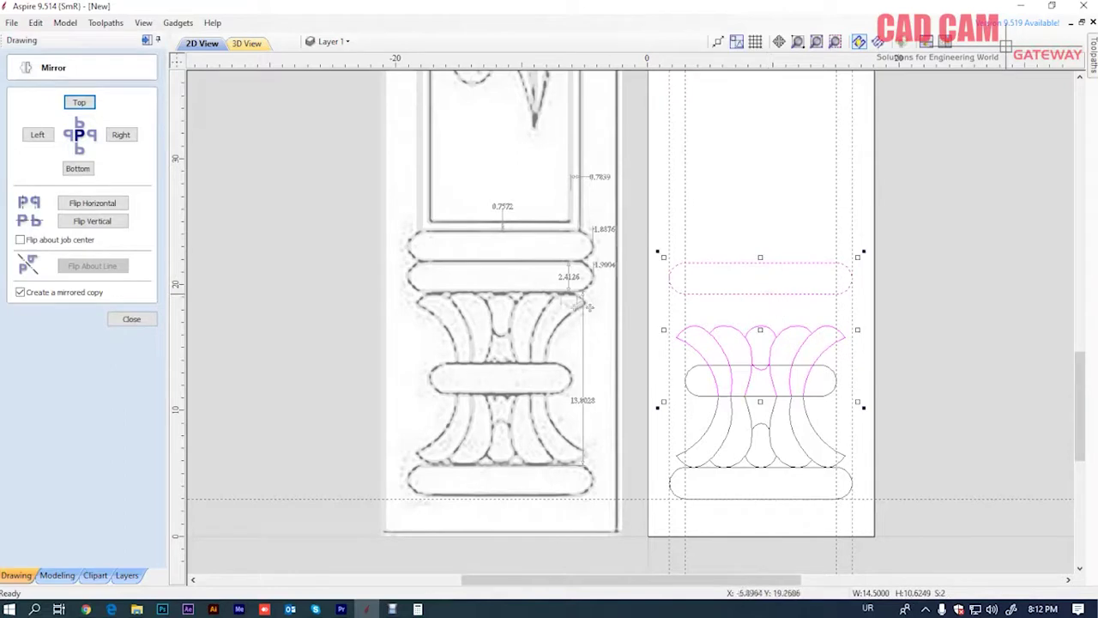
{"action": "left_click", "coordinate": [126, 317]}
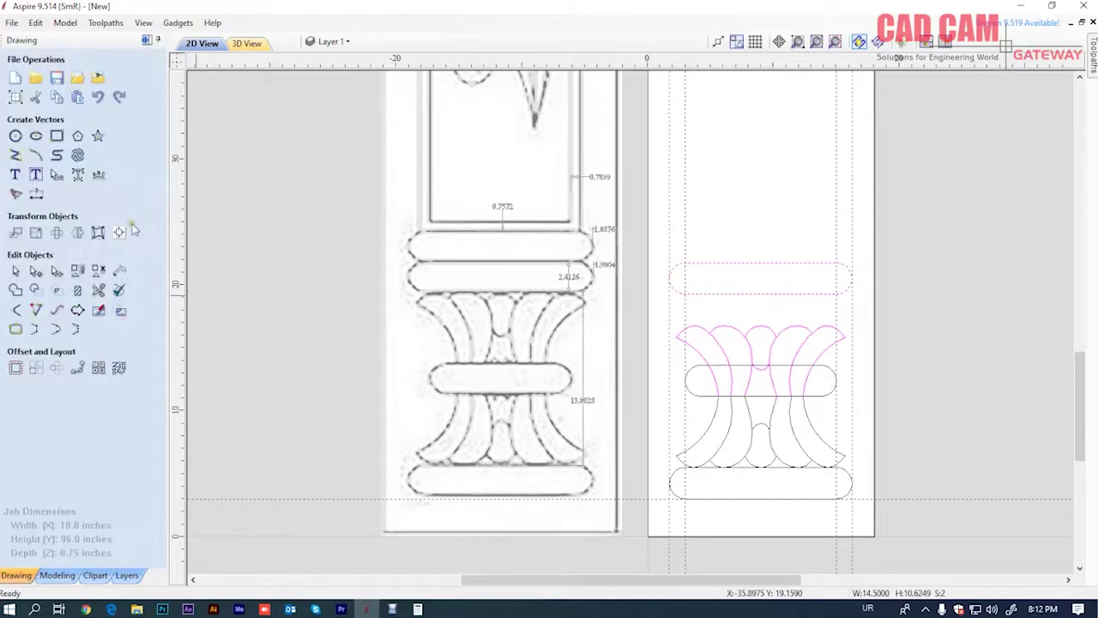
{"action": "left_click", "coordinate": [119, 233]}
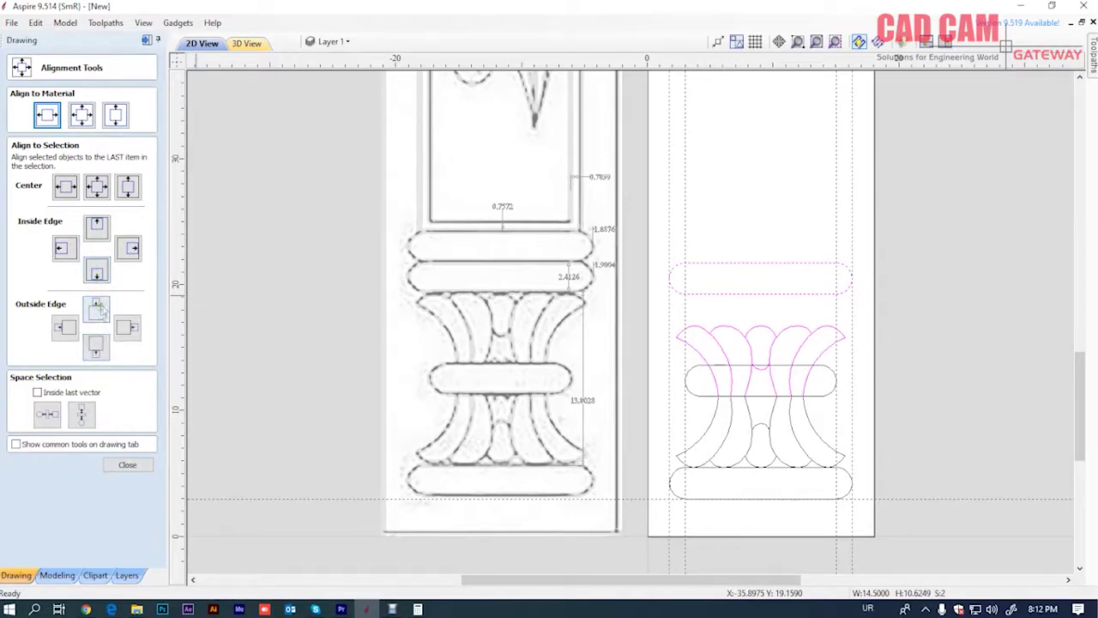
Place the flipped fan just beneath the upper rounded bar, then select that bar alone
{"action": "left_click", "coordinate": [96, 272]}
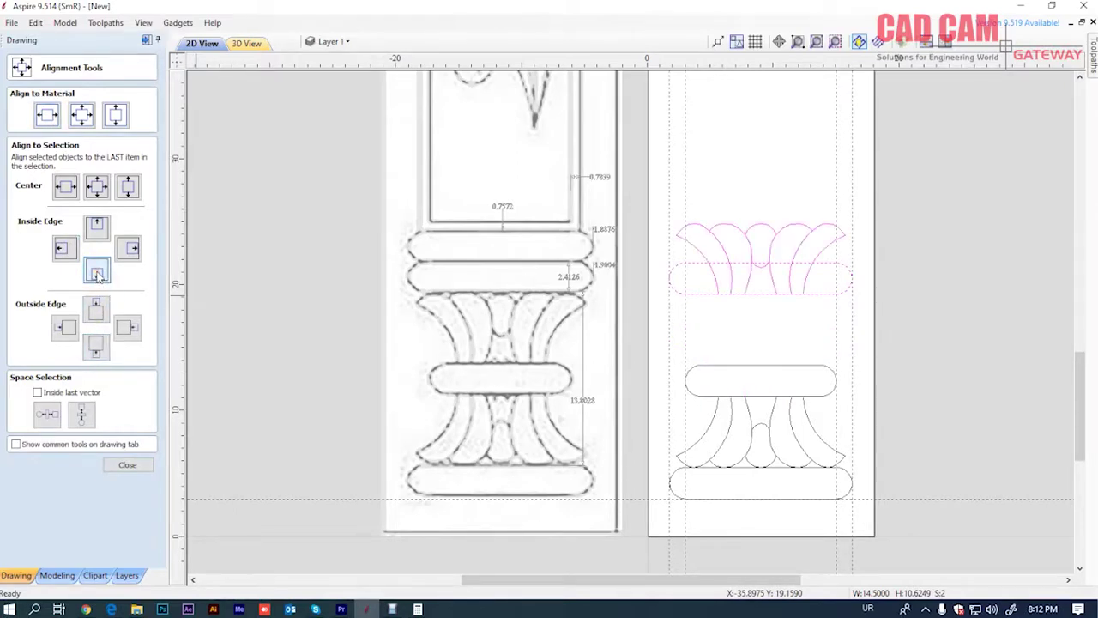
{"action": "left_click", "coordinate": [97, 273]}
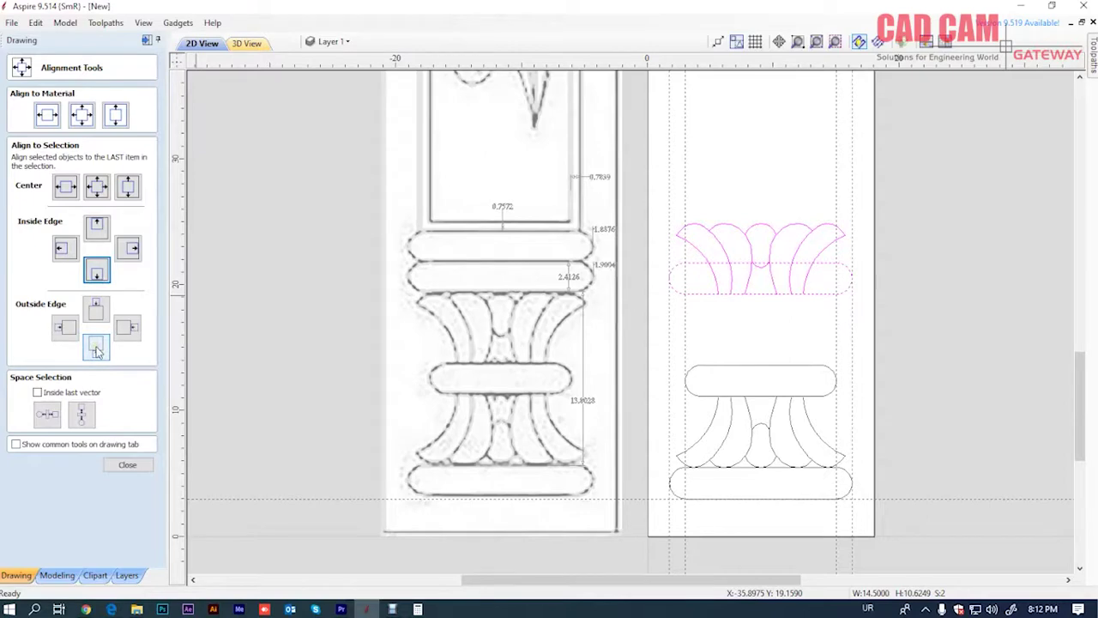
{"action": "left_click", "coordinate": [97, 347]}
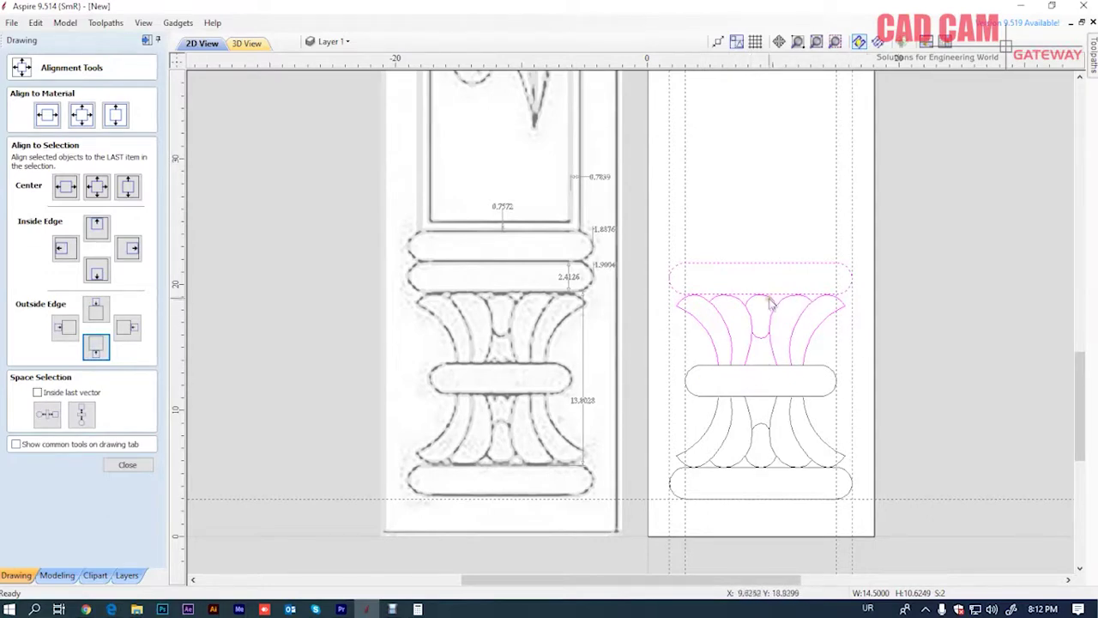
{"action": "left_click", "coordinate": [885, 331]}
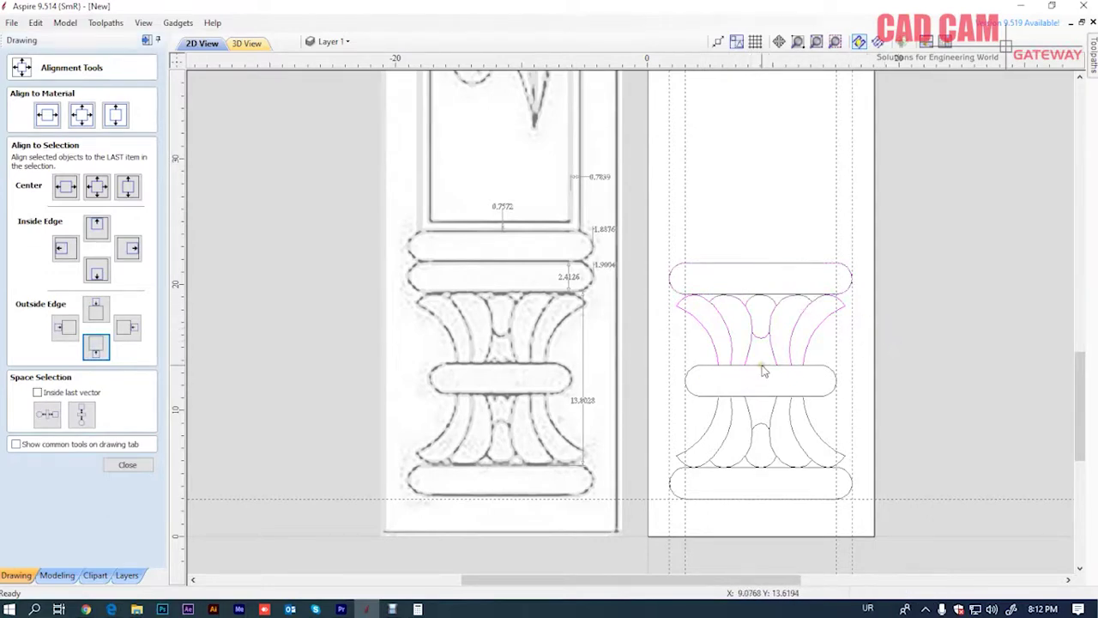
{"action": "scroll", "coordinate": [616, 351], "scroll_direction": "down", "scroll_amount": 2}
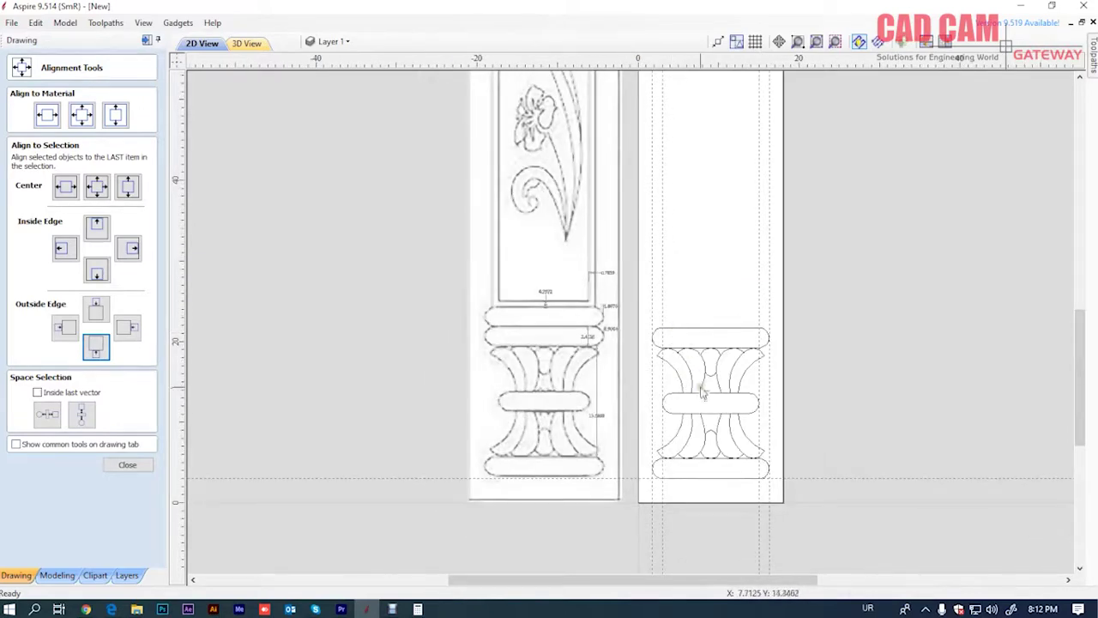
{"action": "scroll", "coordinate": [702, 390], "scroll_direction": "up", "scroll_amount": 1}
{"action": "scroll", "coordinate": [700, 368], "scroll_direction": "up", "scroll_amount": 1}
{"action": "scroll", "coordinate": [694, 348], "scroll_direction": "up", "scroll_amount": 2}
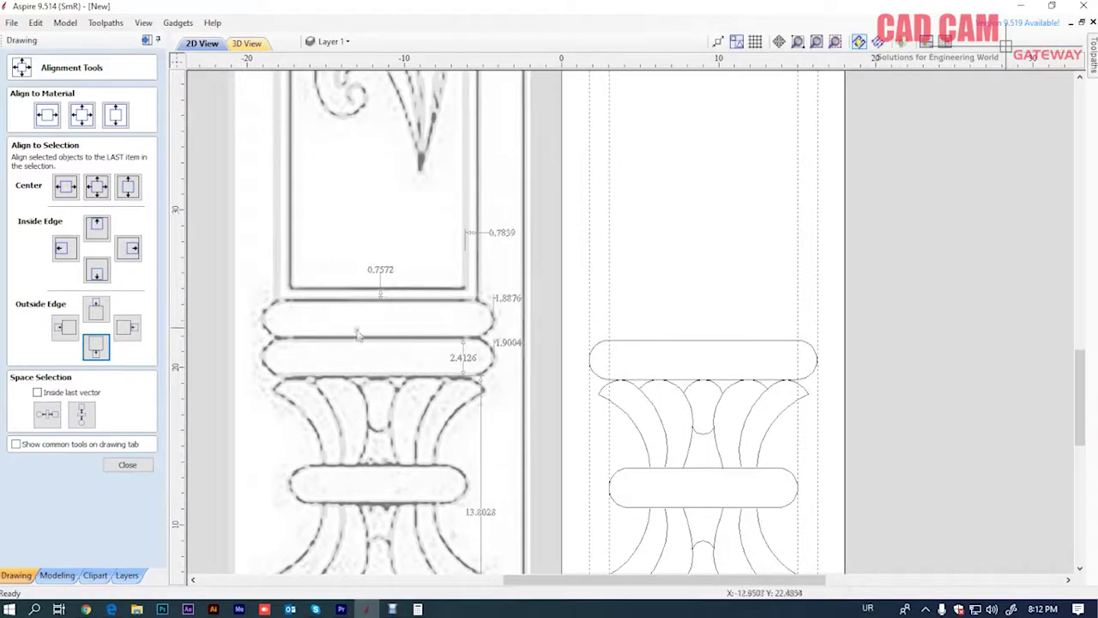
{"action": "left_click_drag", "start_coordinate": [706, 355], "coordinate": [652, 313]}
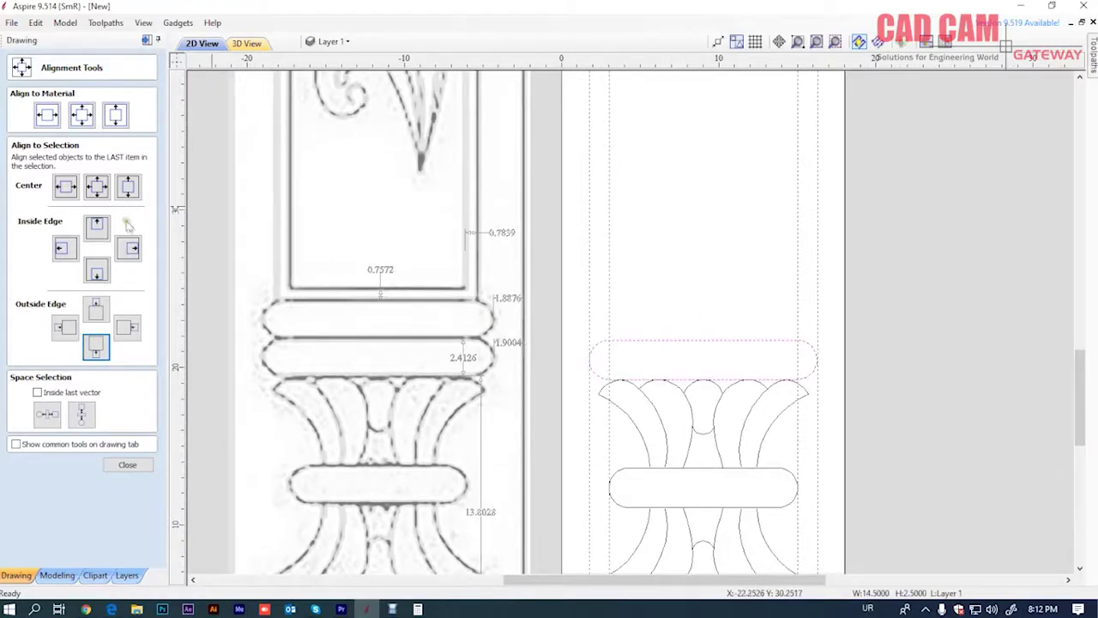
Mirror a copy of the top rounded bar directly above it to form a double bar
{"action": "left_click", "coordinate": [127, 464]}
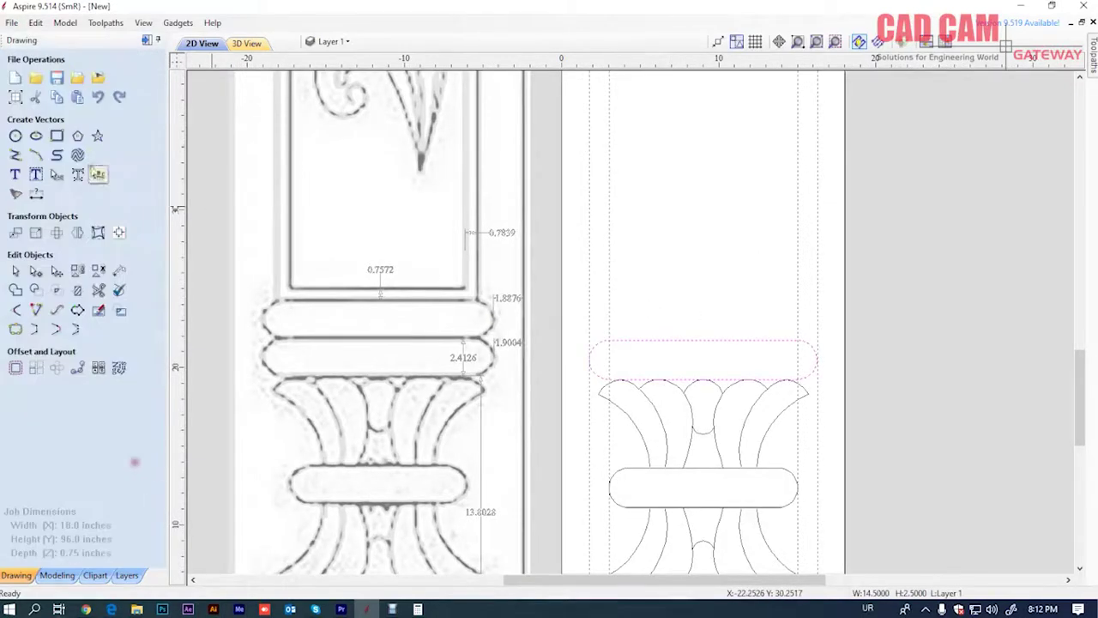
{"action": "left_click", "coordinate": [77, 232]}
{"action": "left_click", "coordinate": [78, 103]}
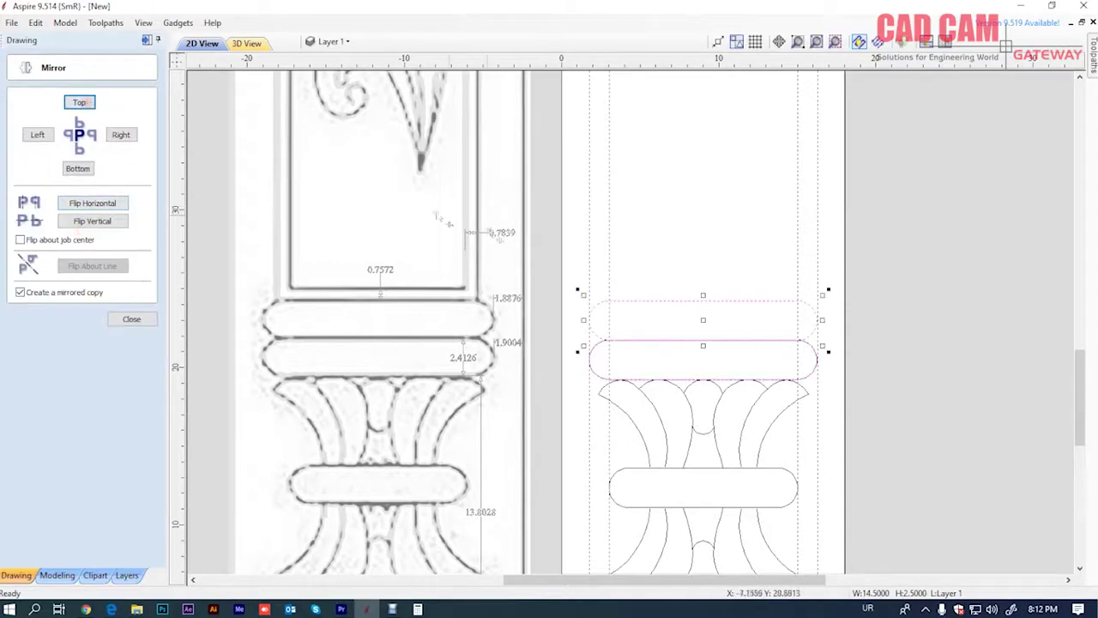
{"action": "left_click", "coordinate": [660, 261]}
{"action": "scroll", "coordinate": [652, 360], "scroll_direction": "down", "scroll_amount": 4}
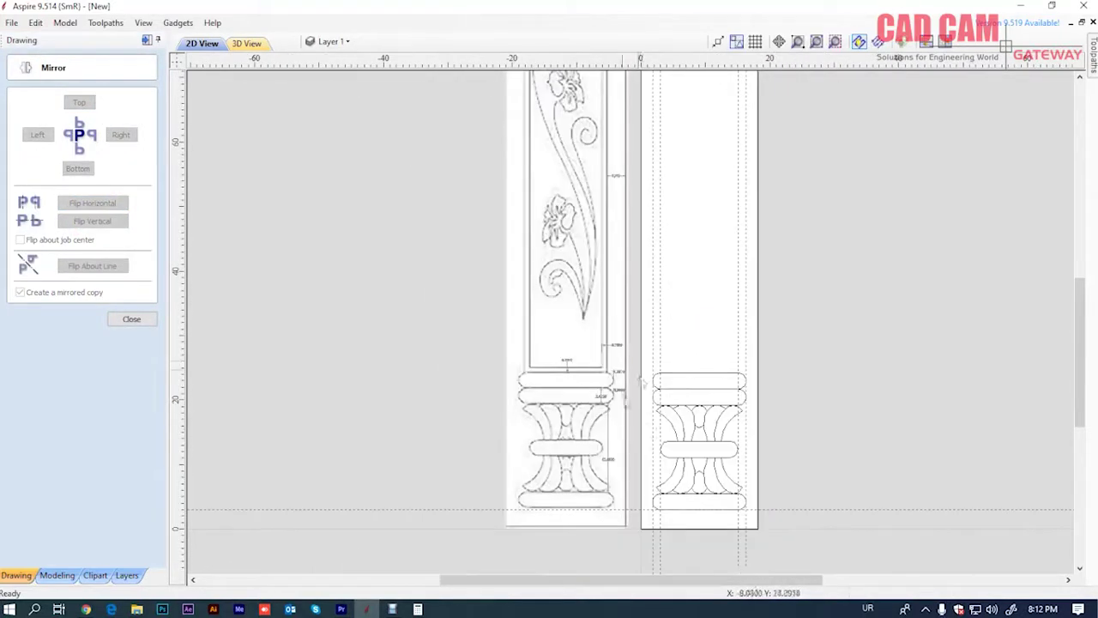
{"action": "scroll", "coordinate": [642, 380], "scroll_direction": "down", "scroll_amount": 3}
{"action": "scroll", "coordinate": [664, 272], "scroll_direction": "up", "scroll_amount": 1}
{"action": "scroll", "coordinate": [668, 285], "scroll_direction": "up", "scroll_amount": 1}
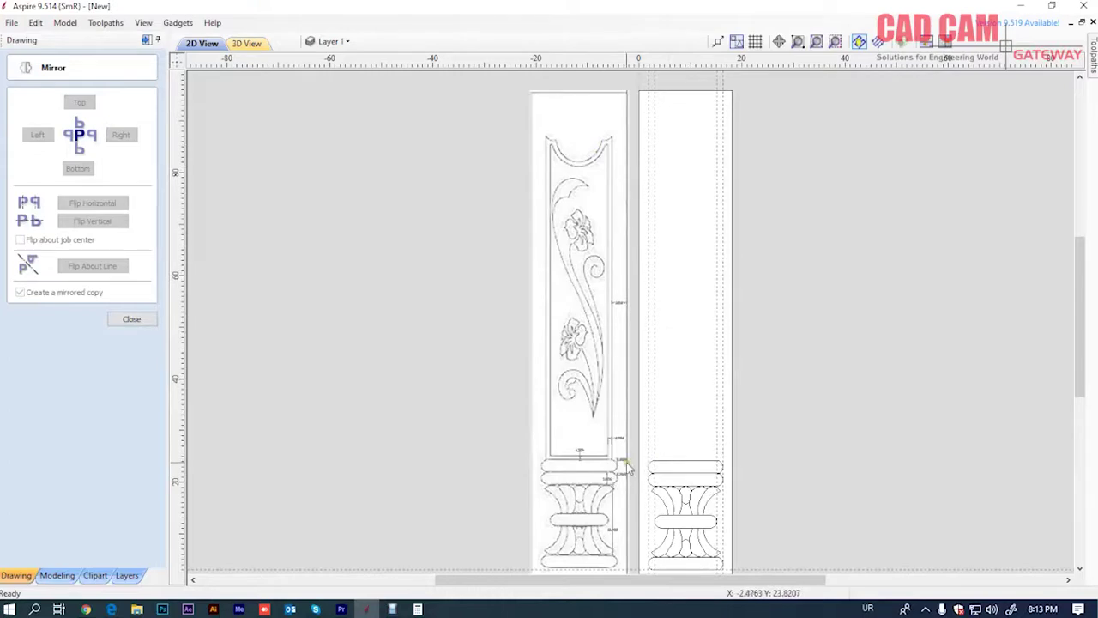
{"action": "scroll", "coordinate": [629, 468], "scroll_direction": "up", "scroll_amount": 3}
{"action": "scroll", "coordinate": [633, 455], "scroll_direction": "up", "scroll_amount": 3}
{"action": "scroll", "coordinate": [637, 431], "scroll_direction": "up", "scroll_amount": 2}
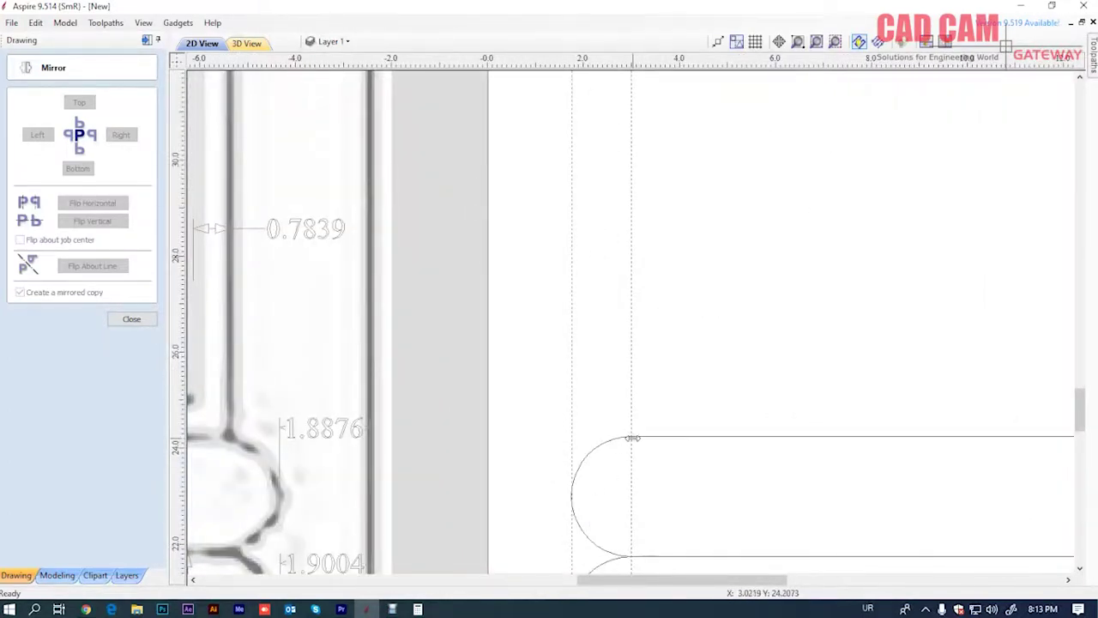
{"action": "scroll", "coordinate": [631, 438], "scroll_direction": "down", "scroll_amount": 3}
{"action": "scroll", "coordinate": [600, 468], "scroll_direction": "down", "scroll_amount": 3}
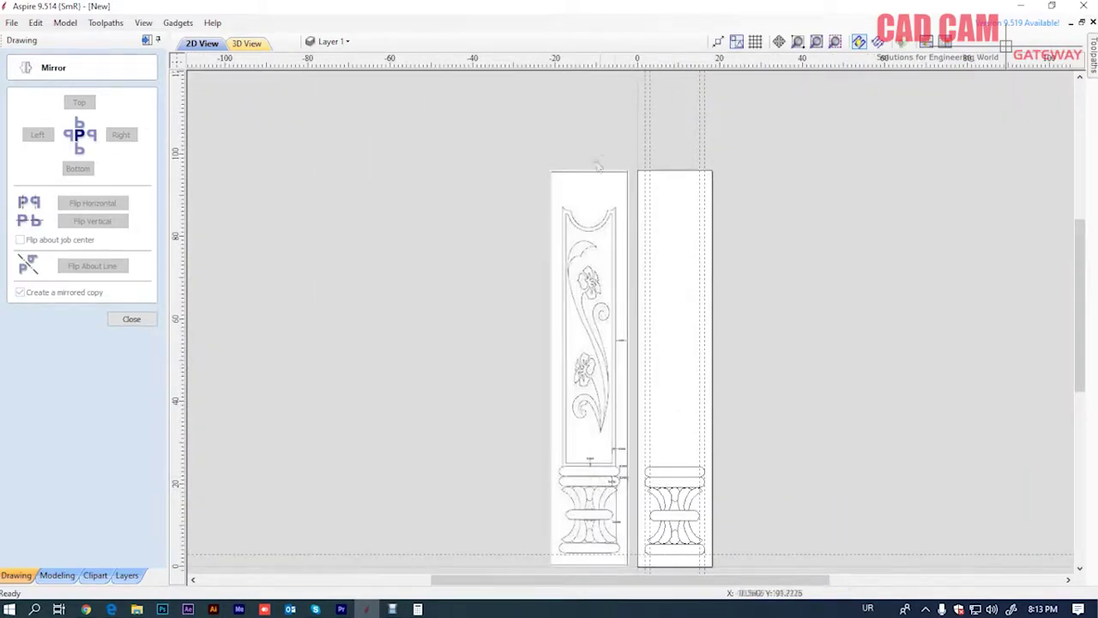
Draw a square-cornered rectangle about 12 × 63 inches rising from the top bar
{"action": "left_click", "coordinate": [131, 318]}
{"action": "left_click", "coordinate": [56, 136]}
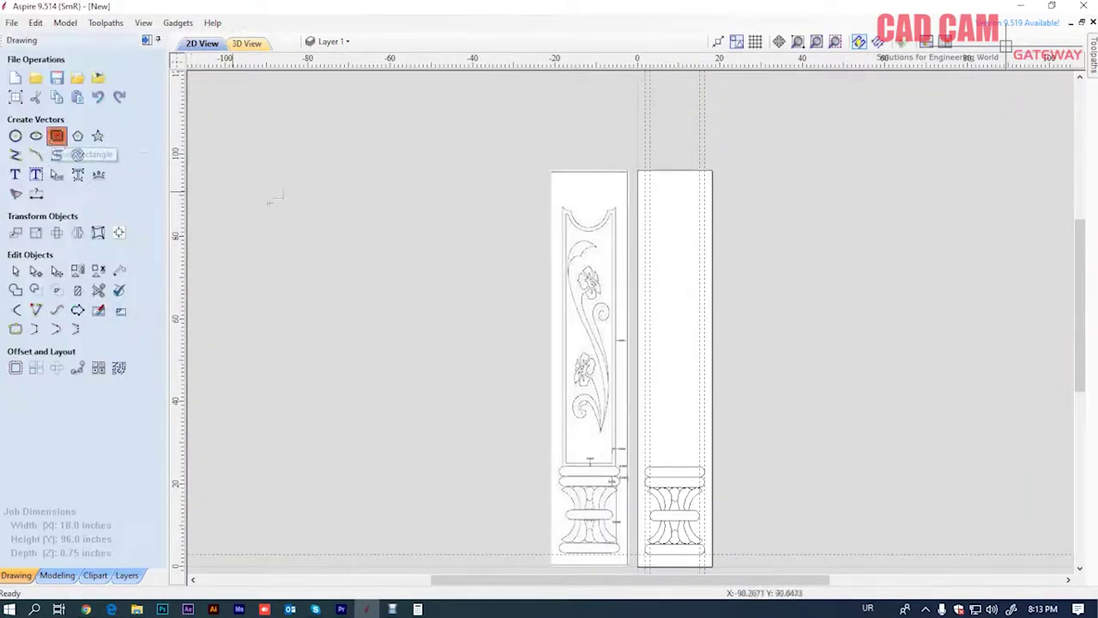
{"action": "scroll", "coordinate": [660, 450], "scroll_direction": "up", "scroll_amount": 5}
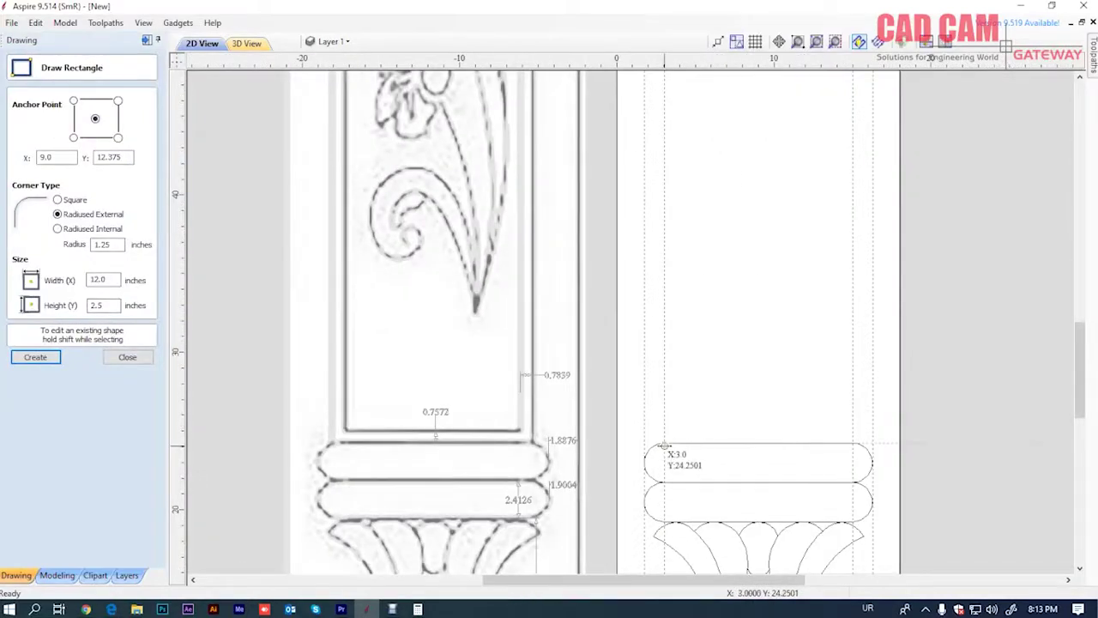
{"action": "scroll", "coordinate": [660, 447], "scroll_direction": "down", "scroll_amount": 3}
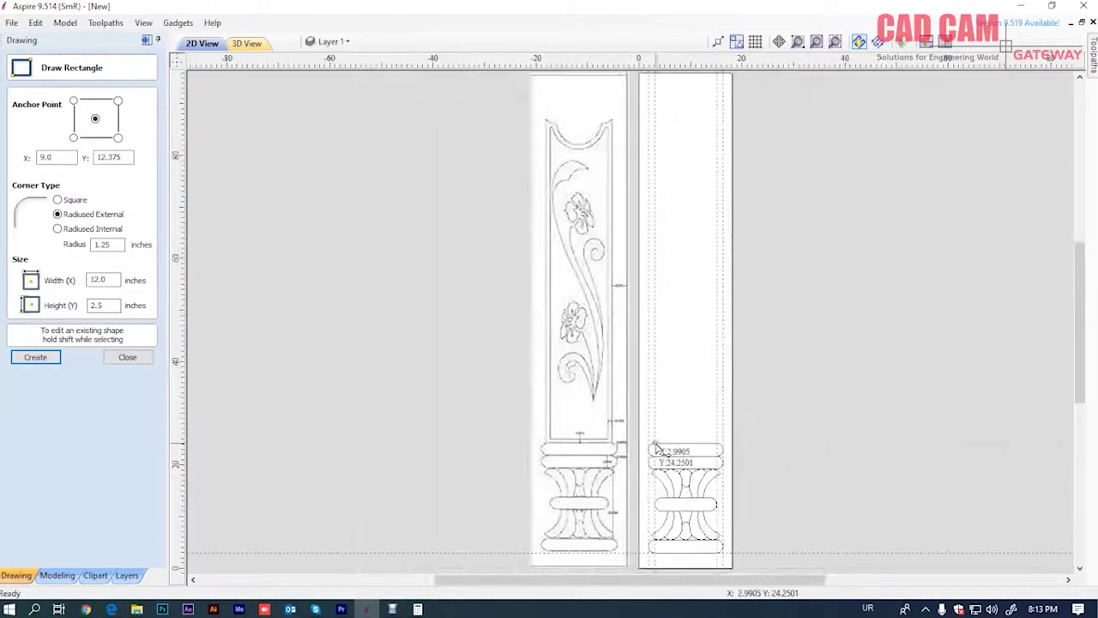
{"action": "left_click_drag", "start_coordinate": [657, 448], "coordinate": [716, 117]}
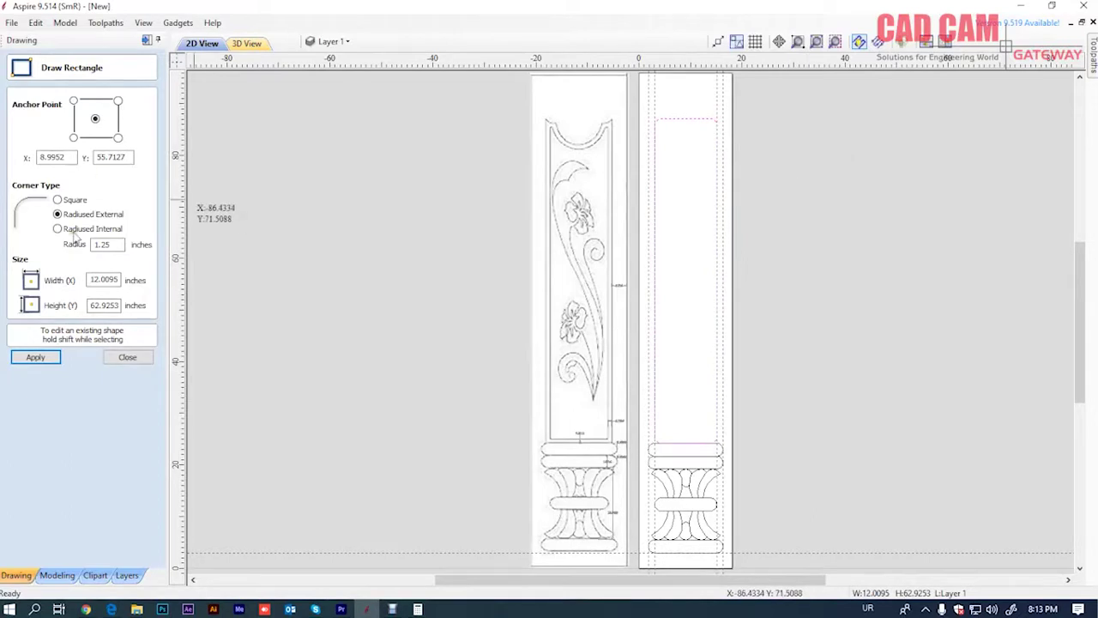
{"action": "left_click", "coordinate": [58, 200]}
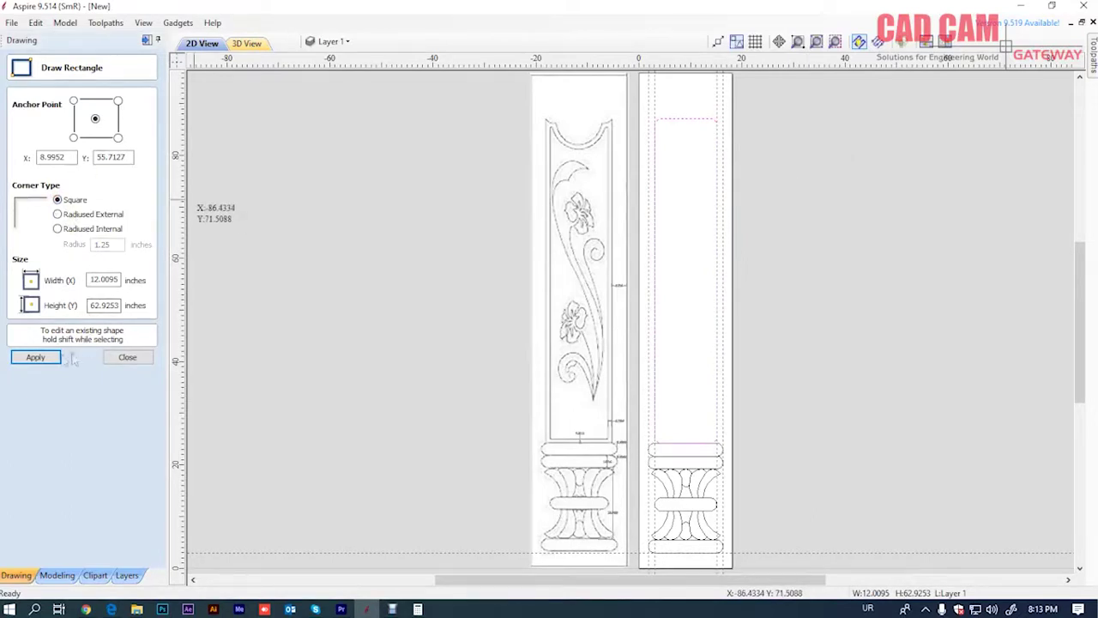
{"action": "left_click", "coordinate": [35, 357]}
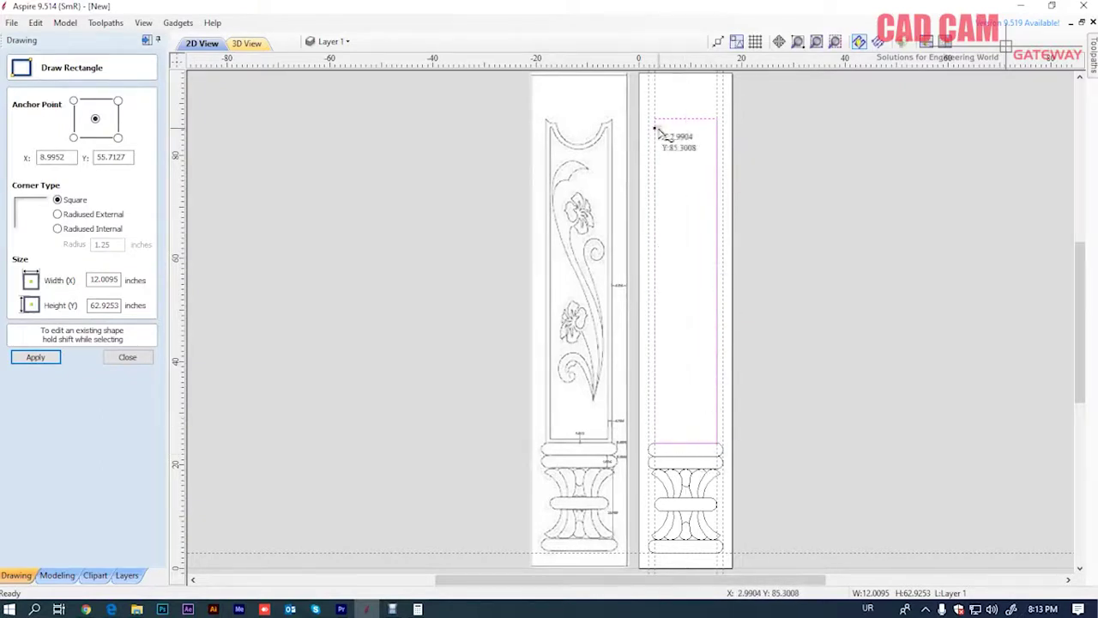
{"action": "scroll", "coordinate": [658, 133], "scroll_direction": "up", "scroll_amount": 2}
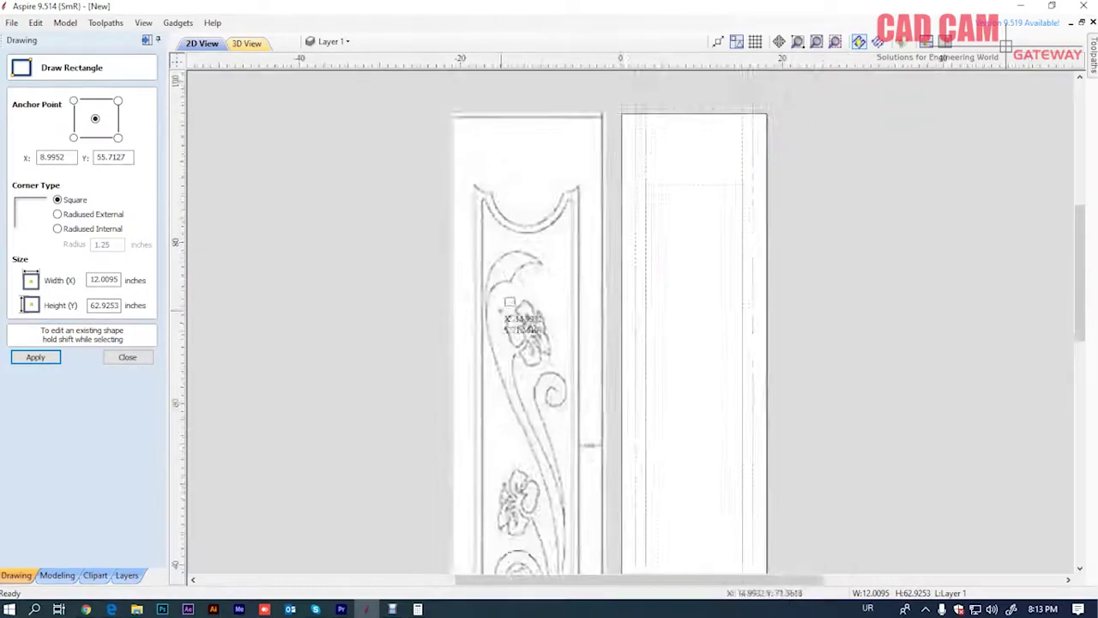
{"action": "scroll", "coordinate": [620, 150], "scroll_direction": "up", "scroll_amount": 2}
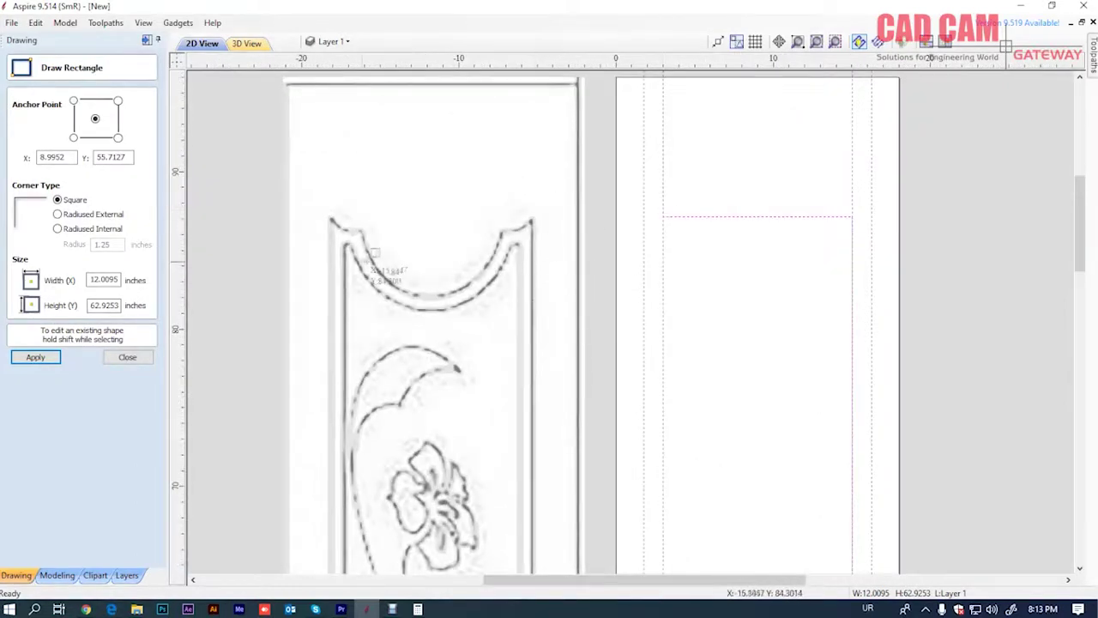
{"action": "left_click", "coordinate": [127, 357]}
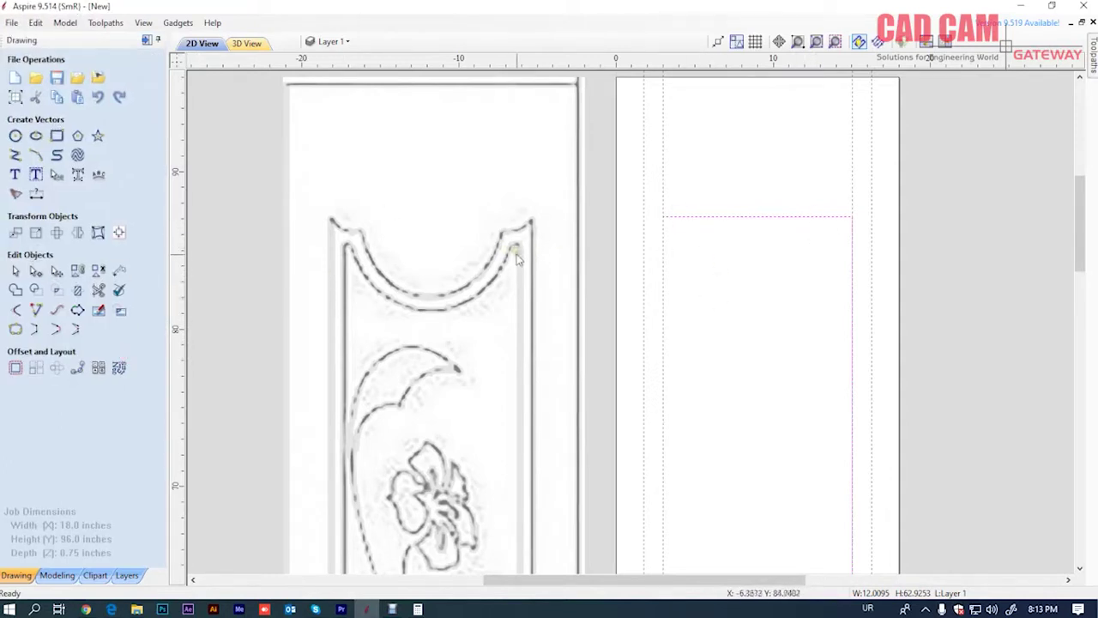
Draw a circle on the rectangle's top edge and move it over the reference panel's arch
{"action": "left_click", "coordinate": [14, 137]}
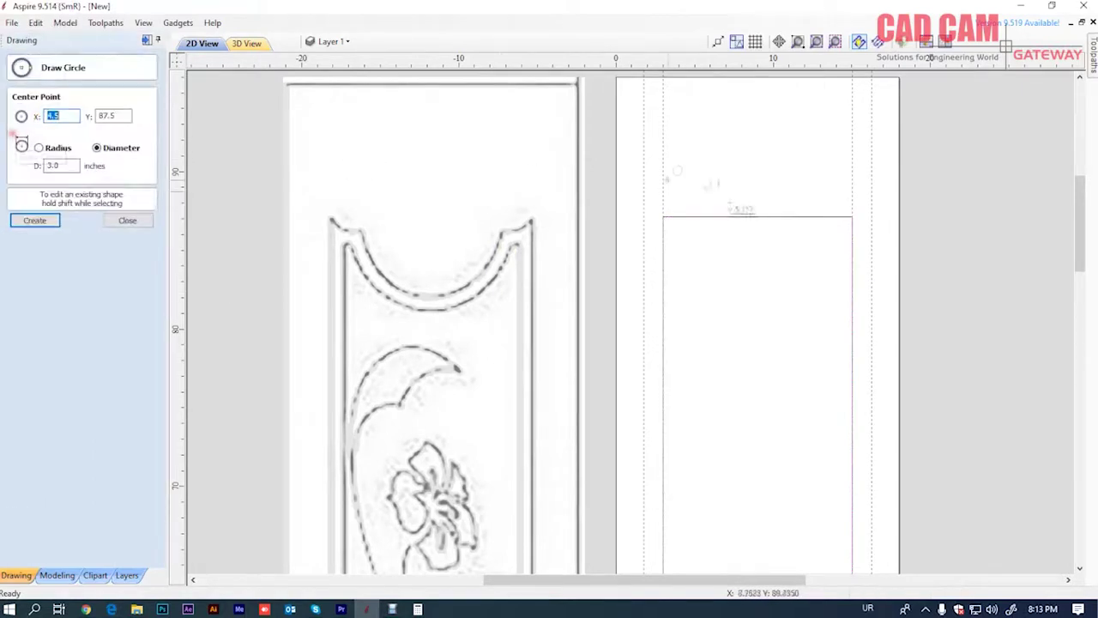
{"action": "left_click", "coordinate": [757, 216]}
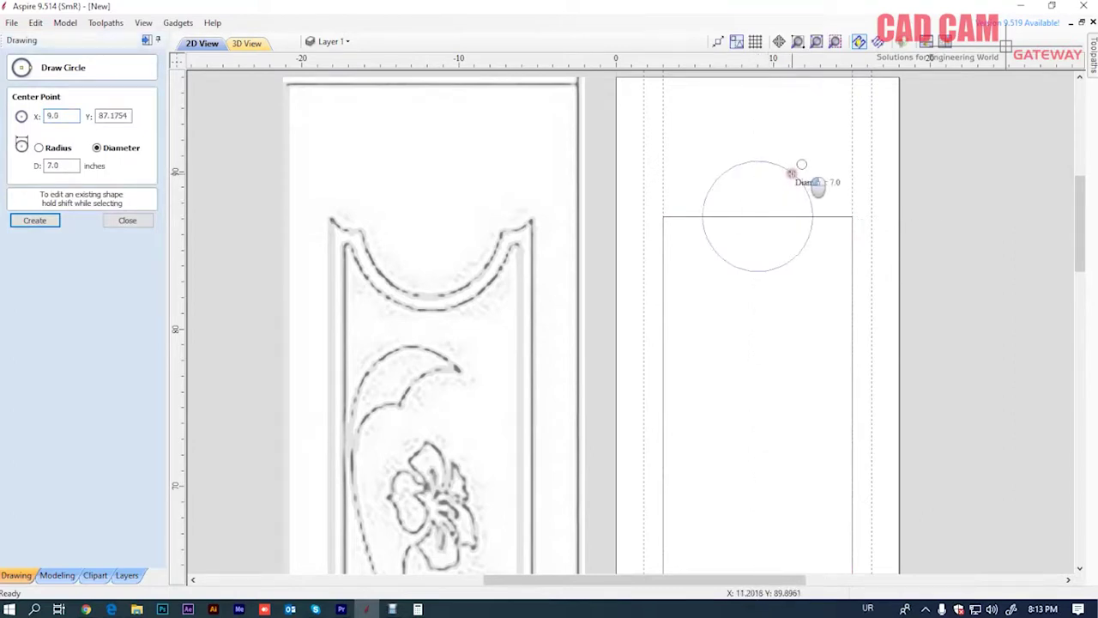
{"action": "left_click", "coordinate": [791, 173]}
{"action": "left_click", "coordinate": [127, 219]}
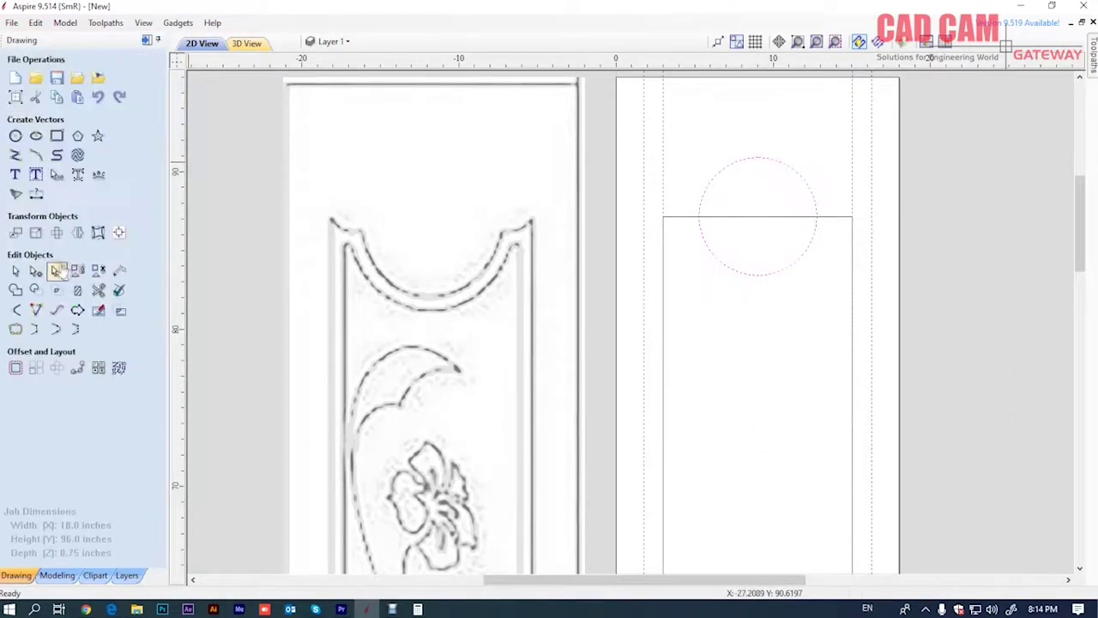
{"action": "left_click_drag", "start_coordinate": [762, 212], "coordinate": [434, 225]}
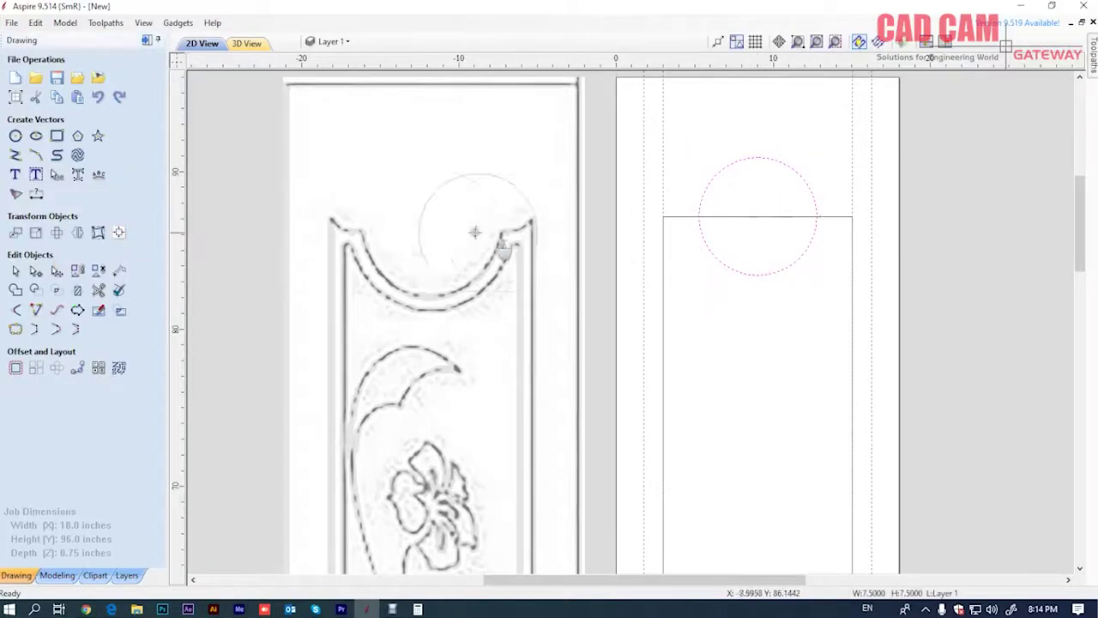
{"action": "key", "text": "F10"}
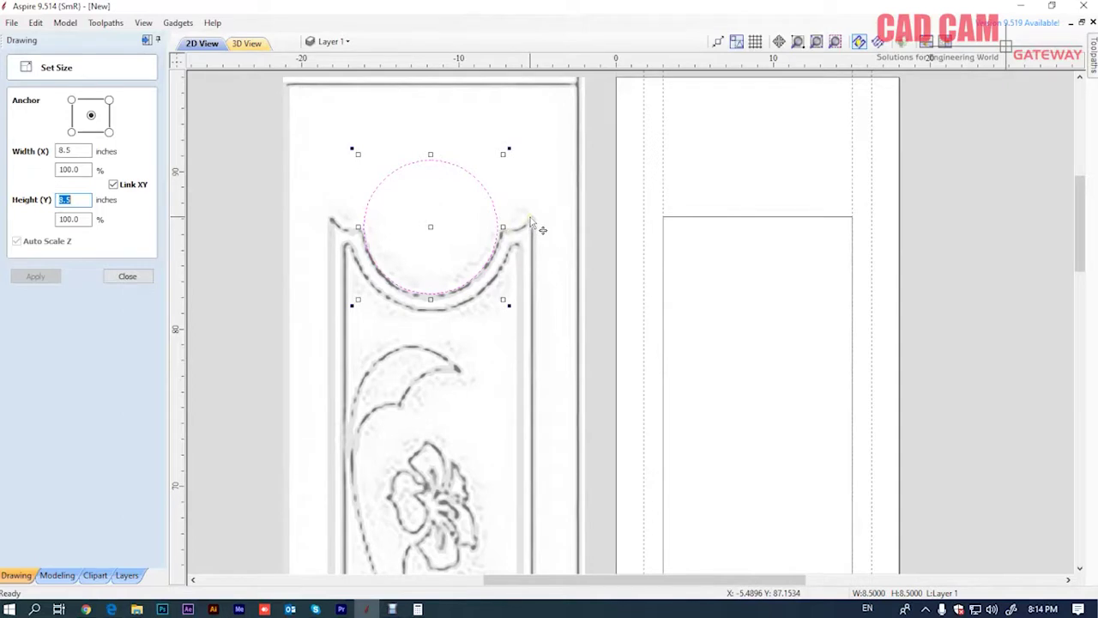
Finish sizing the tall panel rectangle and close the Set Size form
{"action": "left_click", "coordinate": [772, 217]}
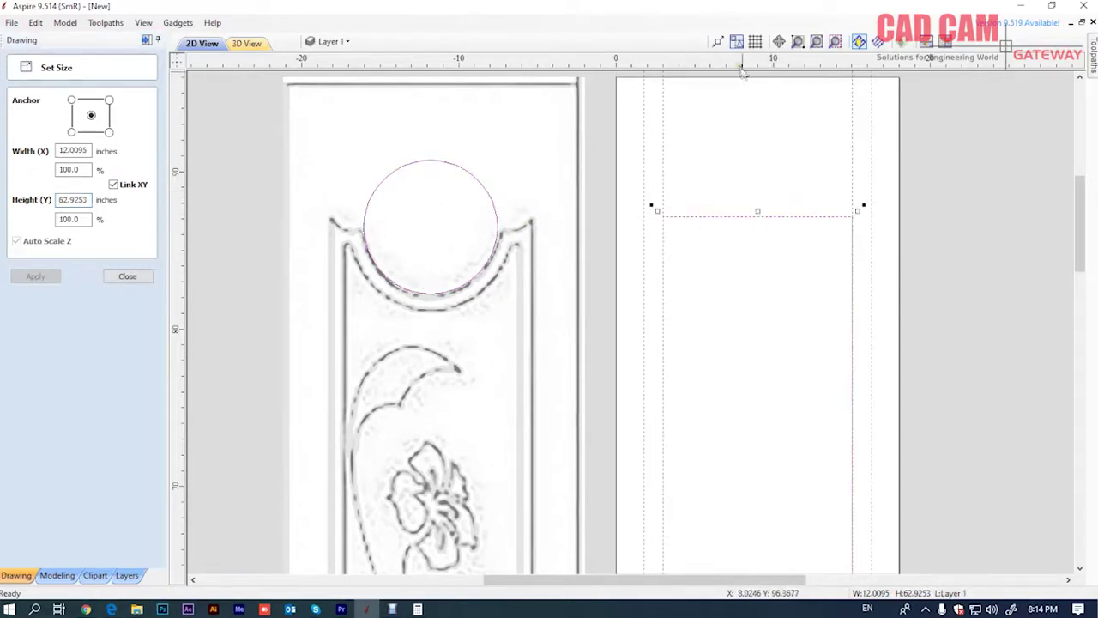
{"action": "left_click", "coordinate": [658, 216]}
{"action": "left_click", "coordinate": [677, 137]}
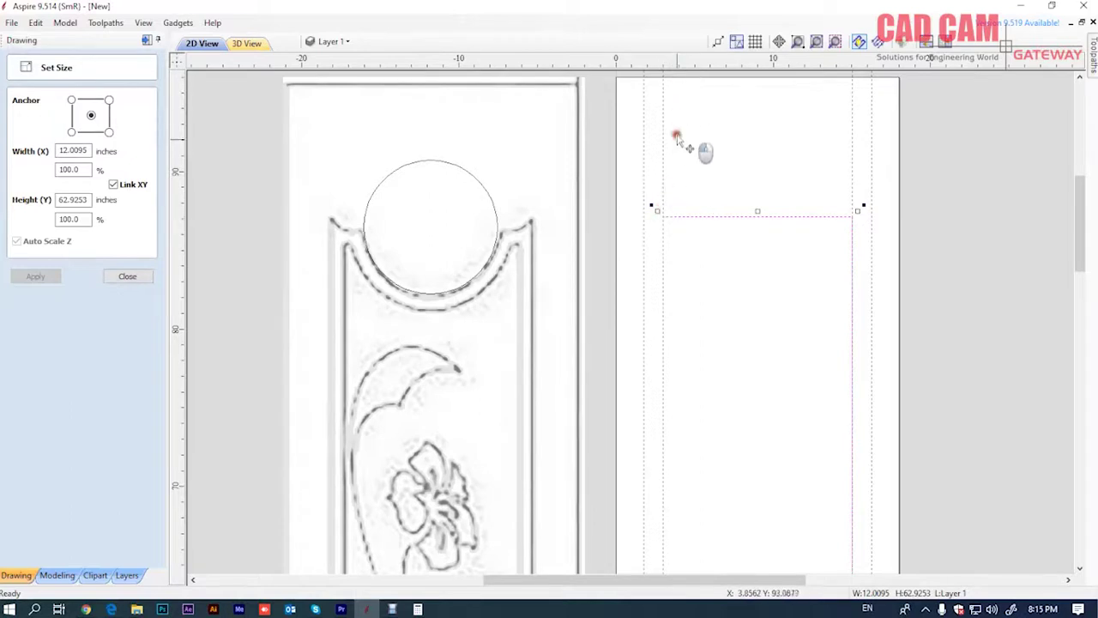
{"action": "left_click", "coordinate": [127, 276]}
Add a horizontal guide and move the 8.5-inch circle onto the rectangle's top edge
{"action": "left_click_drag", "start_coordinate": [689, 58], "coordinate": [702, 230]}
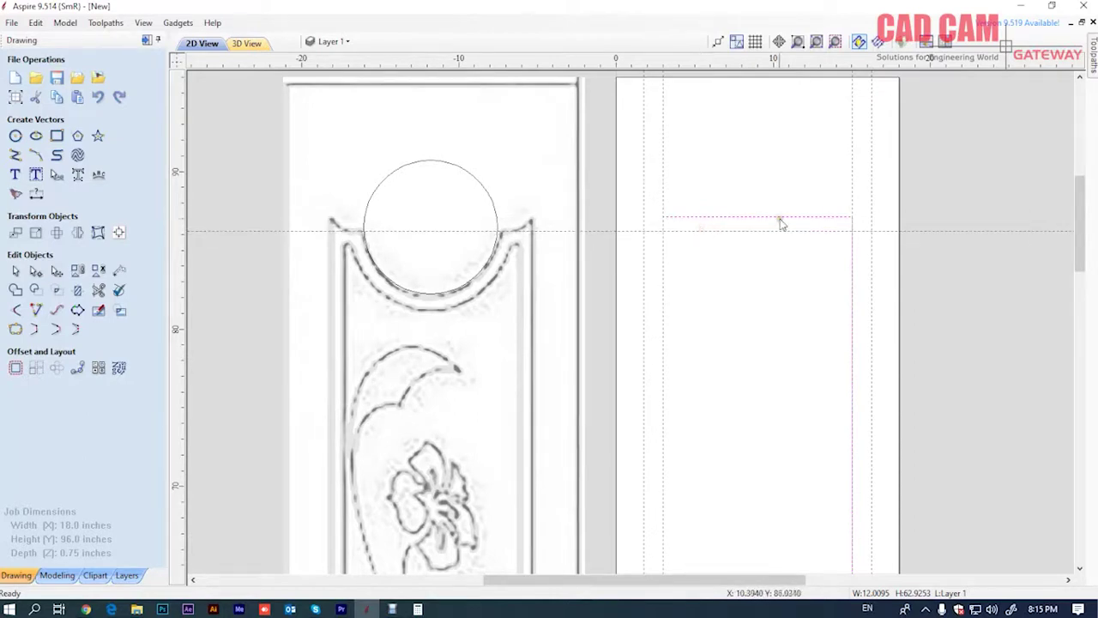
{"action": "left_click", "coordinate": [454, 183]}
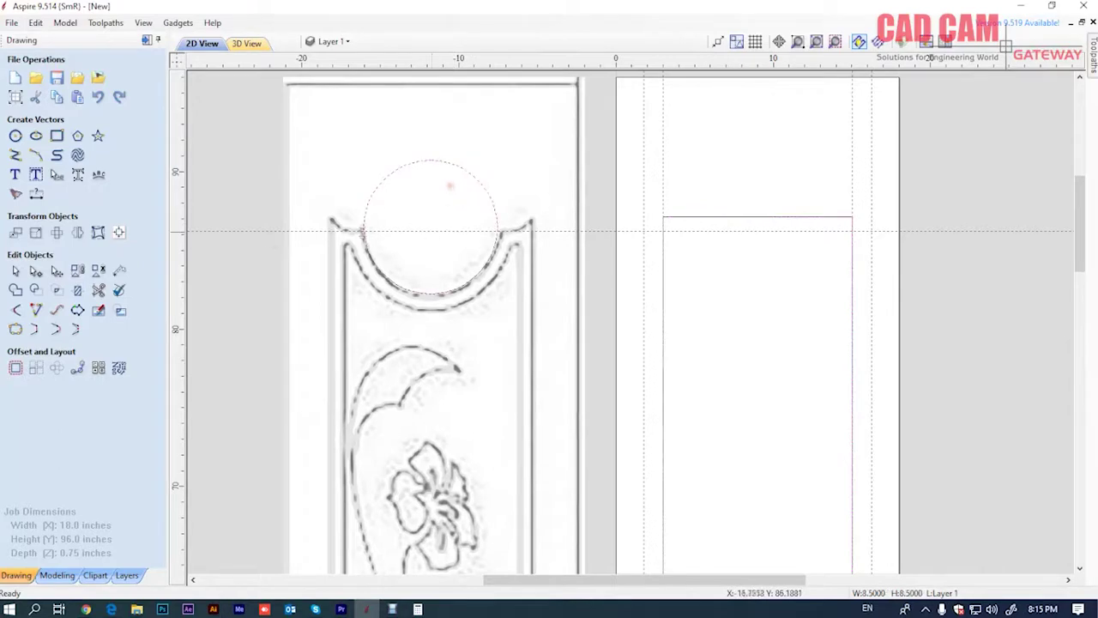
{"action": "left_click", "coordinate": [56, 270]}
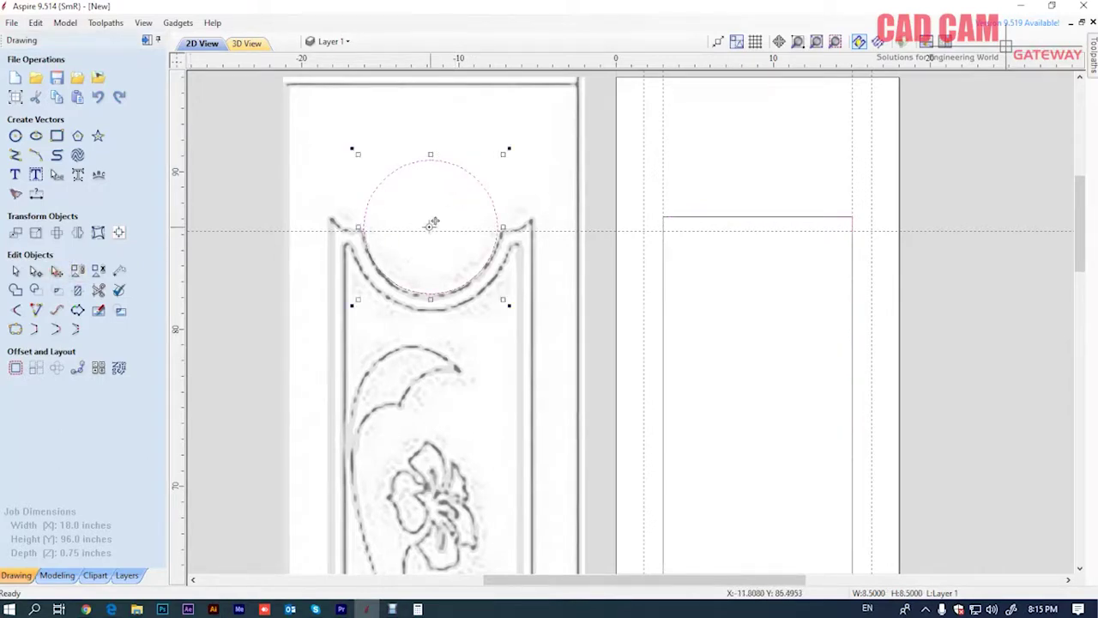
{"action": "left_click_drag", "start_coordinate": [431, 223], "coordinate": [756, 231]}
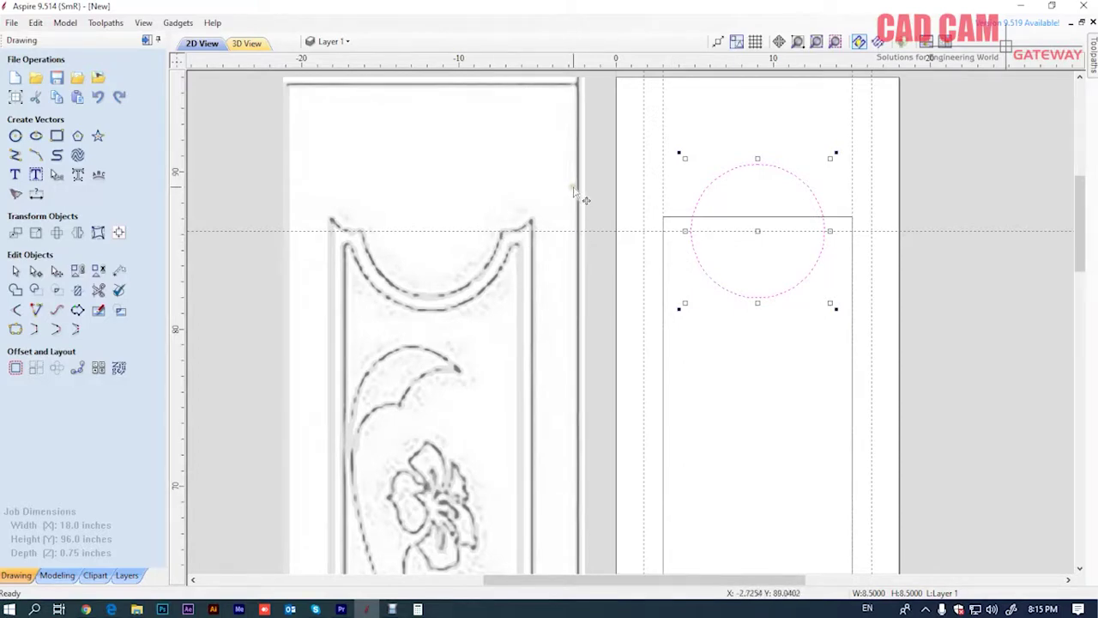
Draw a 3-point arc from the rectangle's top-left corner down to the circle's edge
{"action": "left_click", "coordinate": [35, 154]}
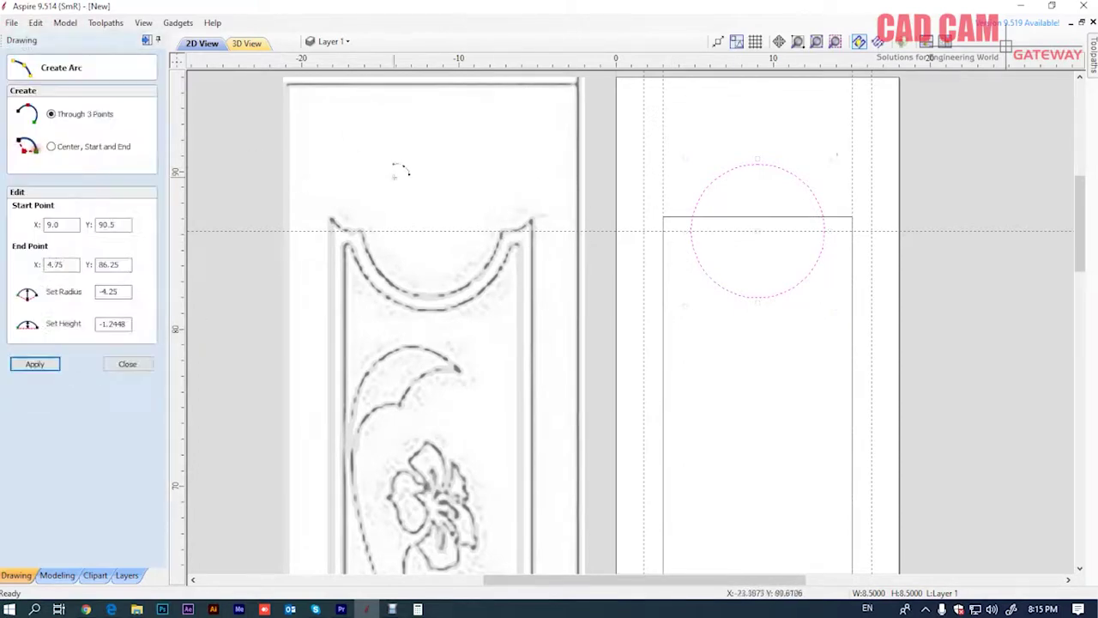
{"action": "scroll", "coordinate": [677, 208], "scroll_direction": "up", "scroll_amount": 2}
{"action": "scroll", "coordinate": [678, 208], "scroll_direction": "up", "scroll_amount": 2}
{"action": "left_click", "coordinate": [653, 218]}
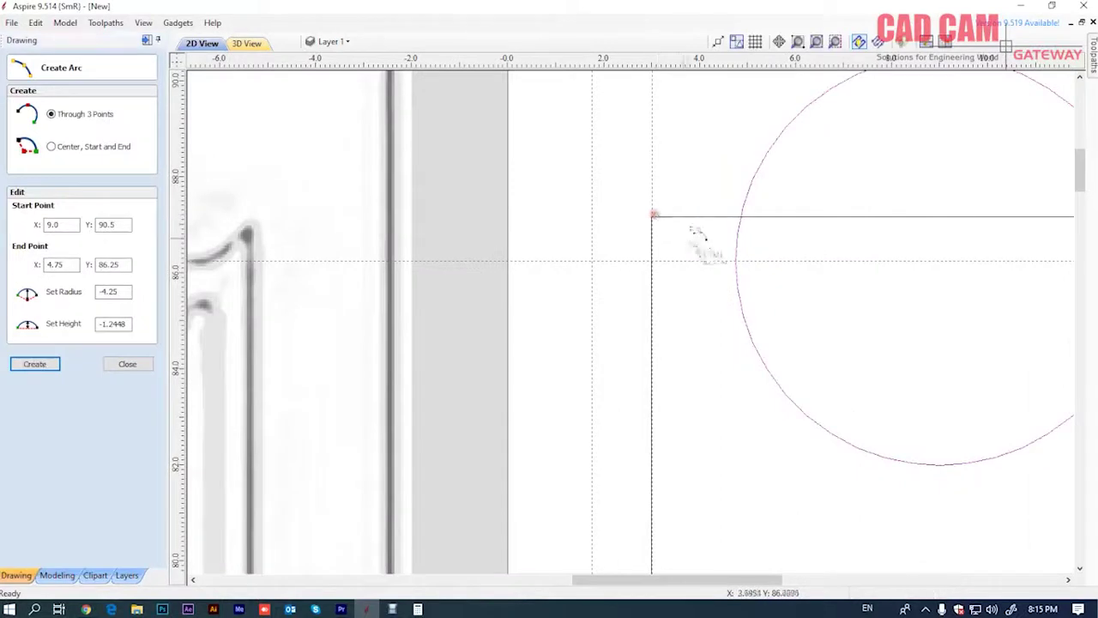
{"action": "left_click", "coordinate": [736, 260]}
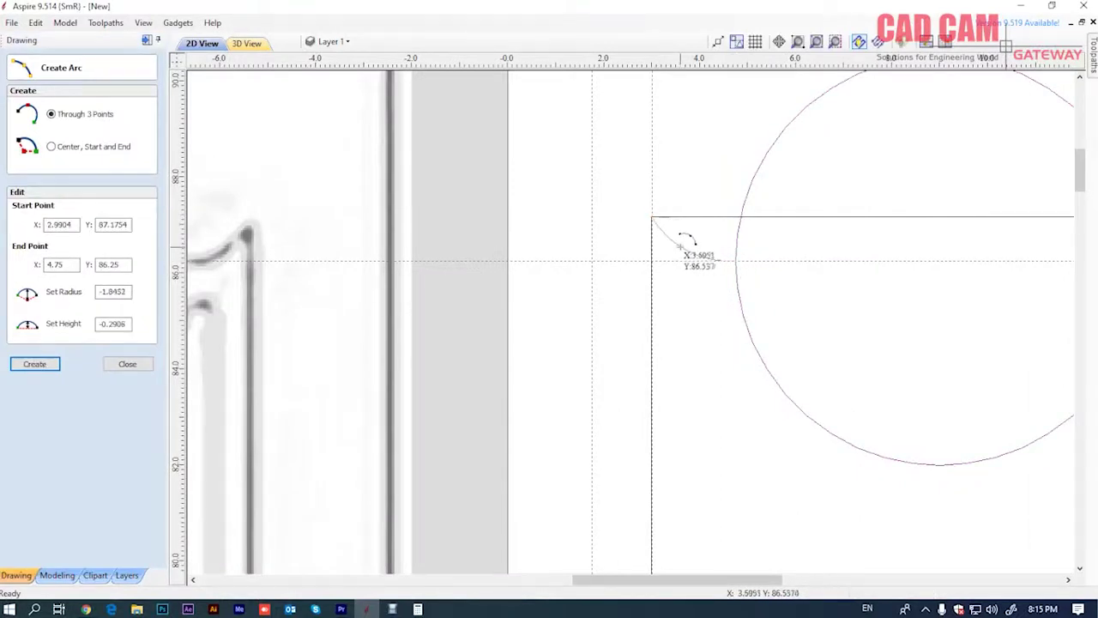
{"action": "left_click", "coordinate": [706, 256]}
{"action": "scroll", "coordinate": [601, 224], "scroll_direction": "down", "scroll_amount": 3}
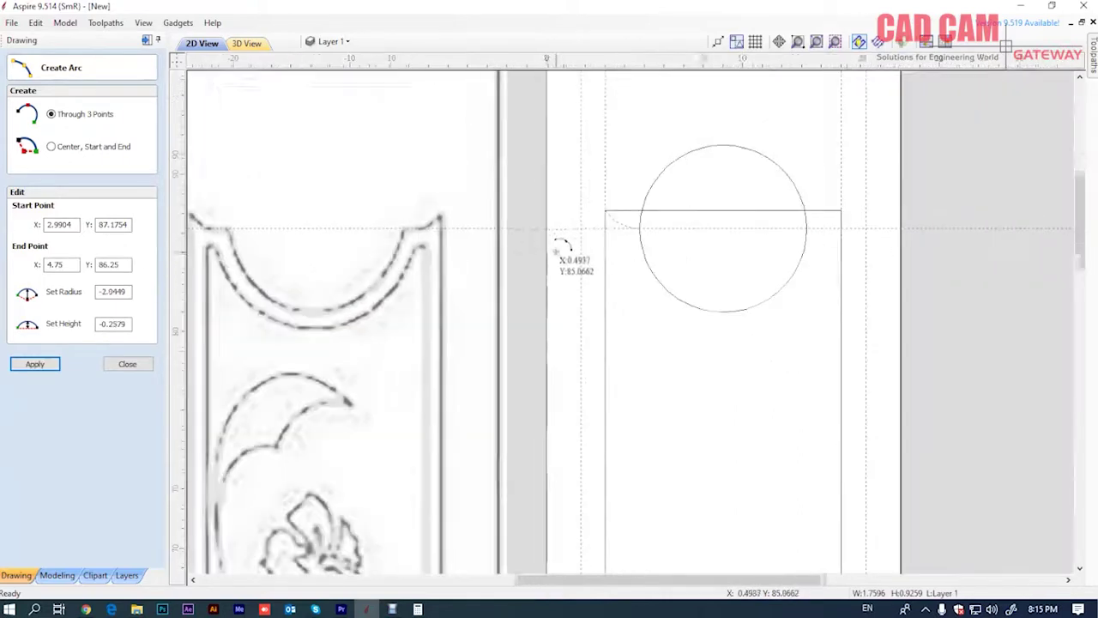
{"action": "scroll", "coordinate": [678, 181], "scroll_direction": "up", "scroll_amount": 2}
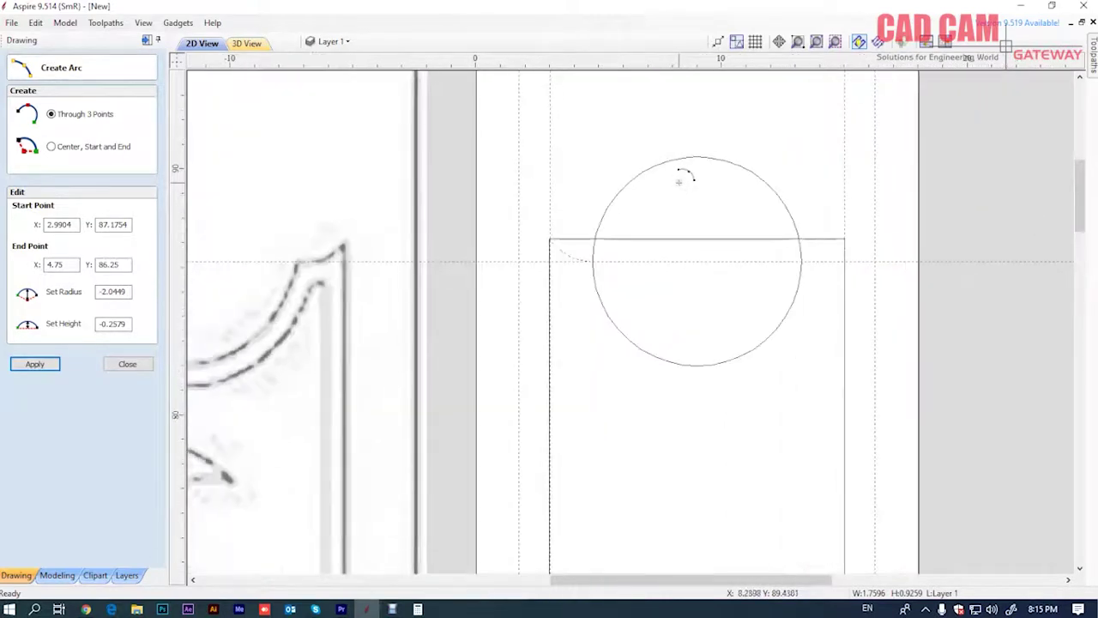
{"action": "scroll", "coordinate": [815, 225], "scroll_direction": "up", "scroll_amount": 1}
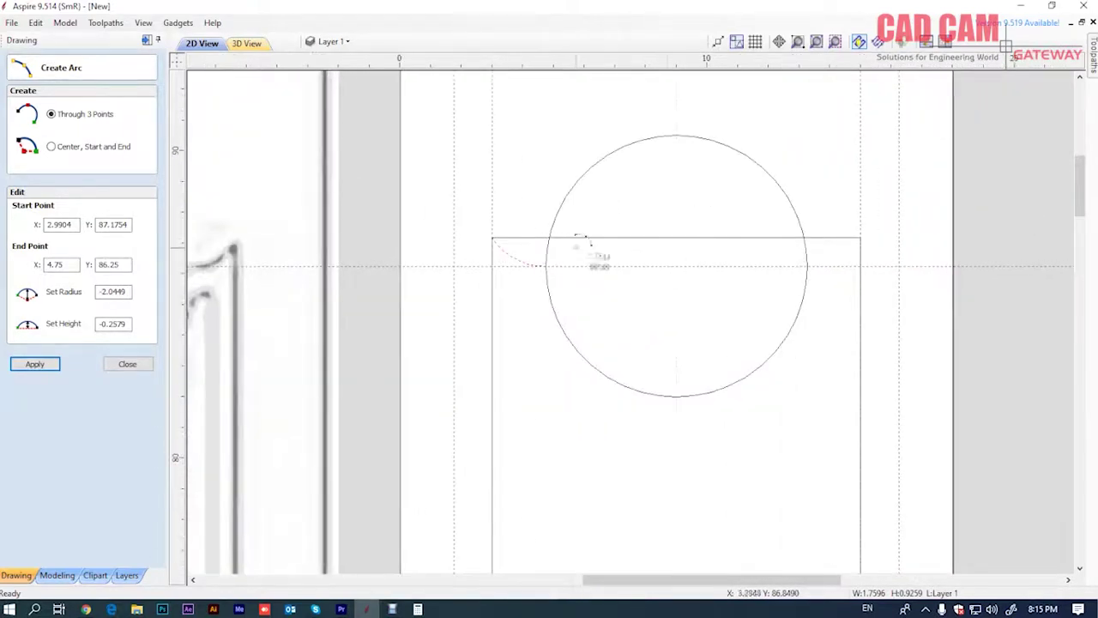
{"action": "left_click", "coordinate": [128, 364]}
Mirror a copy of the arc to the right and snap it to the top-right corner
{"action": "left_click", "coordinate": [78, 232]}
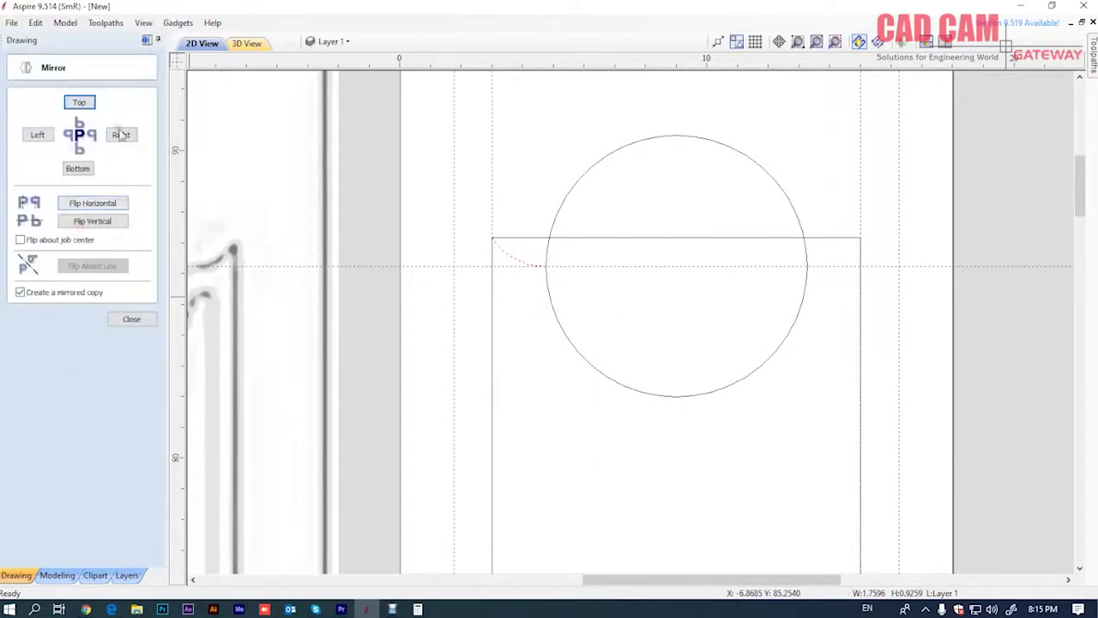
{"action": "left_click", "coordinate": [121, 135]}
{"action": "scroll", "coordinate": [565, 265], "scroll_direction": "up", "scroll_amount": 1}
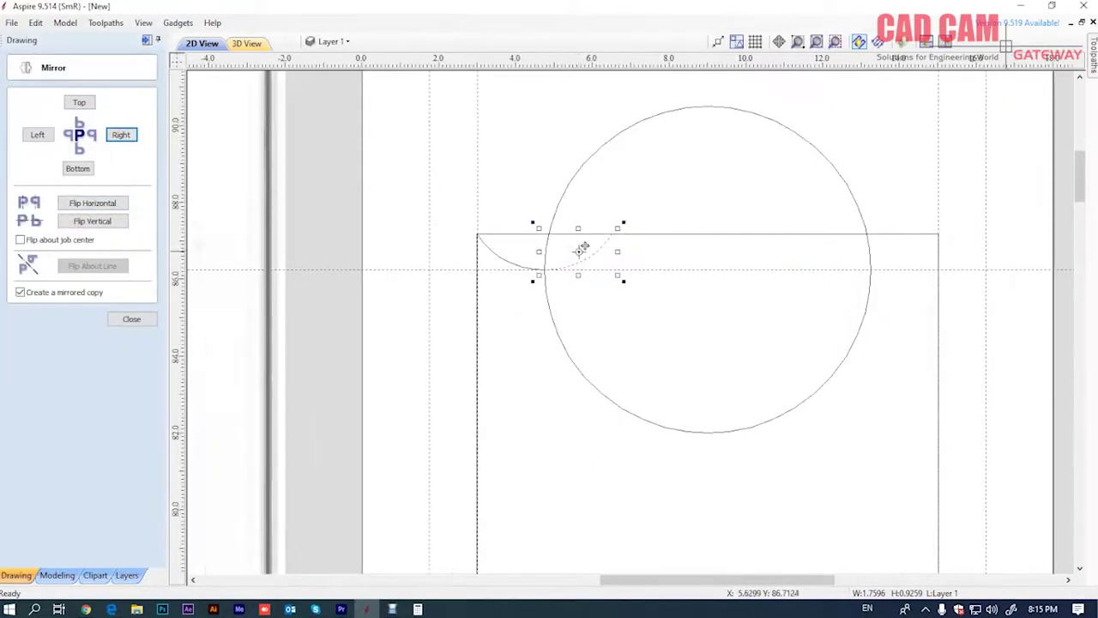
{"action": "mouse_move", "coordinate": [575, 253]}
{"action": "left_mouse_down"}
{"action": "mouse_move", "coordinate": [881, 266]}
{"action": "mouse_move", "coordinate": [892, 250]}
{"action": "left_mouse_up"}
{"action": "scroll", "coordinate": [948, 248], "scroll_direction": "up", "scroll_amount": 2}
{"action": "scroll", "coordinate": [953, 247], "scroll_direction": "up", "scroll_amount": 2}
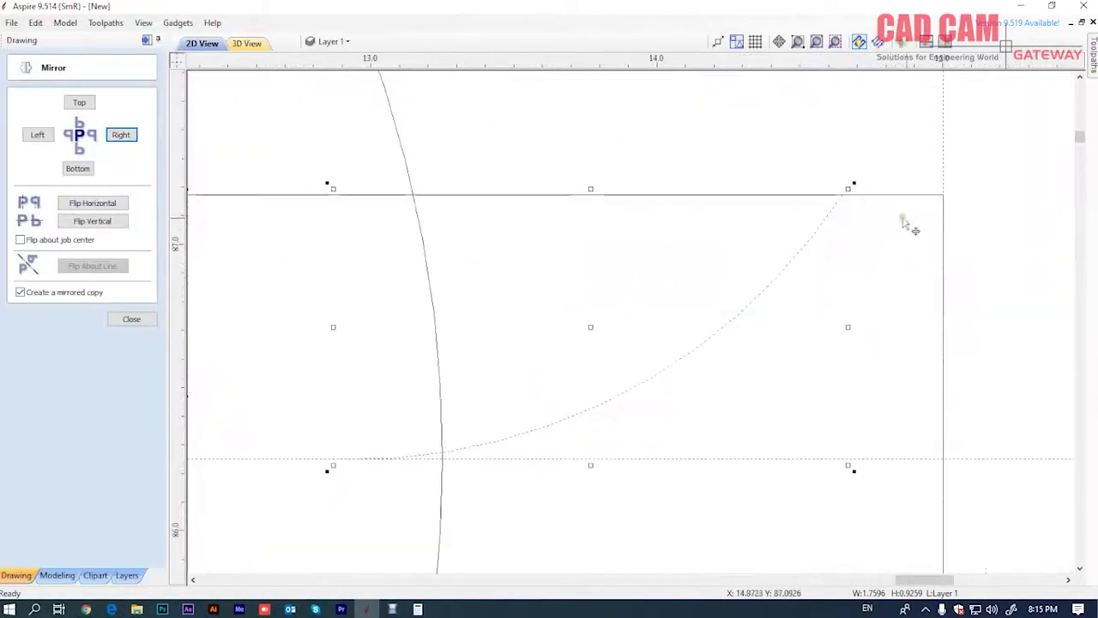
{"action": "left_click_drag", "start_coordinate": [846, 191], "coordinate": [942, 199]}
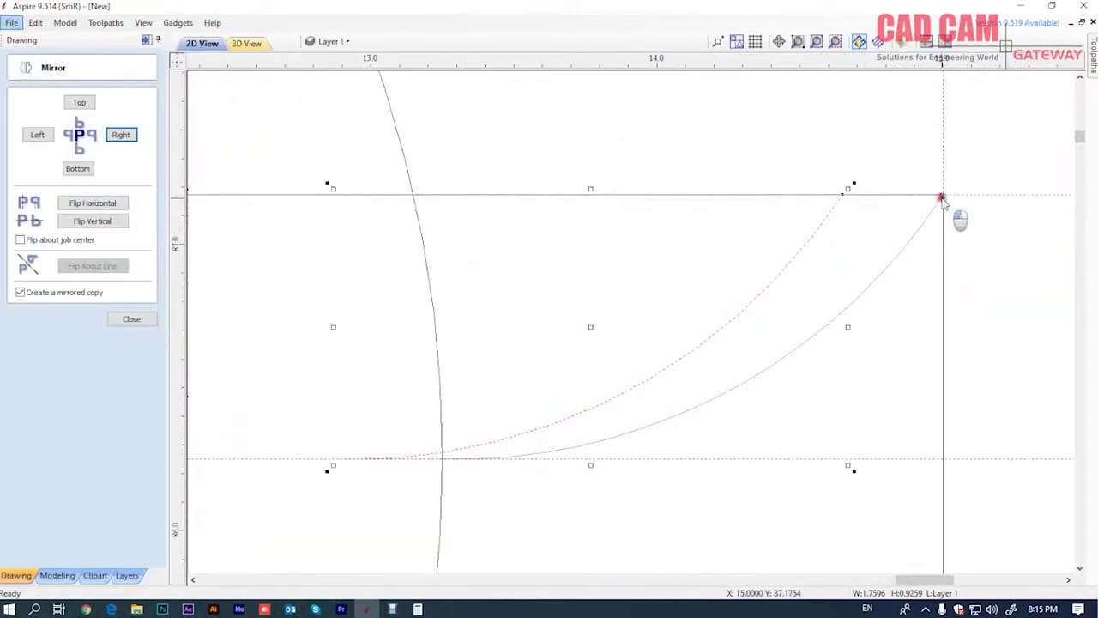
{"action": "scroll", "coordinate": [853, 238], "scroll_direction": "down", "scroll_amount": 2}
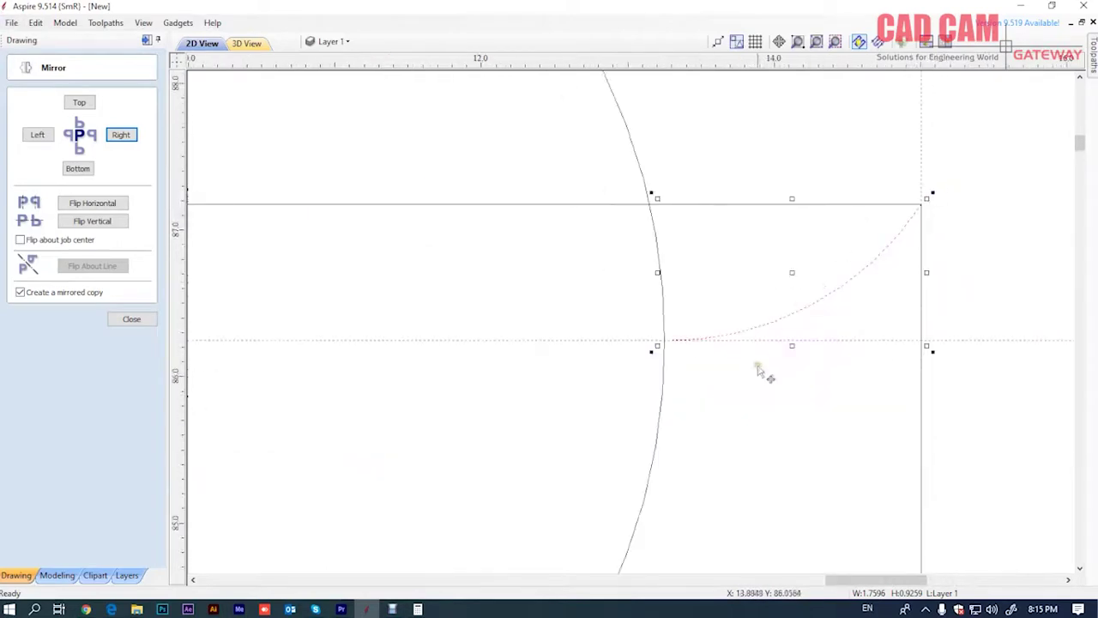
{"action": "scroll", "coordinate": [760, 367], "scroll_direction": "down", "scroll_amount": 2}
{"action": "scroll", "coordinate": [755, 362], "scroll_direction": "down", "scroll_amount": 1}
{"action": "scroll", "coordinate": [721, 369], "scroll_direction": "down", "scroll_amount": 1}
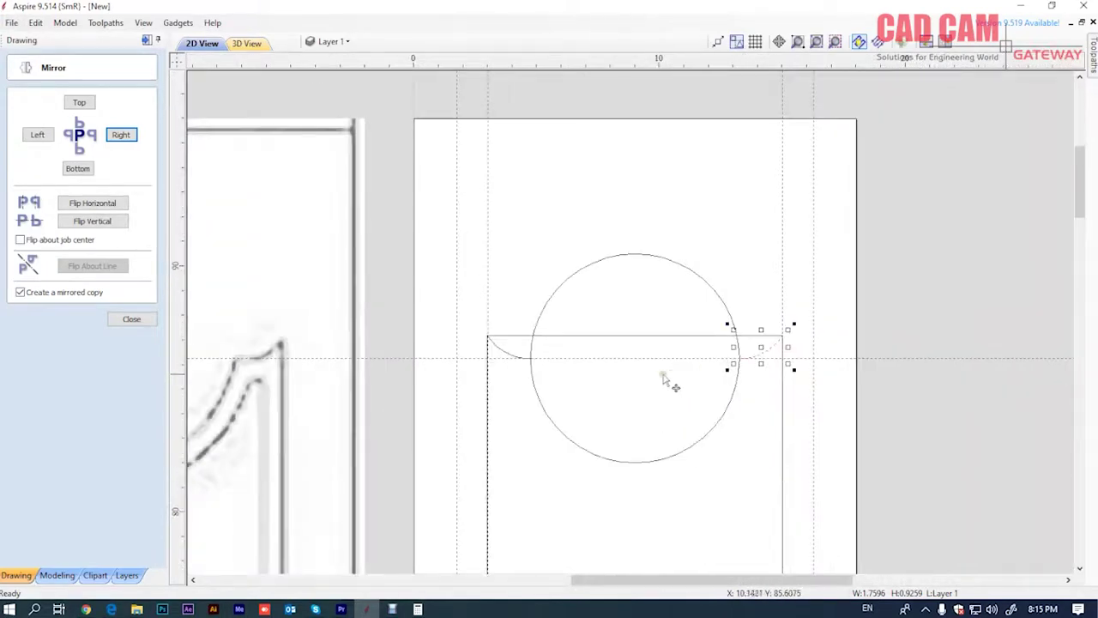
{"action": "scroll", "coordinate": [673, 376], "scroll_direction": "up", "scroll_amount": 1}
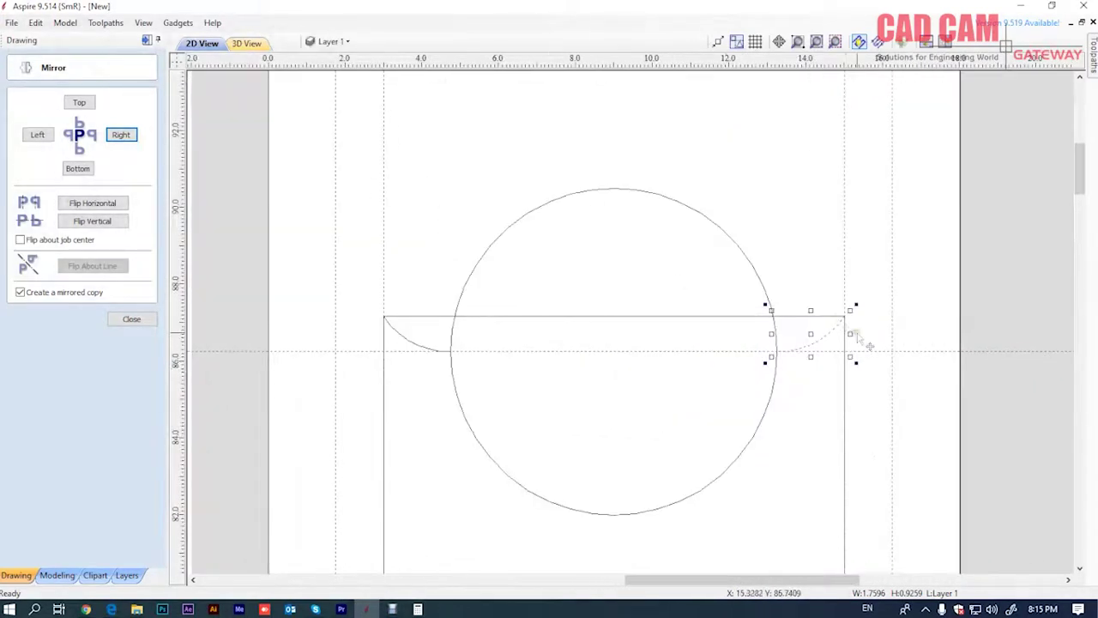
{"action": "left_click", "coordinate": [131, 319]}
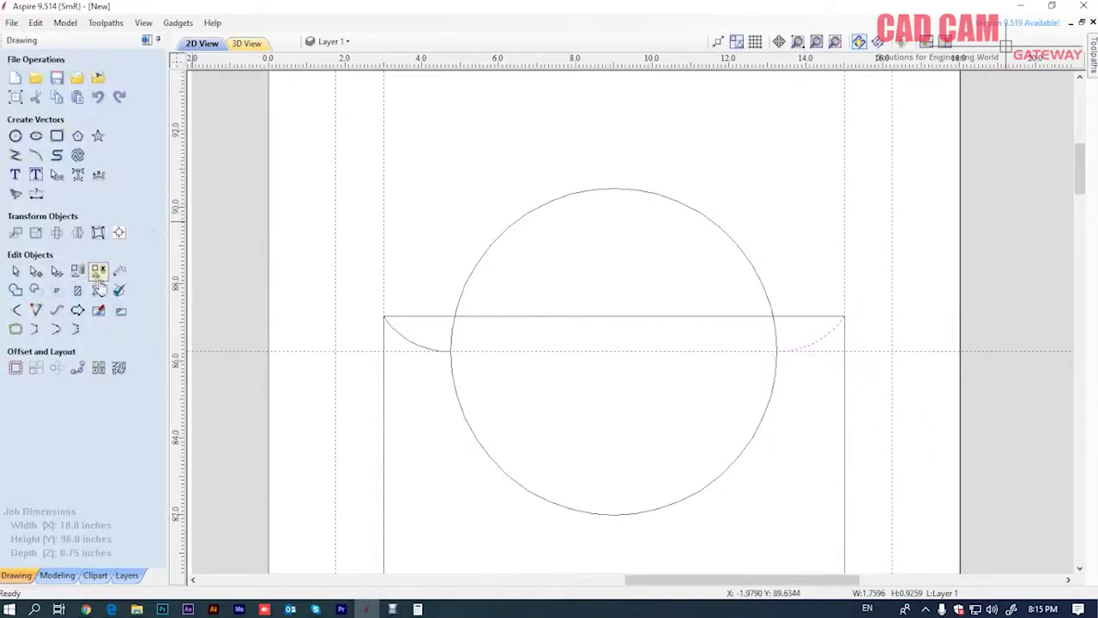
Trim the three top-edge segments and the circle's upper half to leave a scalloped top
{"action": "left_click", "coordinate": [118, 310]}
{"action": "left_click", "coordinate": [412, 319]}
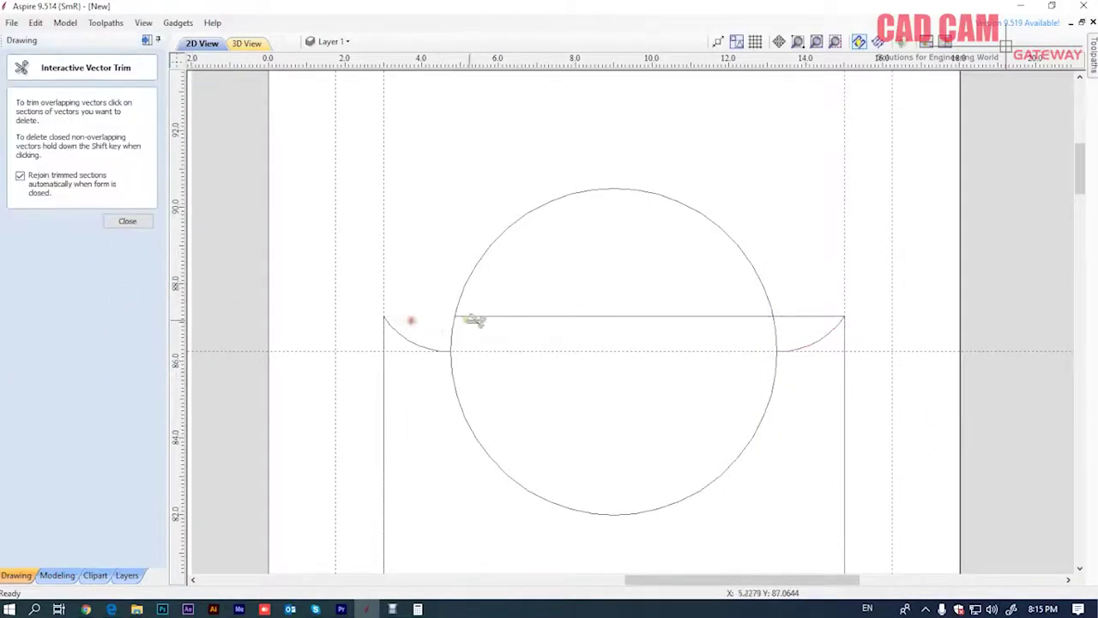
{"action": "left_click", "coordinate": [492, 318]}
{"action": "left_click", "coordinate": [826, 319]}
{"action": "left_click", "coordinate": [771, 311]}
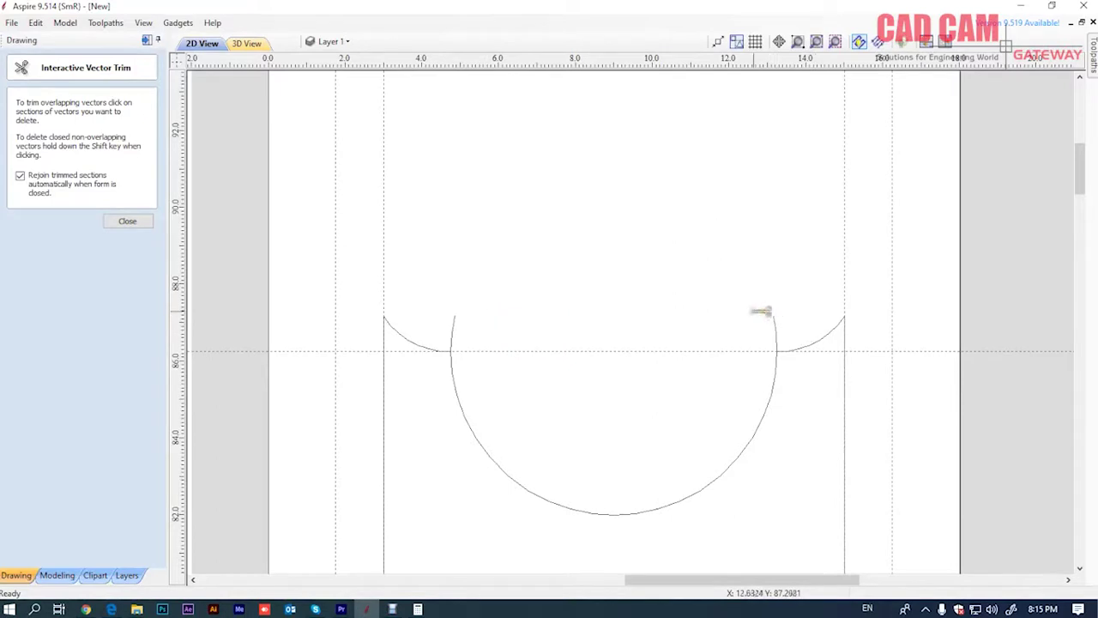
{"action": "scroll", "coordinate": [491, 338], "scroll_direction": "down", "scroll_amount": 2}
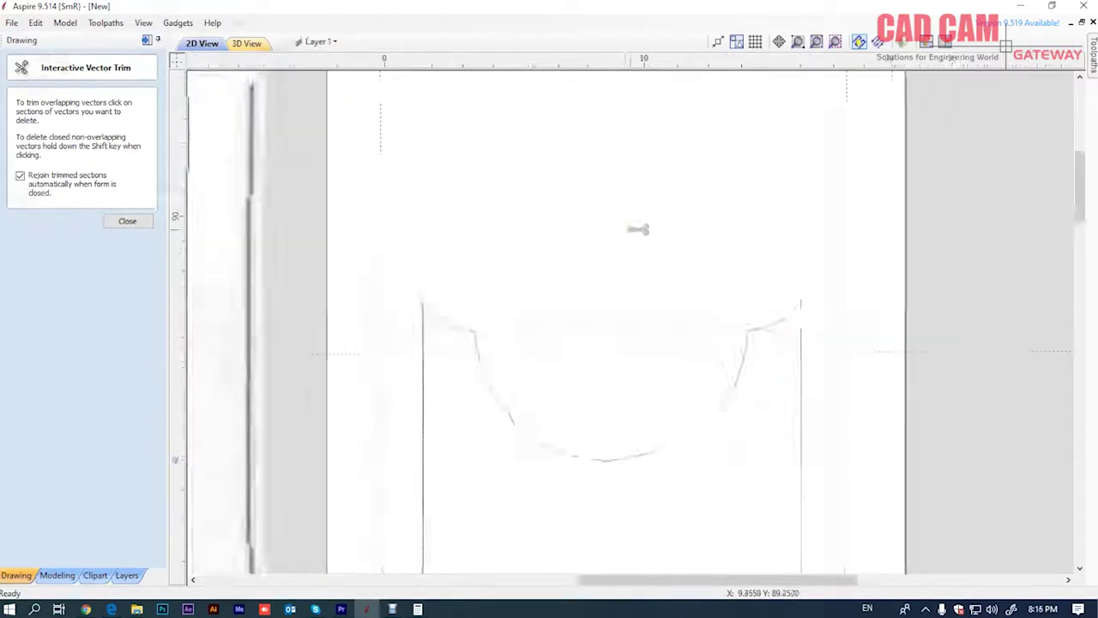
{"action": "scroll", "coordinate": [635, 228], "scroll_direction": "down", "scroll_amount": 3}
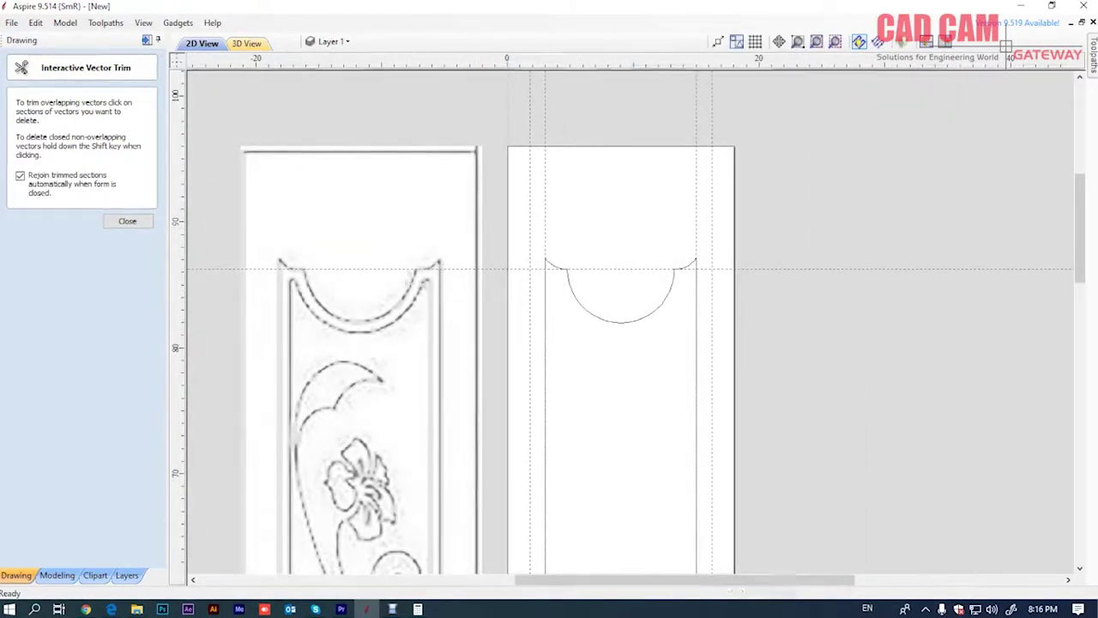
{"action": "left_click", "coordinate": [127, 221]}
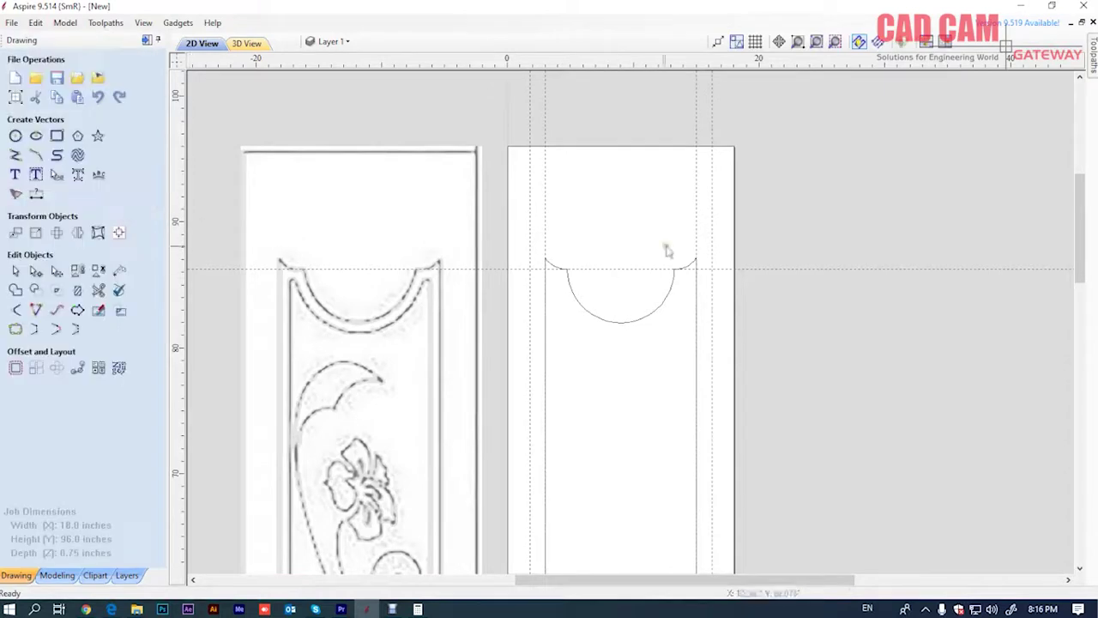
{"action": "scroll", "coordinate": [694, 278], "scroll_direction": "up", "scroll_amount": 5}
{"action": "scroll", "coordinate": [560, 146], "scroll_direction": "down", "scroll_amount": 2}
{"action": "scroll", "coordinate": [674, 221], "scroll_direction": "down", "scroll_amount": 1}
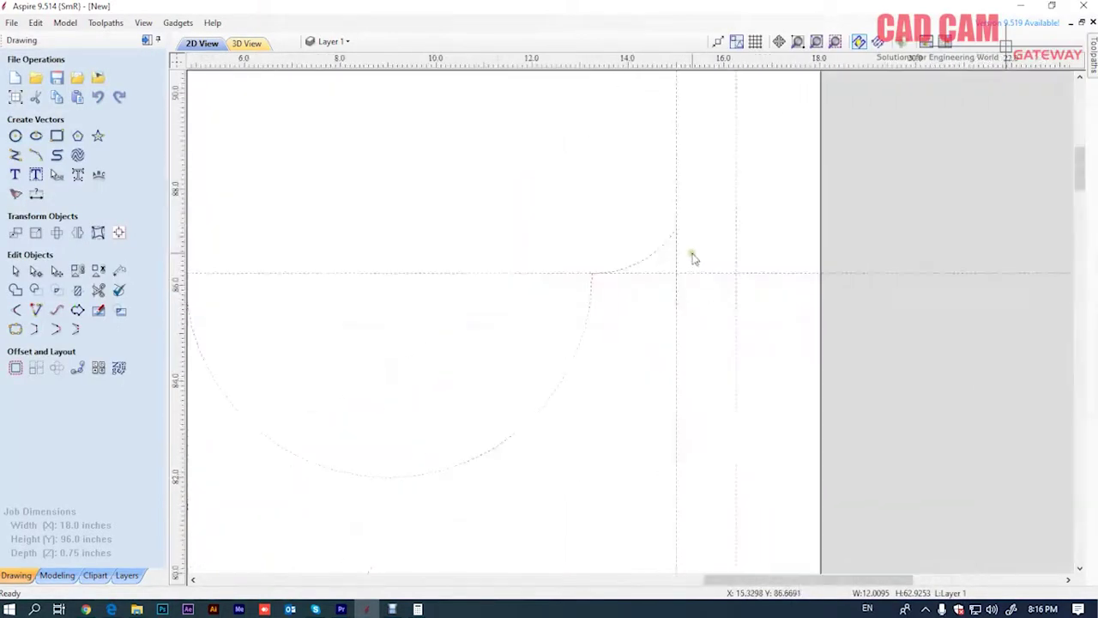
{"action": "scroll", "coordinate": [692, 254], "scroll_direction": "down", "scroll_amount": 1}
{"action": "scroll", "coordinate": [684, 254], "scroll_direction": "down", "scroll_amount": 2}
{"action": "scroll", "coordinate": [619, 294], "scroll_direction": "down", "scroll_amount": 2}
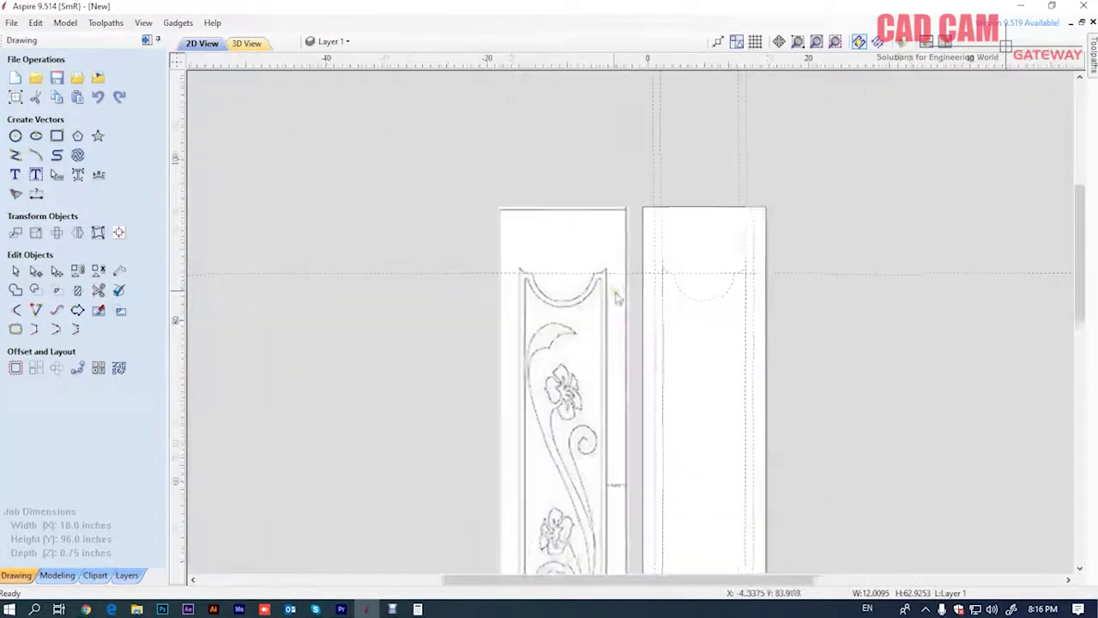
{"action": "scroll", "coordinate": [743, 310], "scroll_direction": "up", "scroll_amount": 2}
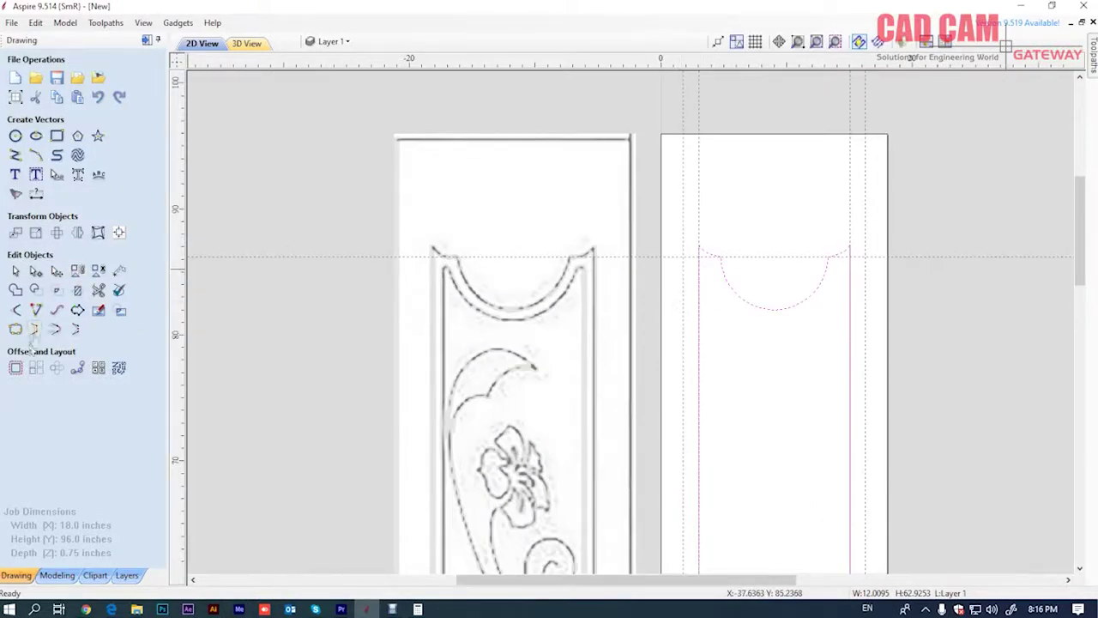
Offset the scalloped border 0.75 inches inward to form a double-line frame
{"action": "left_click", "coordinate": [15, 367]}
{"action": "left_click_drag", "start_coordinate": [79, 178], "coordinate": [12, 187]}
{"action": "type", "text": ".75"}
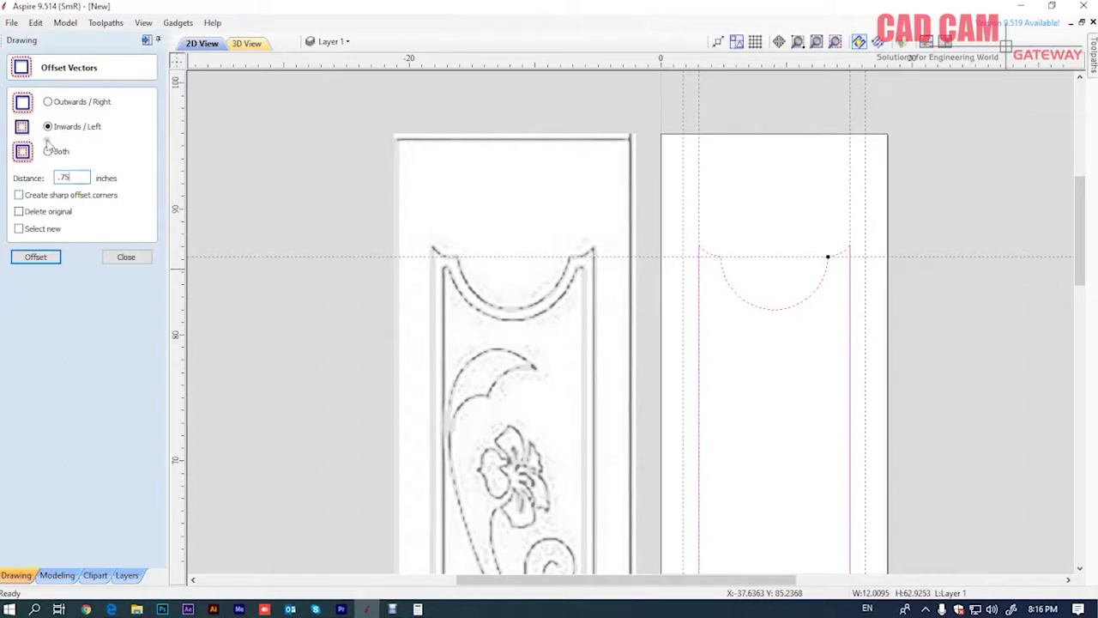
{"action": "left_click", "coordinate": [38, 258]}
{"action": "scroll", "coordinate": [575, 285], "scroll_direction": "down", "scroll_amount": 3}
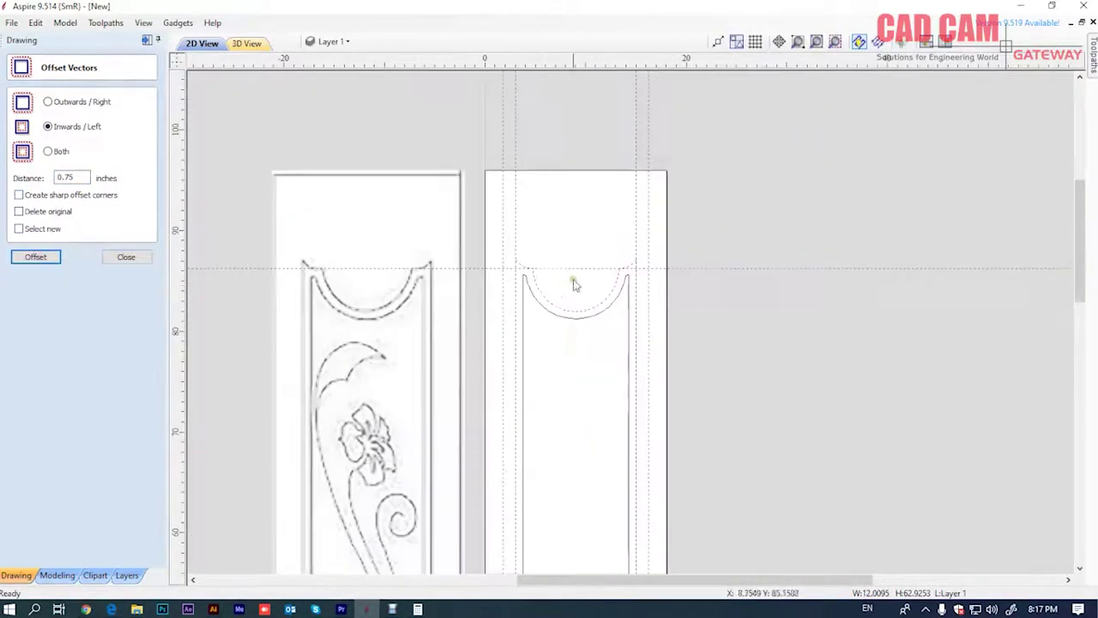
{"action": "scroll", "coordinate": [527, 292], "scroll_direction": "up", "scroll_amount": 1}
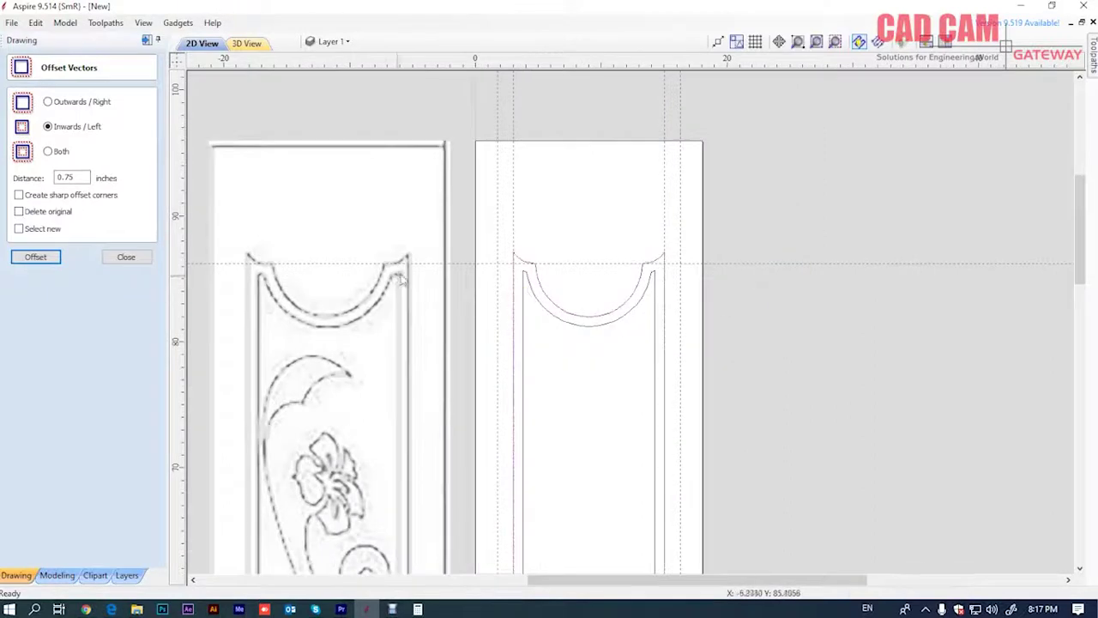
{"action": "scroll", "coordinate": [734, 352], "scroll_direction": "down", "scroll_amount": 2}
{"action": "scroll", "coordinate": [734, 352], "scroll_direction": "down", "scroll_amount": 2}
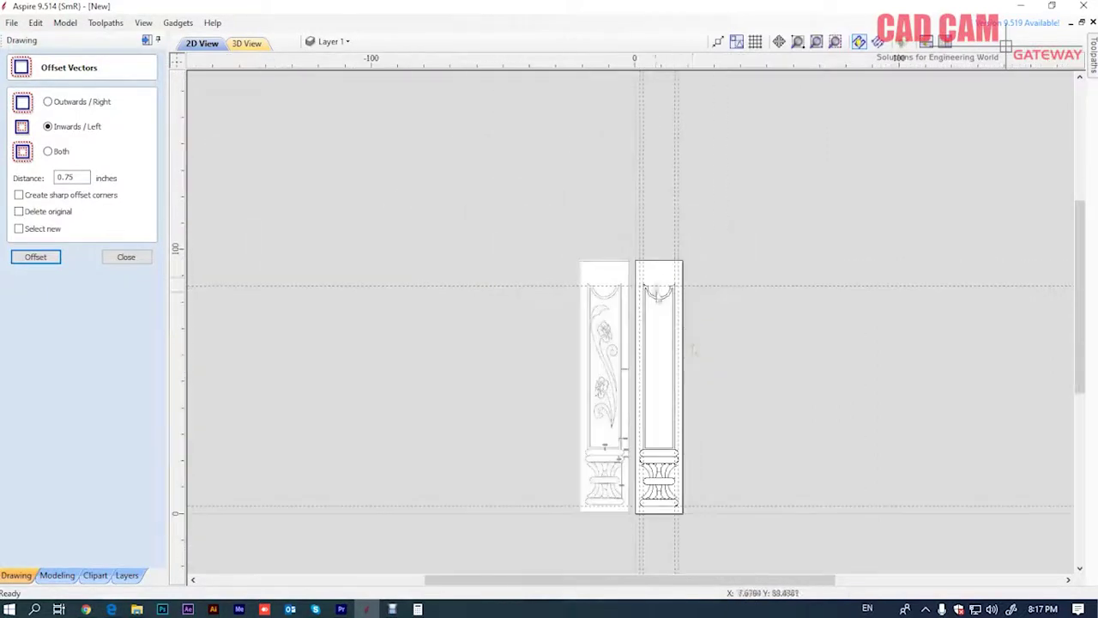
{"action": "scroll", "coordinate": [734, 360], "scroll_direction": "up", "scroll_amount": 1}
{"action": "scroll", "coordinate": [736, 375], "scroll_direction": "up", "scroll_amount": 1}
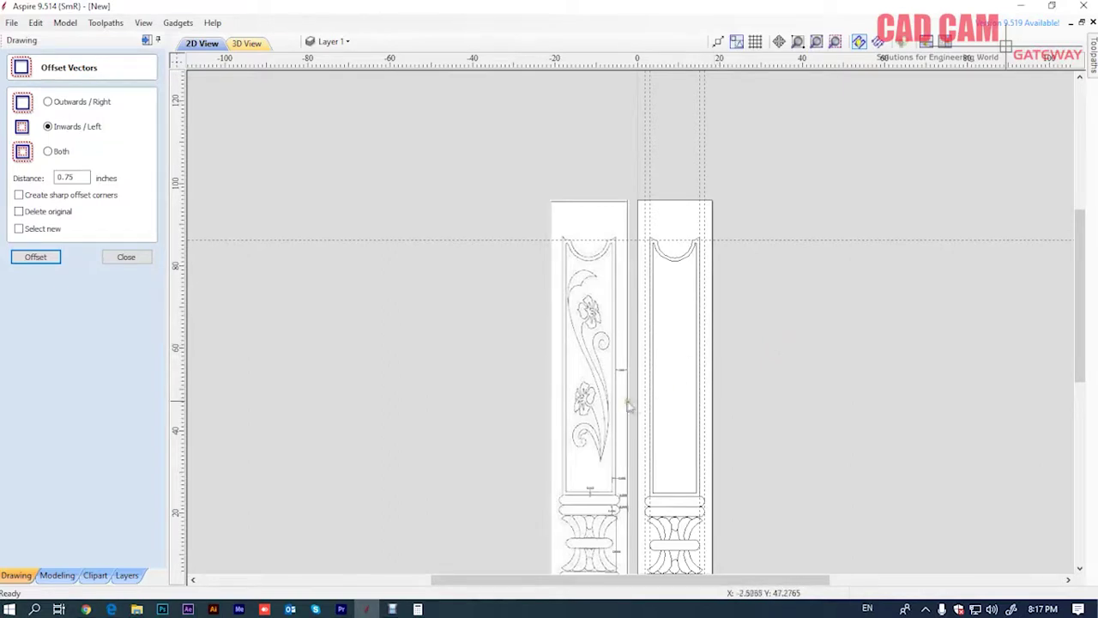
{"action": "scroll", "coordinate": [629, 409], "scroll_direction": "up", "scroll_amount": 1}
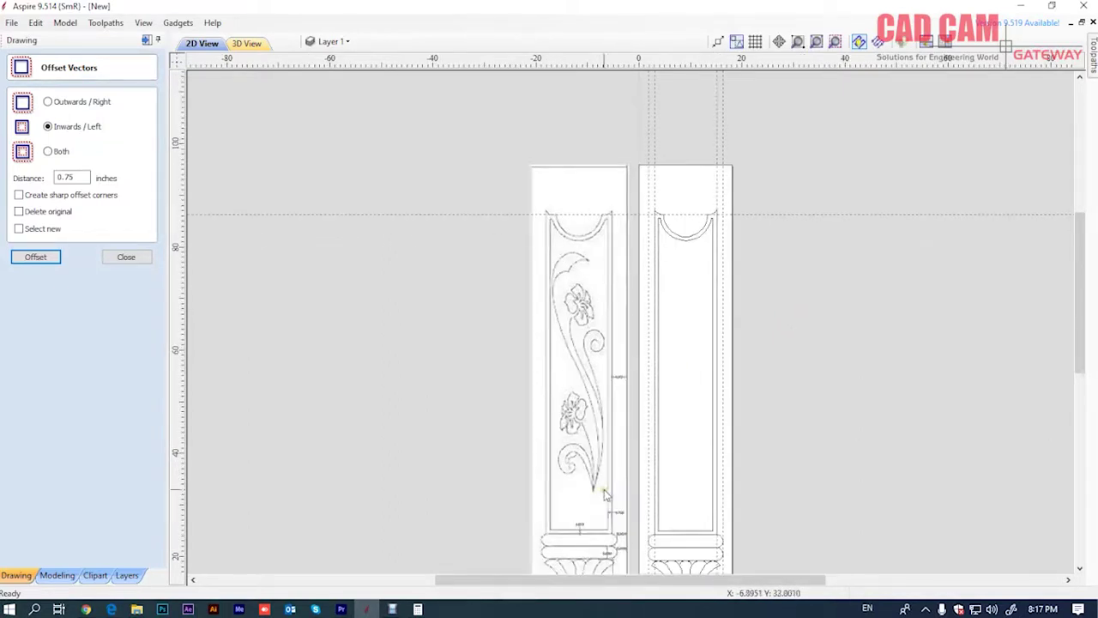
{"action": "scroll", "coordinate": [603, 495], "scroll_direction": "up", "scroll_amount": 2}
{"action": "scroll", "coordinate": [539, 483], "scroll_direction": "up", "scroll_amount": 1}
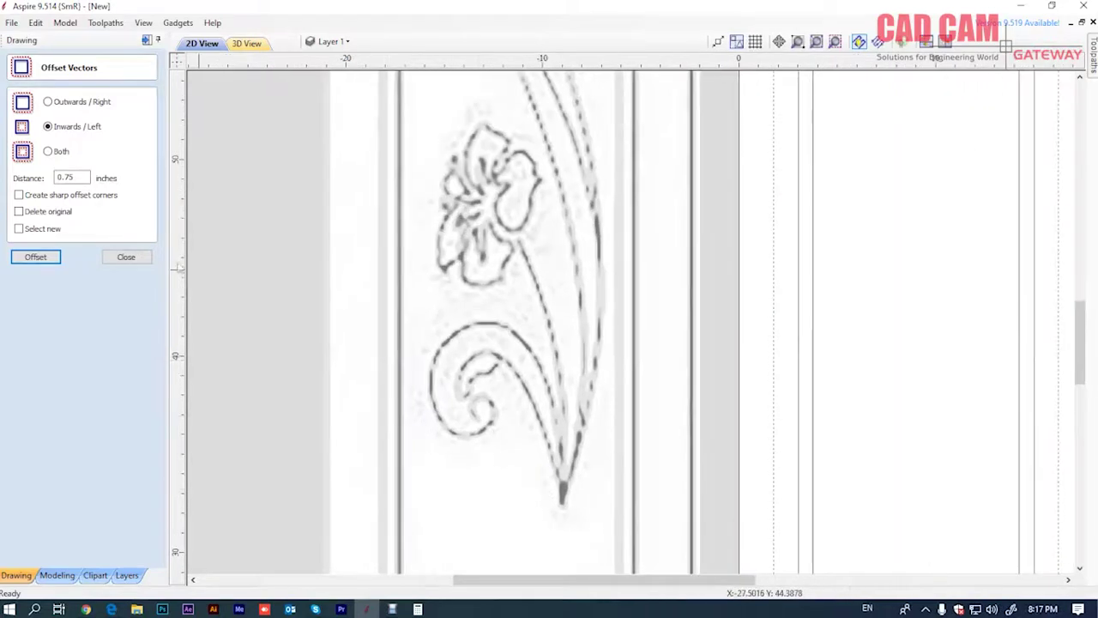
{"action": "left_click", "coordinate": [120, 257]}
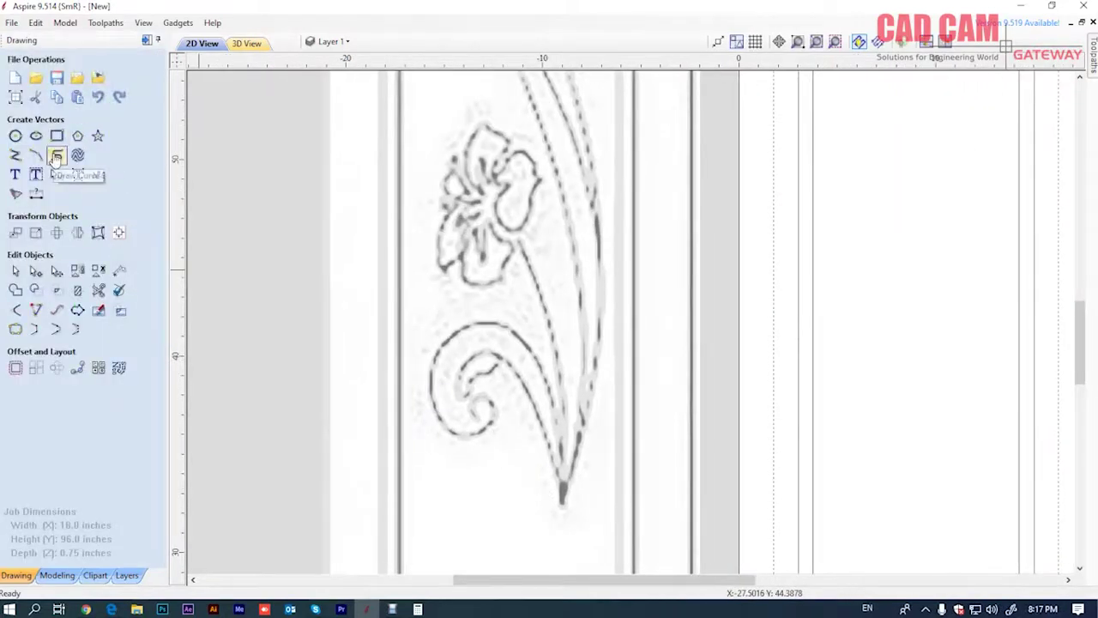
Trace the swirl's inner outline with curve nodes, from the inner curl down toward the stem
{"action": "left_click", "coordinate": [56, 157]}
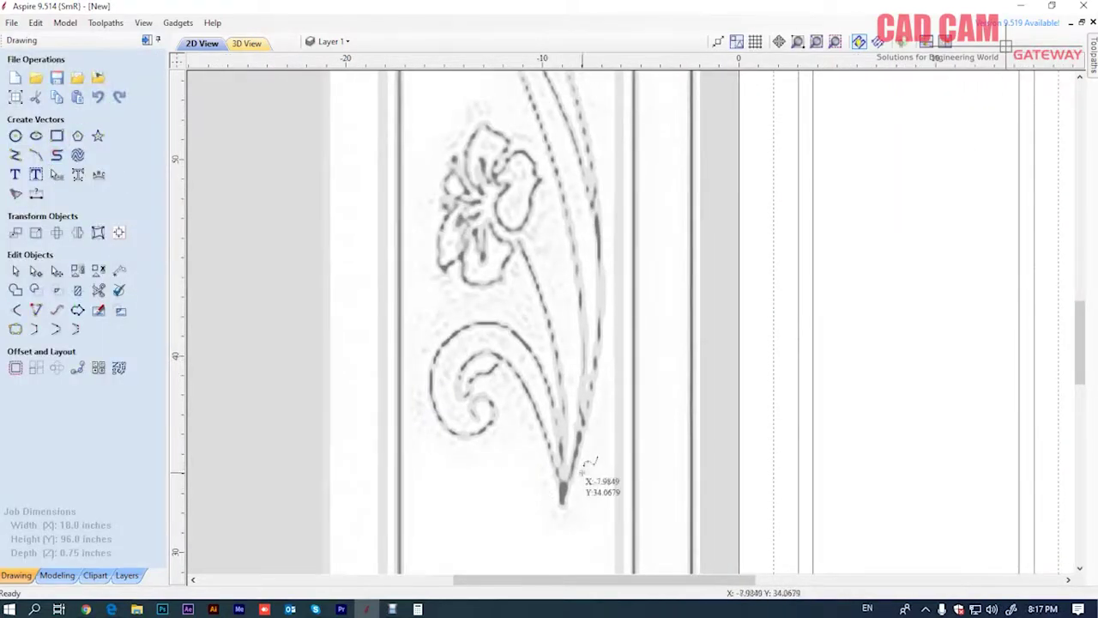
{"action": "scroll", "coordinate": [559, 484], "scroll_direction": "up", "scroll_amount": 1}
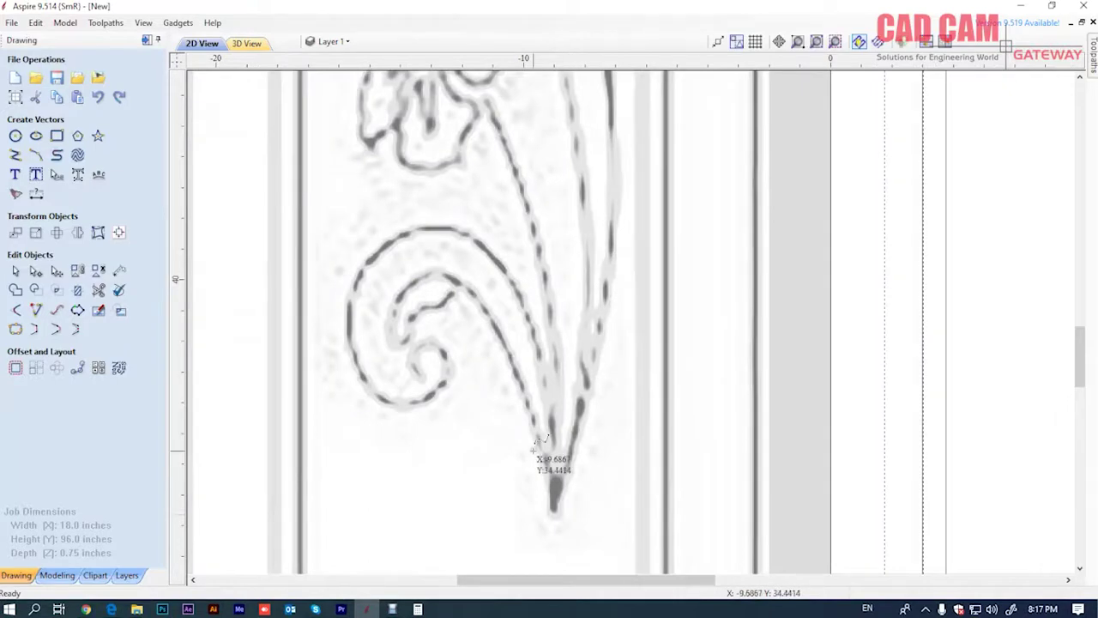
{"action": "scroll", "coordinate": [531, 442], "scroll_direction": "up", "scroll_amount": 1}
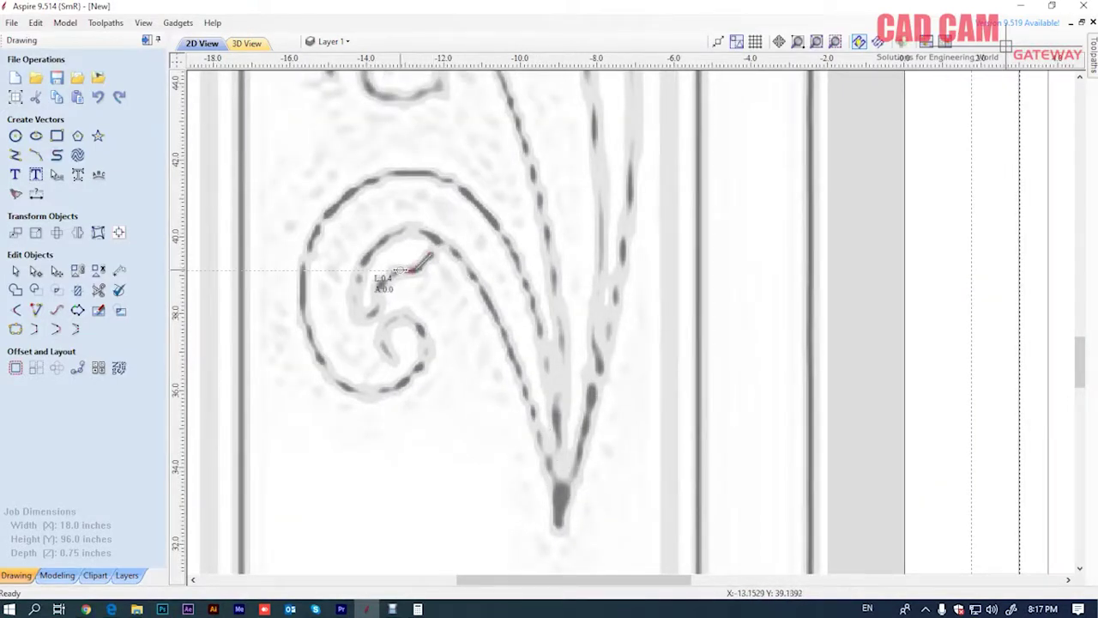
{"action": "scroll", "coordinate": [383, 277], "scroll_direction": "up", "scroll_amount": 4}
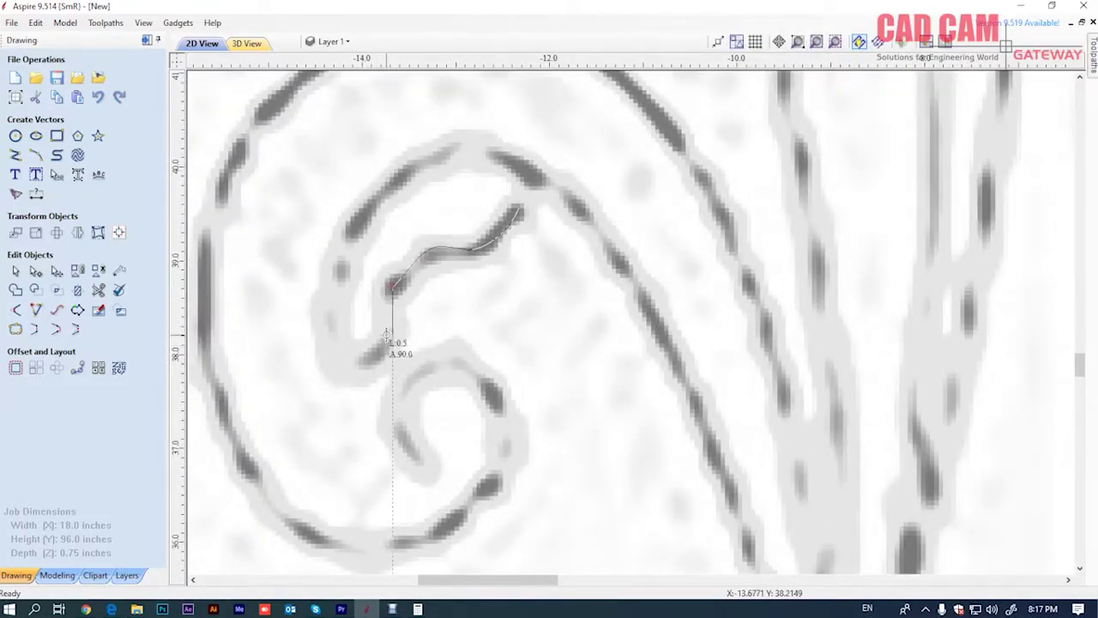
{"action": "left_click_drag", "start_coordinate": [383, 337], "coordinate": [343, 352]}
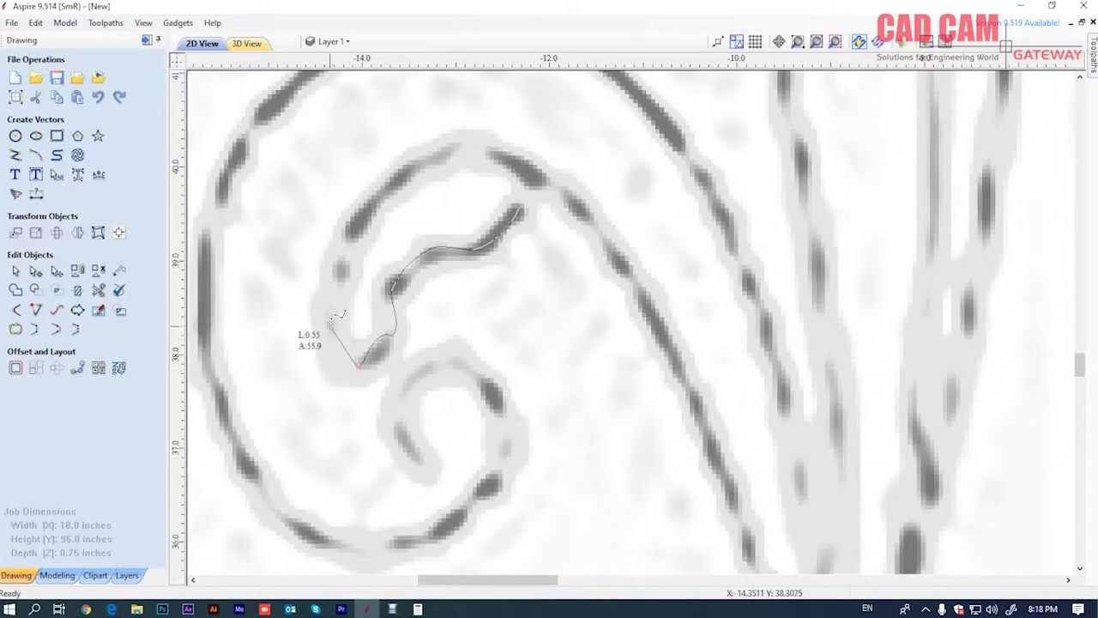
{"action": "left_click", "coordinate": [356, 226]}
{"action": "left_click", "coordinate": [436, 154]}
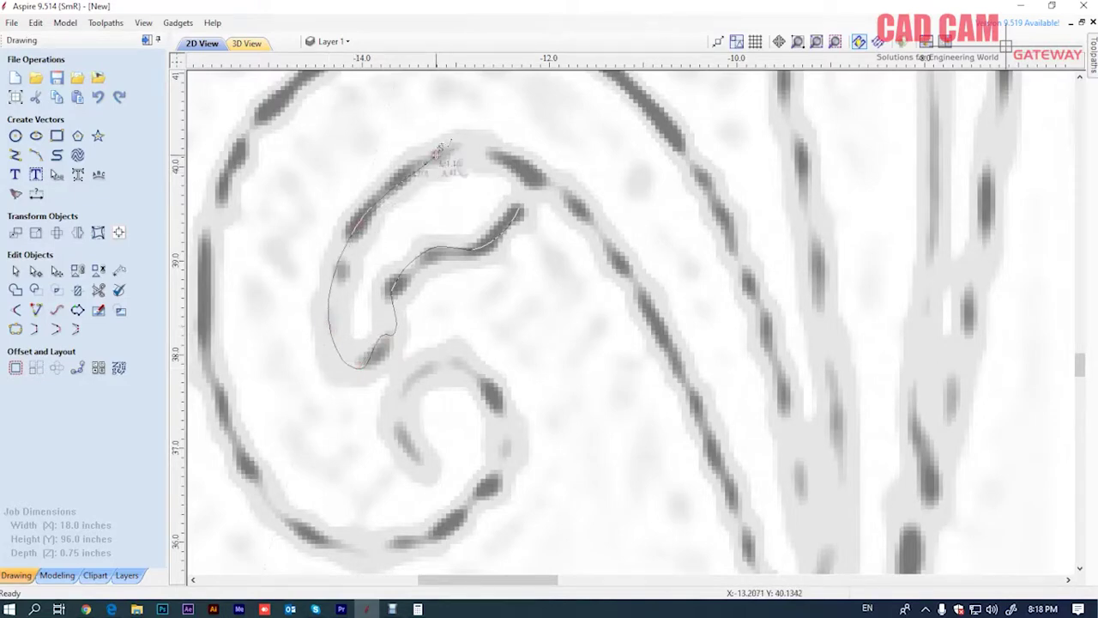
{"action": "left_click_drag", "start_coordinate": [520, 166], "coordinate": [534, 168]}
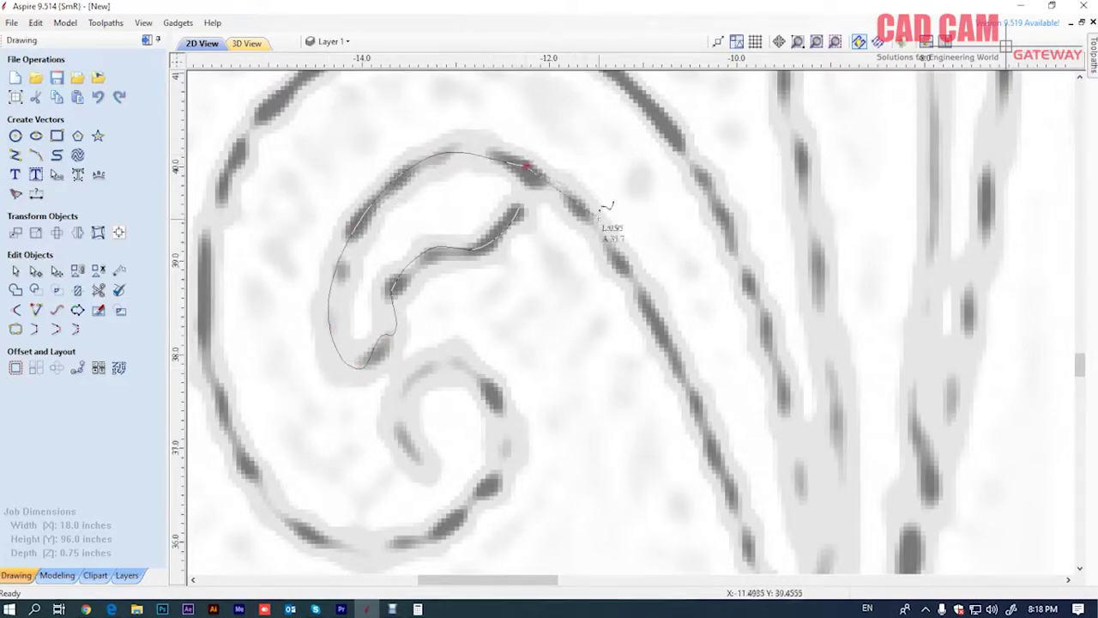
{"action": "left_click", "coordinate": [630, 276]}
{"action": "scroll", "coordinate": [632, 257], "scroll_direction": "down", "scroll_amount": 3}
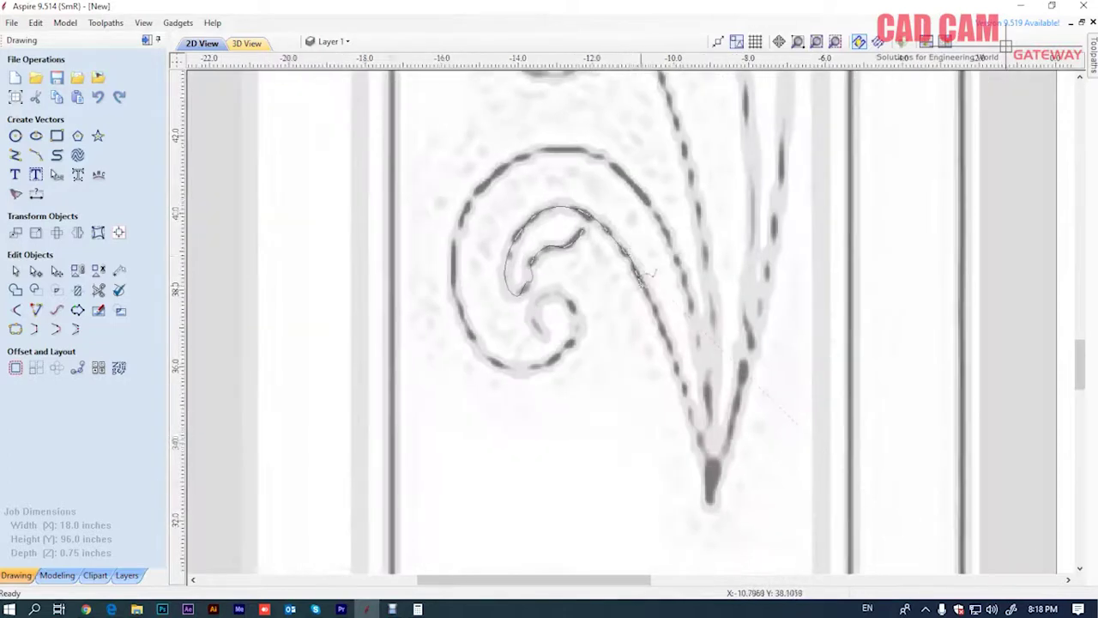
{"action": "scroll", "coordinate": [649, 332], "scroll_direction": "up", "scroll_amount": 1}
{"action": "left_click", "coordinate": [665, 324]}
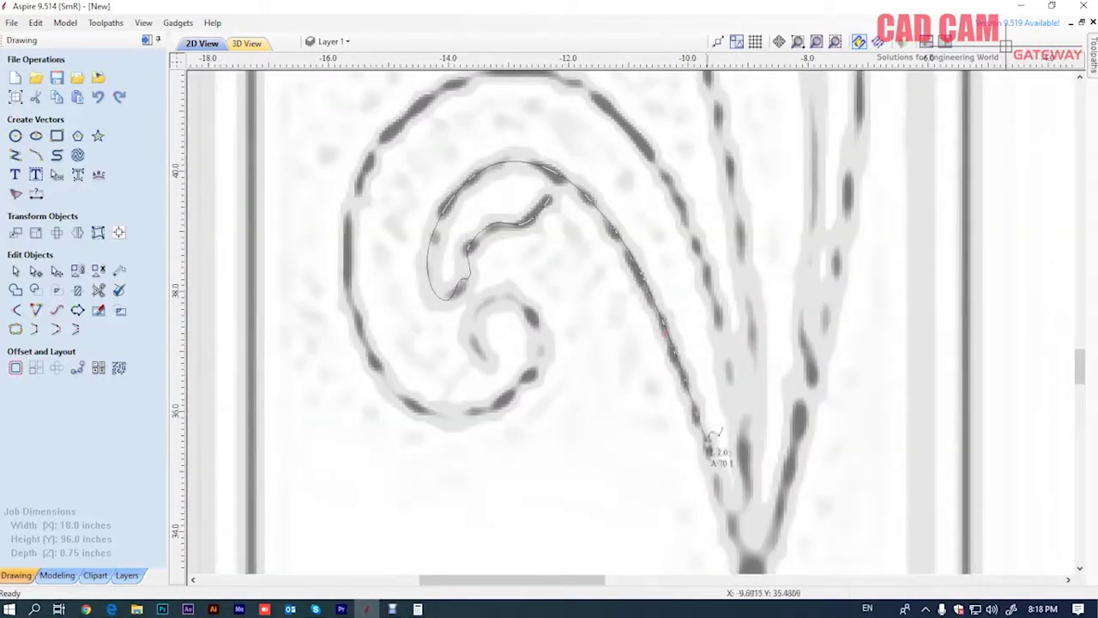
{"action": "scroll", "coordinate": [708, 442], "scroll_direction": "down", "scroll_amount": 1}
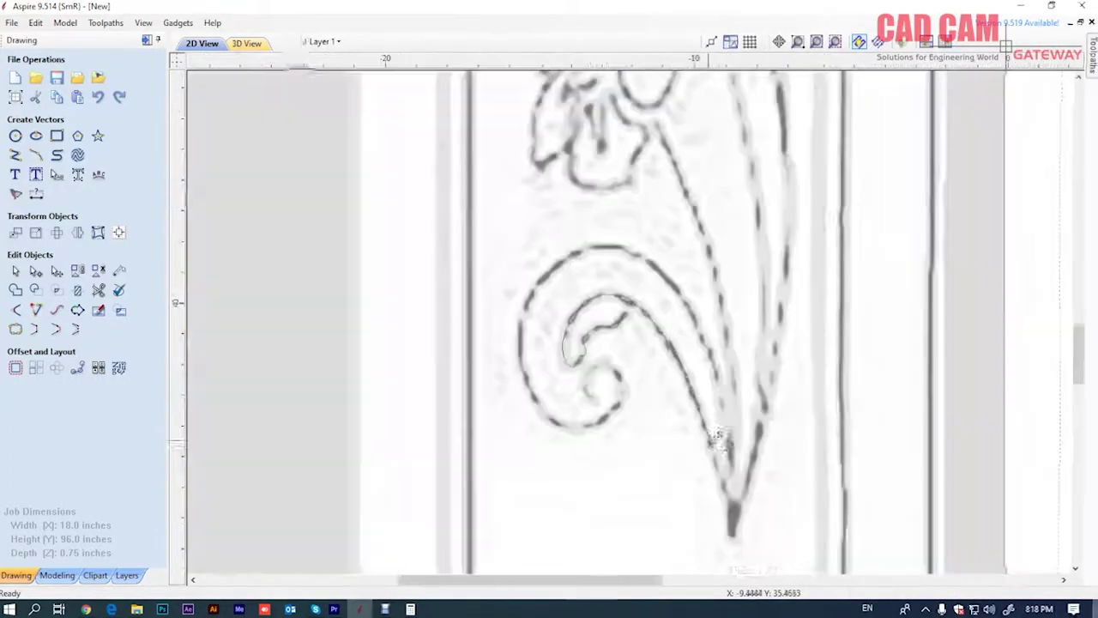
{"action": "scroll", "coordinate": [729, 513], "scroll_direction": "up", "scroll_amount": 1}
{"action": "scroll", "coordinate": [729, 506], "scroll_direction": "up", "scroll_amount": 1}
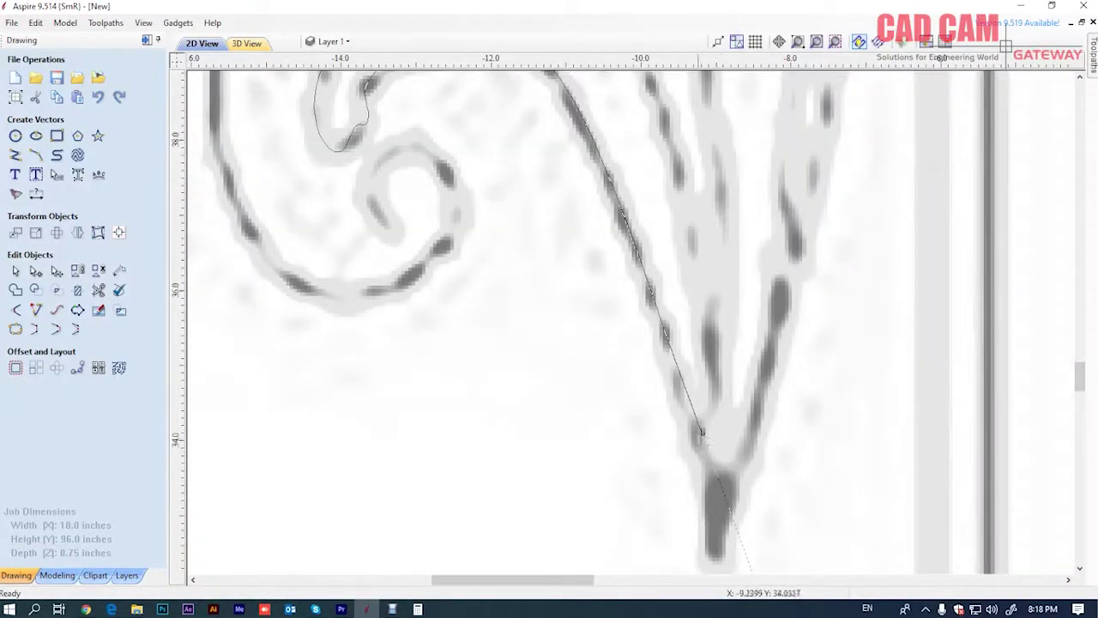
{"action": "scroll", "coordinate": [696, 432], "scroll_direction": "up", "scroll_amount": 4}
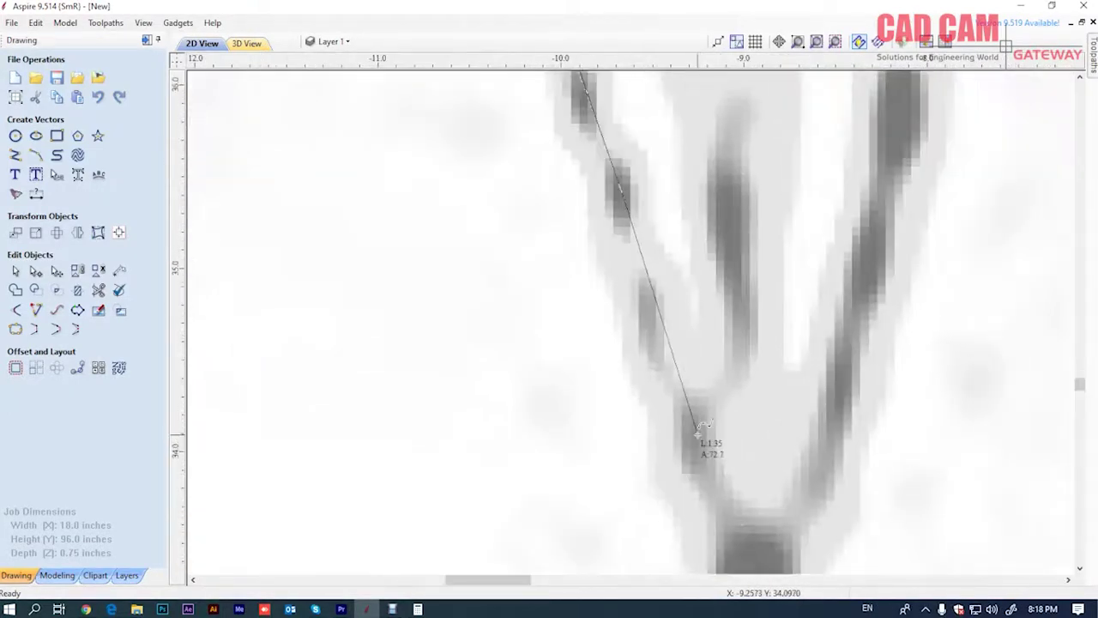
{"action": "scroll", "coordinate": [694, 437], "scroll_direction": "down", "scroll_amount": 3}
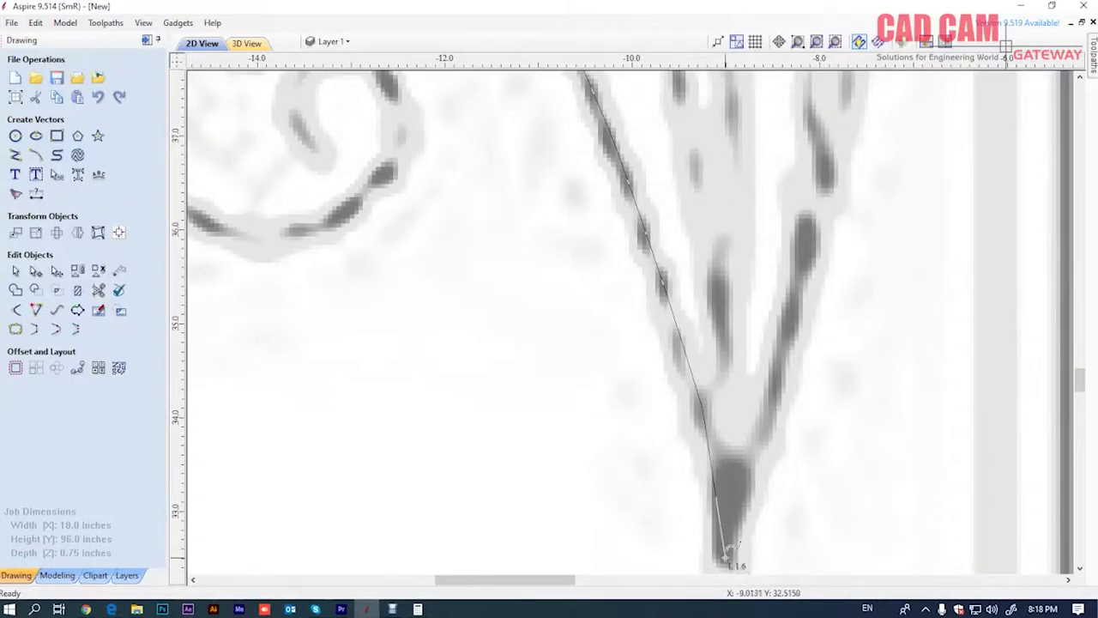
{"action": "scroll", "coordinate": [727, 553], "scroll_direction": "down", "scroll_amount": 3}
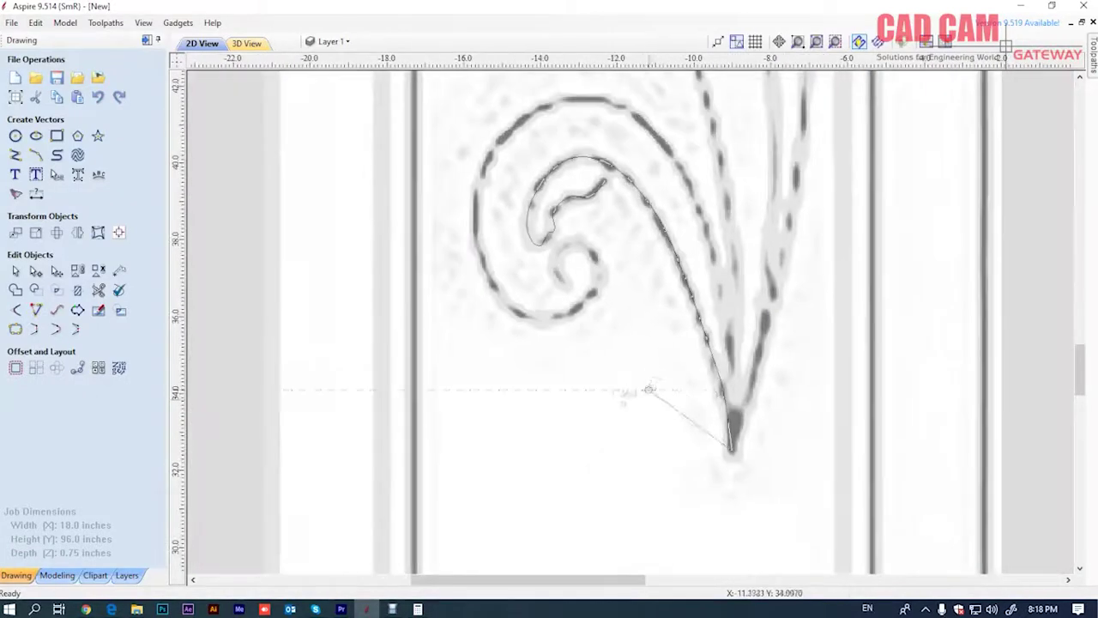
{"action": "scroll", "coordinate": [578, 279], "scroll_direction": "up", "scroll_amount": 3}
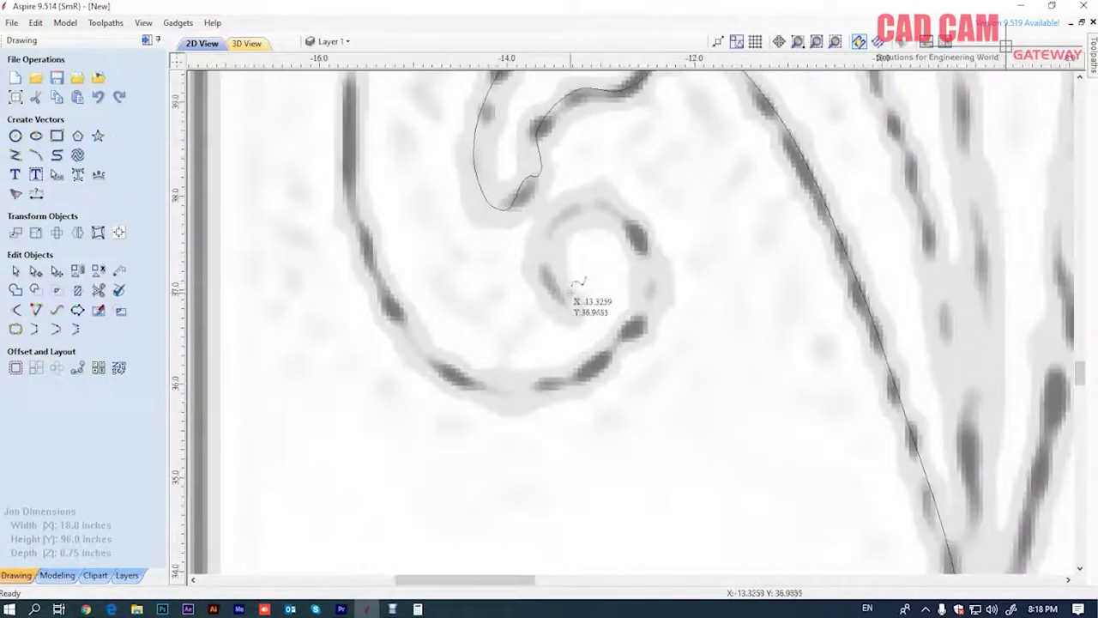
Continue the curve around the small curl and along the outer swirl's lower edge
{"action": "left_click", "coordinate": [542, 241]}
{"action": "left_click", "coordinate": [592, 199]}
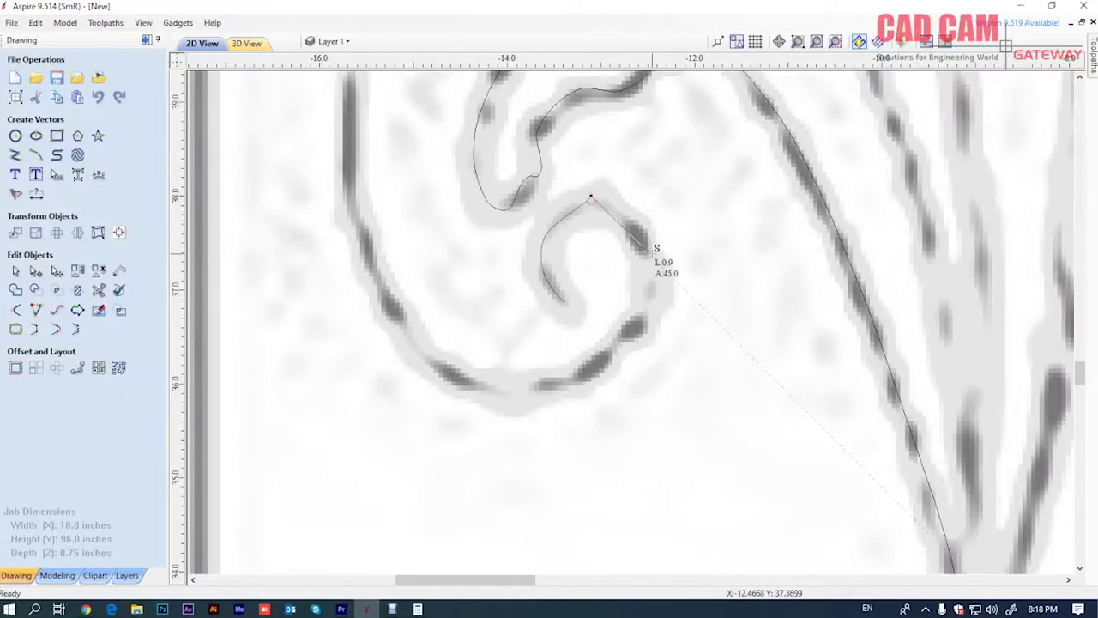
{"action": "left_click", "coordinate": [648, 251]}
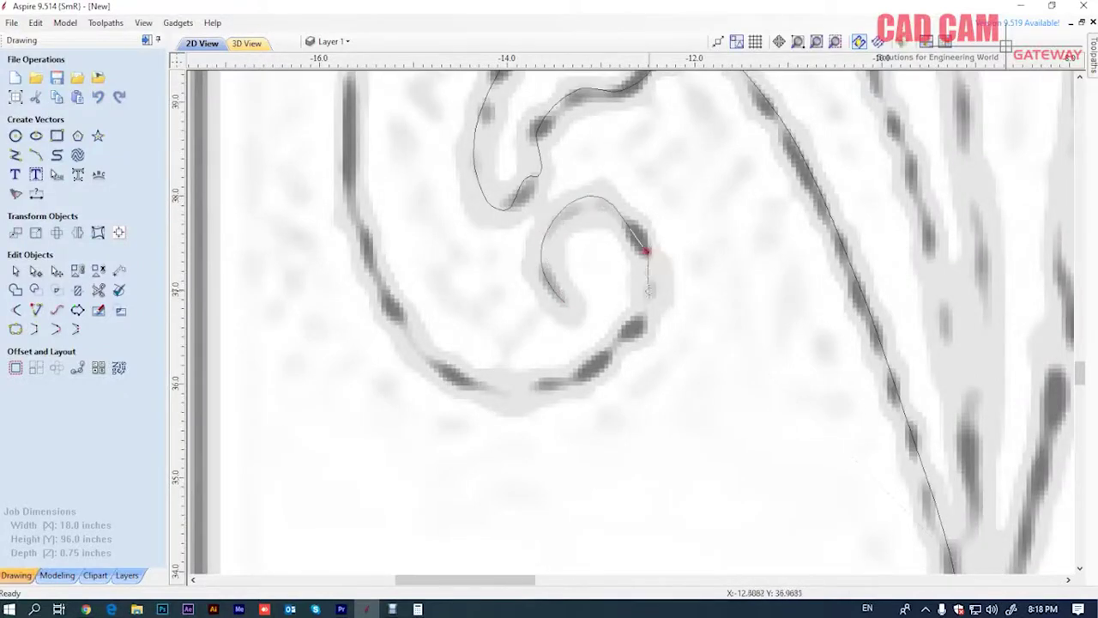
{"action": "left_click", "coordinate": [612, 343]}
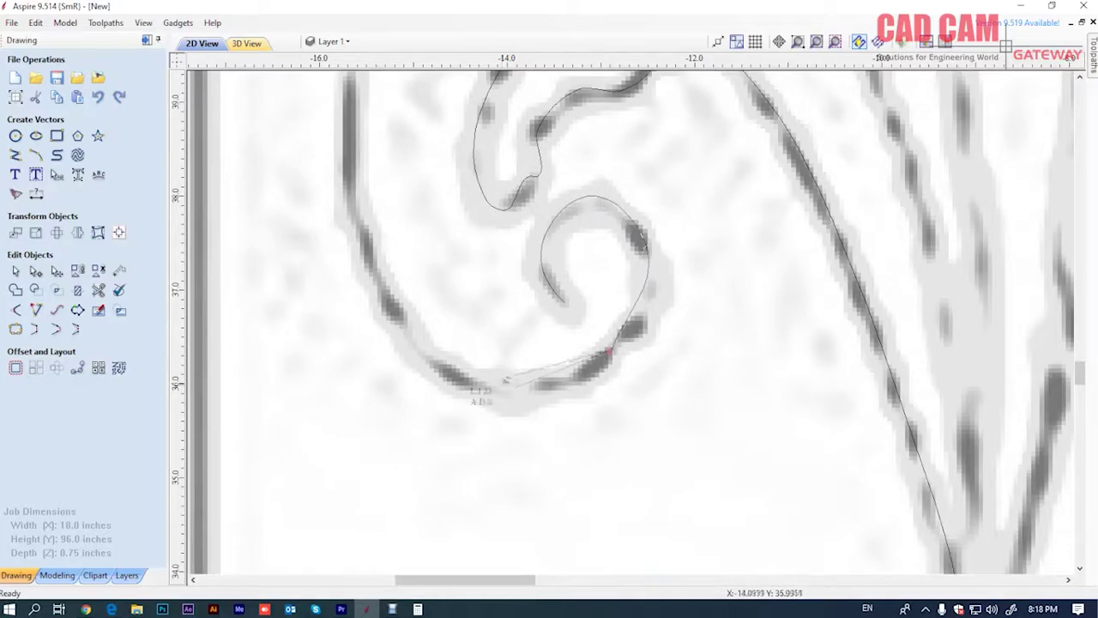
{"action": "left_click", "coordinate": [455, 376]}
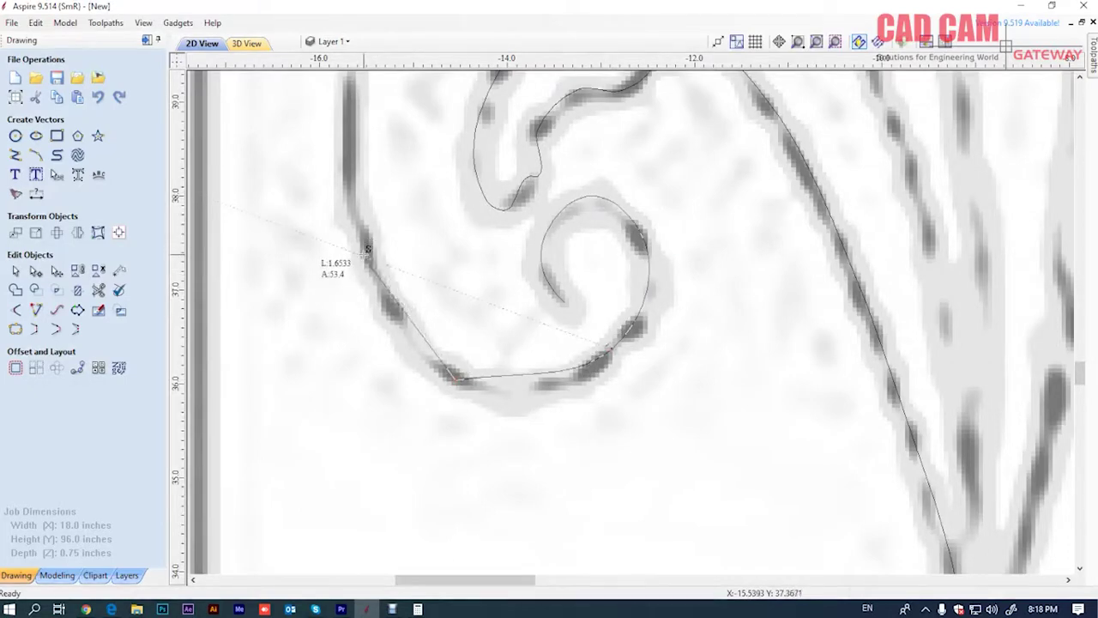
{"action": "left_click", "coordinate": [364, 250]}
{"action": "scroll", "coordinate": [412, 257], "scroll_direction": "down", "scroll_amount": 3}
{"action": "scroll", "coordinate": [407, 214], "scroll_direction": "up", "scroll_amount": 2}
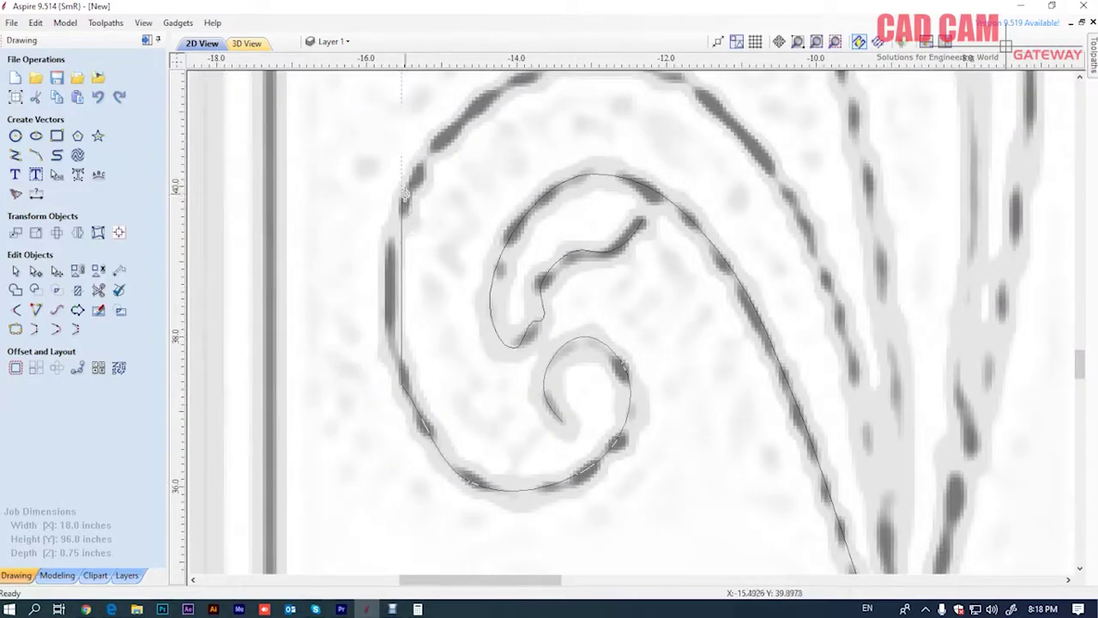
Carry the curve over the outer swirl's top and down to its pointed tip
{"action": "left_click", "coordinate": [404, 203]}
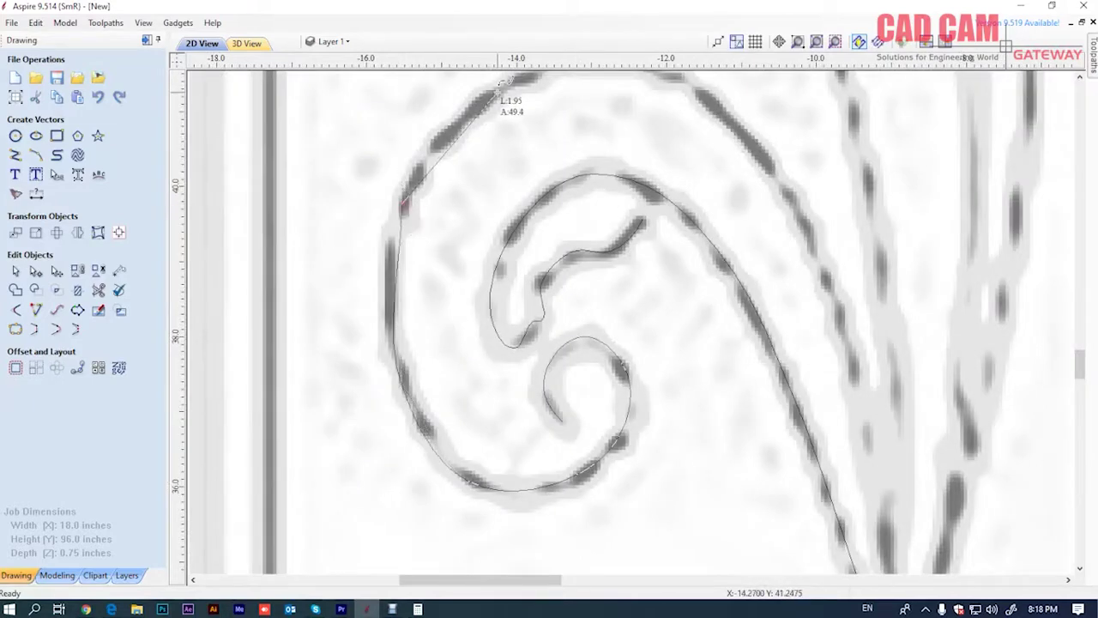
{"action": "left_click", "coordinate": [504, 79]}
{"action": "scroll", "coordinate": [480, 154], "scroll_direction": "down", "scroll_amount": 2}
{"action": "scroll", "coordinate": [453, 248], "scroll_direction": "up", "scroll_amount": 2}
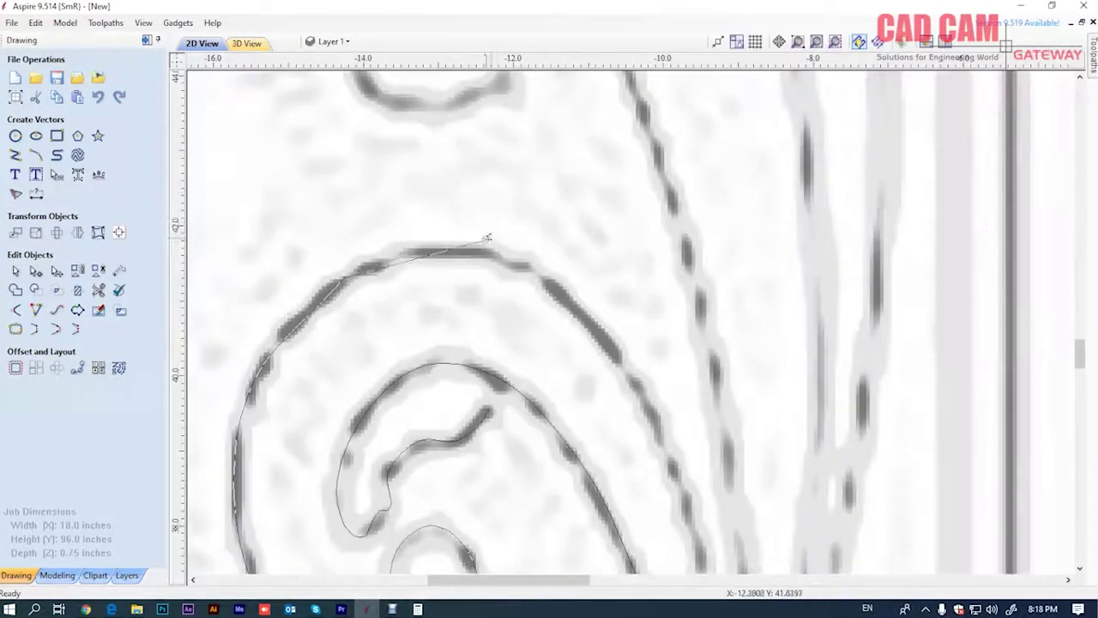
{"action": "left_click", "coordinate": [528, 265]}
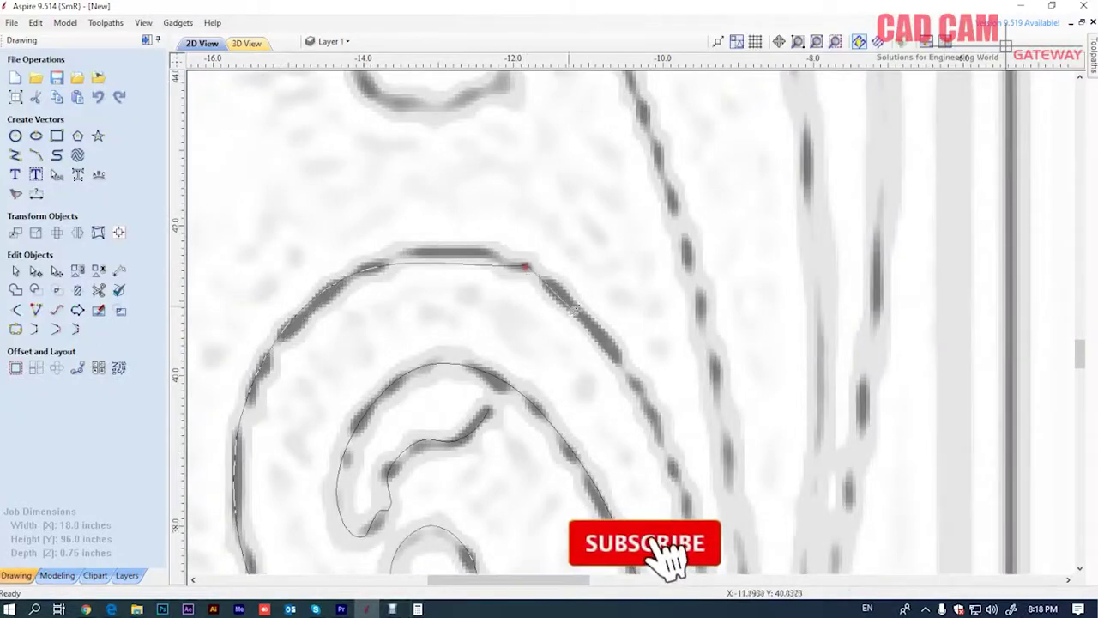
{"action": "left_click", "coordinate": [639, 384]}
{"action": "scroll", "coordinate": [634, 391], "scroll_direction": "down", "scroll_amount": 2}
{"action": "scroll", "coordinate": [635, 394], "scroll_direction": "up", "scroll_amount": 2}
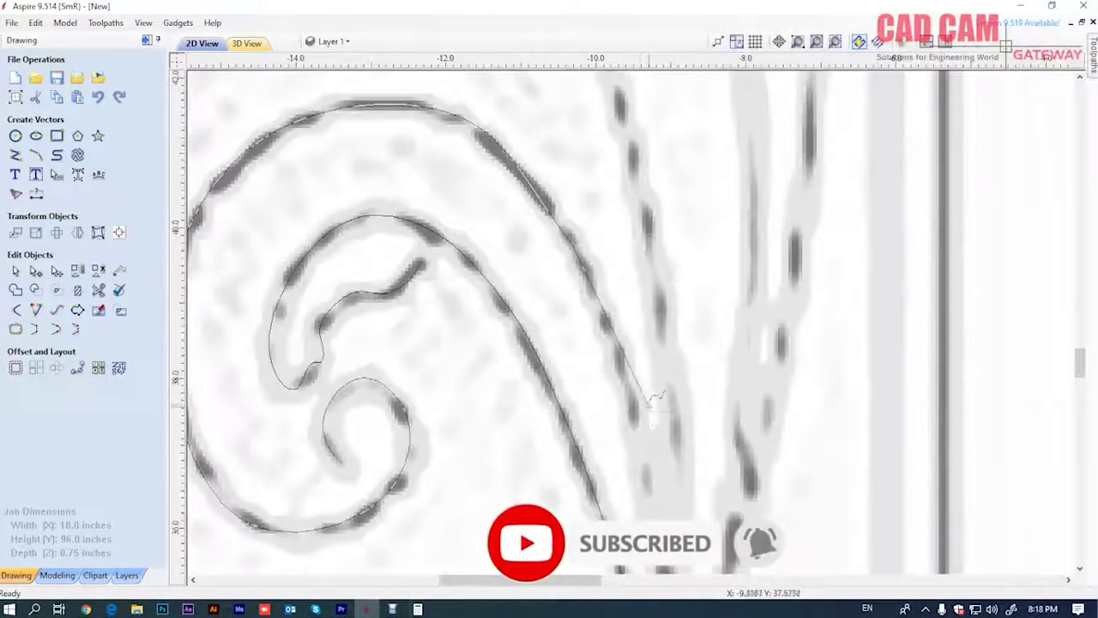
{"action": "left_click", "coordinate": [636, 414]}
{"action": "scroll", "coordinate": [640, 420], "scroll_direction": "down", "scroll_amount": 3}
{"action": "scroll", "coordinate": [644, 395], "scroll_direction": "up", "scroll_amount": 2}
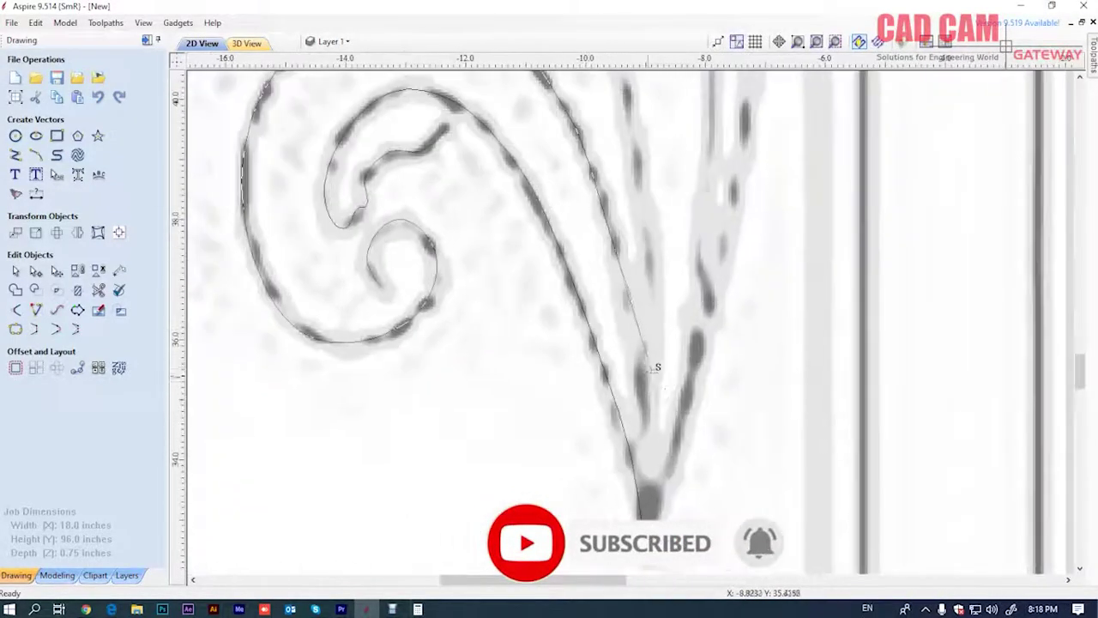
{"action": "left_click", "coordinate": [646, 417]}
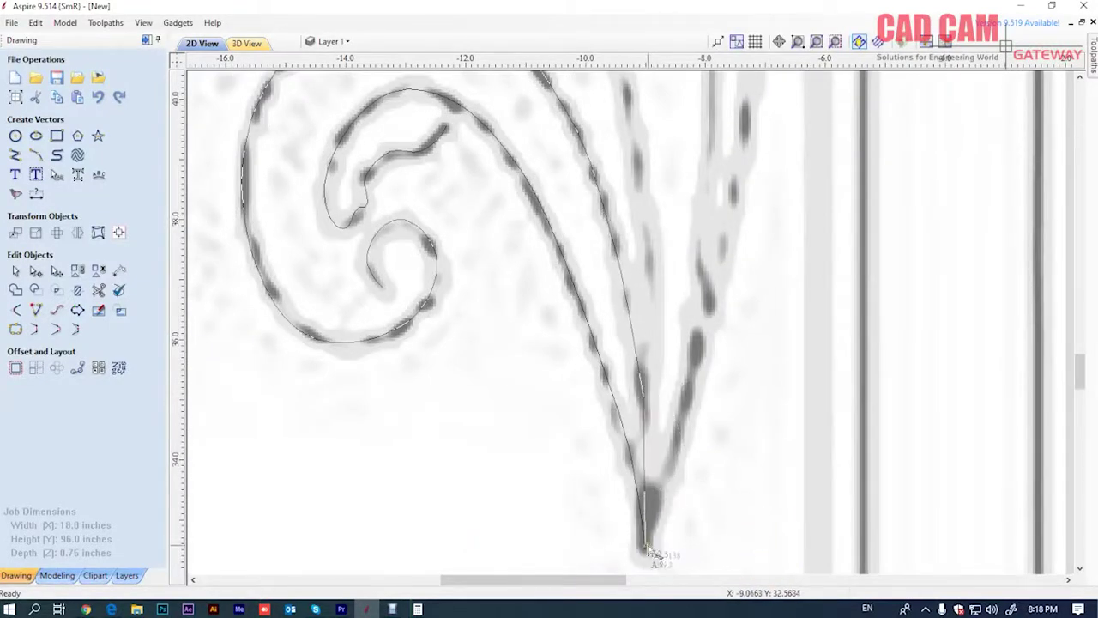
{"action": "scroll", "coordinate": [648, 541], "scroll_direction": "up", "scroll_amount": 3}
{"action": "scroll", "coordinate": [653, 444], "scroll_direction": "down", "scroll_amount": 2}
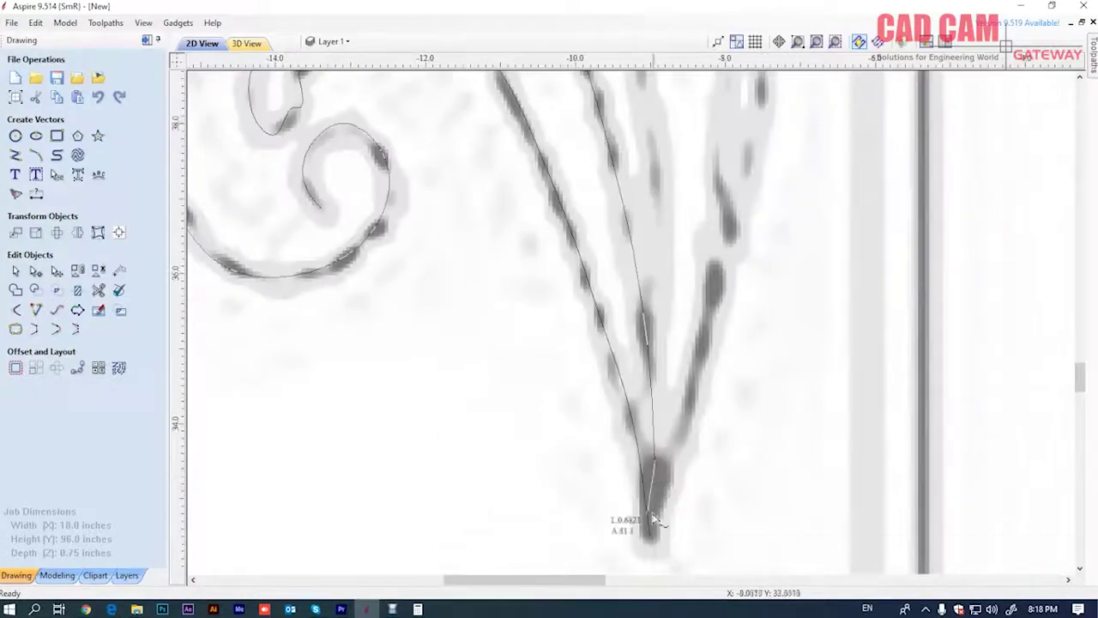
{"action": "scroll", "coordinate": [653, 442], "scroll_direction": "up", "scroll_amount": 2}
{"action": "scroll", "coordinate": [658, 438], "scroll_direction": "down", "scroll_amount": 2}
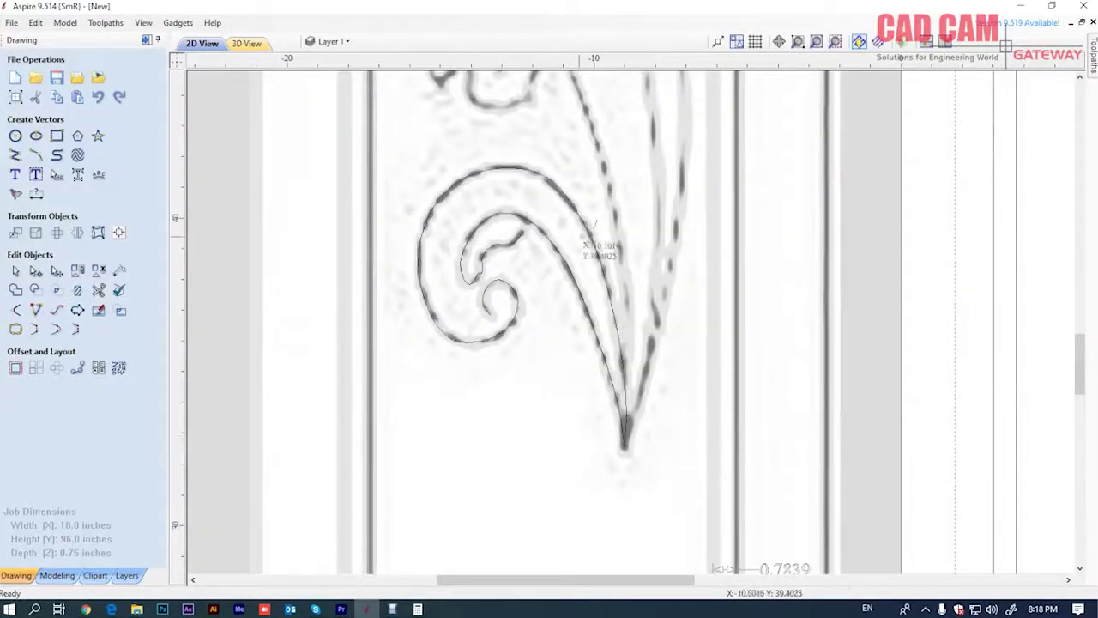
{"action": "scroll", "coordinate": [549, 288], "scroll_direction": "down", "scroll_amount": 1}
{"action": "scroll", "coordinate": [519, 347], "scroll_direction": "down", "scroll_amount": 1}
{"action": "scroll", "coordinate": [515, 400], "scroll_direction": "down", "scroll_amount": 1}
Trace the stem's right edge from beneath the lower flower down to the swirl's pointed tip
{"action": "scroll", "coordinate": [515, 397], "scroll_direction": "up", "scroll_amount": 1}
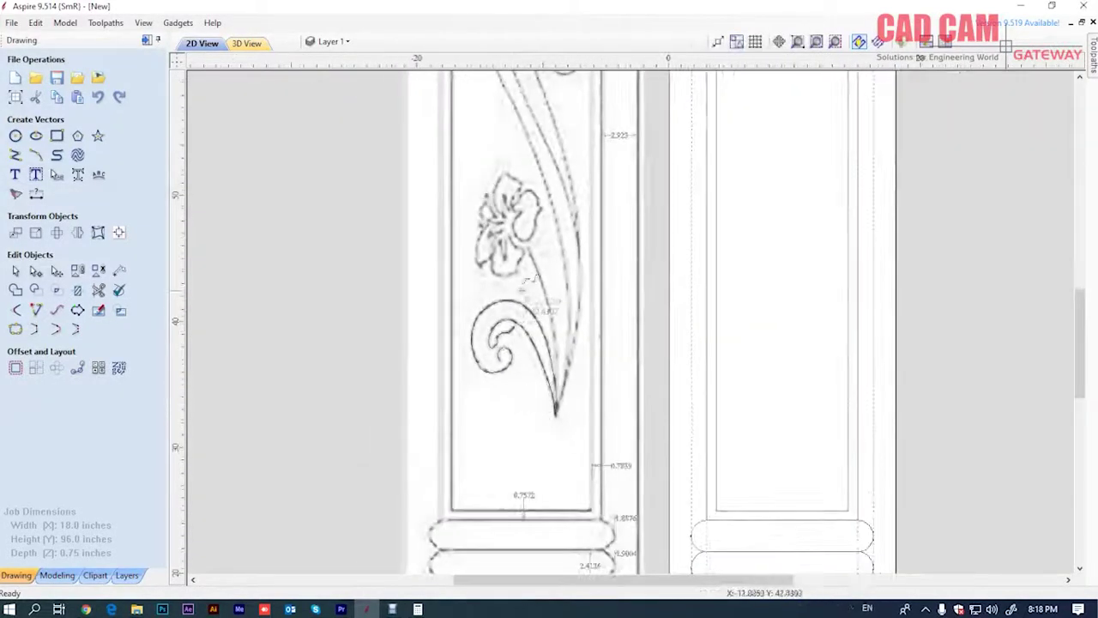
{"action": "scroll", "coordinate": [525, 257], "scroll_direction": "up", "scroll_amount": 2}
{"action": "left_click", "coordinate": [521, 220]}
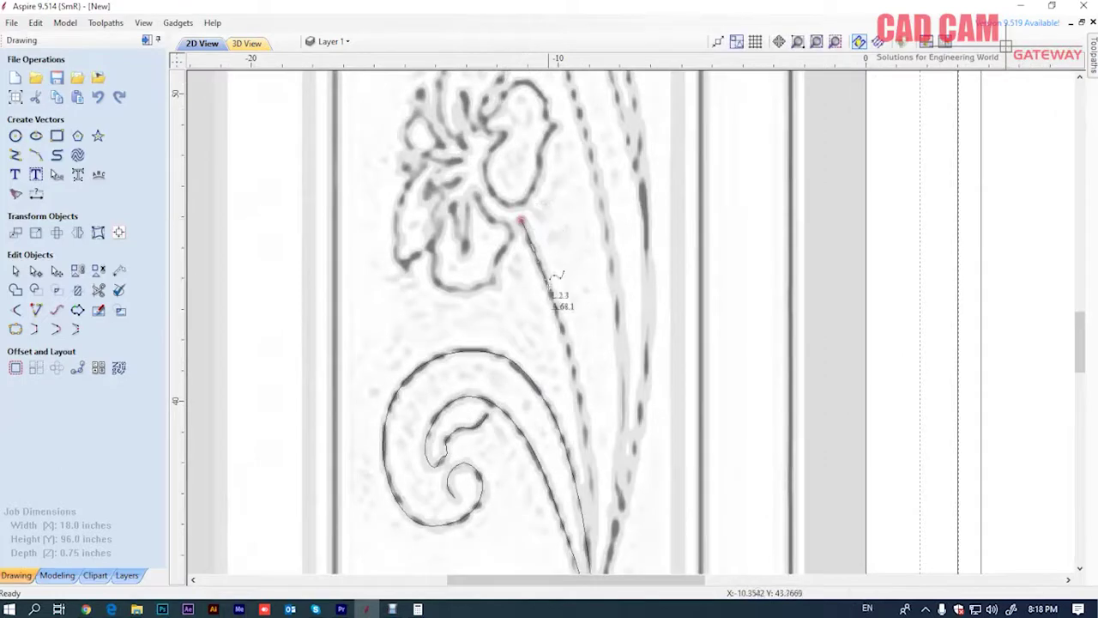
{"action": "left_click", "coordinate": [580, 399]}
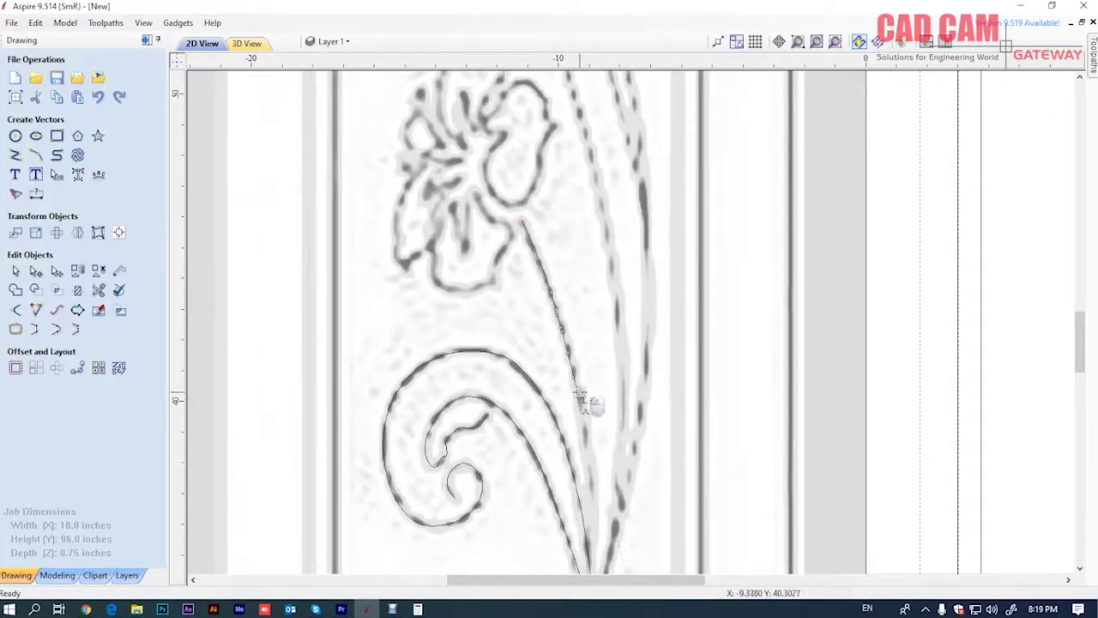
{"action": "scroll", "coordinate": [595, 469], "scroll_direction": "down", "scroll_amount": 3}
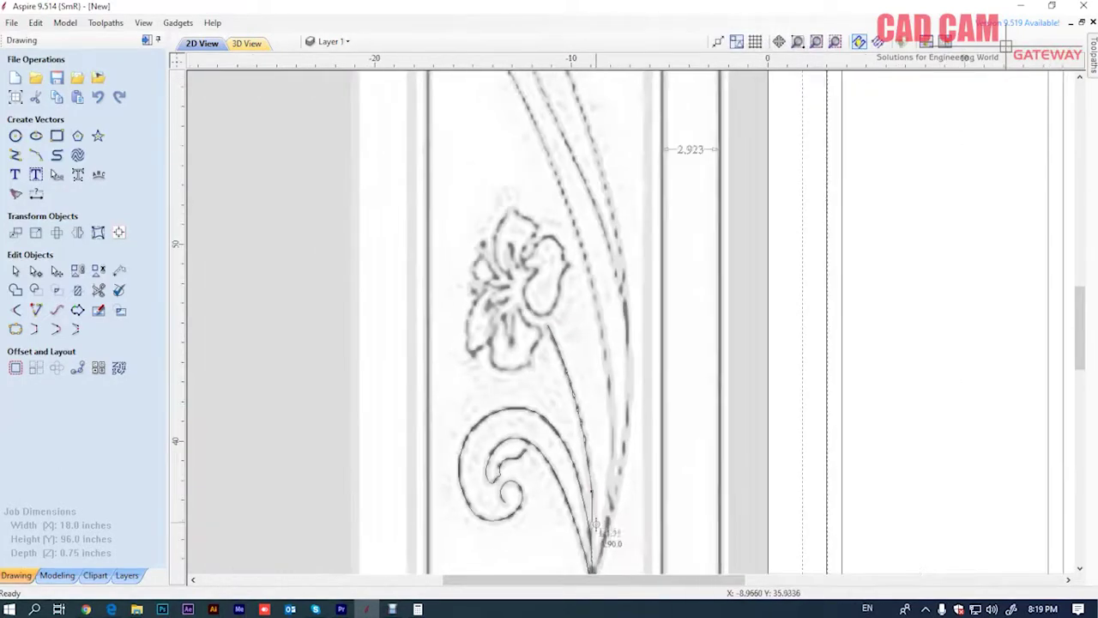
{"action": "scroll", "coordinate": [599, 469], "scroll_direction": "up", "scroll_amount": 5}
{"action": "scroll", "coordinate": [601, 468], "scroll_direction": "up", "scroll_amount": 1}
{"action": "scroll", "coordinate": [592, 404], "scroll_direction": "up", "scroll_amount": 1}
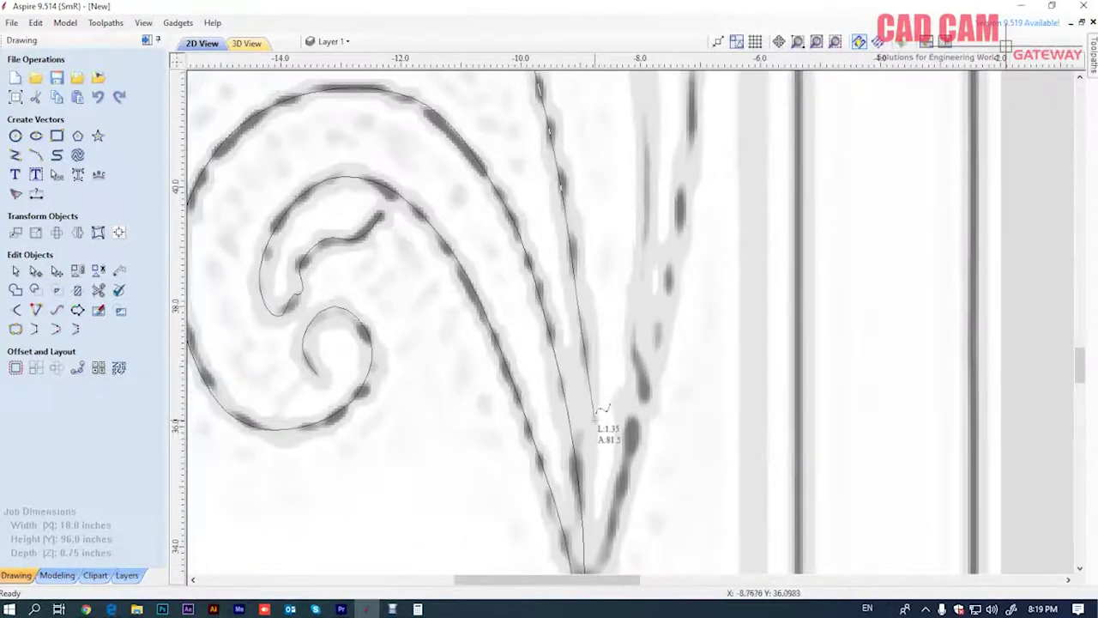
{"action": "scroll", "coordinate": [592, 391], "scroll_direction": "up", "scroll_amount": 3}
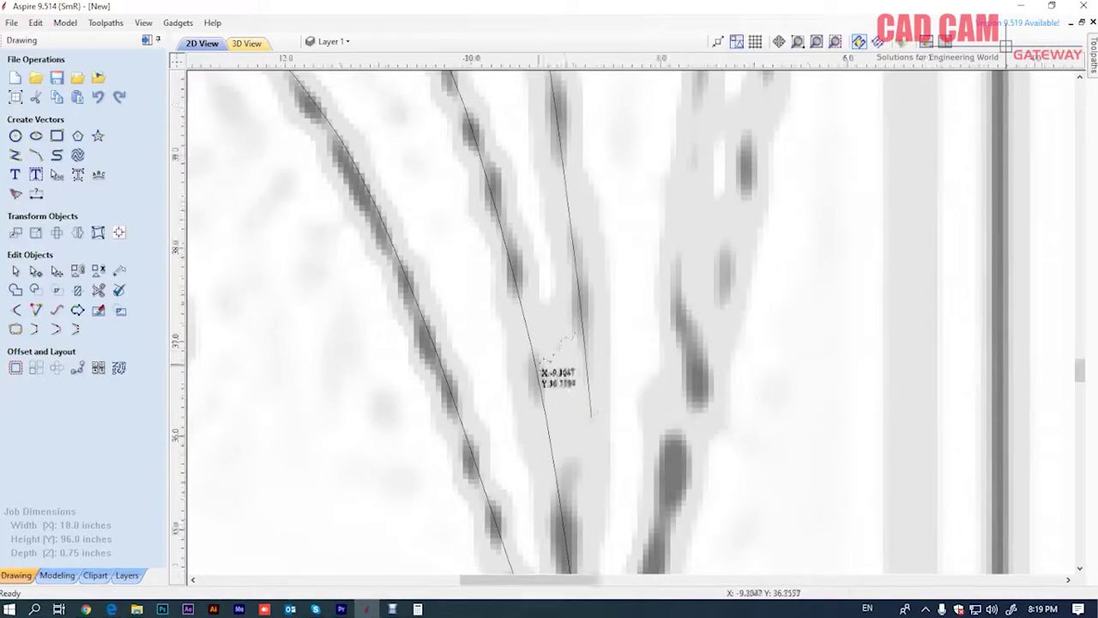
{"action": "scroll", "coordinate": [569, 412], "scroll_direction": "down", "scroll_amount": 6}
{"action": "scroll", "coordinate": [580, 402], "scroll_direction": "down", "scroll_amount": 2}
{"action": "scroll", "coordinate": [580, 459], "scroll_direction": "down", "scroll_amount": 2}
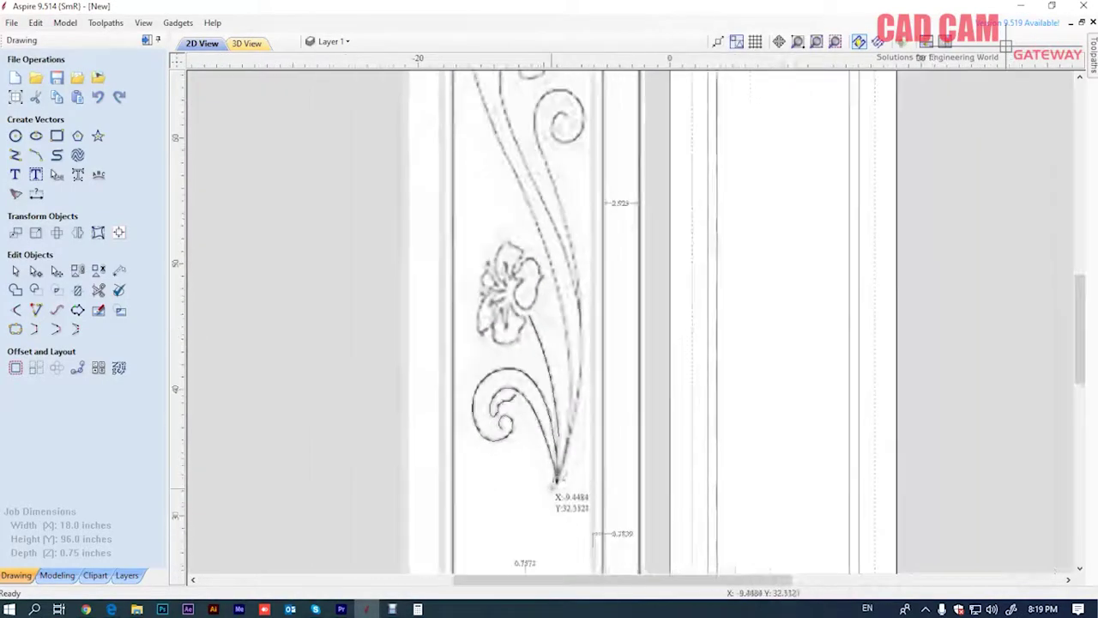
{"action": "scroll", "coordinate": [559, 478], "scroll_direction": "down", "scroll_amount": 1}
{"action": "scroll", "coordinate": [557, 472], "scroll_direction": "up", "scroll_amount": 3}
{"action": "scroll", "coordinate": [556, 429], "scroll_direction": "down", "scroll_amount": 2}
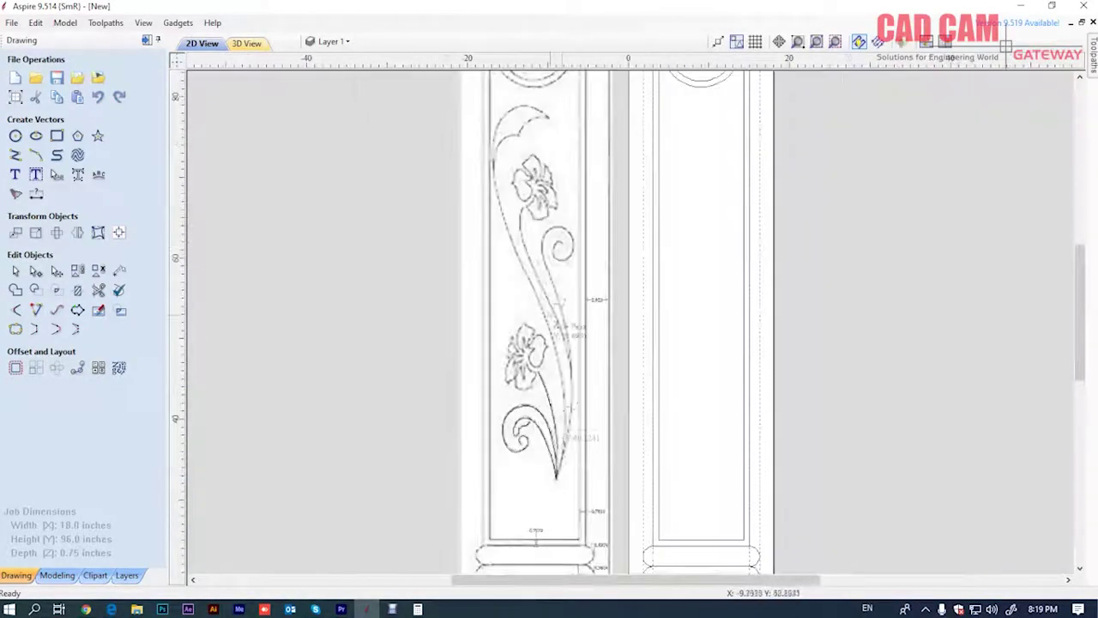
{"action": "scroll", "coordinate": [554, 244], "scroll_direction": "up", "scroll_amount": 2}
{"action": "scroll", "coordinate": [574, 255], "scroll_direction": "up", "scroll_amount": 3}
{"action": "scroll", "coordinate": [596, 249], "scroll_direction": "up", "scroll_amount": 2}
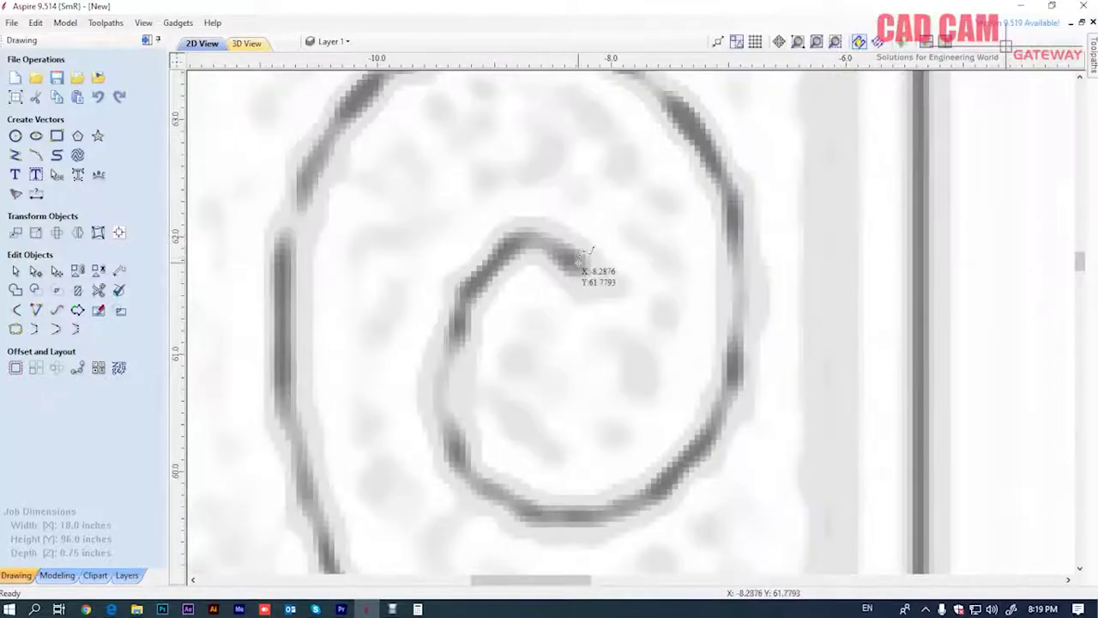
Trace the spiral's inner curl with polyline points, around its bottom, up the right side and across the top
{"action": "left_click", "coordinate": [529, 235]}
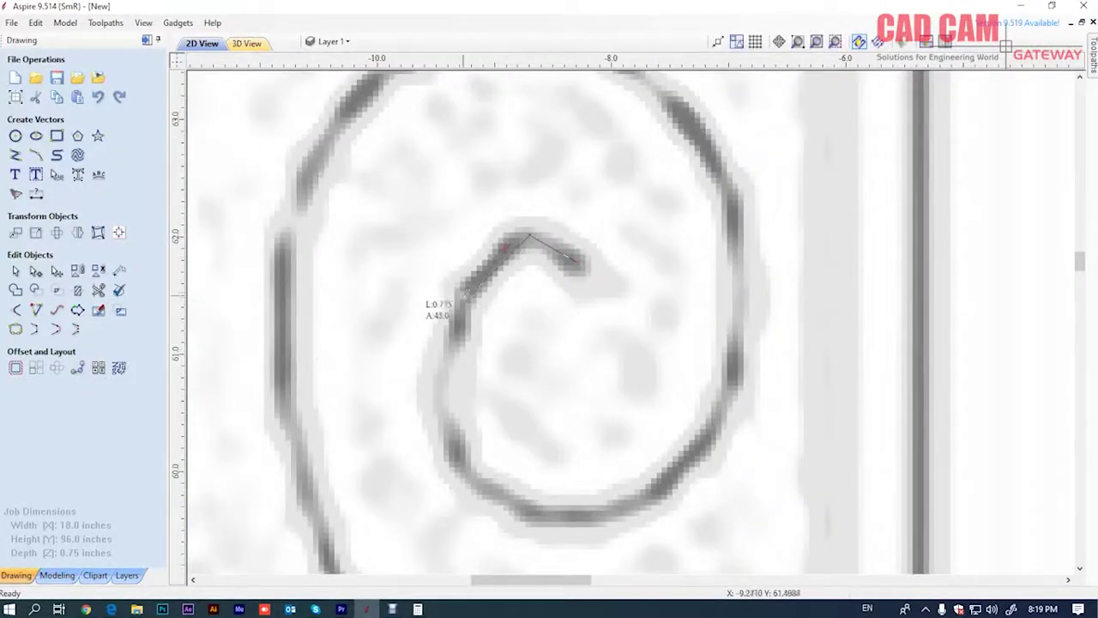
{"action": "left_click", "coordinate": [464, 289]}
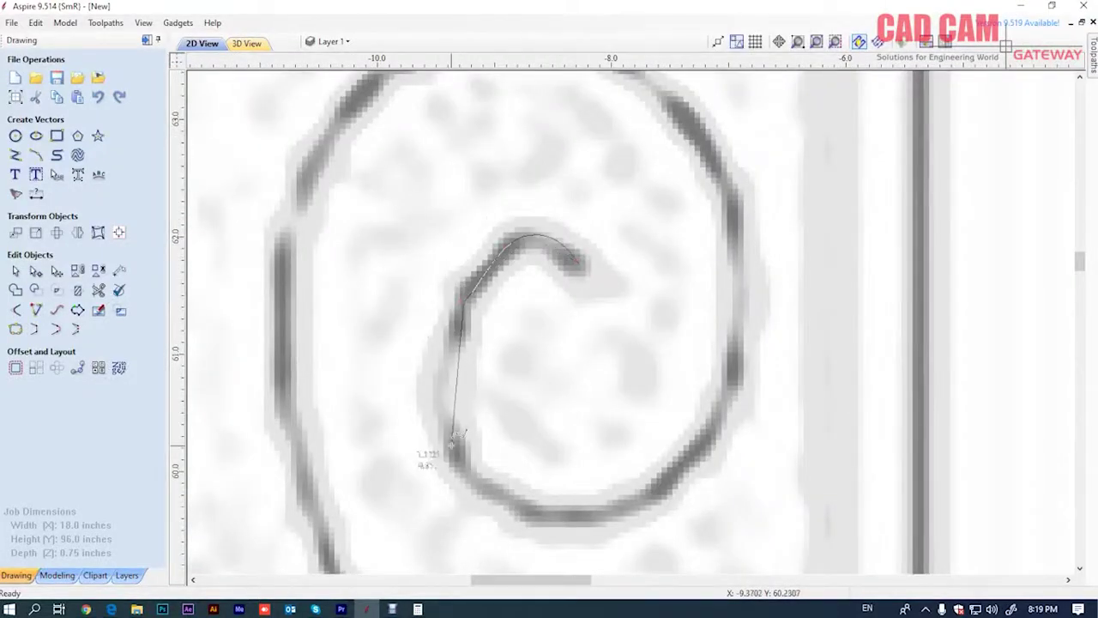
{"action": "left_click", "coordinate": [452, 445]}
{"action": "left_click", "coordinate": [577, 514]}
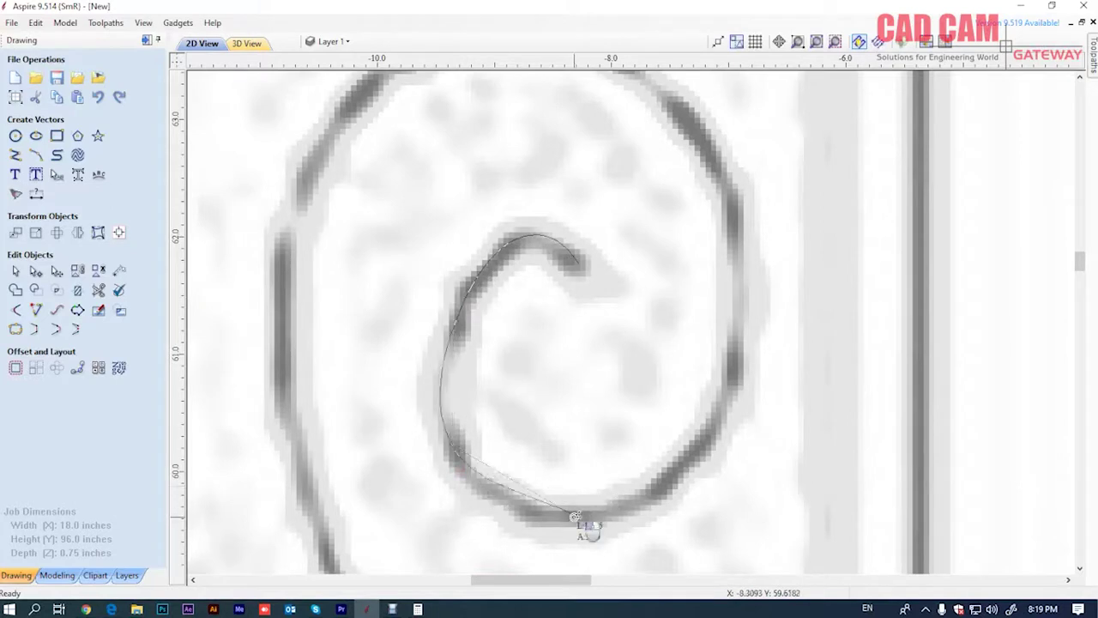
{"action": "left_click", "coordinate": [713, 434]}
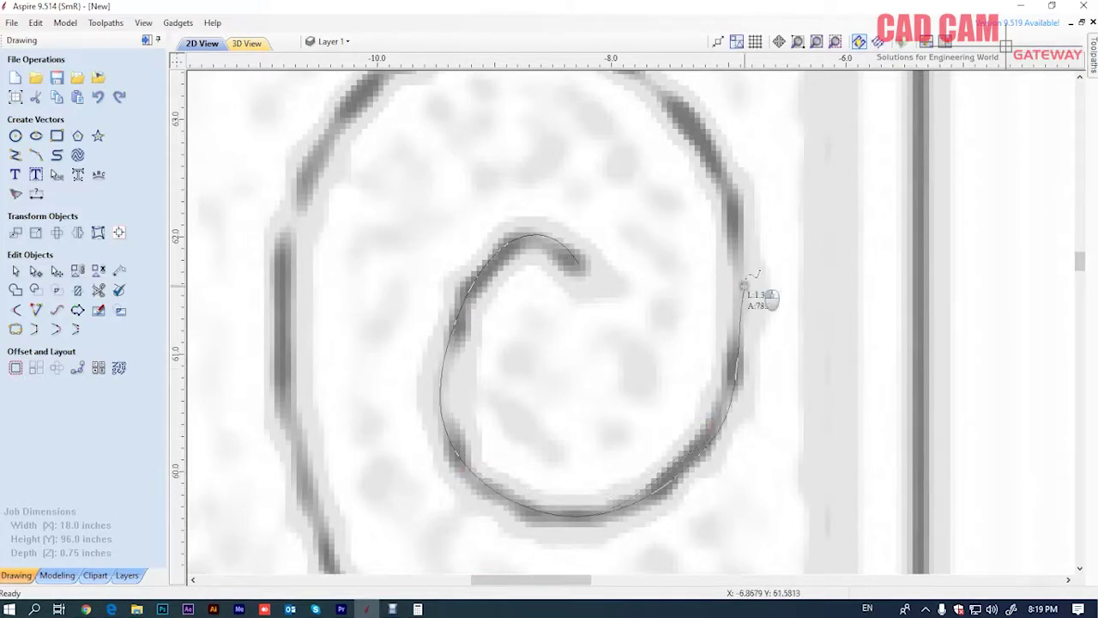
{"action": "left_click", "coordinate": [743, 283]}
{"action": "left_click", "coordinate": [691, 112]}
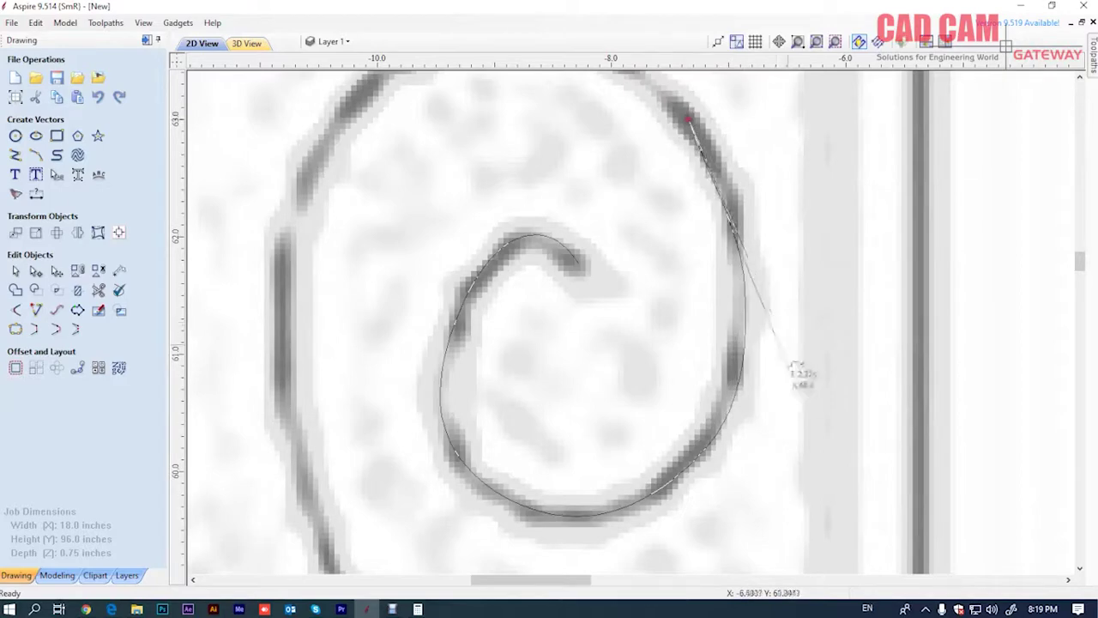
{"action": "scroll", "coordinate": [789, 369], "scroll_direction": "down", "scroll_amount": 3}
{"action": "scroll", "coordinate": [729, 275], "scroll_direction": "up", "scroll_amount": 2}
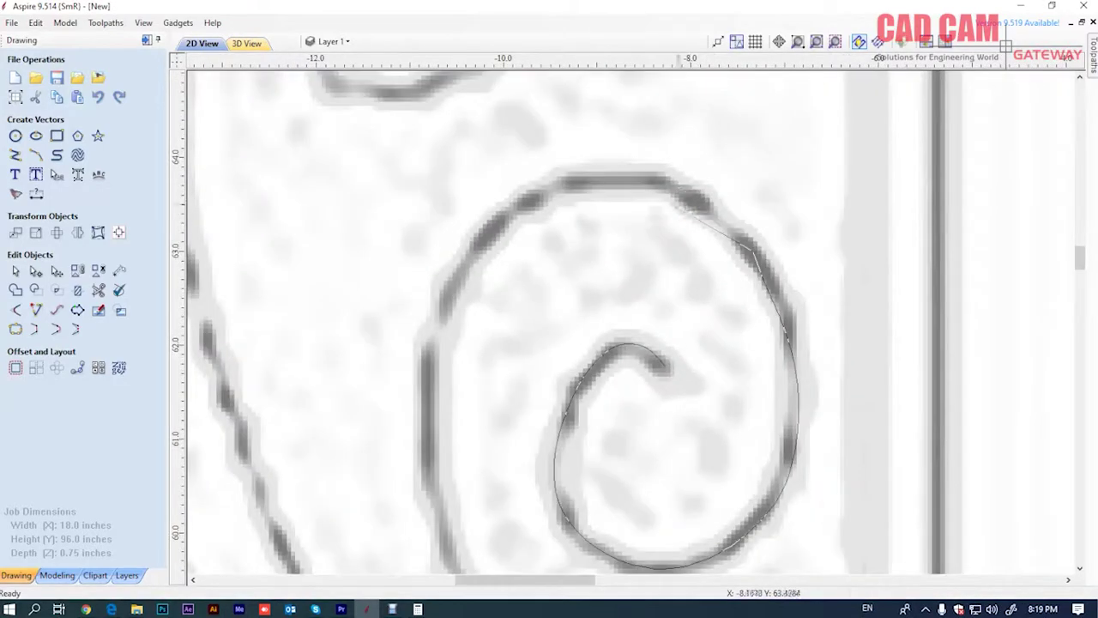
{"action": "left_click", "coordinate": [655, 175]}
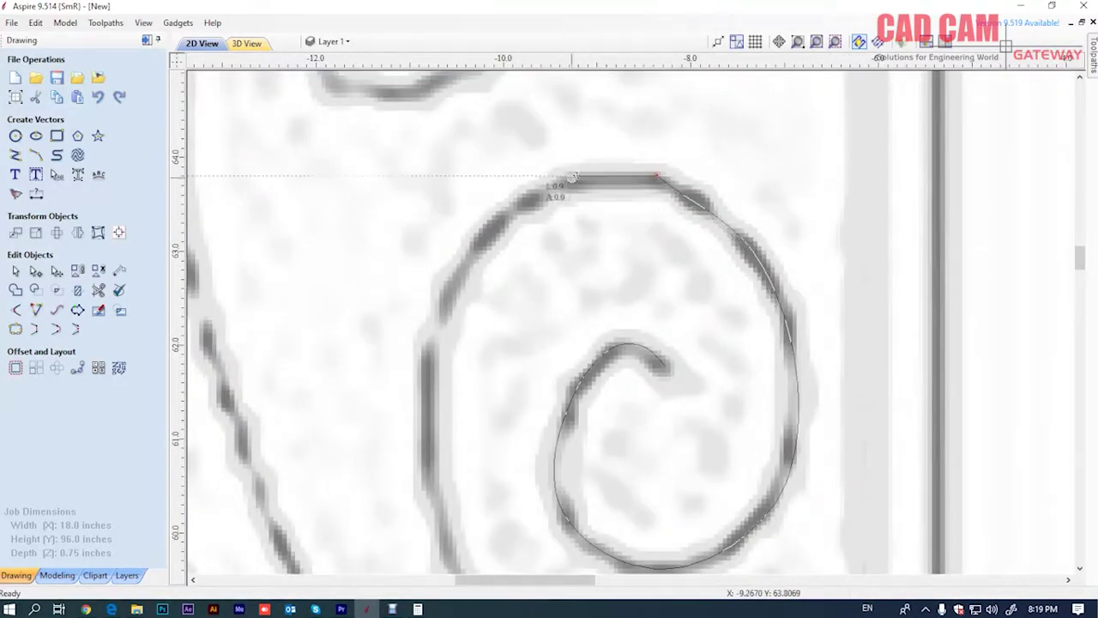
{"action": "left_click", "coordinate": [559, 179]}
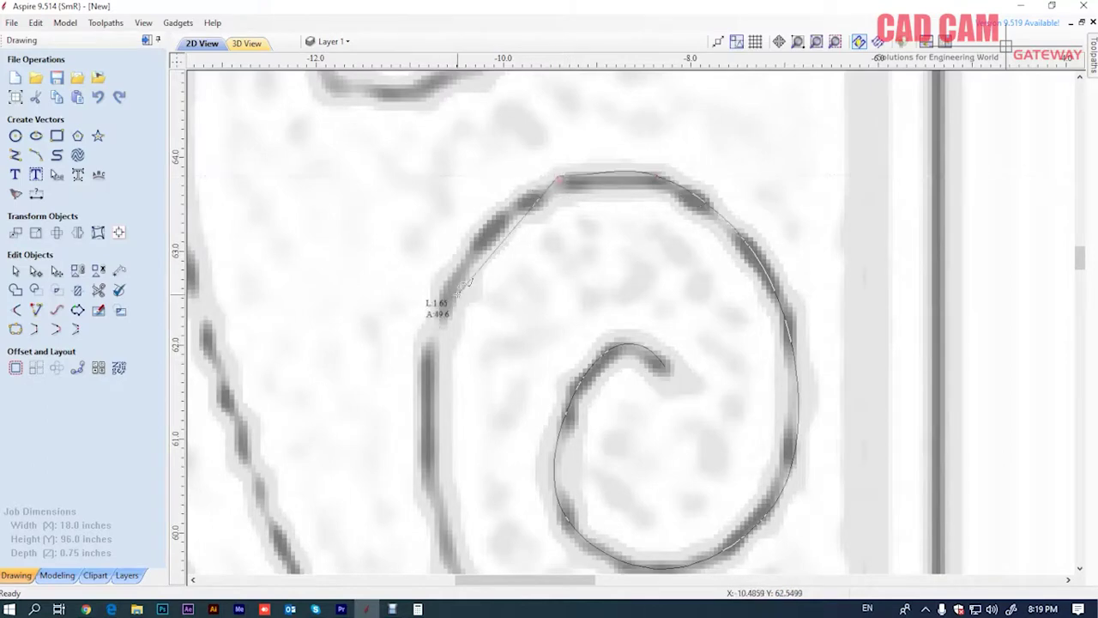
{"action": "left_click", "coordinate": [451, 292]}
Continue the polyline down the spiral's outer stroke and along the long curved stroke
{"action": "scroll", "coordinate": [451, 291], "scroll_direction": "down", "scroll_amount": 2}
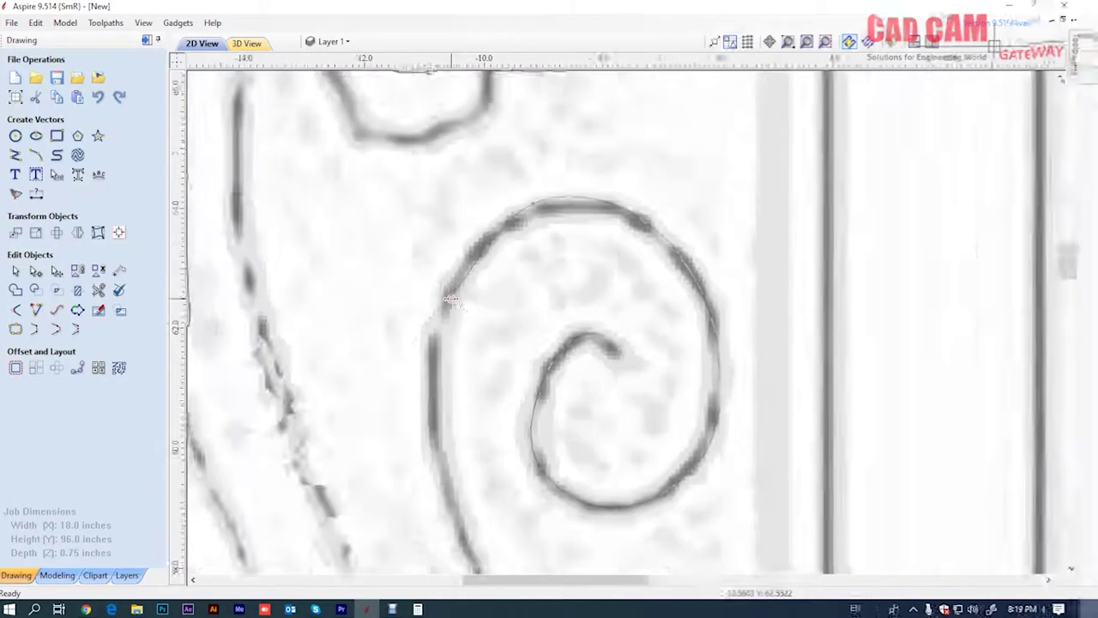
{"action": "scroll", "coordinate": [454, 429], "scroll_direction": "up", "scroll_amount": 1}
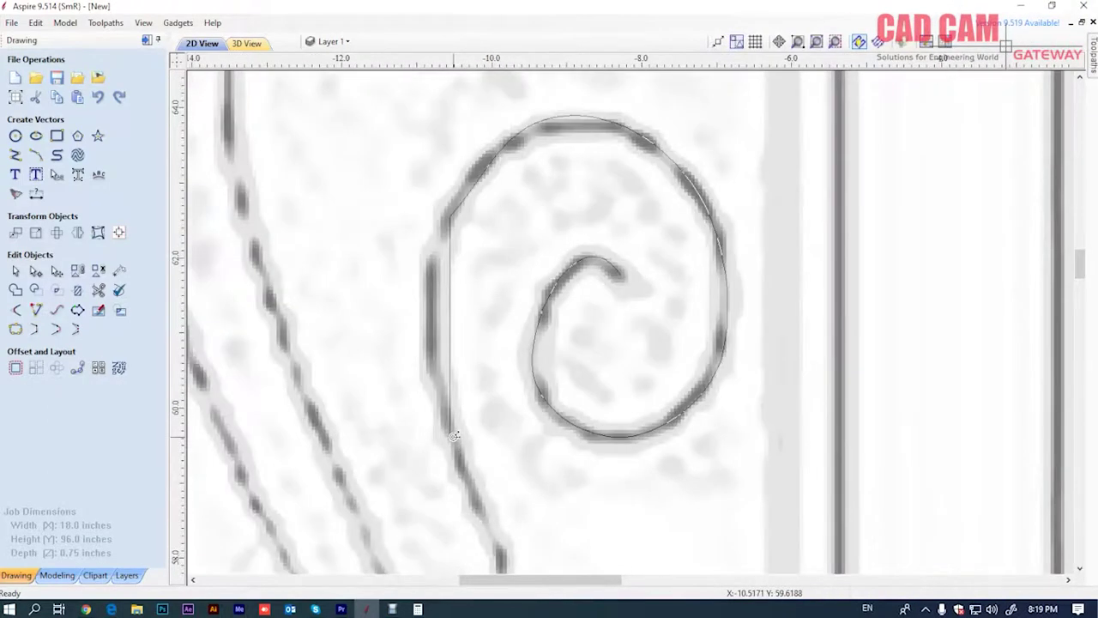
{"action": "left_click", "coordinate": [435, 321]}
{"action": "scroll", "coordinate": [435, 321], "scroll_direction": "down", "scroll_amount": 2}
{"action": "scroll", "coordinate": [446, 361], "scroll_direction": "up", "scroll_amount": 1}
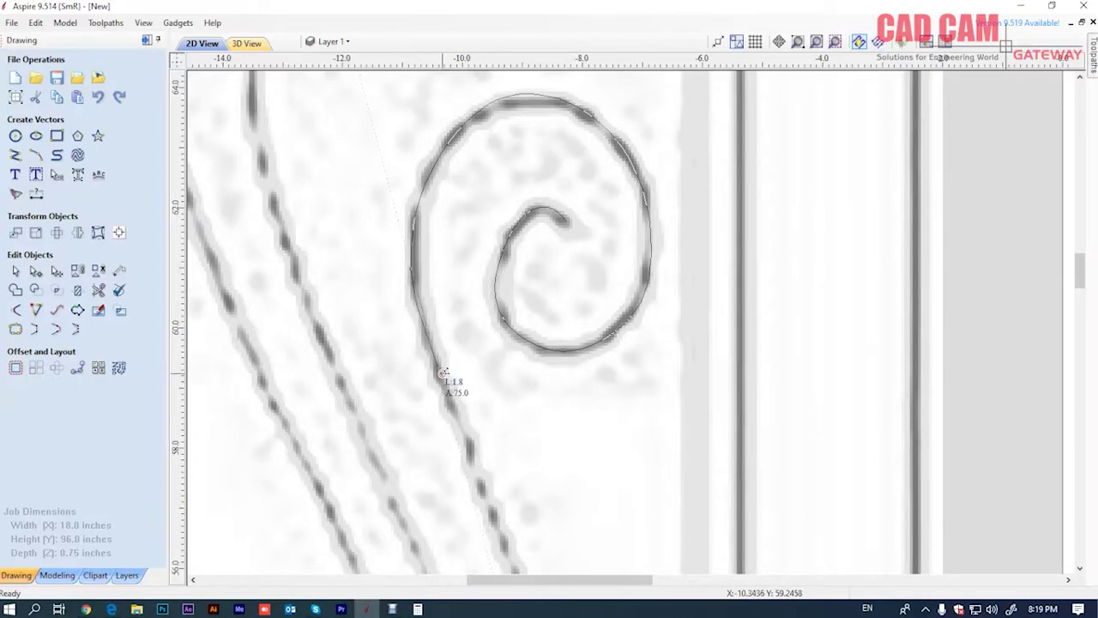
{"action": "left_click", "coordinate": [442, 373]}
{"action": "scroll", "coordinate": [443, 372], "scroll_direction": "down", "scroll_amount": 2}
{"action": "scroll", "coordinate": [489, 451], "scroll_direction": "up", "scroll_amount": 3}
{"action": "left_click", "coordinate": [467, 459]}
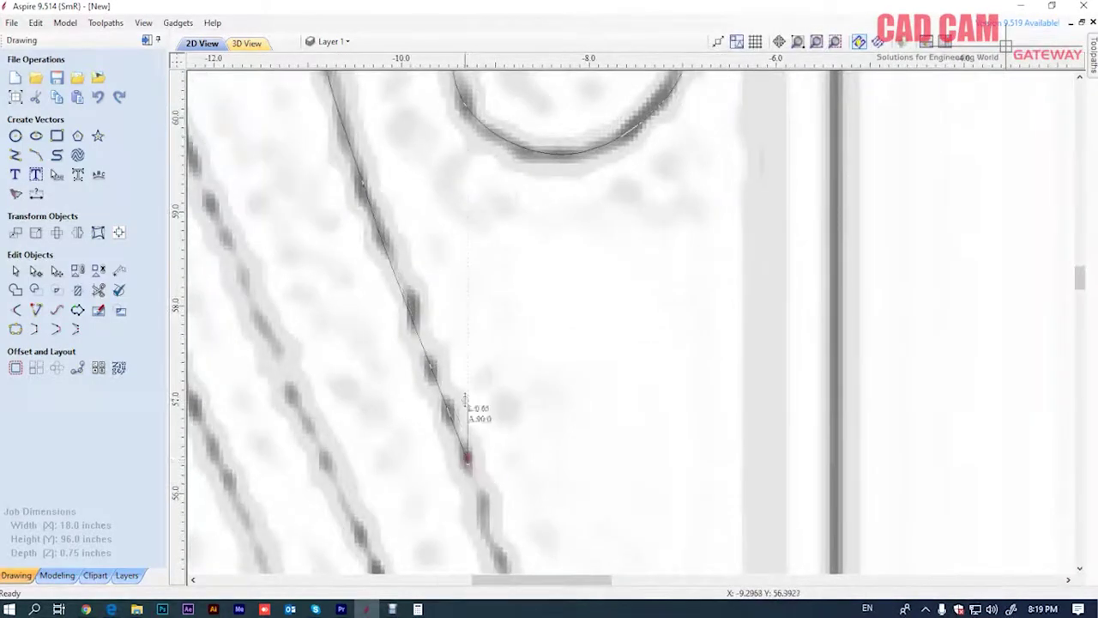
{"action": "scroll", "coordinate": [467, 412], "scroll_direction": "down", "scroll_amount": 2}
{"action": "scroll", "coordinate": [515, 489], "scroll_direction": "up", "scroll_amount": 2}
{"action": "scroll", "coordinate": [519, 498], "scroll_direction": "up", "scroll_amount": 1}
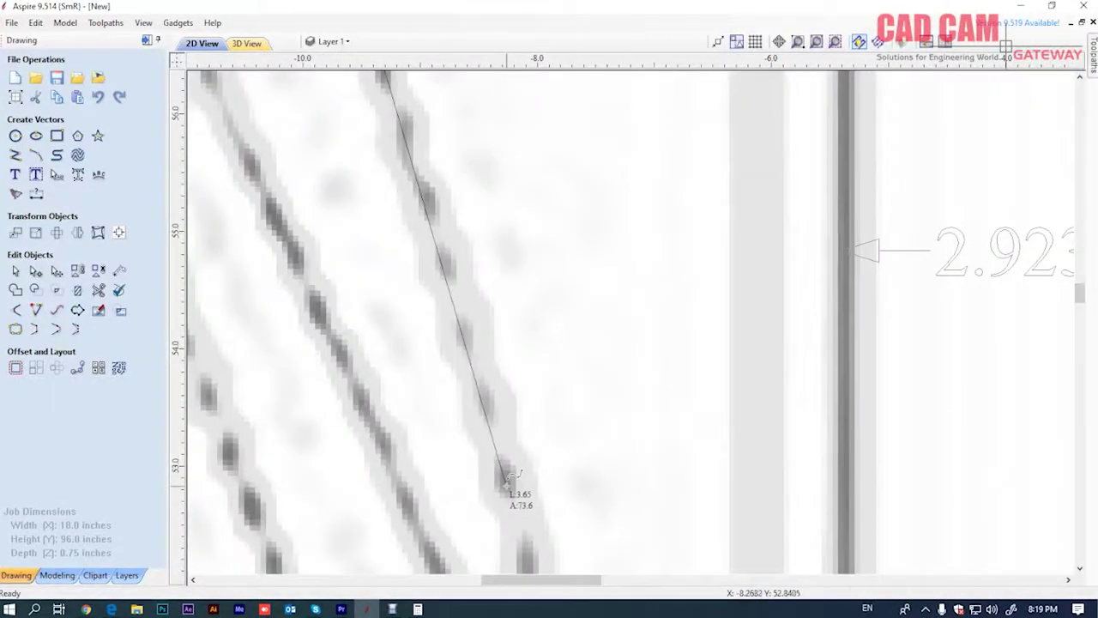
{"action": "left_click", "coordinate": [506, 476]}
{"action": "scroll", "coordinate": [497, 277], "scroll_direction": "down", "scroll_amount": 2}
{"action": "scroll", "coordinate": [510, 395], "scroll_direction": "down", "scroll_amount": 1}
{"action": "scroll", "coordinate": [528, 367], "scroll_direction": "up", "scroll_amount": 2}
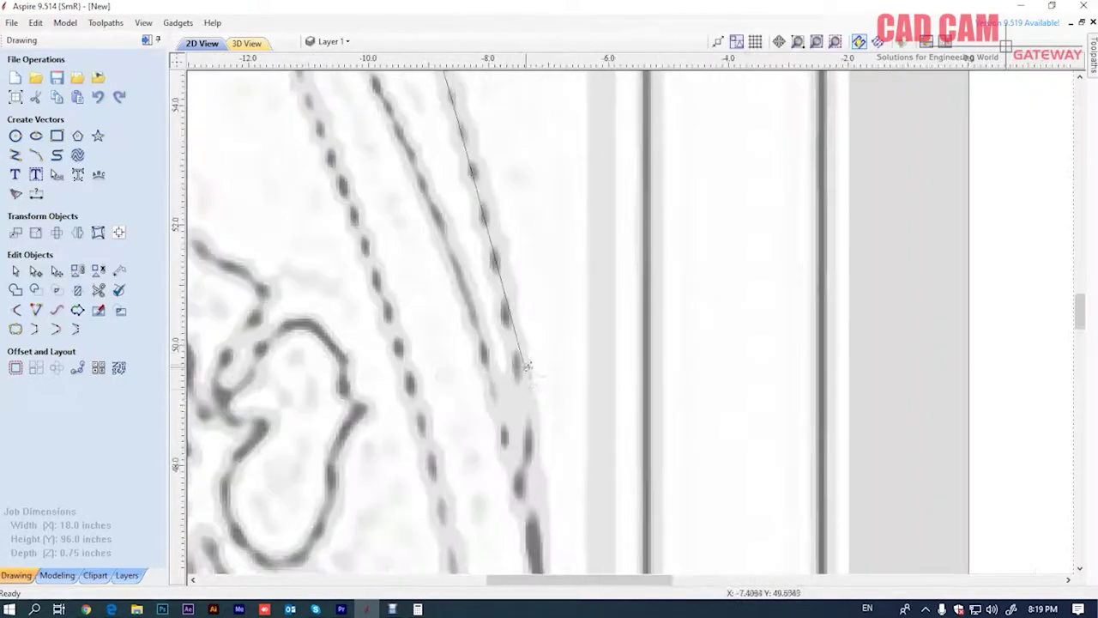
{"action": "scroll", "coordinate": [519, 361], "scroll_direction": "up", "scroll_amount": 2}
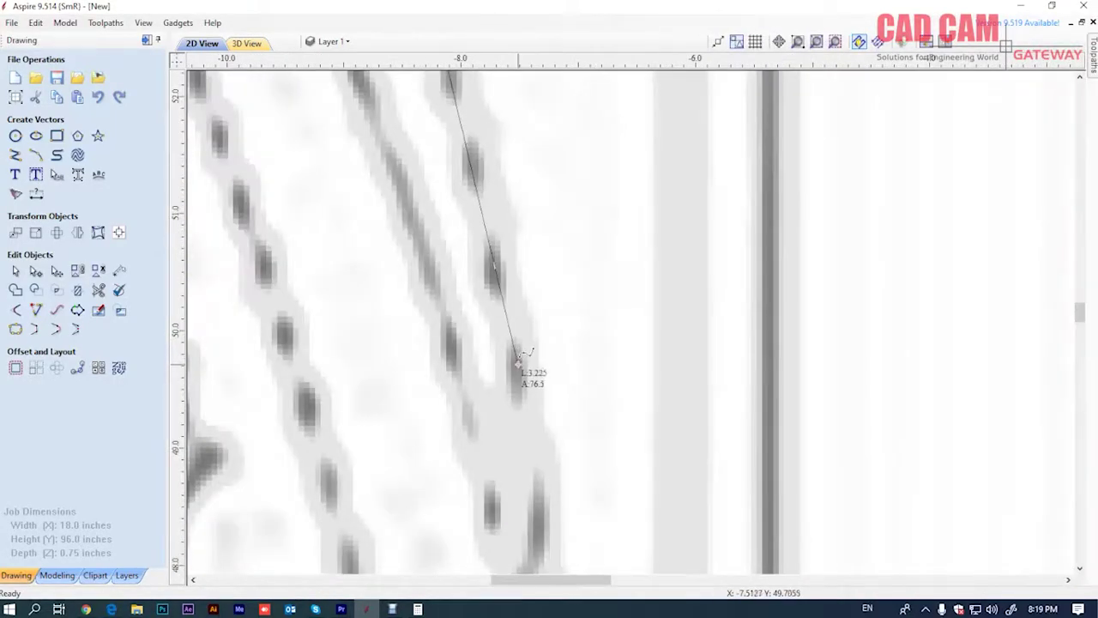
Extend the polyline down the outer stem to its pointed base, then zoom out
{"action": "left_click", "coordinate": [517, 362]}
{"action": "scroll", "coordinate": [513, 278], "scroll_direction": "down", "scroll_amount": 3}
{"action": "scroll", "coordinate": [533, 378], "scroll_direction": "up", "scroll_amount": 1}
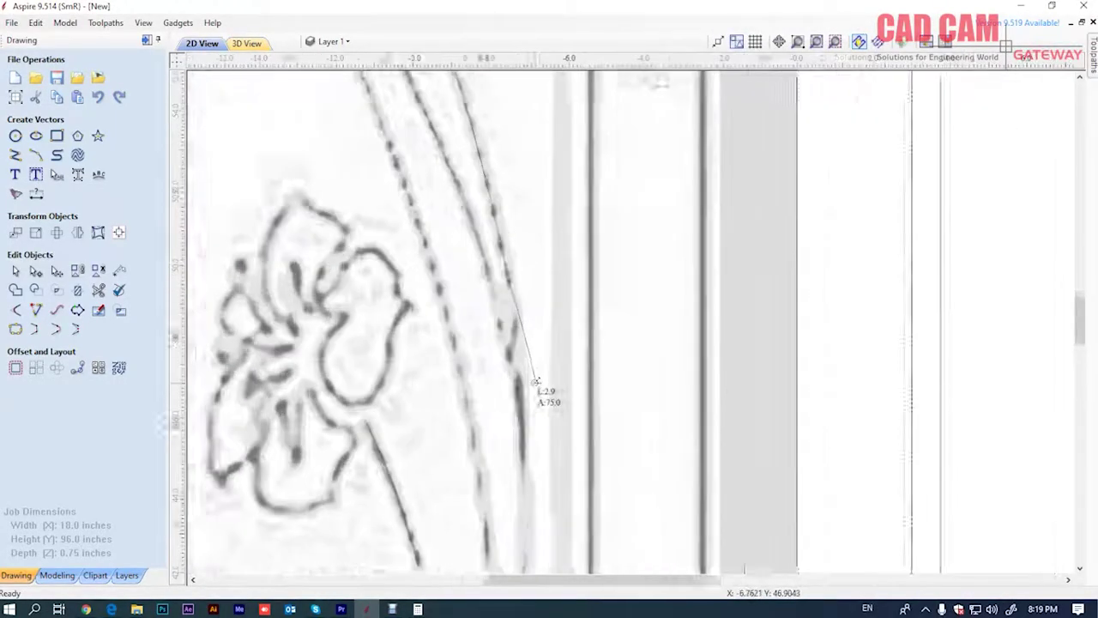
{"action": "scroll", "coordinate": [532, 378], "scroll_direction": "up", "scroll_amount": 1}
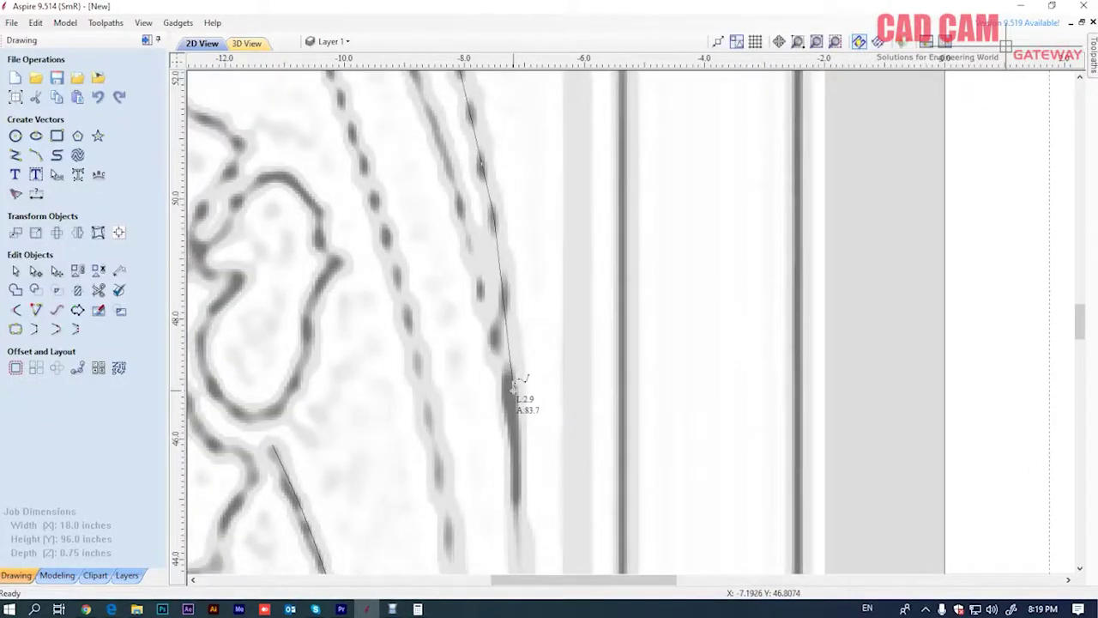
{"action": "scroll", "coordinate": [515, 379], "scroll_direction": "down", "scroll_amount": 2}
{"action": "scroll", "coordinate": [519, 386], "scroll_direction": "down", "scroll_amount": 2}
{"action": "scroll", "coordinate": [532, 396], "scroll_direction": "up", "scroll_amount": 3}
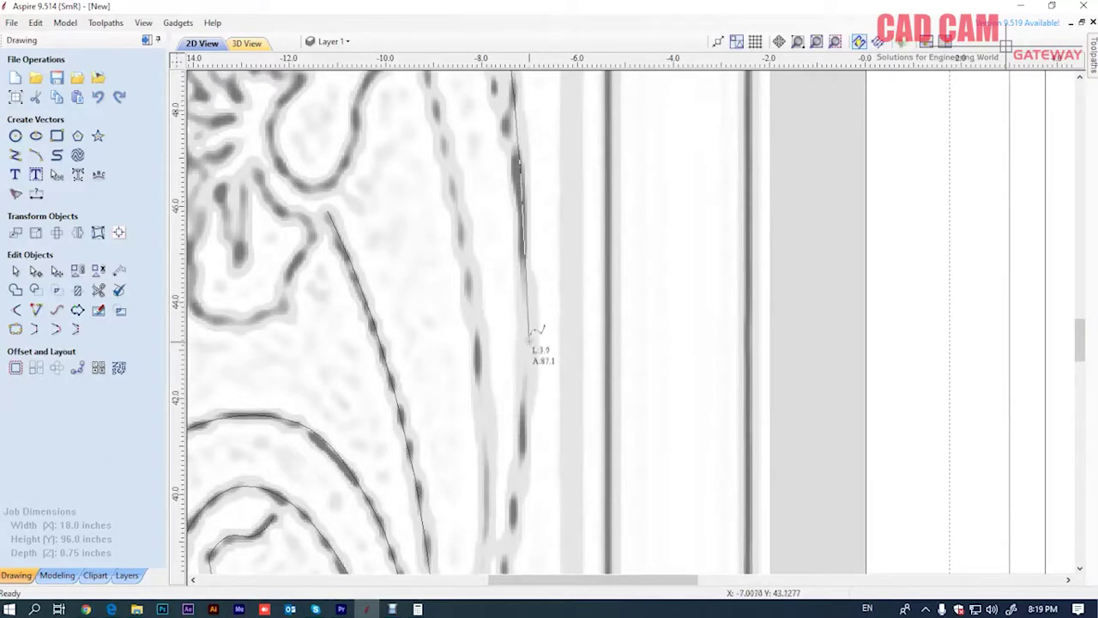
{"action": "left_click", "coordinate": [515, 512]}
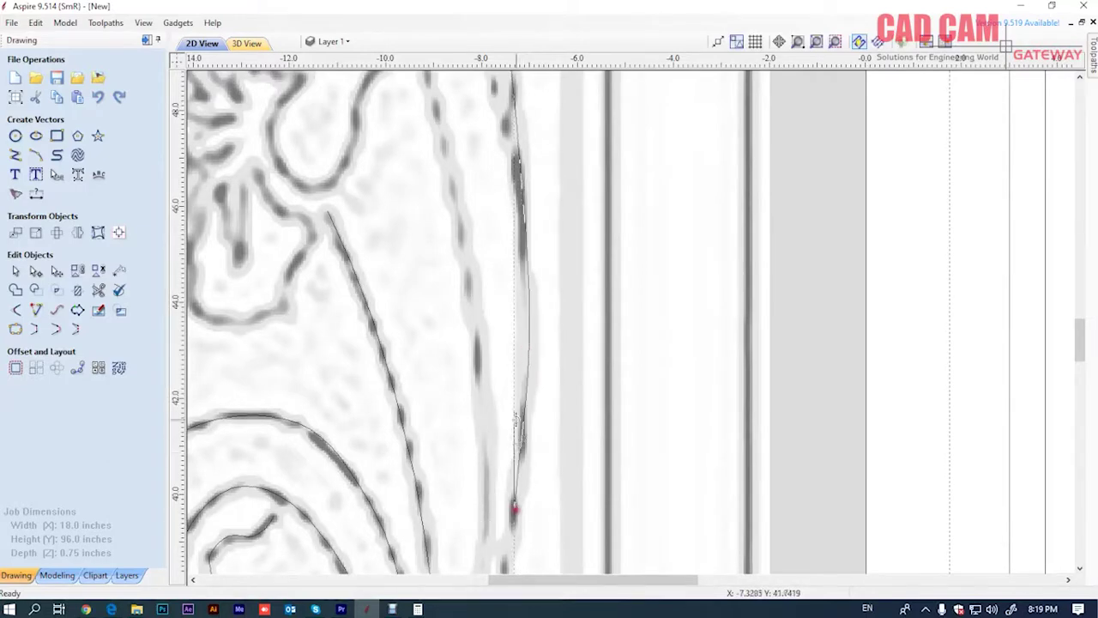
{"action": "scroll", "coordinate": [514, 506], "scroll_direction": "down", "scroll_amount": 3}
{"action": "scroll", "coordinate": [515, 481], "scroll_direction": "up", "scroll_amount": 3}
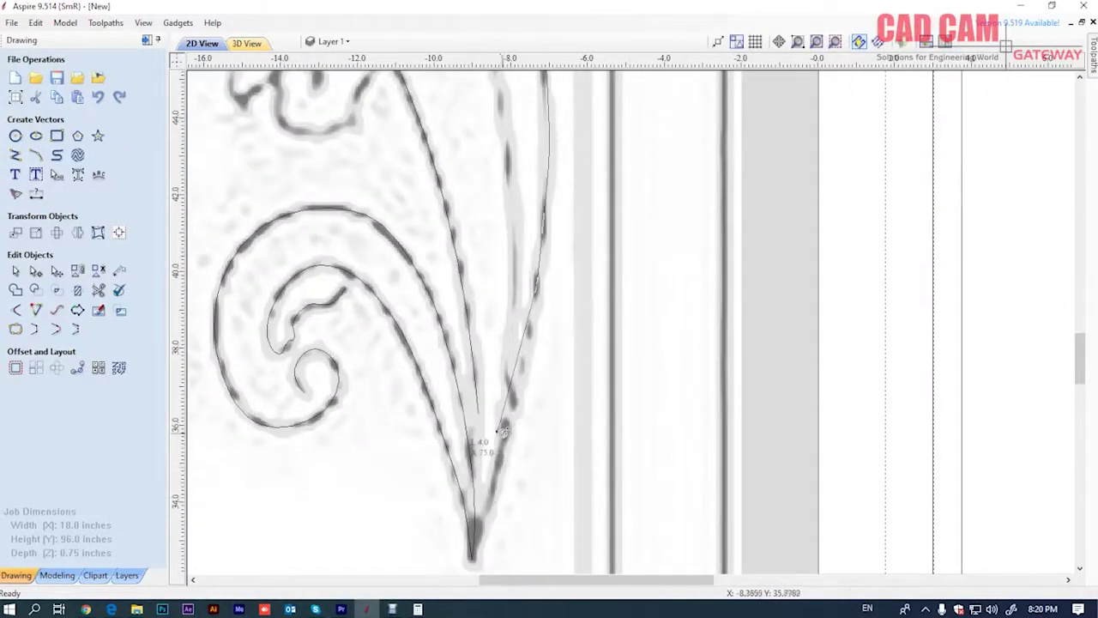
{"action": "left_click", "coordinate": [506, 425]}
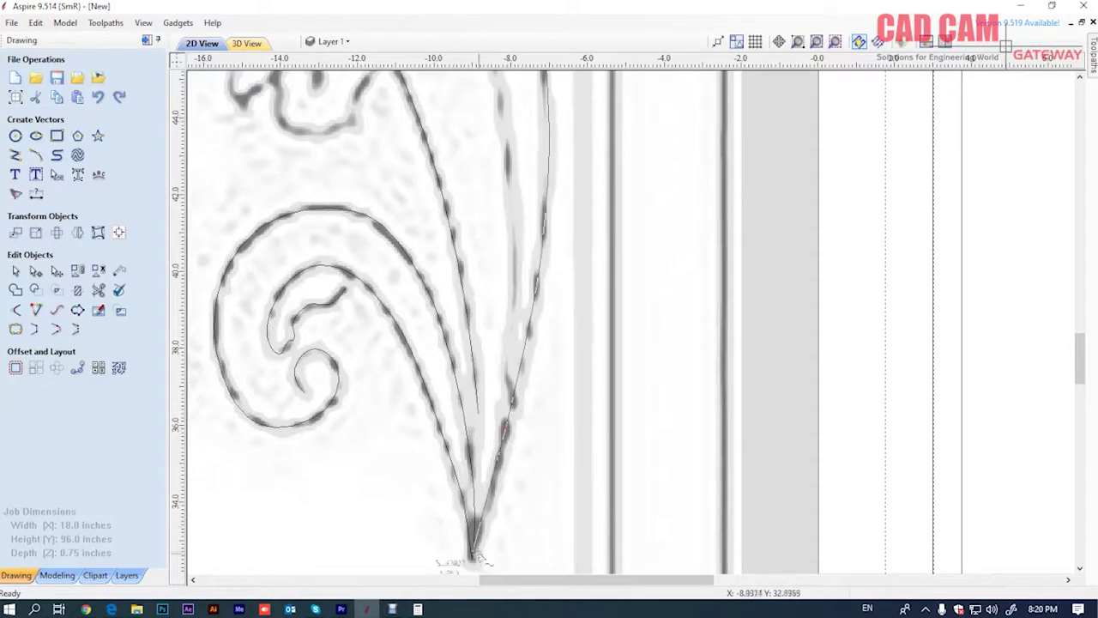
{"action": "scroll", "coordinate": [474, 563], "scroll_direction": "up", "scroll_amount": 3}
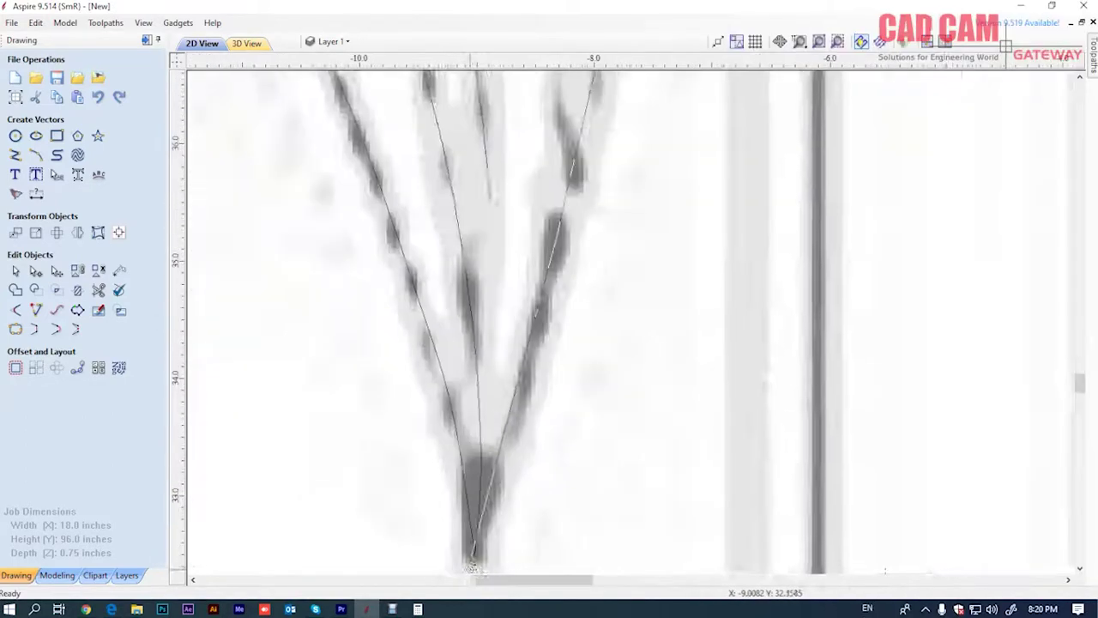
{"action": "scroll", "coordinate": [479, 560], "scroll_direction": "down", "scroll_amount": 2}
{"action": "scroll", "coordinate": [508, 496], "scroll_direction": "down", "scroll_amount": 2}
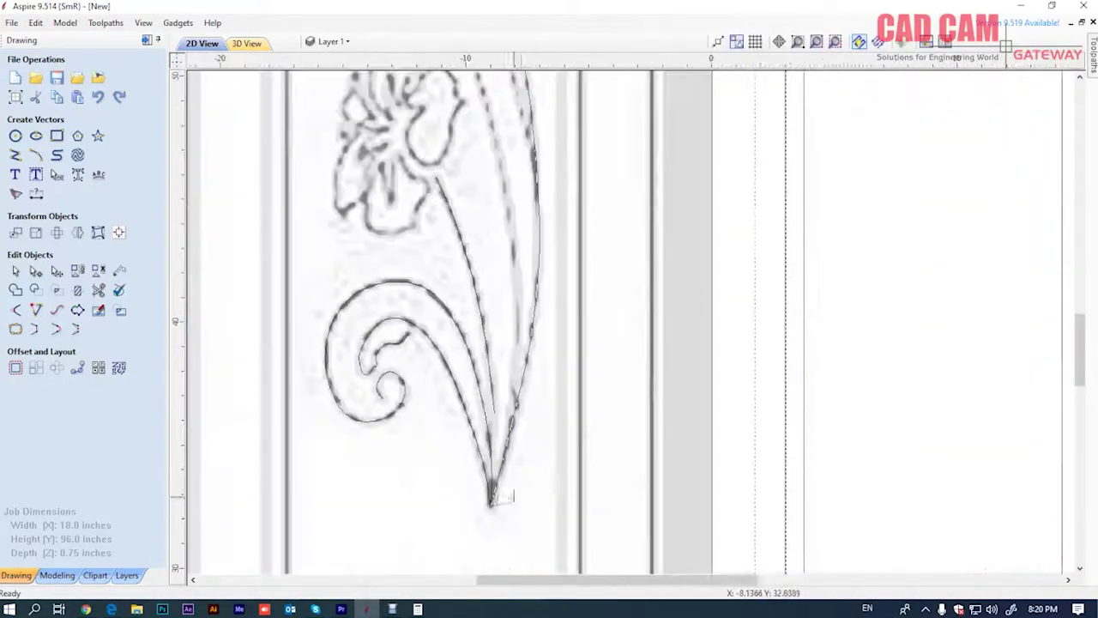
{"action": "scroll", "coordinate": [556, 495], "scroll_direction": "down", "scroll_amount": 2}
{"action": "scroll", "coordinate": [505, 441], "scroll_direction": "down", "scroll_amount": 1}
Start a polyline at the upper flower's base and trace the stem down along the vine
{"action": "scroll", "coordinate": [532, 403], "scroll_direction": "down", "scroll_amount": 1}
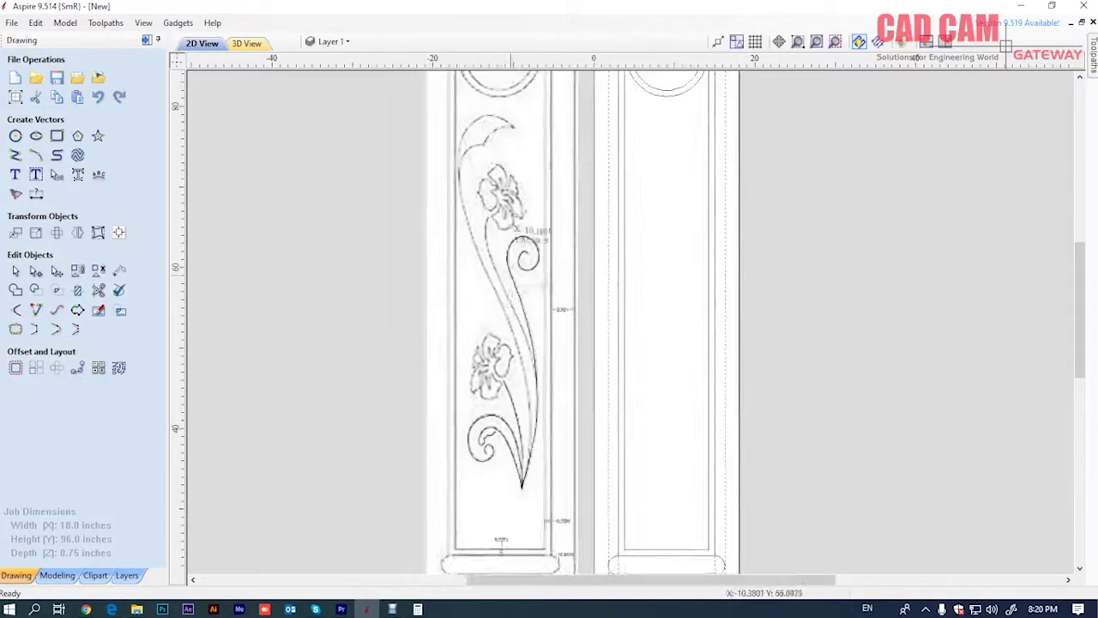
{"action": "scroll", "coordinate": [555, 368], "scroll_direction": "up", "scroll_amount": 3}
{"action": "scroll", "coordinate": [490, 208], "scroll_direction": "up", "scroll_amount": 3}
{"action": "scroll", "coordinate": [508, 203], "scroll_direction": "up", "scroll_amount": 2}
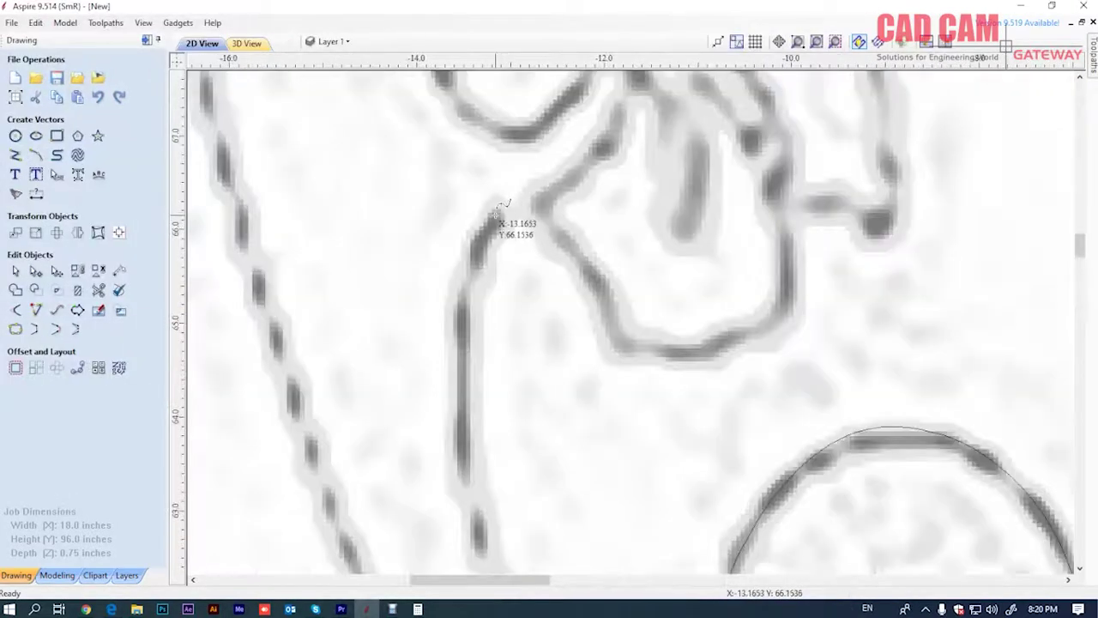
{"action": "left_click", "coordinate": [495, 216]}
{"action": "scroll", "coordinate": [457, 316], "scroll_direction": "down", "scroll_amount": 2}
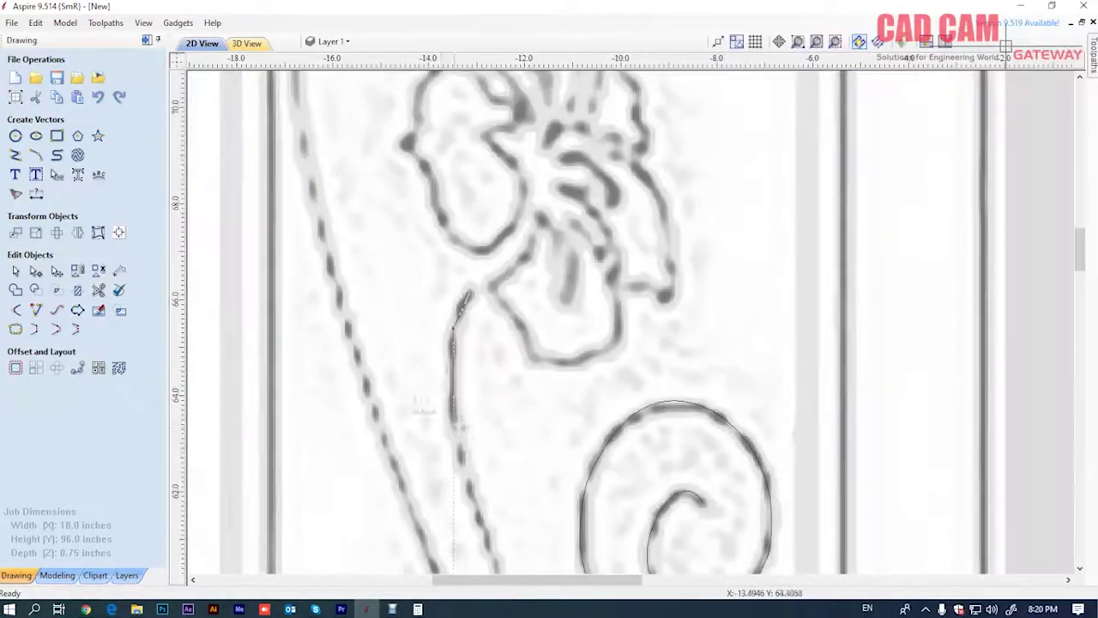
{"action": "scroll", "coordinate": [446, 378], "scroll_direction": "up", "scroll_amount": 2}
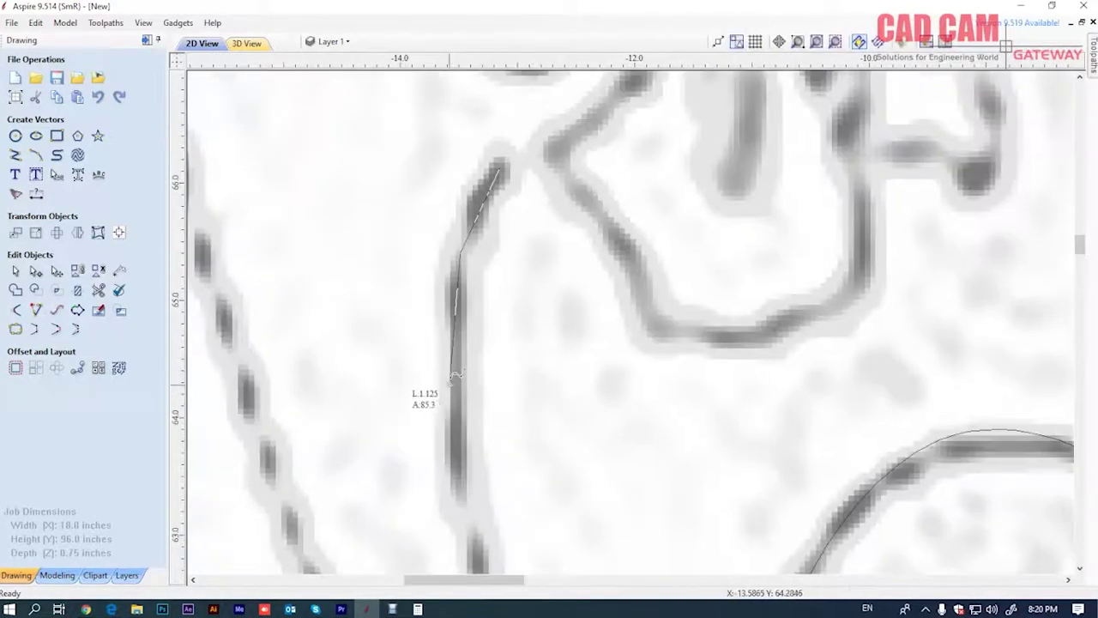
{"action": "scroll", "coordinate": [455, 377], "scroll_direction": "down", "scroll_amount": 2}
{"action": "scroll", "coordinate": [451, 360], "scroll_direction": "down", "scroll_amount": 1}
{"action": "scroll", "coordinate": [455, 360], "scroll_direction": "up", "scroll_amount": 1}
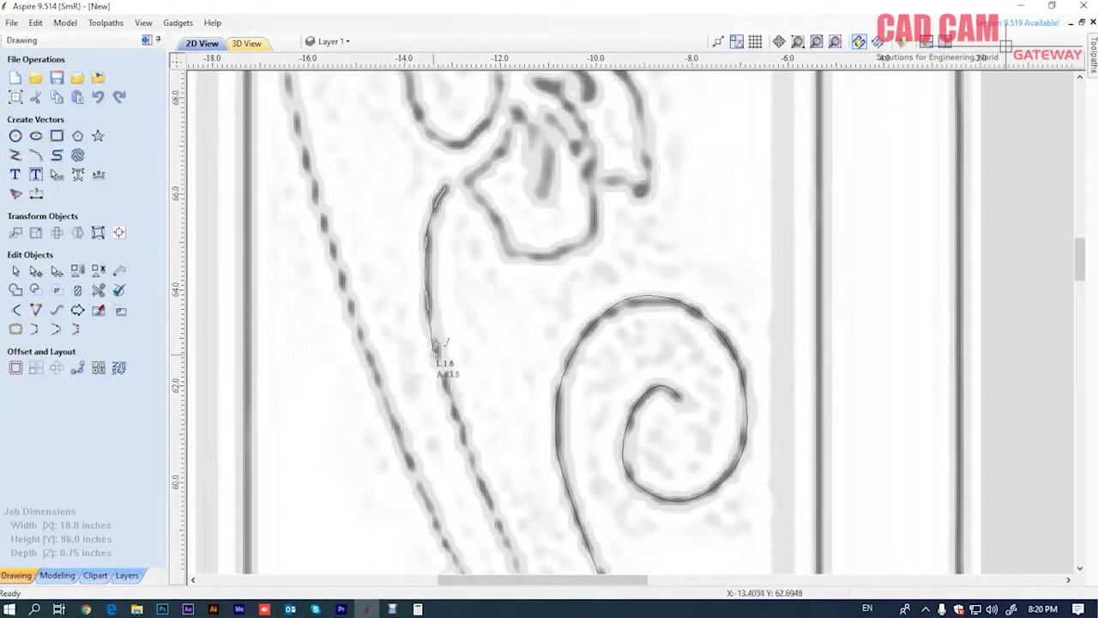
{"action": "left_click", "coordinate": [436, 365]}
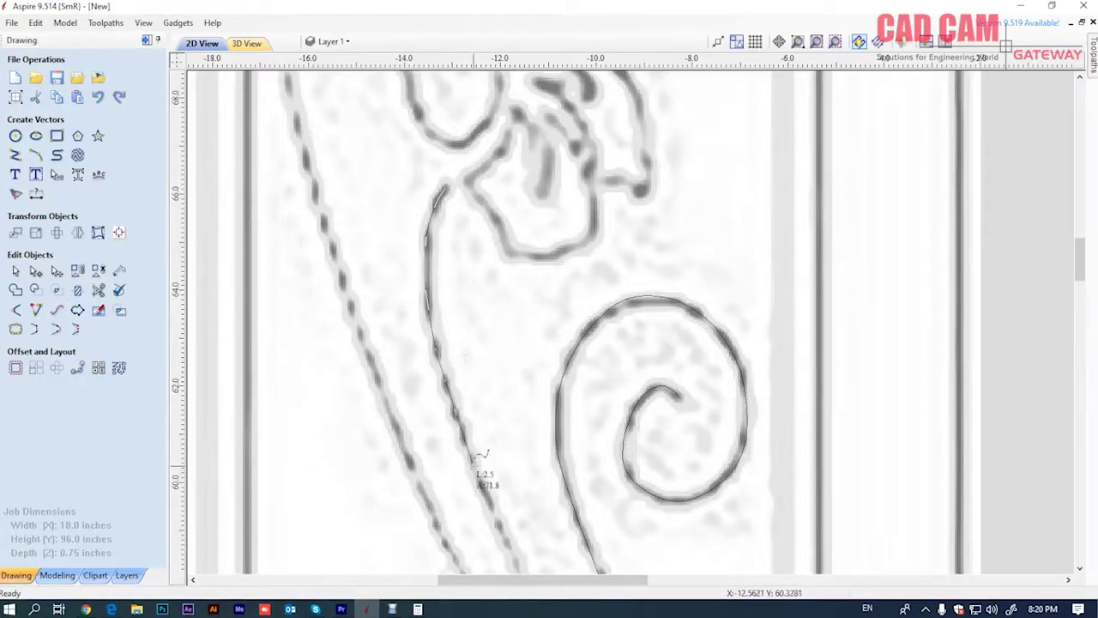
{"action": "scroll", "coordinate": [477, 456], "scroll_direction": "down", "scroll_amount": 1}
{"action": "scroll", "coordinate": [489, 448], "scroll_direction": "up", "scroll_amount": 1}
{"action": "left_click", "coordinate": [482, 439]}
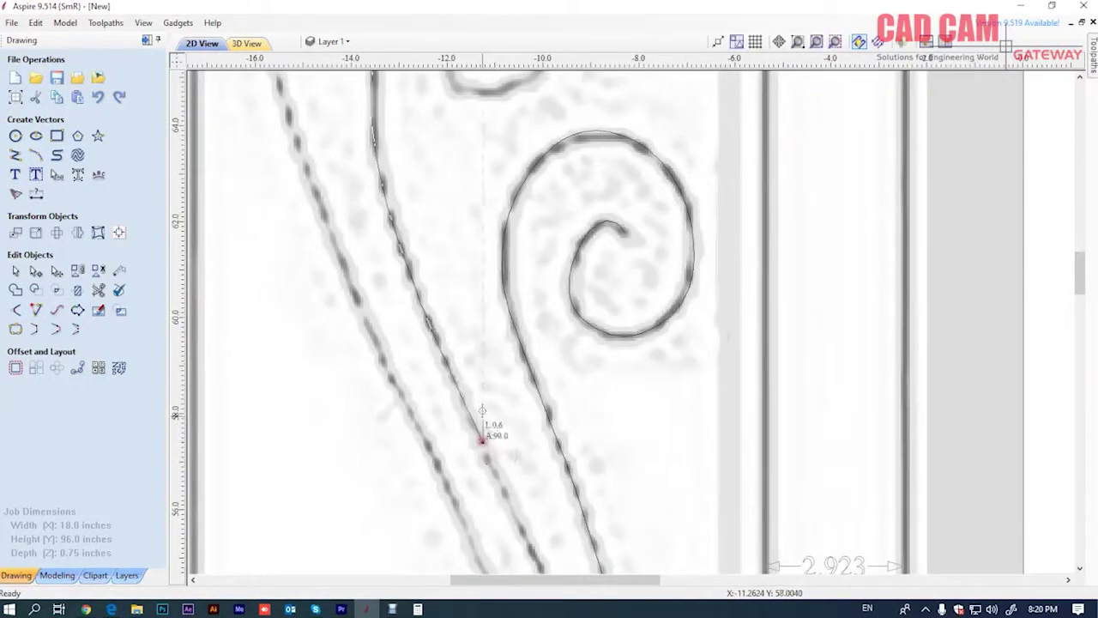
Follow the curving stem to its lowest point, then zoom out to the full panel and onto the top leaf
{"action": "scroll", "coordinate": [483, 412], "scroll_direction": "down", "scroll_amount": 2}
{"action": "scroll", "coordinate": [515, 467], "scroll_direction": "up", "scroll_amount": 2}
{"action": "scroll", "coordinate": [507, 472], "scroll_direction": "down", "scroll_amount": 1}
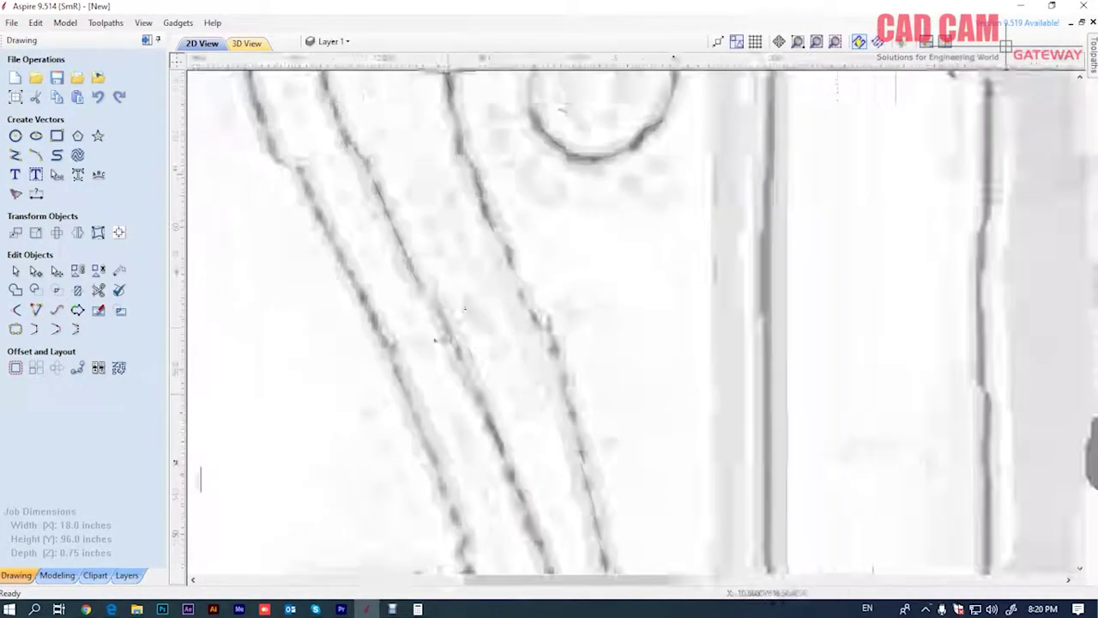
{"action": "scroll", "coordinate": [485, 370], "scroll_direction": "down", "scroll_amount": 1}
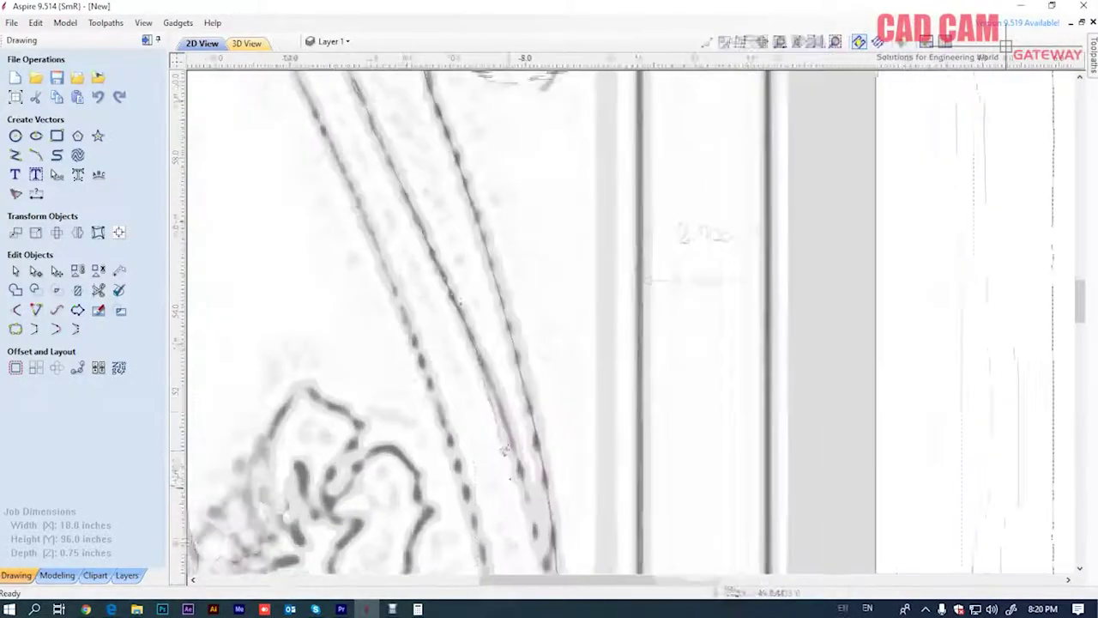
{"action": "scroll", "coordinate": [515, 355], "scroll_direction": "up", "scroll_amount": 2}
{"action": "scroll", "coordinate": [499, 350], "scroll_direction": "down", "scroll_amount": 1}
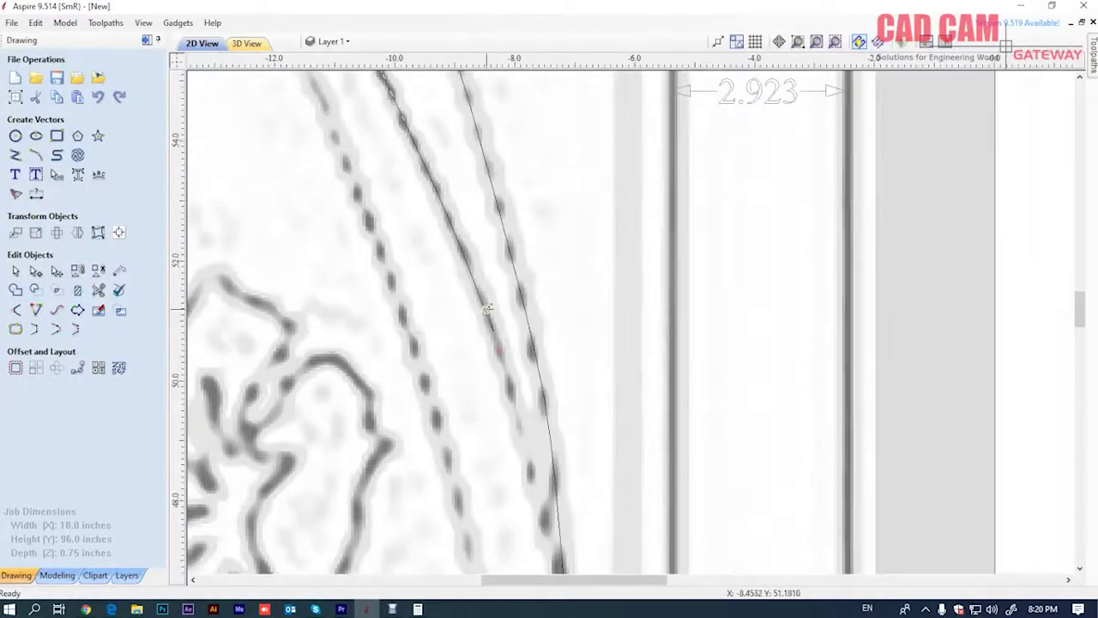
{"action": "scroll", "coordinate": [525, 433], "scroll_direction": "up", "scroll_amount": 1}
{"action": "scroll", "coordinate": [525, 428], "scroll_direction": "up", "scroll_amount": 1}
{"action": "scroll", "coordinate": [515, 360], "scroll_direction": "down", "scroll_amount": 1}
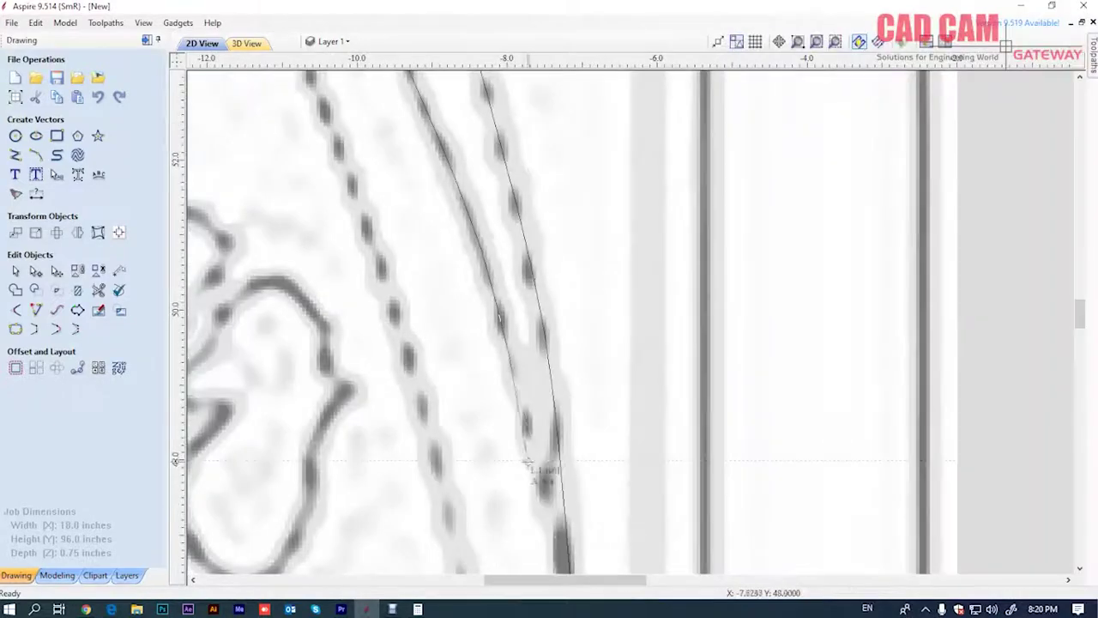
{"action": "scroll", "coordinate": [532, 439], "scroll_direction": "up", "scroll_amount": 1}
{"action": "scroll", "coordinate": [510, 360], "scroll_direction": "down", "scroll_amount": 1}
{"action": "scroll", "coordinate": [506, 352], "scroll_direction": "down", "scroll_amount": 1}
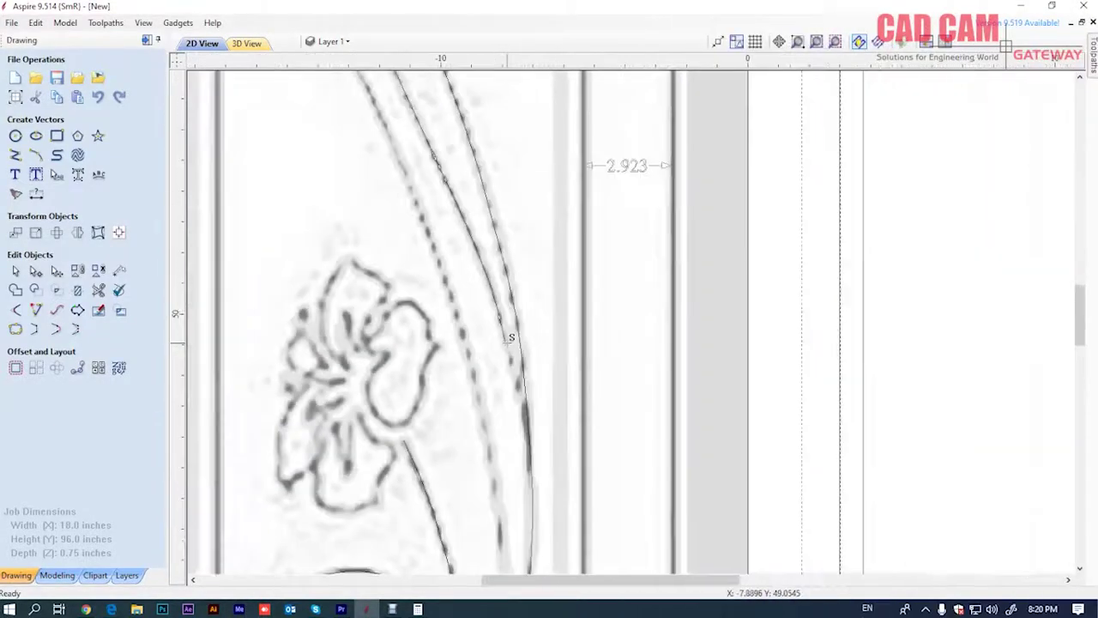
{"action": "scroll", "coordinate": [532, 412], "scroll_direction": "up", "scroll_amount": 1}
{"action": "scroll", "coordinate": [523, 410], "scroll_direction": "up", "scroll_amount": 1}
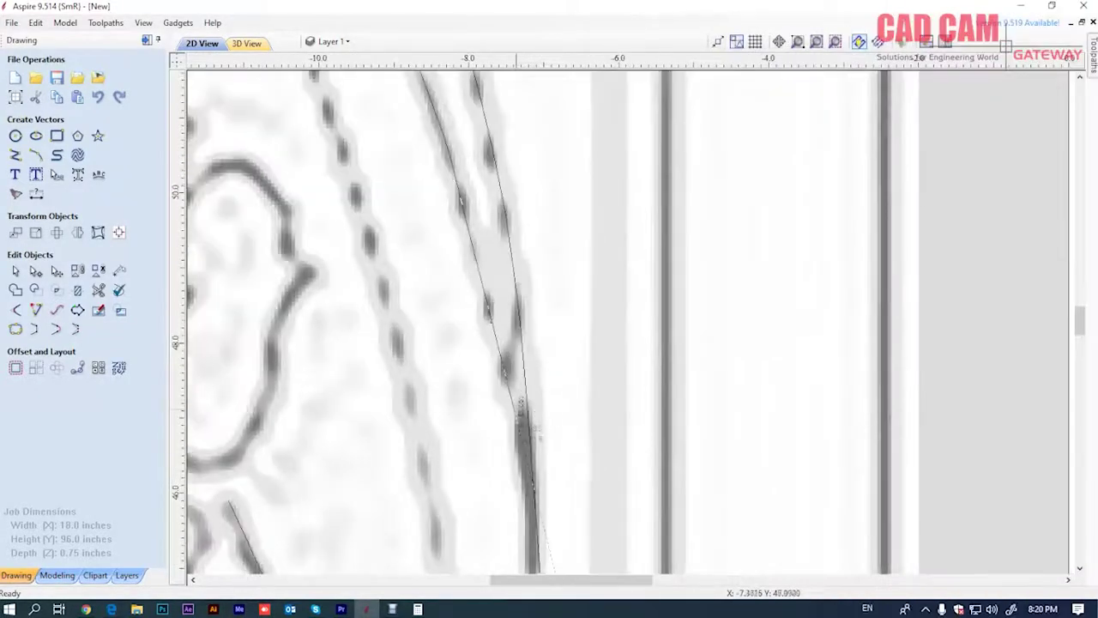
{"action": "left_click", "coordinate": [521, 431]}
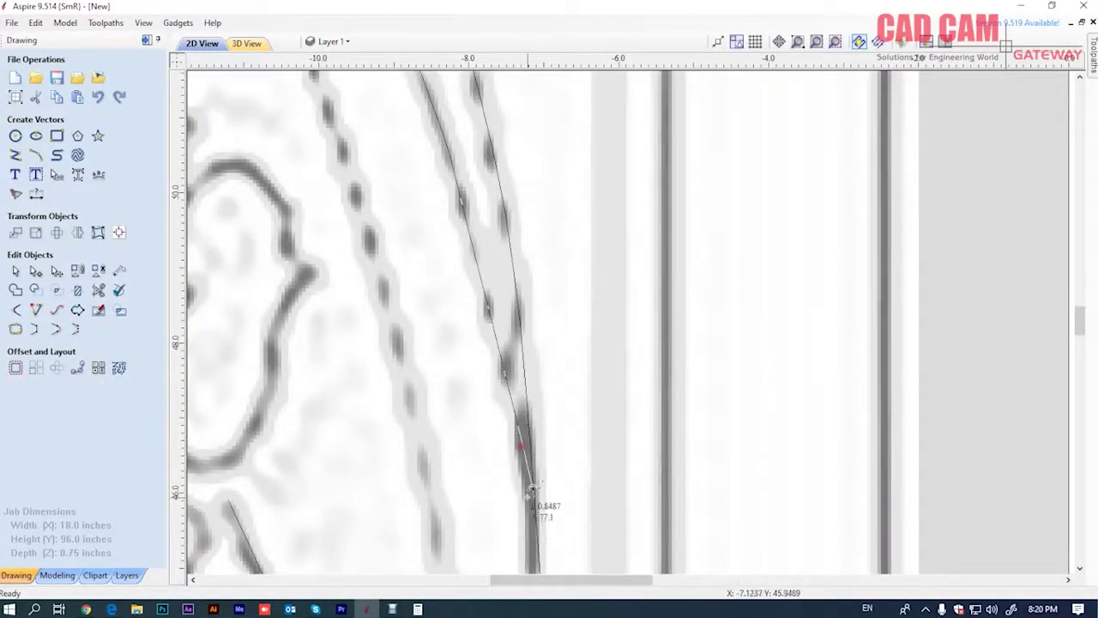
{"action": "left_click", "coordinate": [536, 553]}
{"action": "scroll", "coordinate": [515, 326], "scroll_direction": "down", "scroll_amount": 2}
{"action": "scroll", "coordinate": [557, 453], "scroll_direction": "up", "scroll_amount": 1}
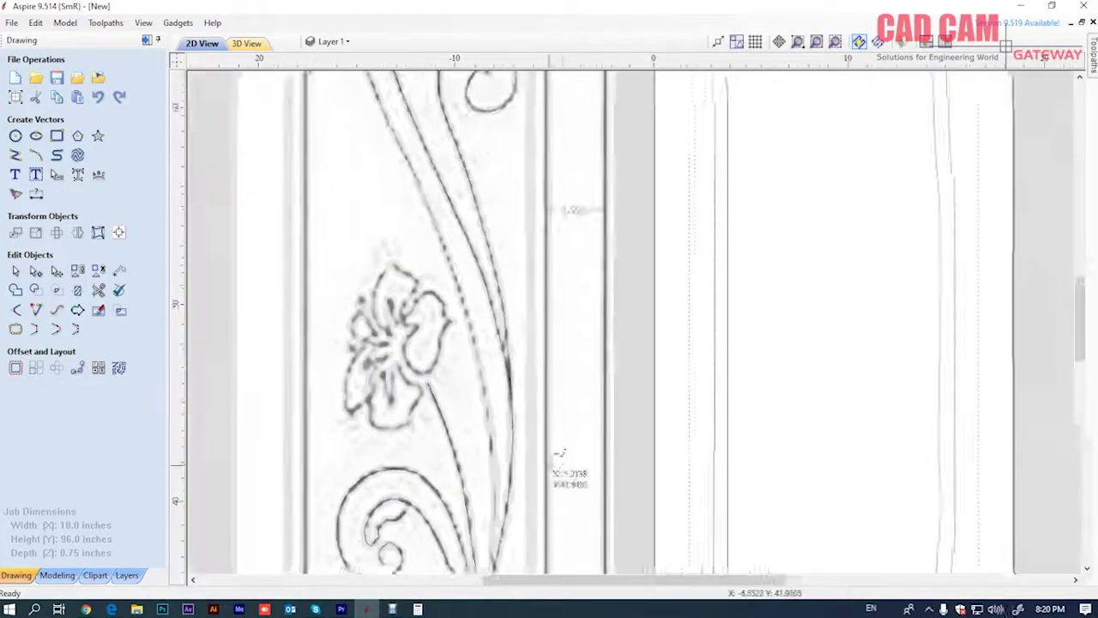
{"action": "scroll", "coordinate": [557, 453], "scroll_direction": "down", "scroll_amount": 1}
{"action": "scroll", "coordinate": [541, 416], "scroll_direction": "down", "scroll_amount": 1}
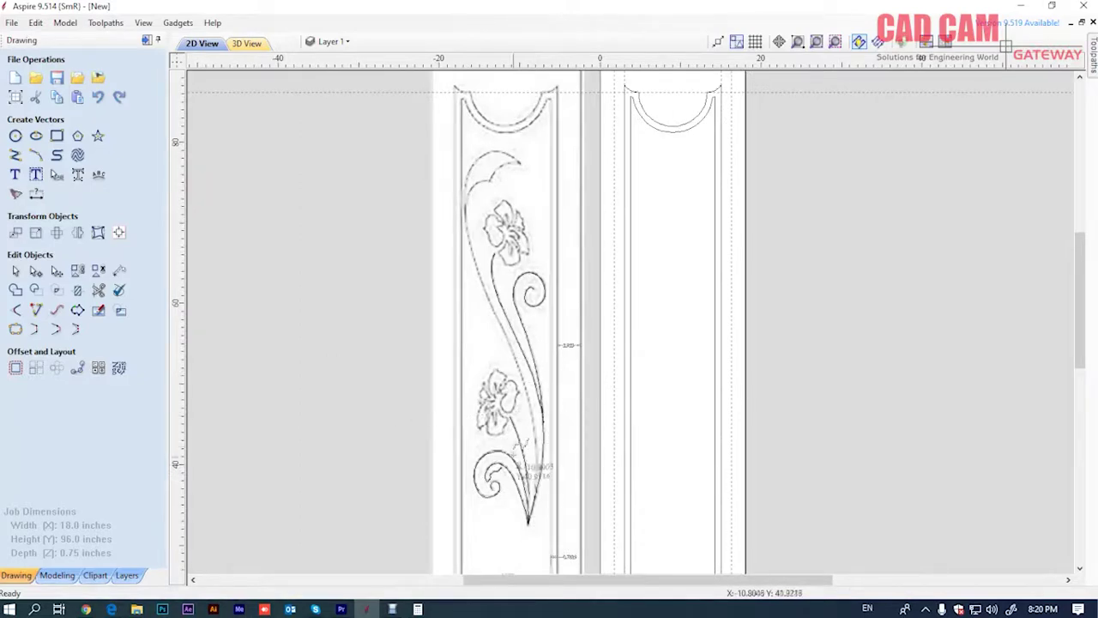
{"action": "scroll", "coordinate": [491, 156], "scroll_direction": "up", "scroll_amount": 1}
{"action": "scroll", "coordinate": [491, 156], "scroll_direction": "up", "scroll_amount": 1}
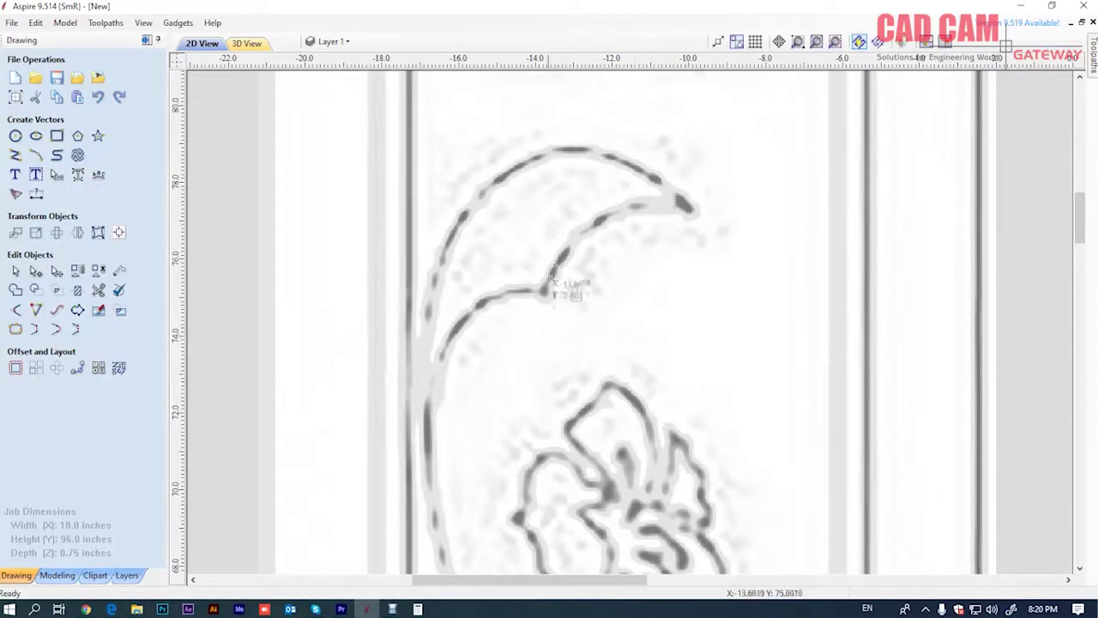
Start a new polyline at the top leaf tip, around its upper curve and down the left side
{"action": "left_click", "coordinate": [692, 205]}
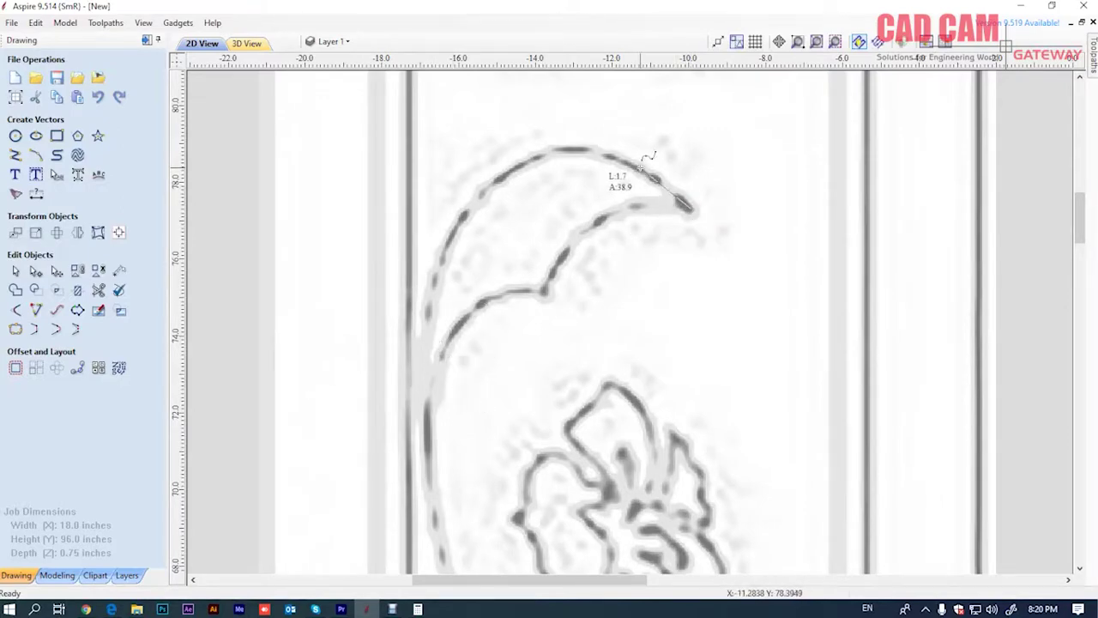
{"action": "left_click", "coordinate": [639, 165]}
{"action": "left_click", "coordinate": [577, 149]}
{"action": "left_click", "coordinate": [496, 177]}
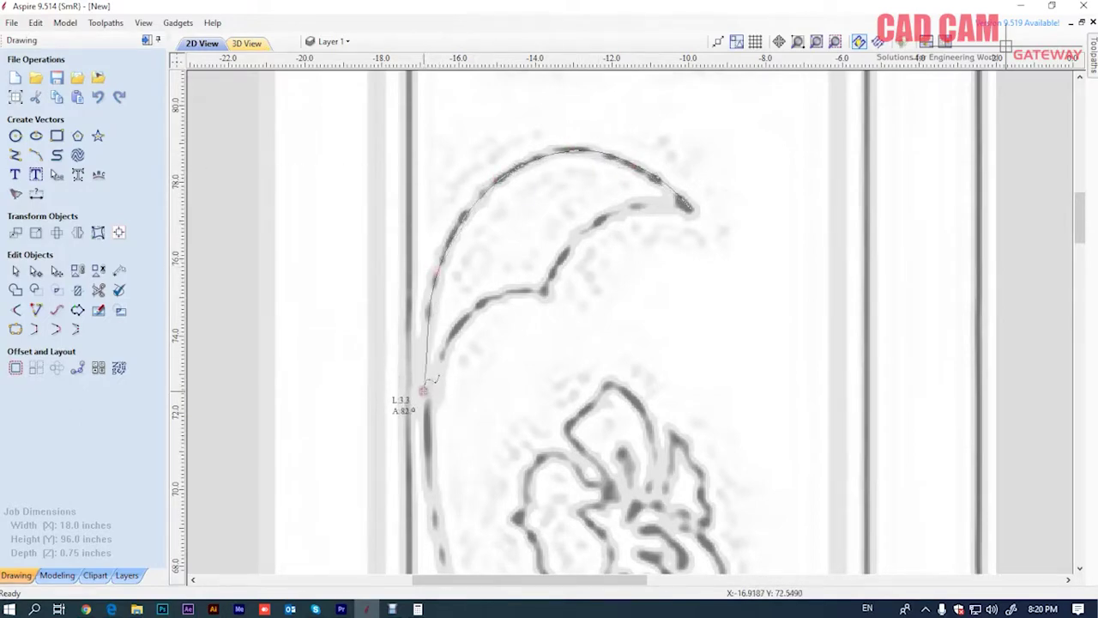
{"action": "scroll", "coordinate": [433, 377], "scroll_direction": "down", "scroll_amount": 3}
{"action": "scroll", "coordinate": [450, 326], "scroll_direction": "up", "scroll_amount": 2}
{"action": "left_click", "coordinate": [424, 314]}
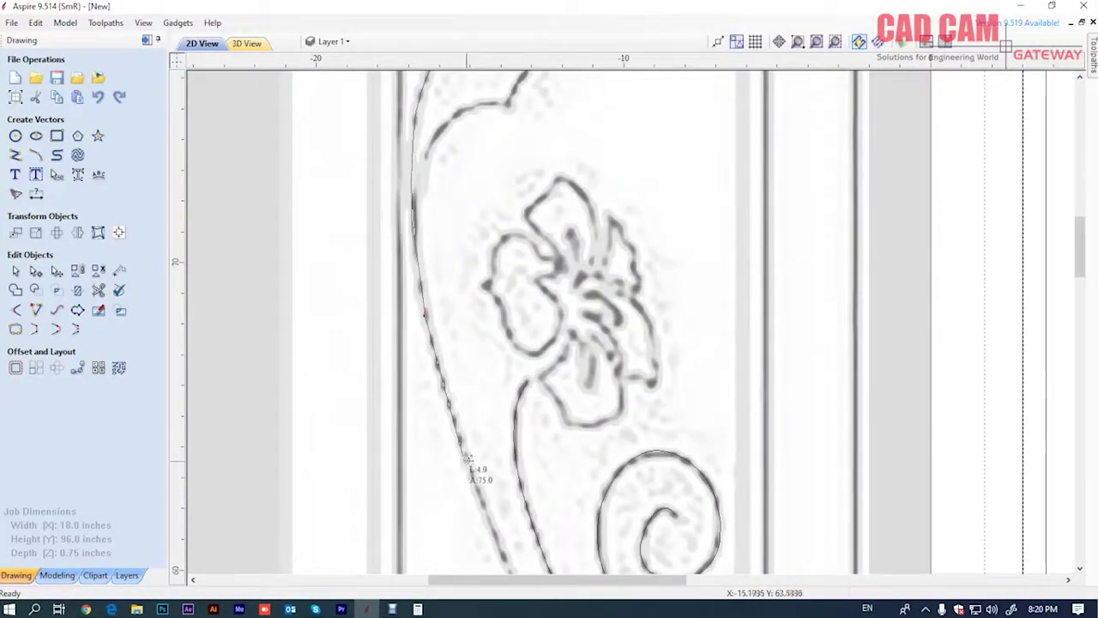
Continue the polyline down the stem edge to its low point near the tip
{"action": "scroll", "coordinate": [462, 439], "scroll_direction": "down", "scroll_amount": 2}
{"action": "scroll", "coordinate": [459, 433], "scroll_direction": "up", "scroll_amount": 3}
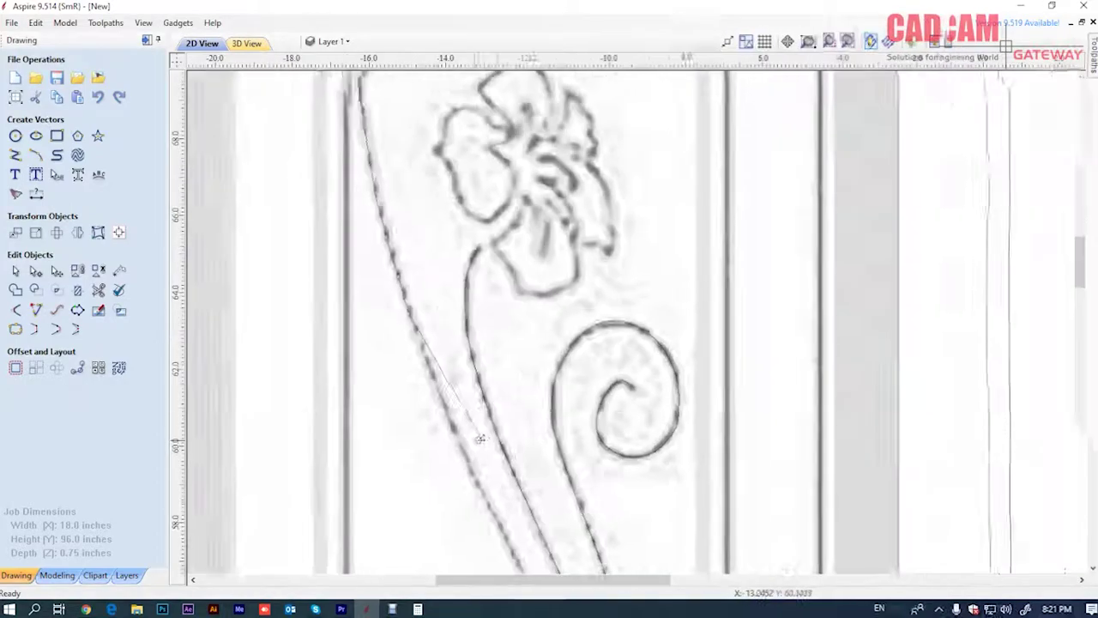
{"action": "scroll", "coordinate": [463, 439], "scroll_direction": "down", "scroll_amount": 2}
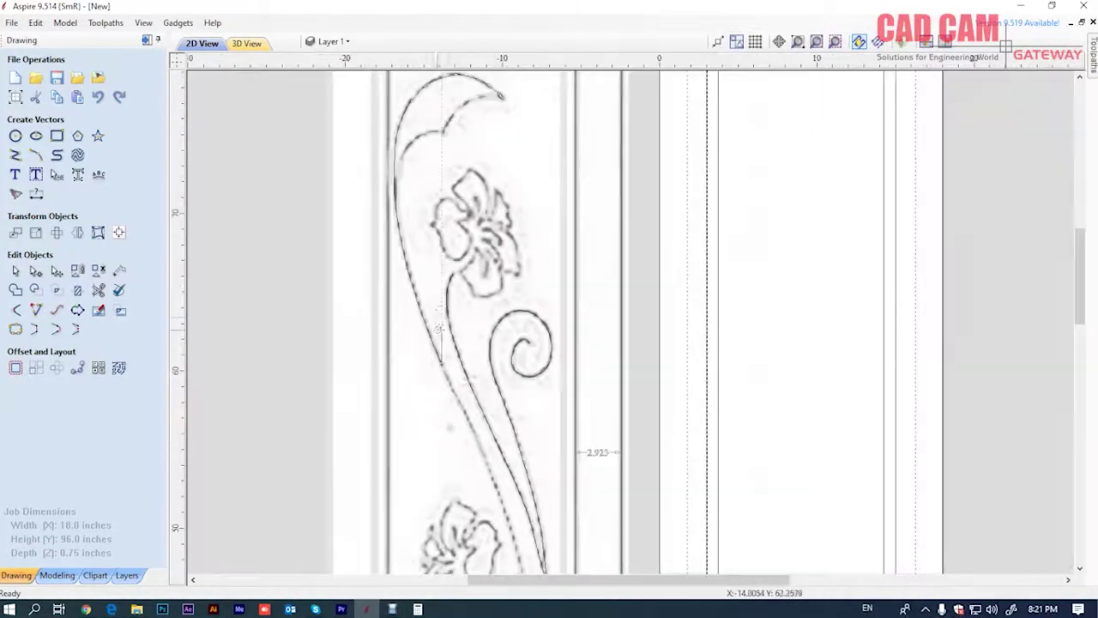
{"action": "scroll", "coordinate": [464, 413], "scroll_direction": "up", "scroll_amount": 2}
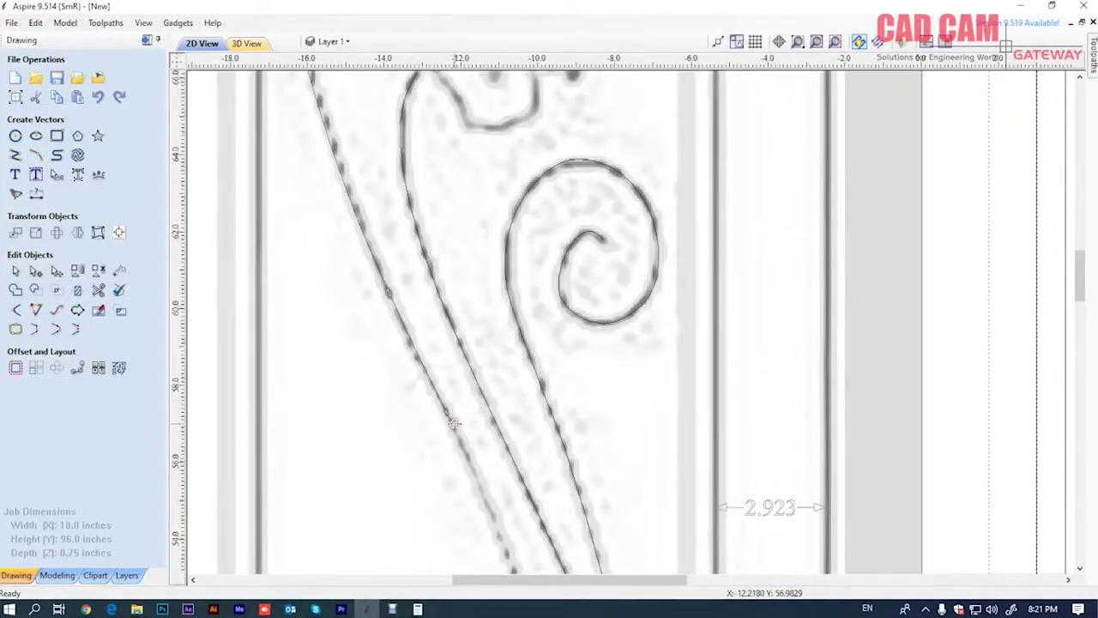
{"action": "scroll", "coordinate": [461, 436], "scroll_direction": "down", "scroll_amount": 2}
{"action": "scroll", "coordinate": [480, 439], "scroll_direction": "up", "scroll_amount": 3}
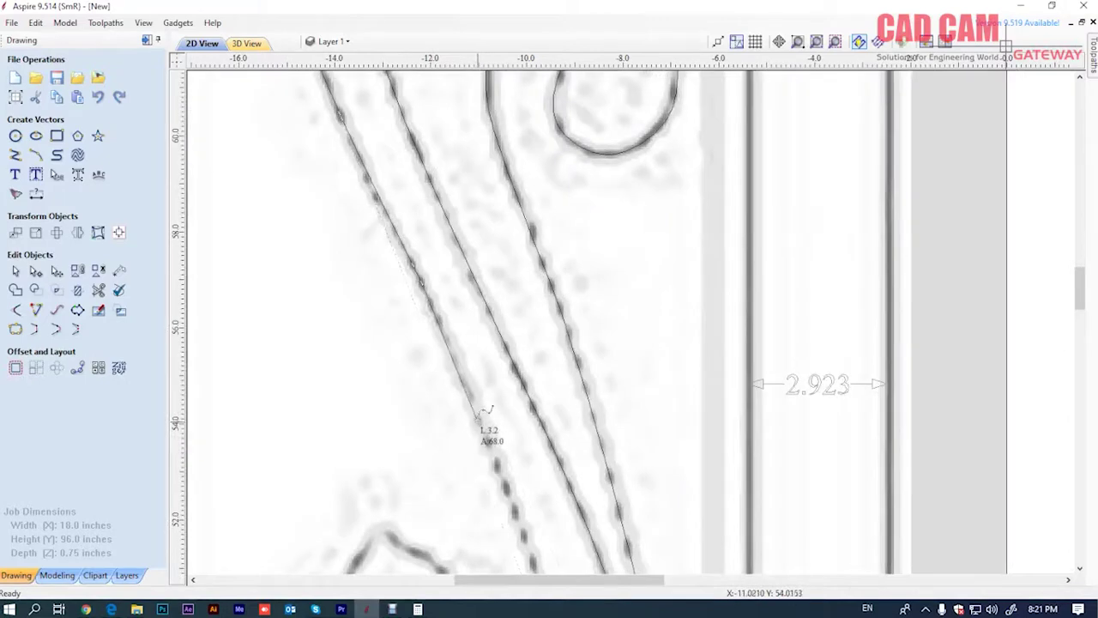
{"action": "left_click", "coordinate": [479, 419]}
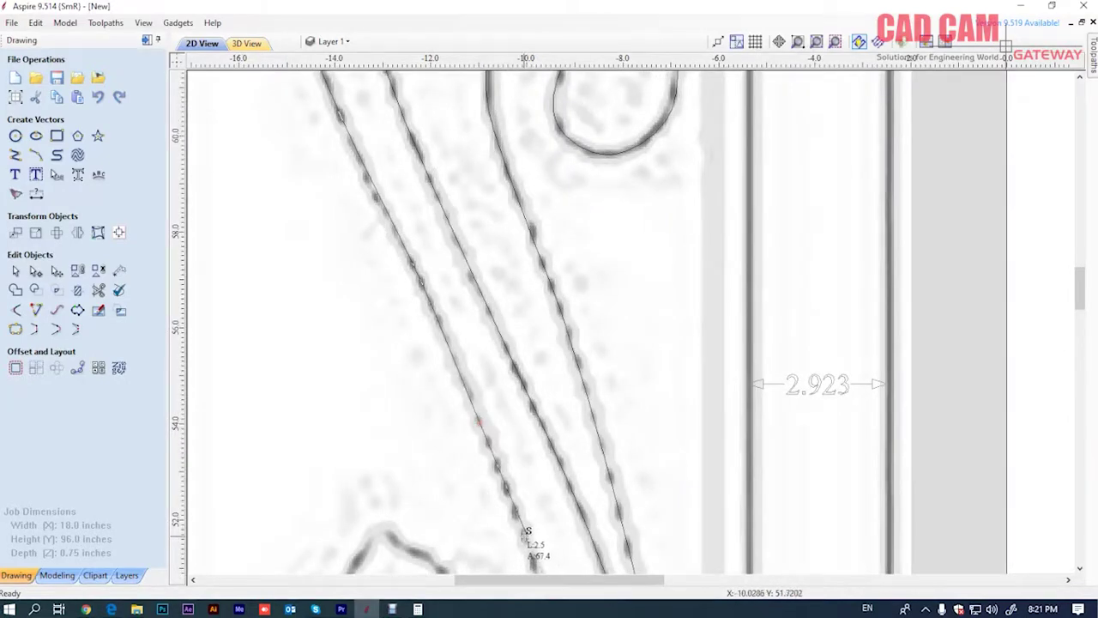
{"action": "scroll", "coordinate": [526, 532], "scroll_direction": "up", "scroll_amount": 2}
{"action": "scroll", "coordinate": [463, 343], "scroll_direction": "down", "scroll_amount": 4}
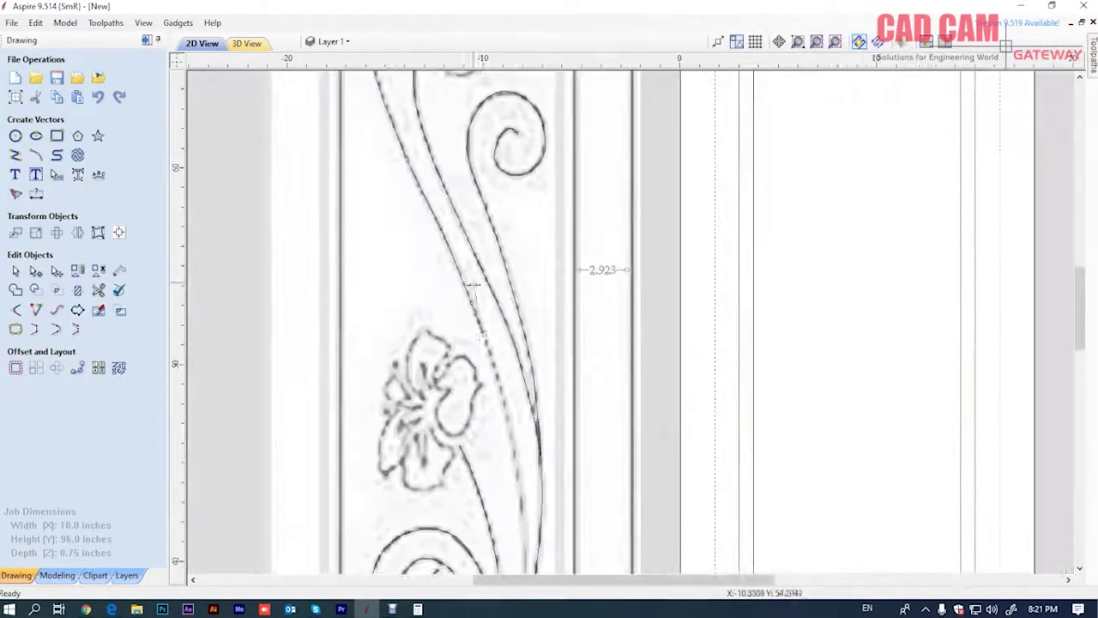
{"action": "scroll", "coordinate": [506, 385], "scroll_direction": "up", "scroll_amount": 3}
{"action": "scroll", "coordinate": [503, 385], "scroll_direction": "up", "scroll_amount": 3}
{"action": "scroll", "coordinate": [503, 385], "scroll_direction": "up", "scroll_amount": 1}
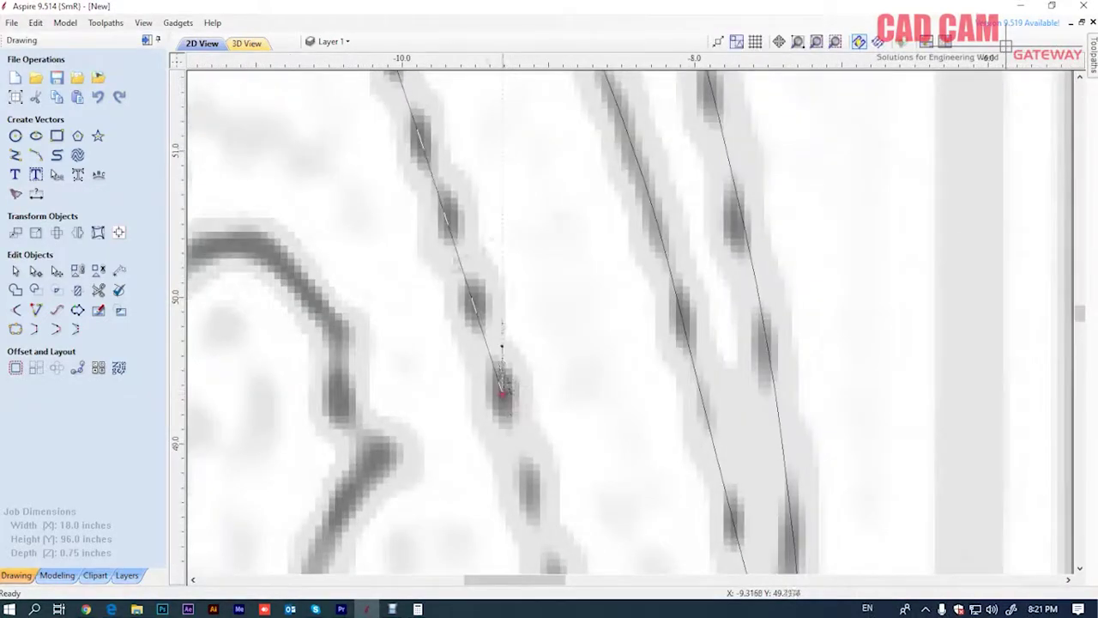
{"action": "scroll", "coordinate": [502, 386], "scroll_direction": "down", "scroll_amount": 3}
{"action": "scroll", "coordinate": [531, 459], "scroll_direction": "up", "scroll_amount": 3}
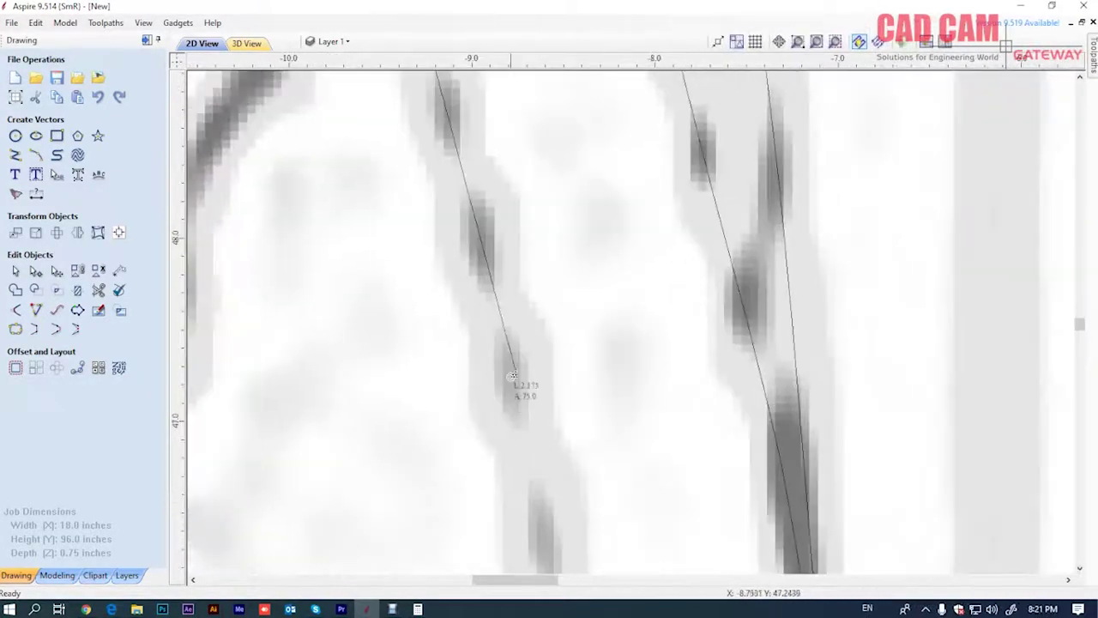
{"action": "scroll", "coordinate": [512, 317], "scroll_direction": "down", "scroll_amount": 3}
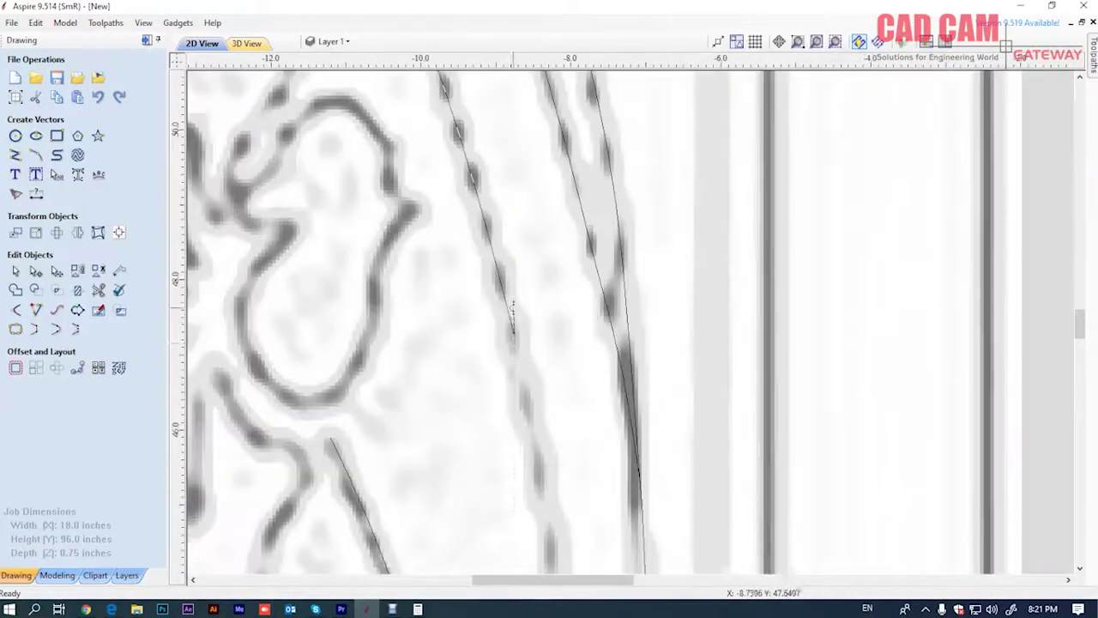
{"action": "scroll", "coordinate": [512, 317], "scroll_direction": "up", "scroll_amount": 2}
{"action": "scroll", "coordinate": [534, 429], "scroll_direction": "up", "scroll_amount": 2}
{"action": "scroll", "coordinate": [535, 515], "scroll_direction": "down", "scroll_amount": 2}
{"action": "scroll", "coordinate": [534, 352], "scroll_direction": "up", "scroll_amount": 1}
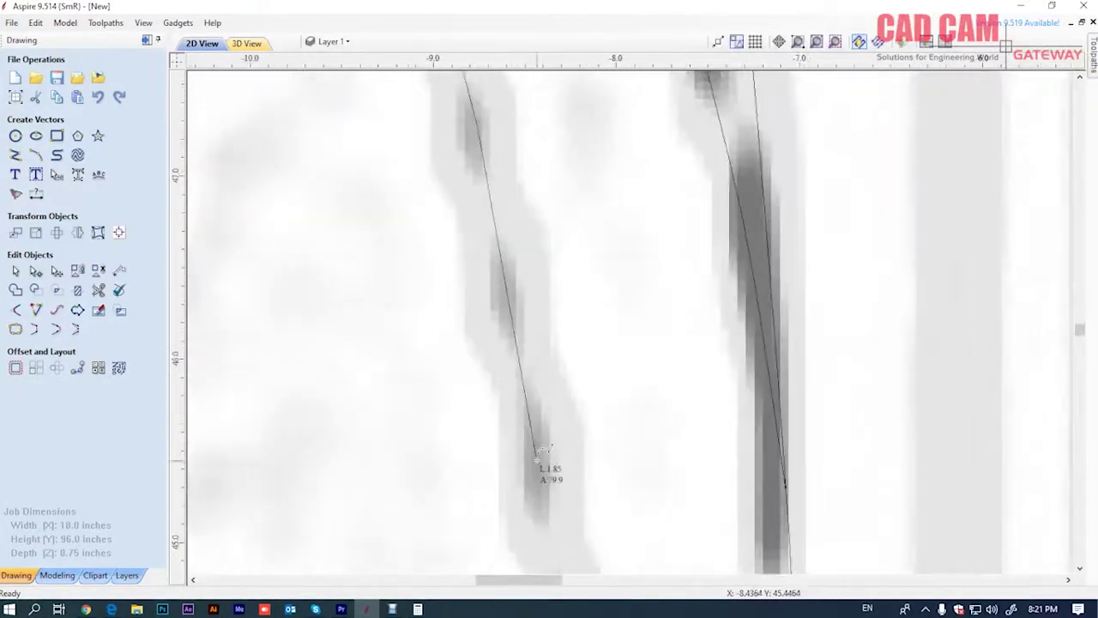
{"action": "scroll", "coordinate": [537, 459], "scroll_direction": "down", "scroll_amount": 2}
{"action": "scroll", "coordinate": [544, 282], "scroll_direction": "down", "scroll_amount": 1}
{"action": "scroll", "coordinate": [535, 301], "scroll_direction": "up", "scroll_amount": 1}
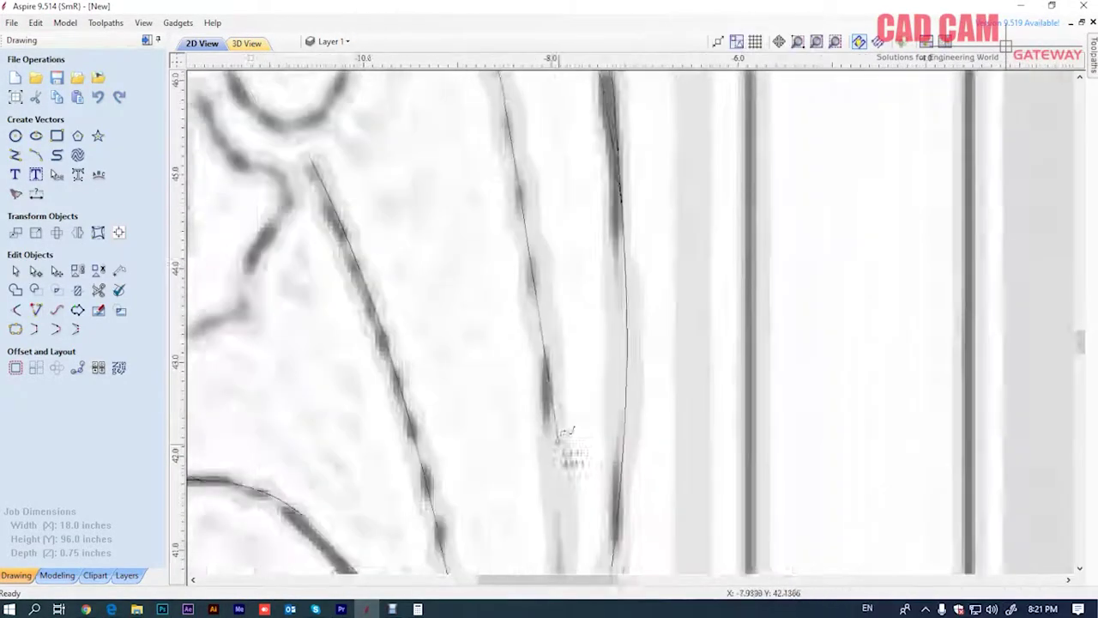
{"action": "scroll", "coordinate": [502, 282], "scroll_direction": "down", "scroll_amount": 1}
{"action": "scroll", "coordinate": [515, 291], "scroll_direction": "down", "scroll_amount": 2}
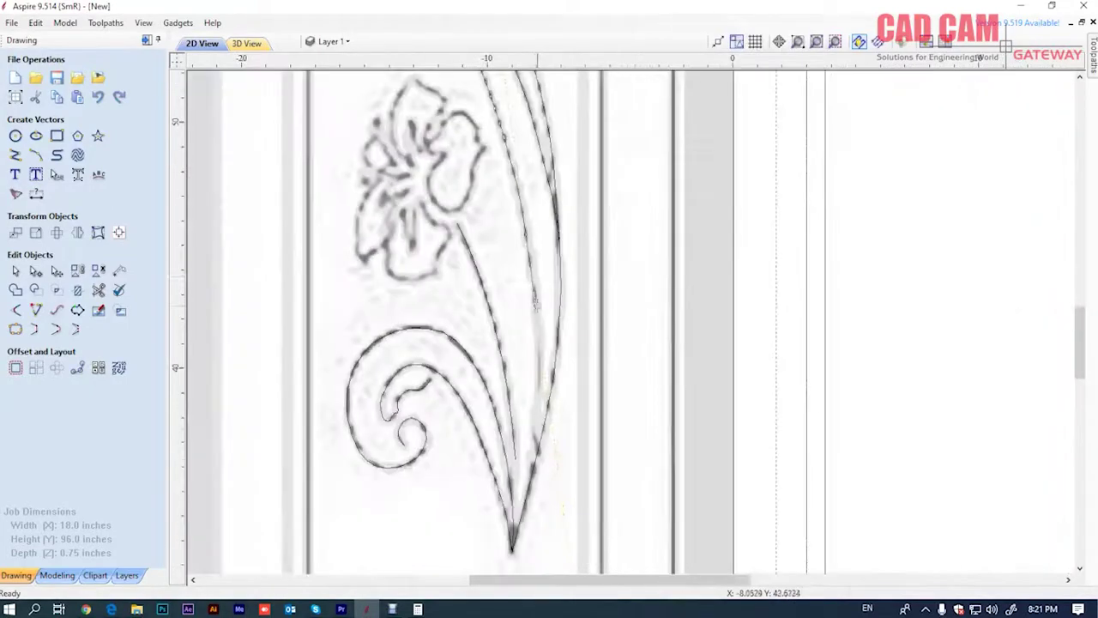
{"action": "scroll", "coordinate": [558, 294], "scroll_direction": "up", "scroll_amount": 2}
{"action": "scroll", "coordinate": [532, 403], "scroll_direction": "down", "scroll_amount": 2}
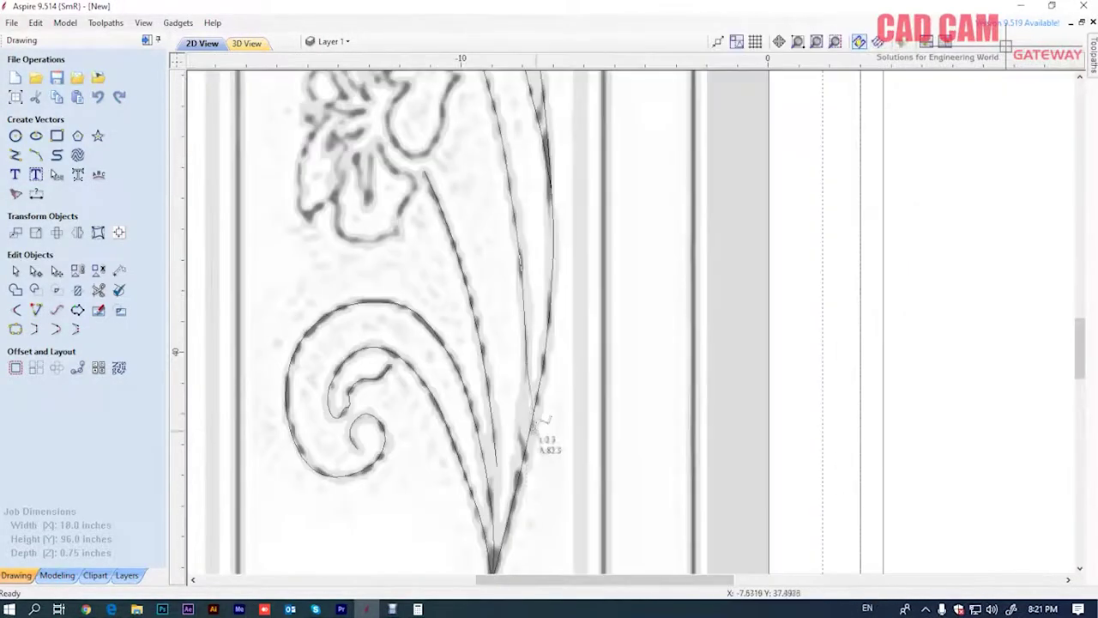
{"action": "scroll", "coordinate": [534, 429], "scroll_direction": "up", "scroll_amount": 1}
{"action": "scroll", "coordinate": [528, 432], "scroll_direction": "down", "scroll_amount": 1}
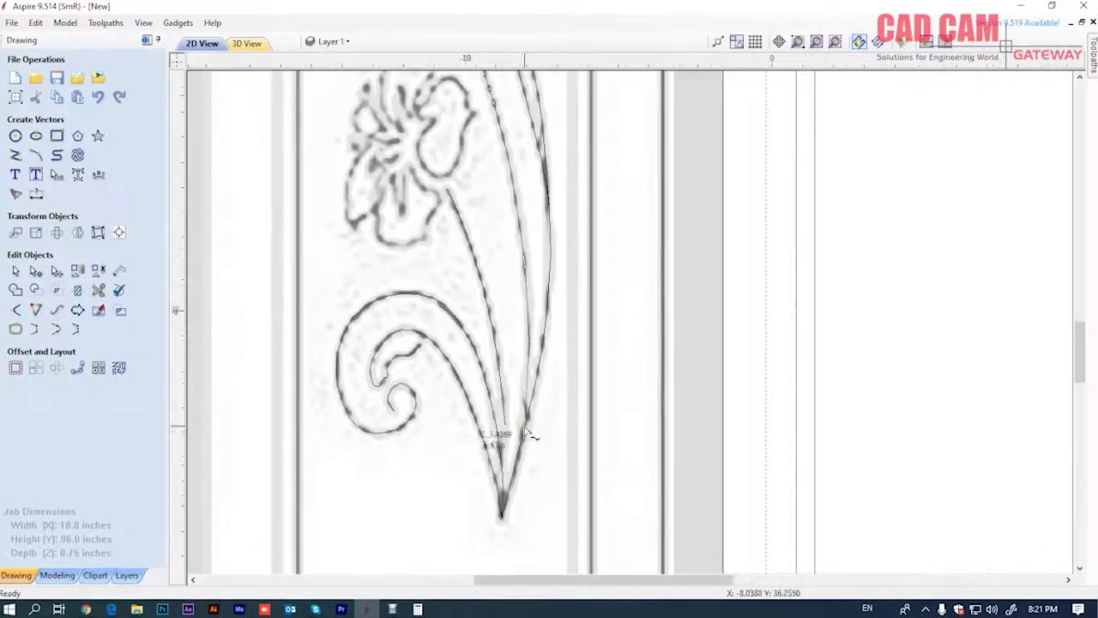
{"action": "scroll", "coordinate": [526, 429], "scroll_direction": "up", "scroll_amount": 2}
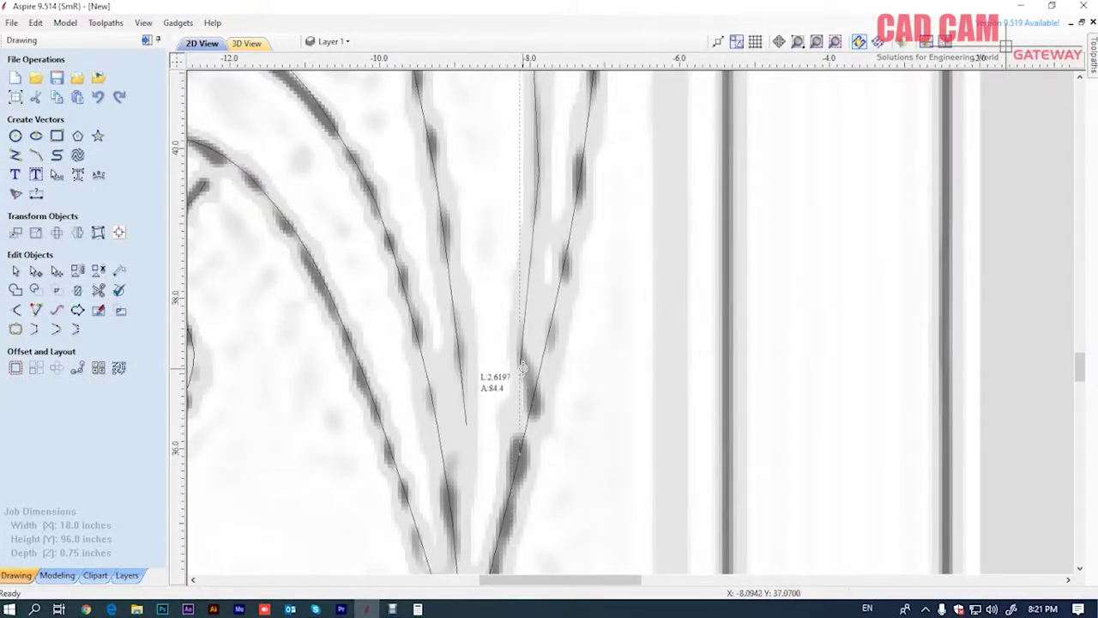
{"action": "left_click", "coordinate": [522, 369]}
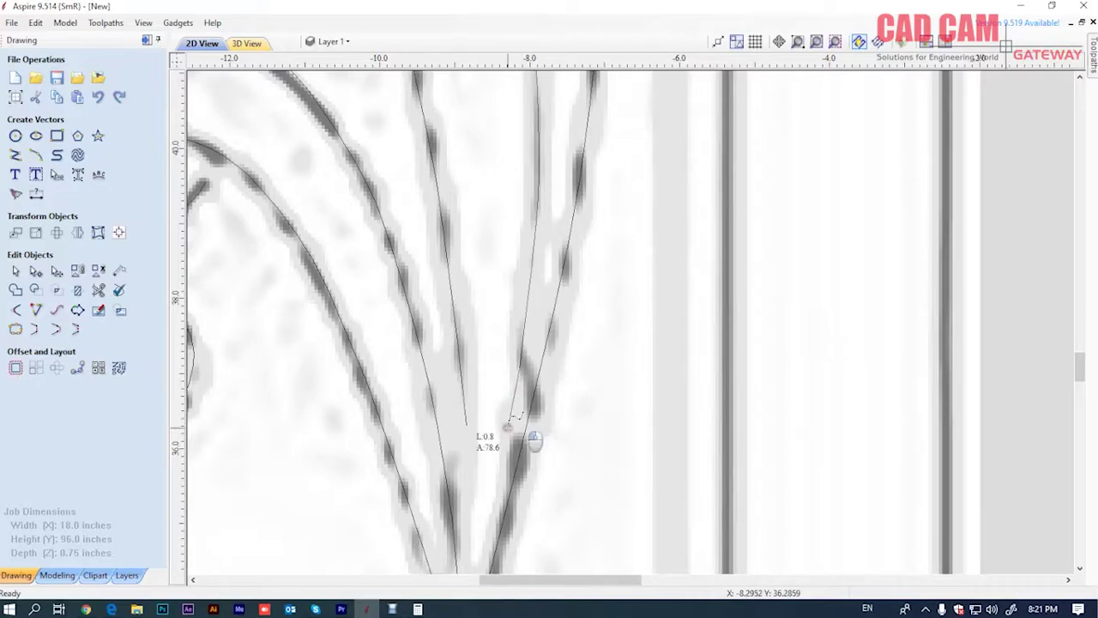
{"action": "scroll", "coordinate": [600, 360], "scroll_direction": "down", "scroll_amount": 3}
{"action": "scroll", "coordinate": [532, 446], "scroll_direction": "down", "scroll_amount": 1}
{"action": "scroll", "coordinate": [554, 464], "scroll_direction": "down", "scroll_amount": 2}
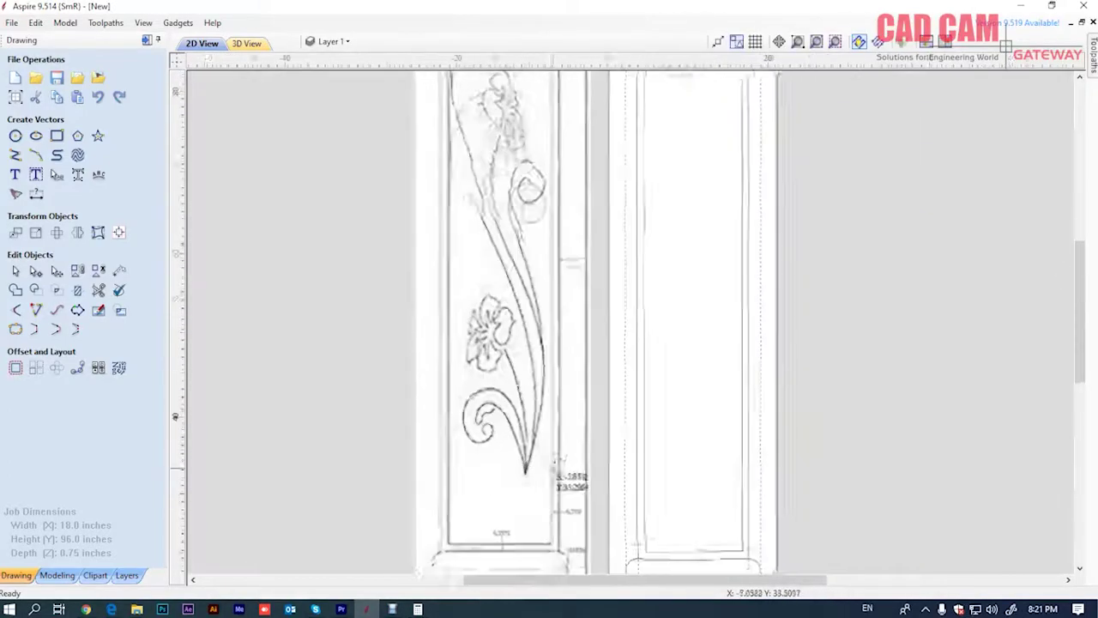
{"action": "scroll", "coordinate": [573, 249], "scroll_direction": "up", "scroll_amount": 2}
{"action": "scroll", "coordinate": [601, 236], "scroll_direction": "up", "scroll_amount": 2}
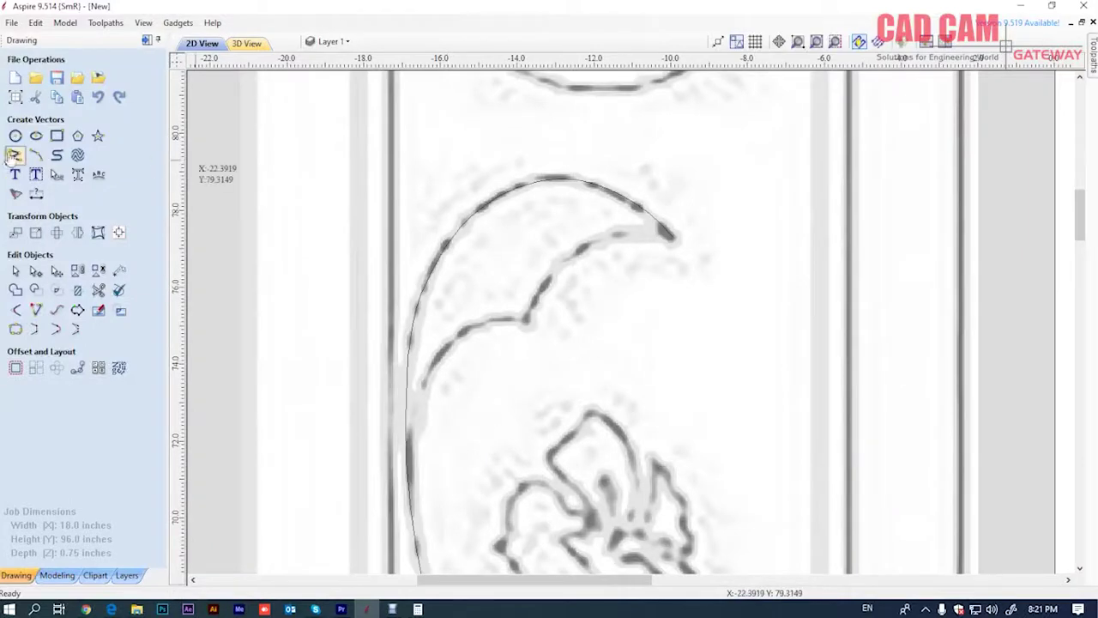
Draw two 3-point arcs along the crescent leaf's inner edge from its tip toward the stem
{"action": "left_click", "coordinate": [36, 155]}
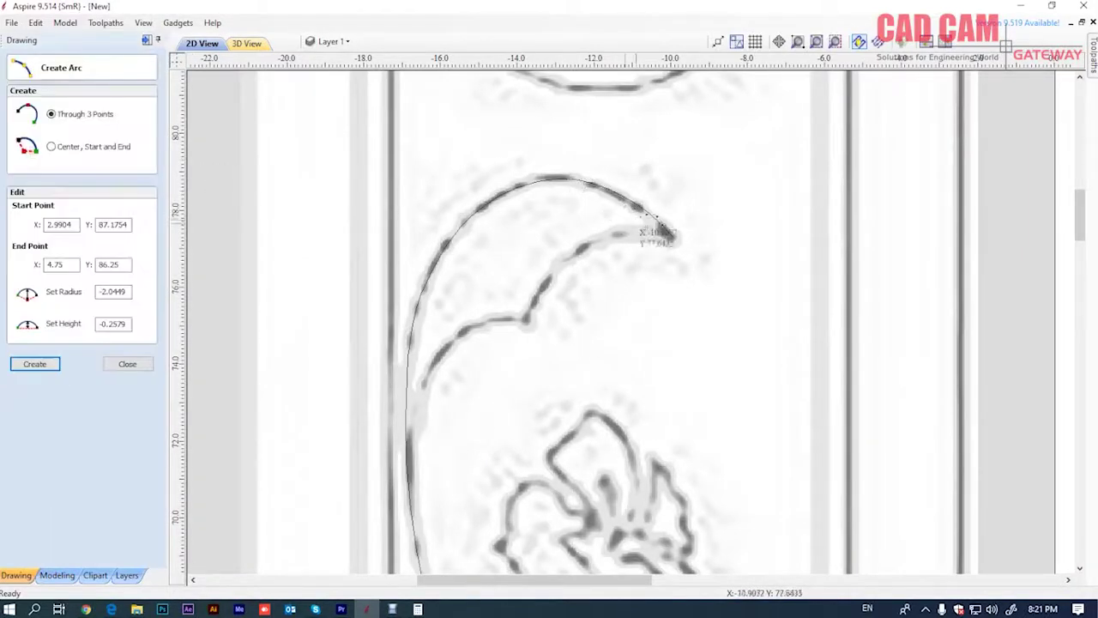
{"action": "left_click", "coordinate": [670, 239]}
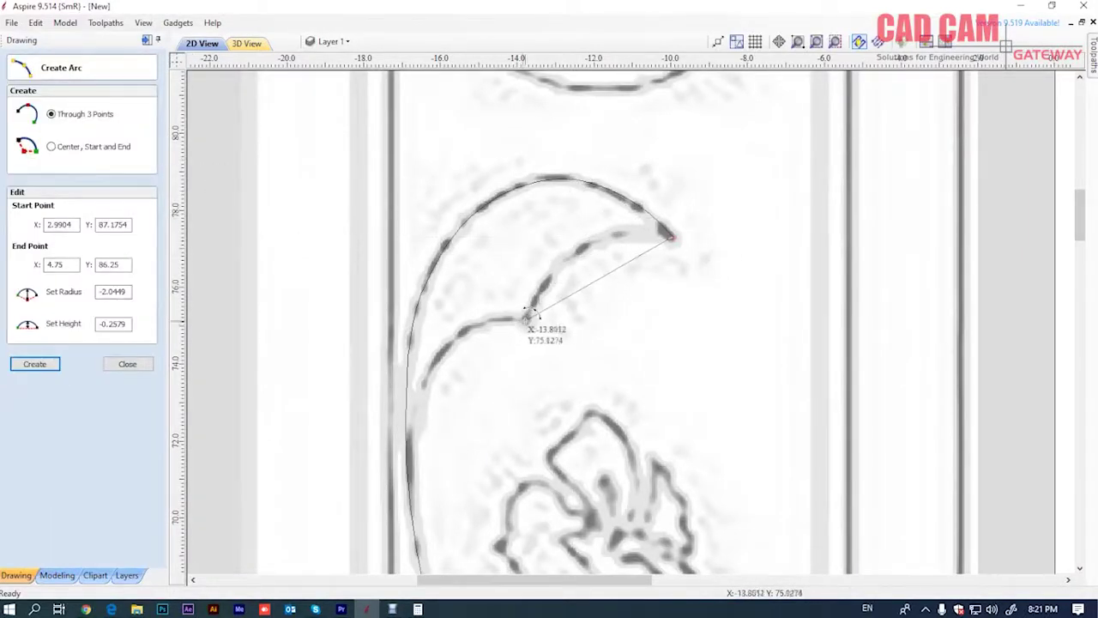
{"action": "left_click", "coordinate": [526, 317]}
{"action": "left_click", "coordinate": [577, 253]}
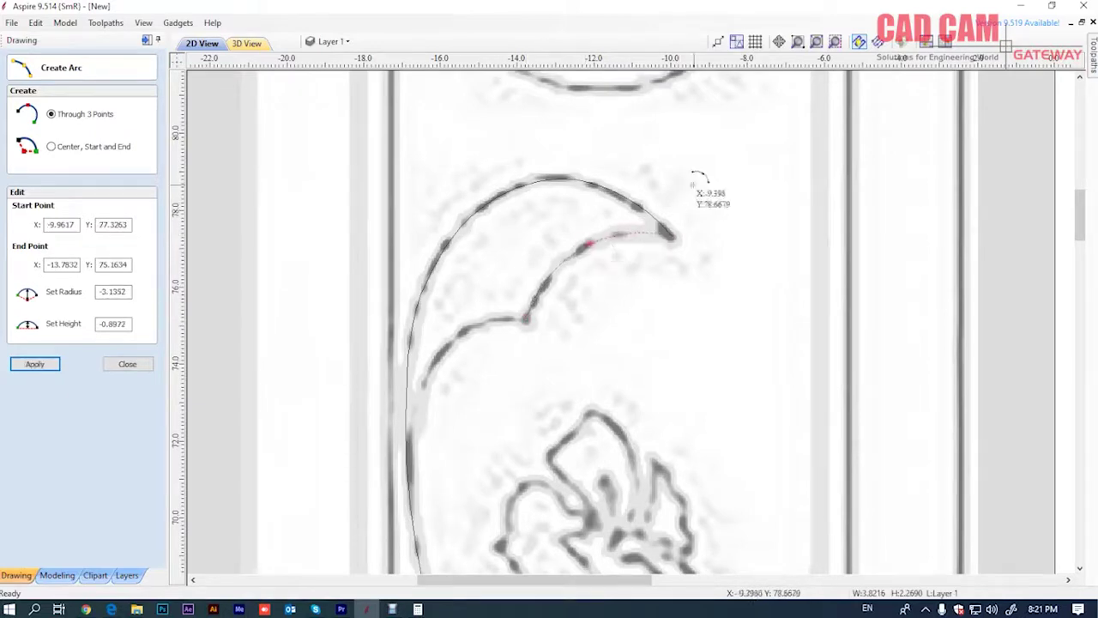
{"action": "scroll", "coordinate": [433, 367], "scroll_direction": "up", "scroll_amount": 2}
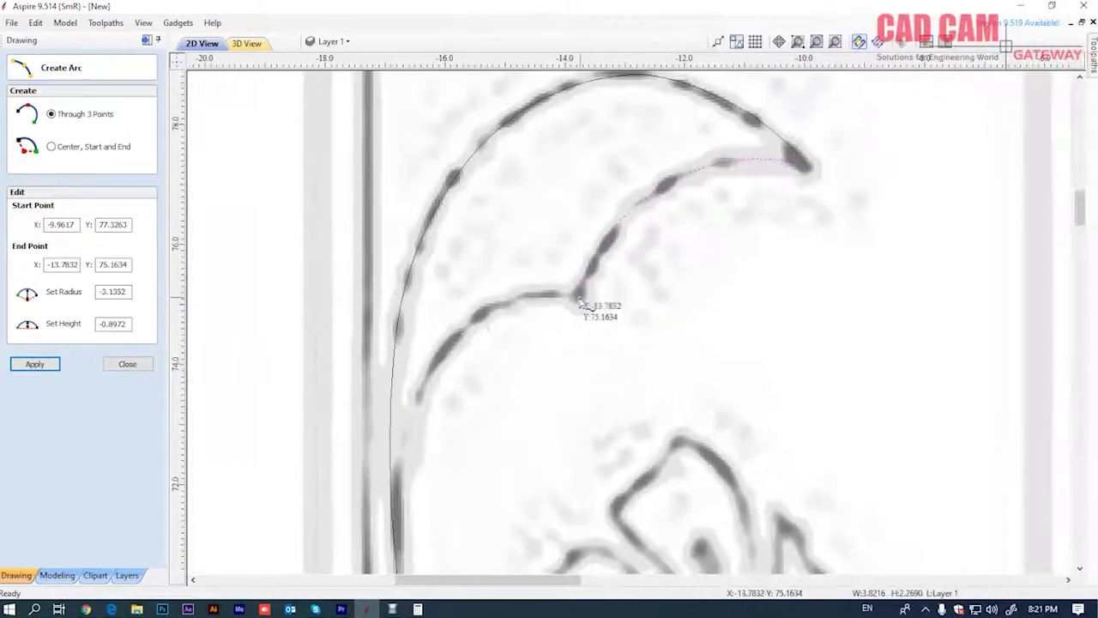
{"action": "left_click", "coordinate": [579, 299]}
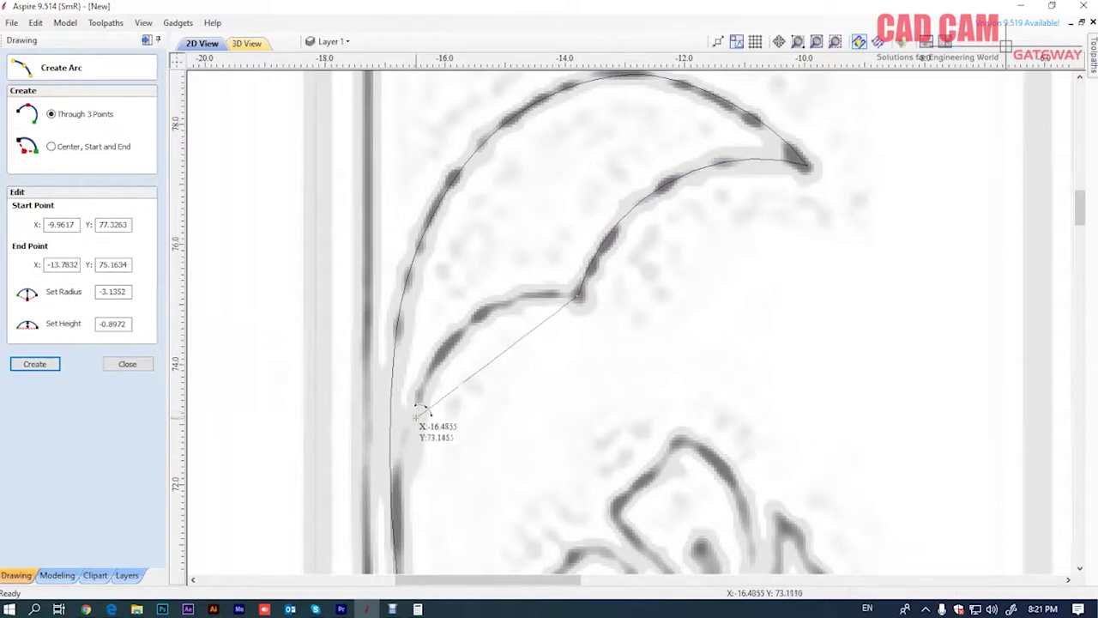
{"action": "left_click", "coordinate": [395, 487]}
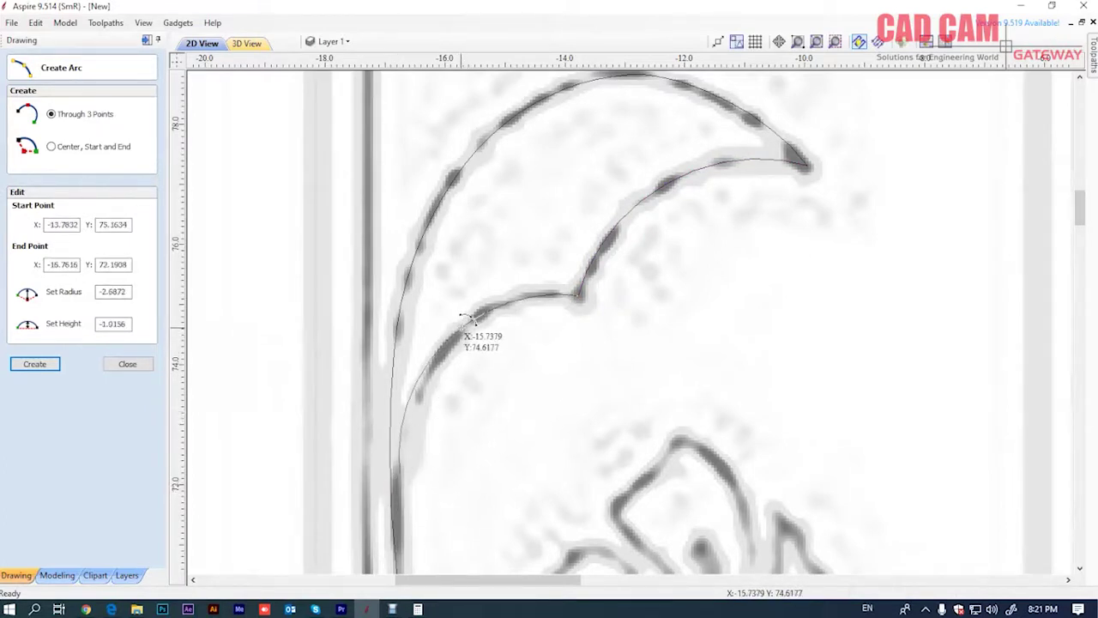
{"action": "left_click", "coordinate": [468, 315]}
{"action": "scroll", "coordinate": [589, 241], "scroll_direction": "down", "scroll_amount": 2}
{"action": "scroll", "coordinate": [589, 240], "scroll_direction": "down", "scroll_amount": 2}
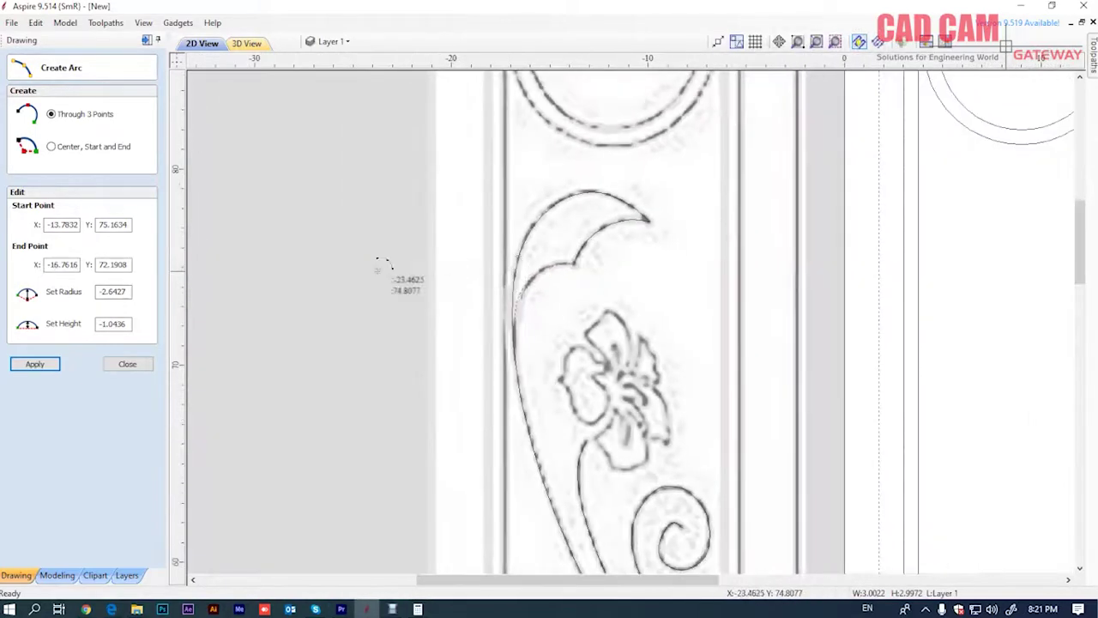
Join the crescent leaf's three open curves into one continuous vector
{"action": "left_click", "coordinate": [129, 365]}
{"action": "scroll", "coordinate": [481, 216], "scroll_direction": "down", "scroll_amount": 3}
{"action": "scroll", "coordinate": [463, 215], "scroll_direction": "down", "scroll_amount": 2}
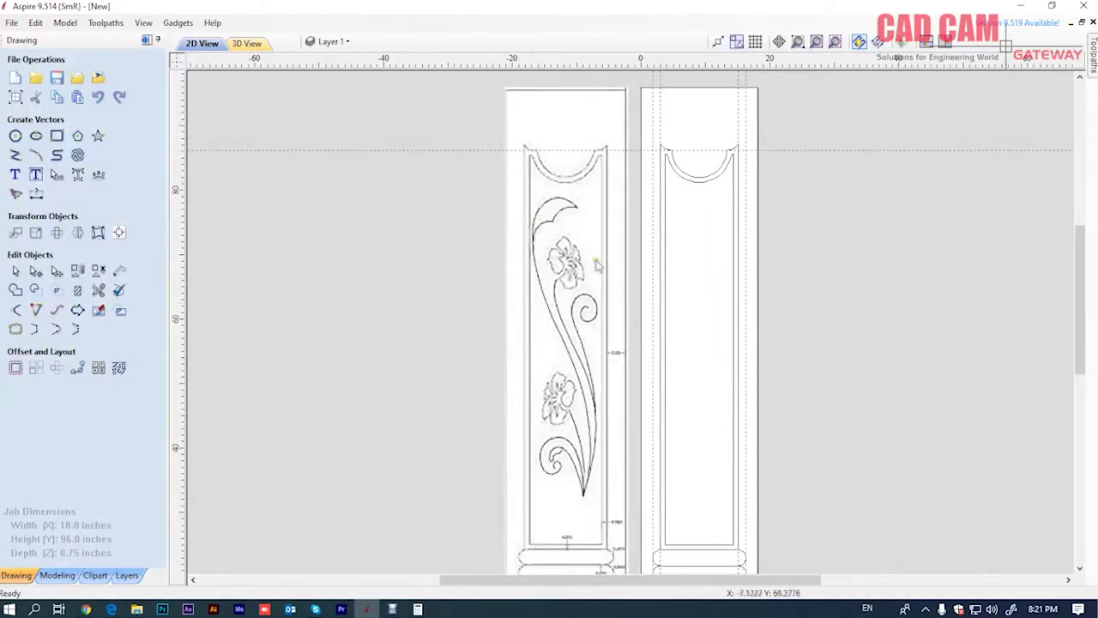
{"action": "scroll", "coordinate": [573, 204], "scroll_direction": "up", "scroll_amount": 1}
{"action": "scroll", "coordinate": [598, 203], "scroll_direction": "up", "scroll_amount": 2}
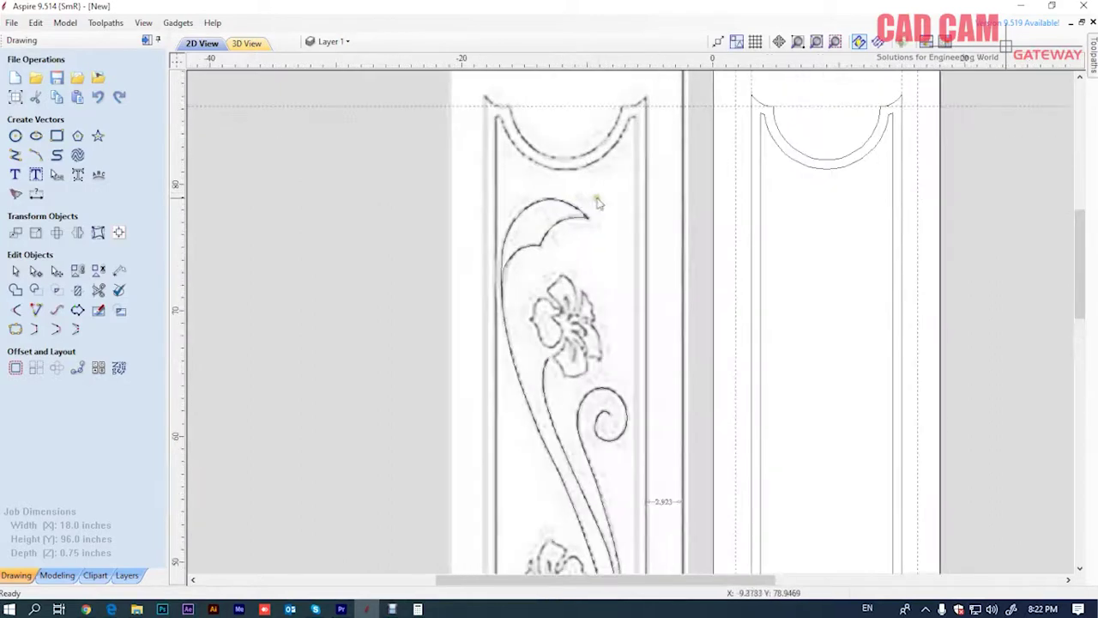
{"action": "left_click", "coordinate": [532, 249]}
{"action": "key", "text": "j"}
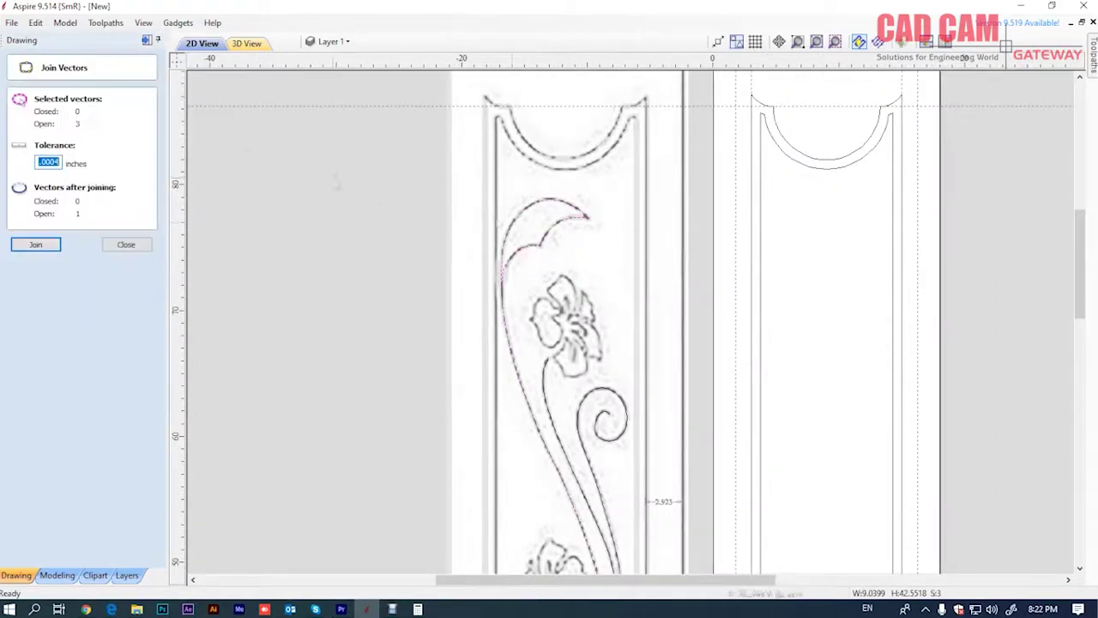
{"action": "left_click", "coordinate": [38, 244]}
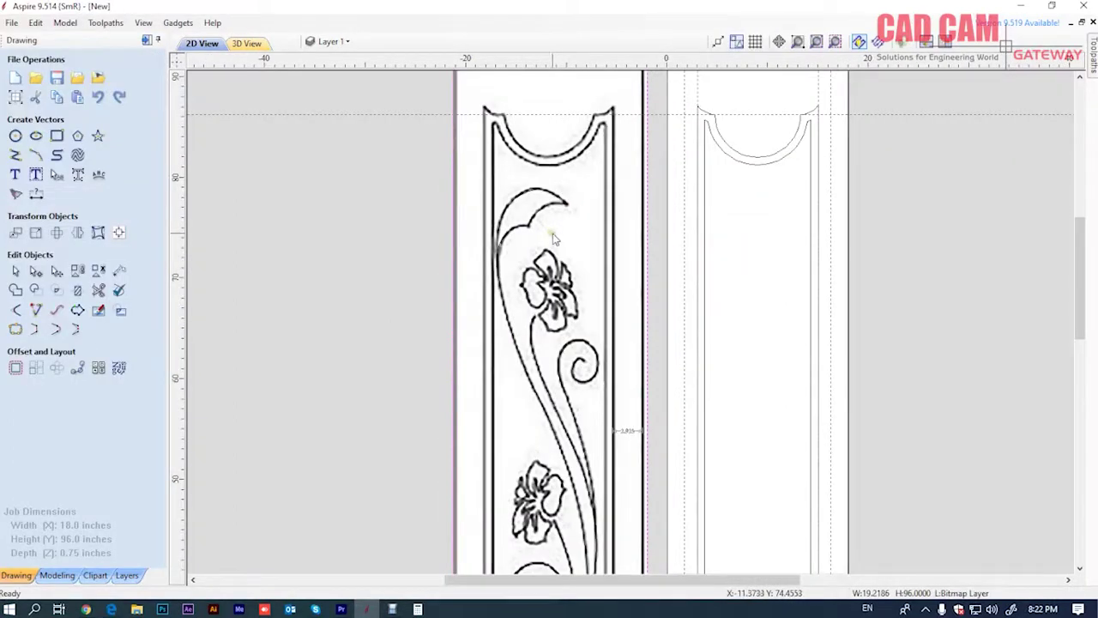
Draw a three-point arc along the upper flower's petal edge
{"action": "scroll", "coordinate": [554, 279], "scroll_direction": "up", "scroll_amount": 5}
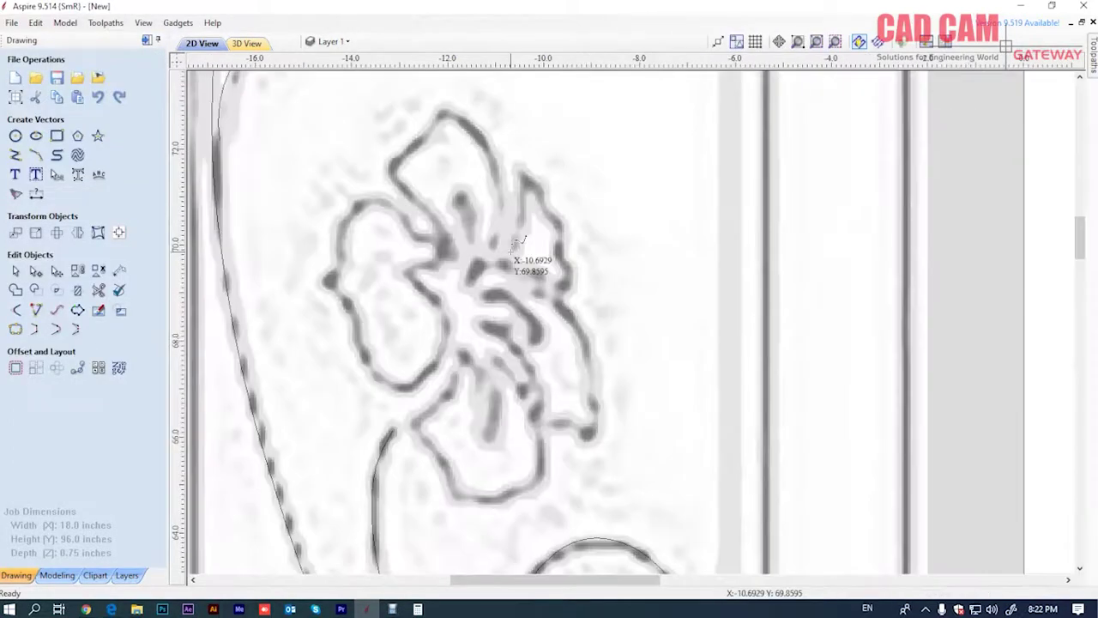
{"action": "left_click", "coordinate": [513, 247]}
{"action": "scroll", "coordinate": [518, 165], "scroll_direction": "up", "scroll_amount": 2}
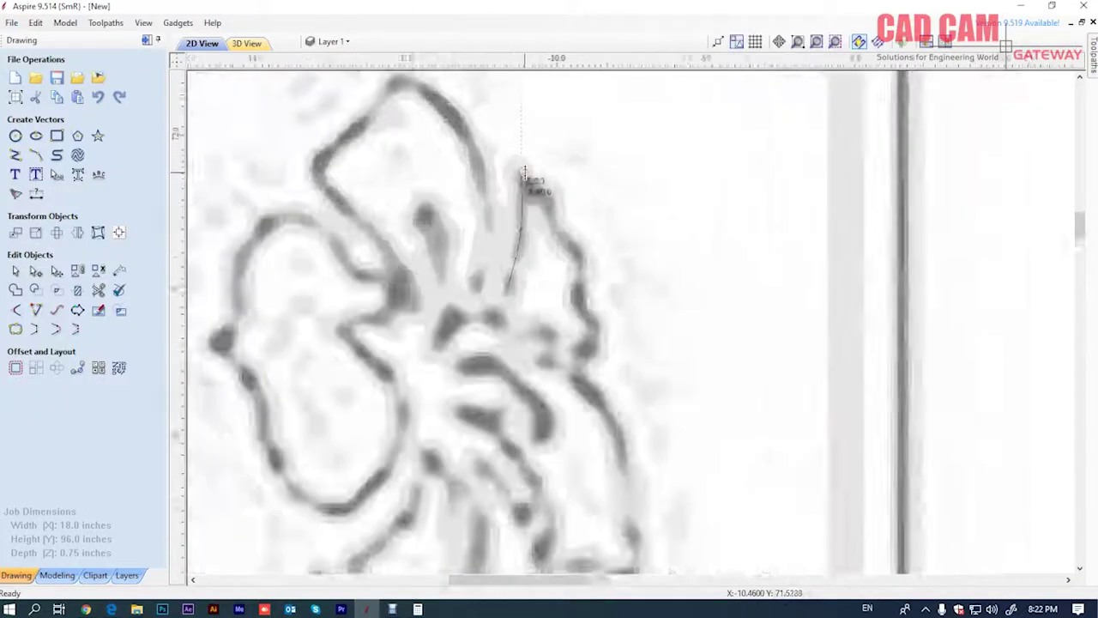
{"action": "scroll", "coordinate": [518, 163], "scroll_direction": "up", "scroll_amount": 1}
{"action": "scroll", "coordinate": [515, 176], "scroll_direction": "down", "scroll_amount": 2}
{"action": "left_click", "coordinate": [36, 154]}
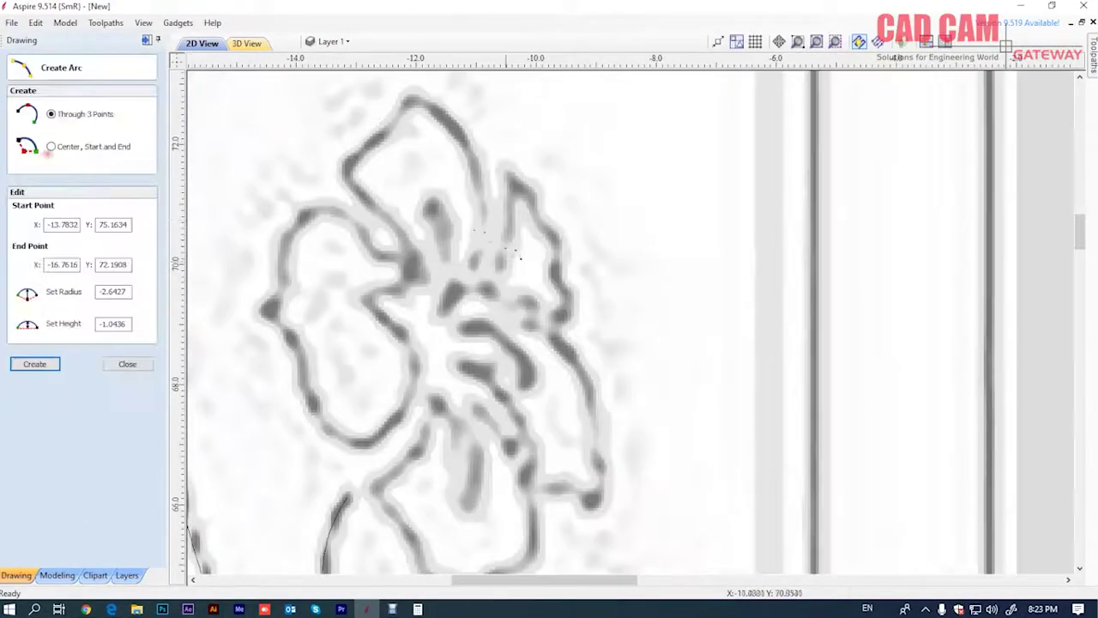
{"action": "left_click", "coordinate": [497, 266]}
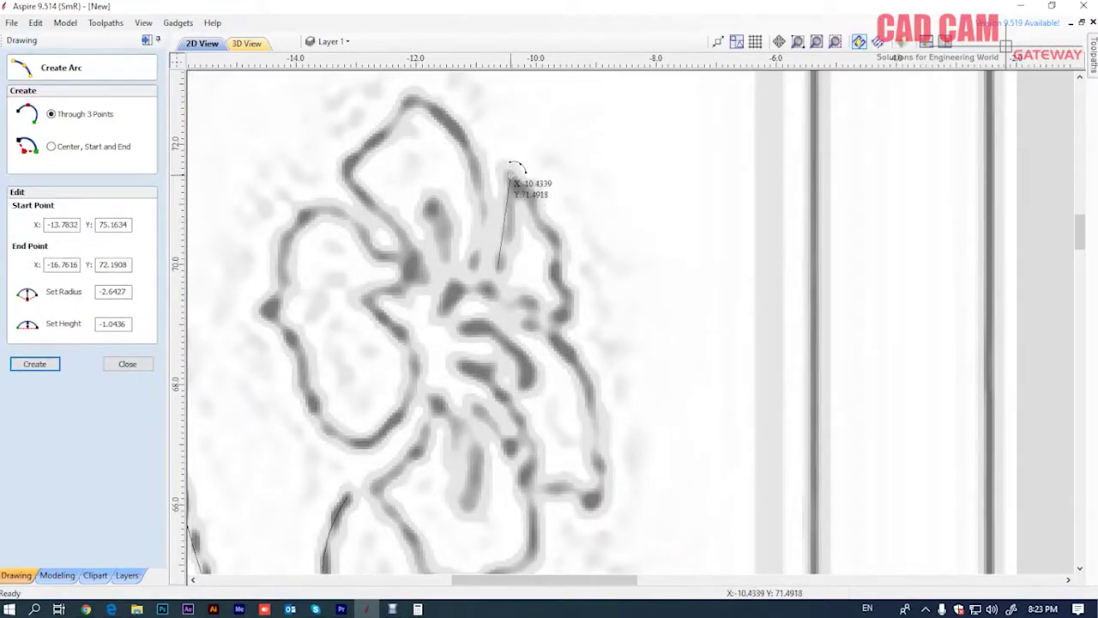
{"action": "left_click", "coordinate": [510, 173]}
{"action": "left_click", "coordinate": [515, 207]}
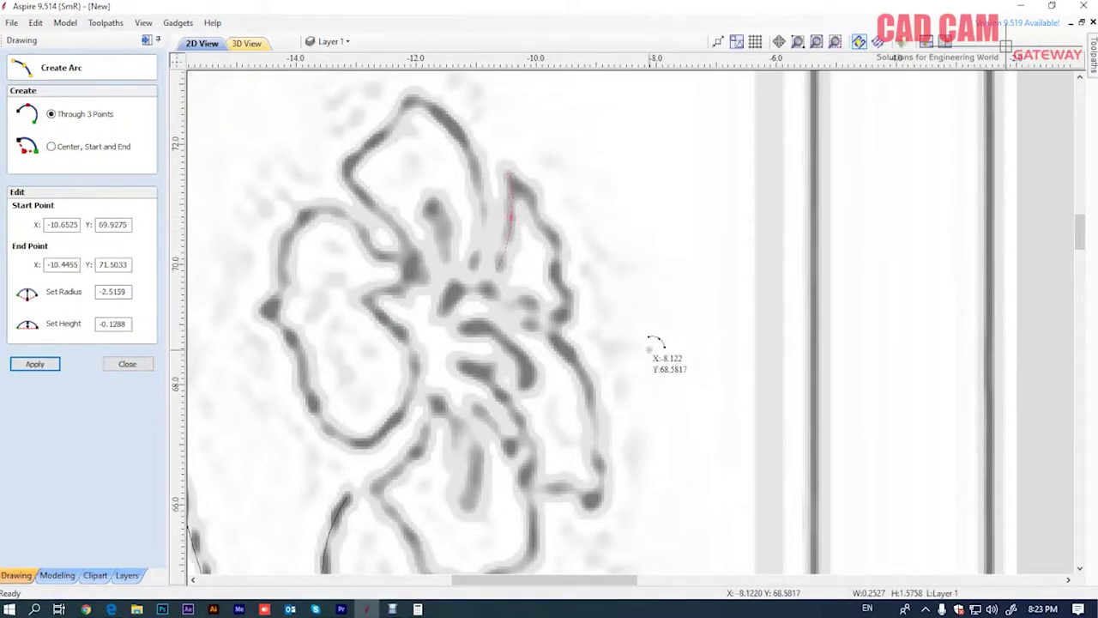
{"action": "left_click", "coordinate": [127, 364]}
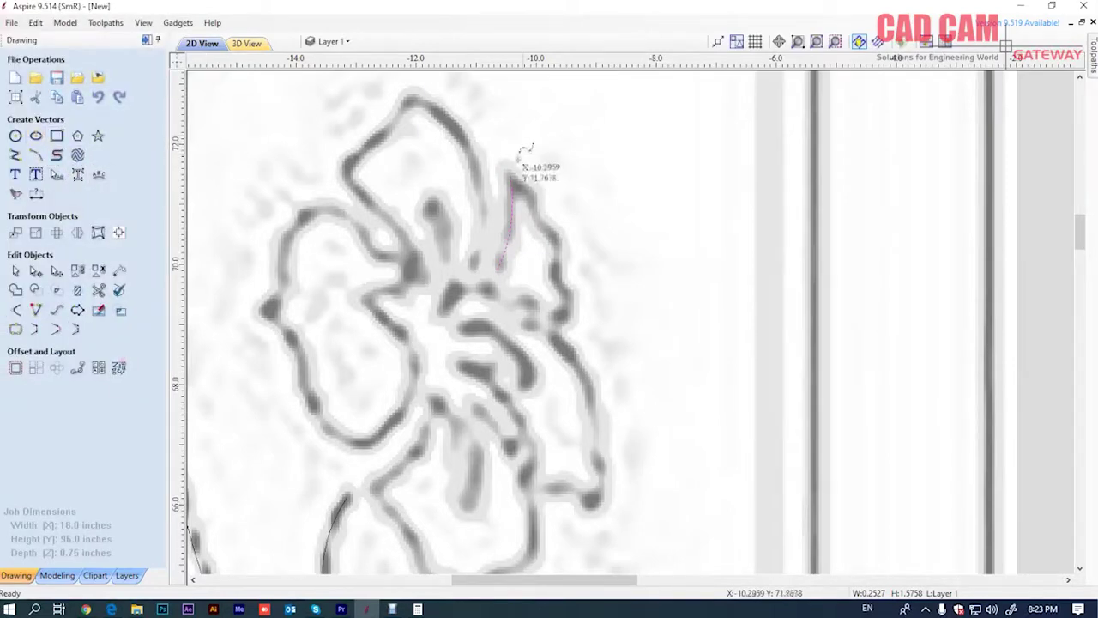
Trace a curve from the arc's tip down the petal's wavy right edge to the flower bottom
{"action": "left_click", "coordinate": [510, 177]}
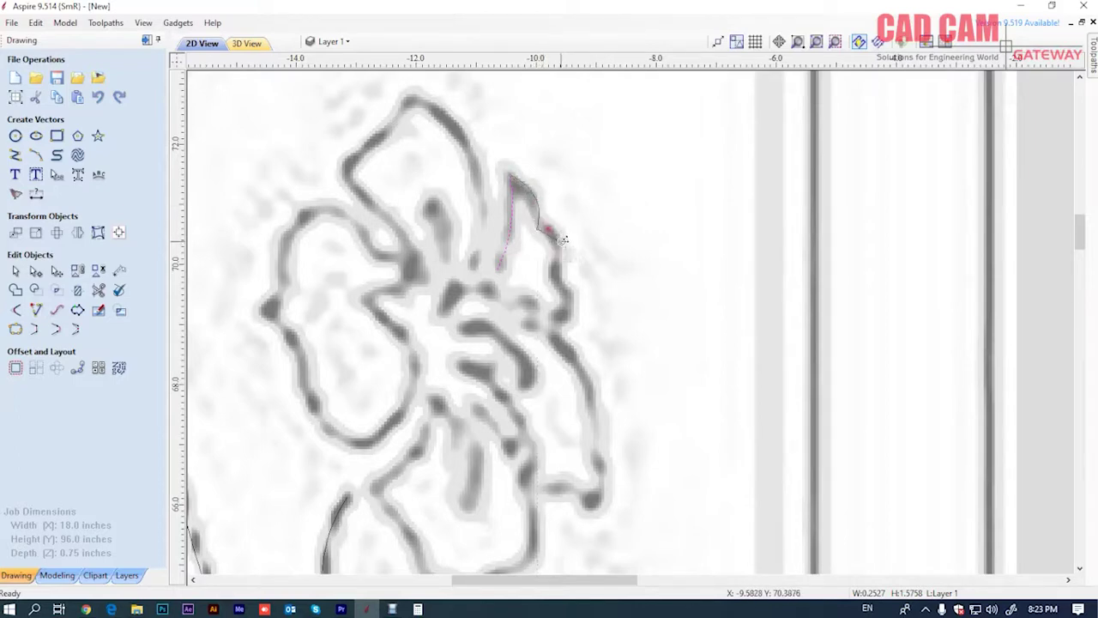
{"action": "left_click", "coordinate": [557, 277]}
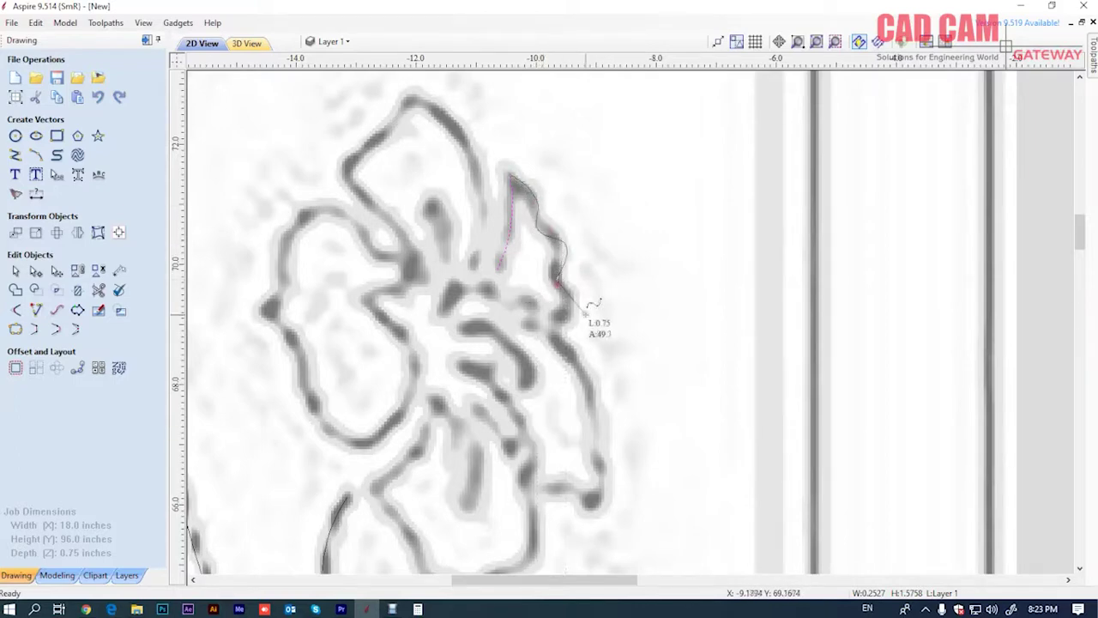
{"action": "left_click", "coordinate": [577, 309]}
{"action": "left_click", "coordinate": [560, 341]}
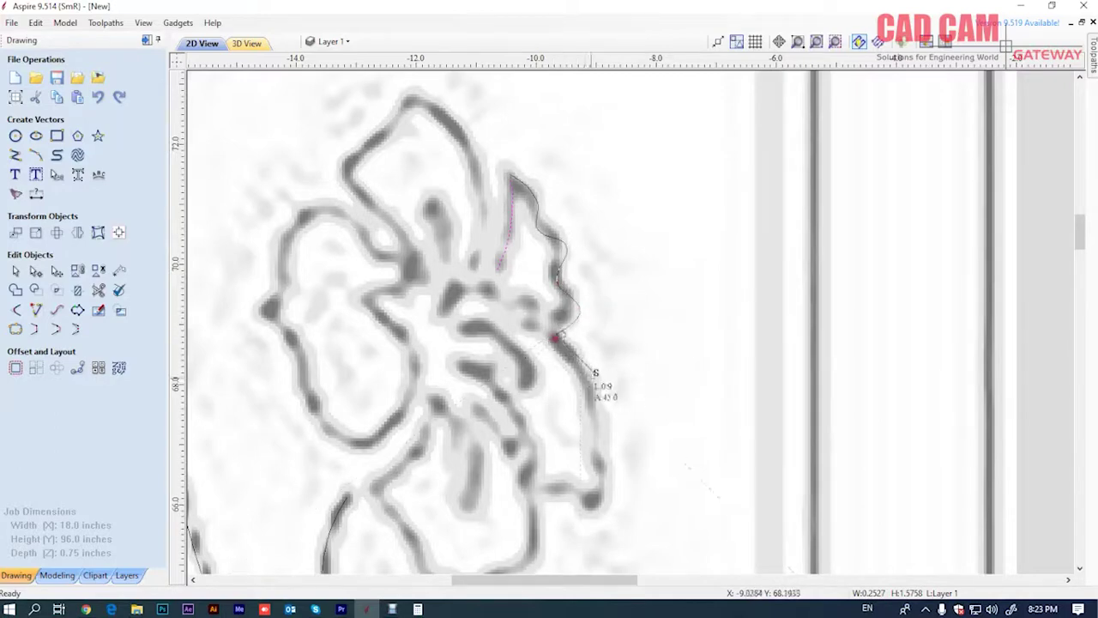
{"action": "left_click", "coordinate": [589, 385]}
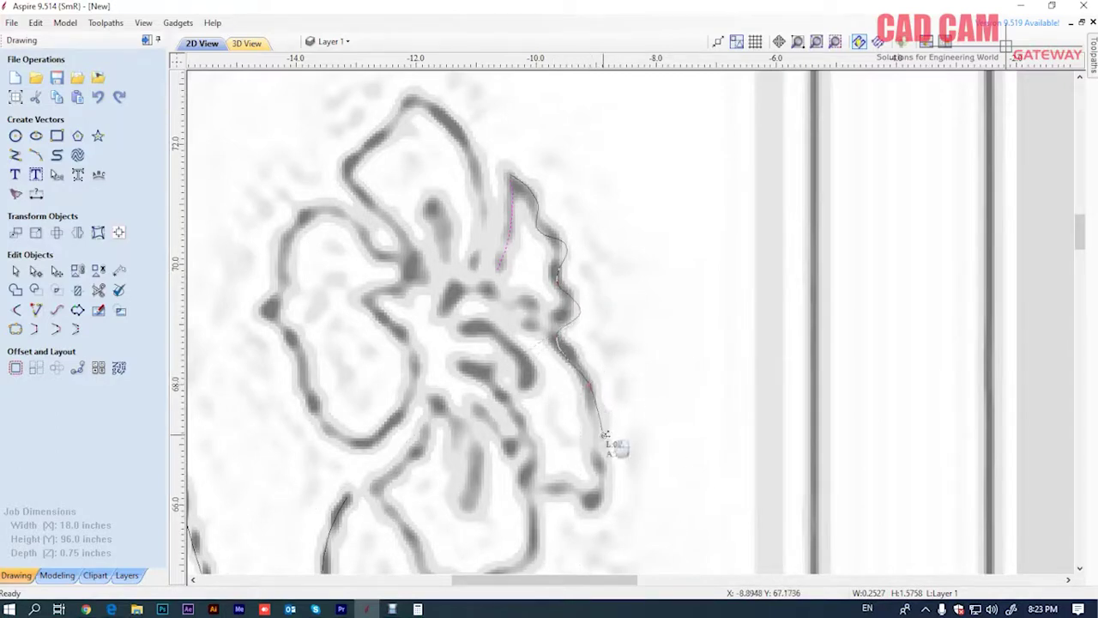
{"action": "left_click", "coordinate": [605, 435]}
{"action": "left_click", "coordinate": [593, 508]}
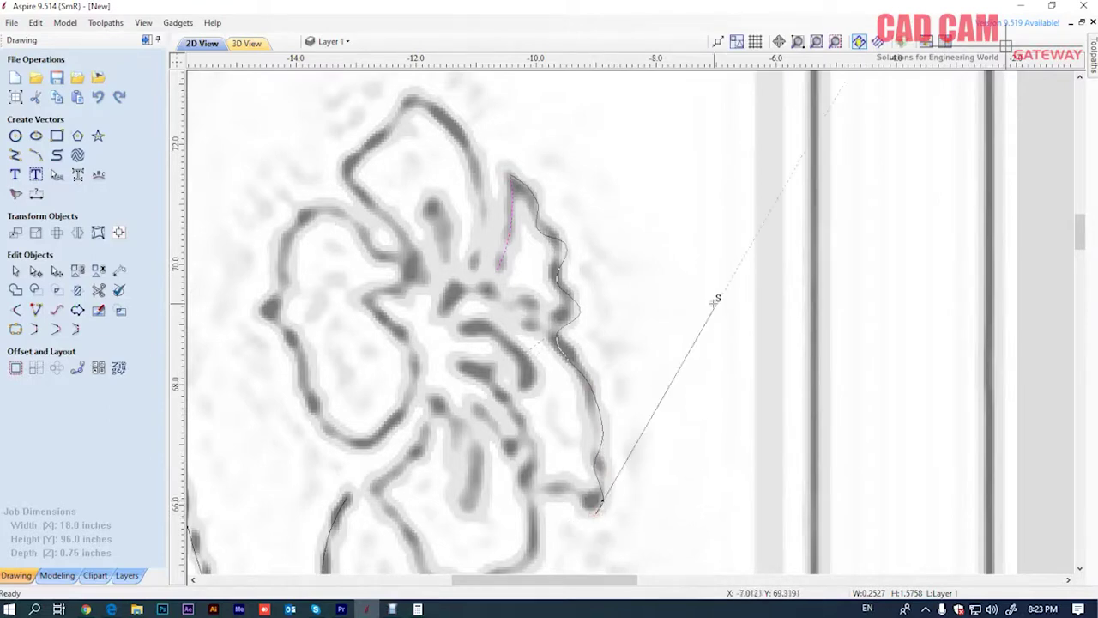
{"action": "key", "text": "Escape"}
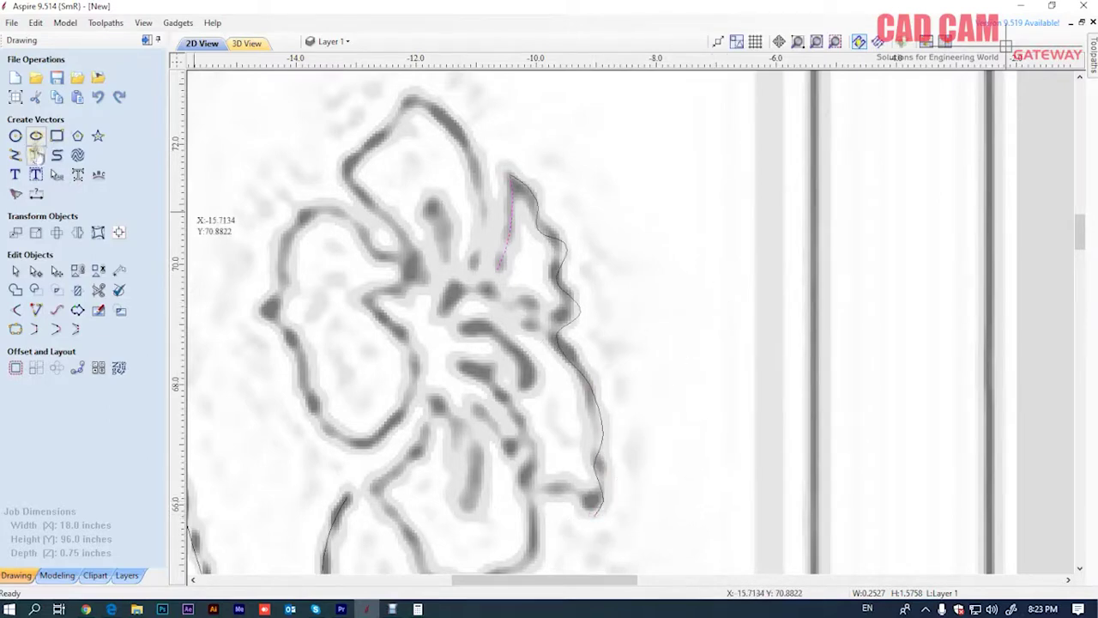
Draw an arc along the inner petal line and drag its end node lower
{"action": "left_click", "coordinate": [38, 159]}
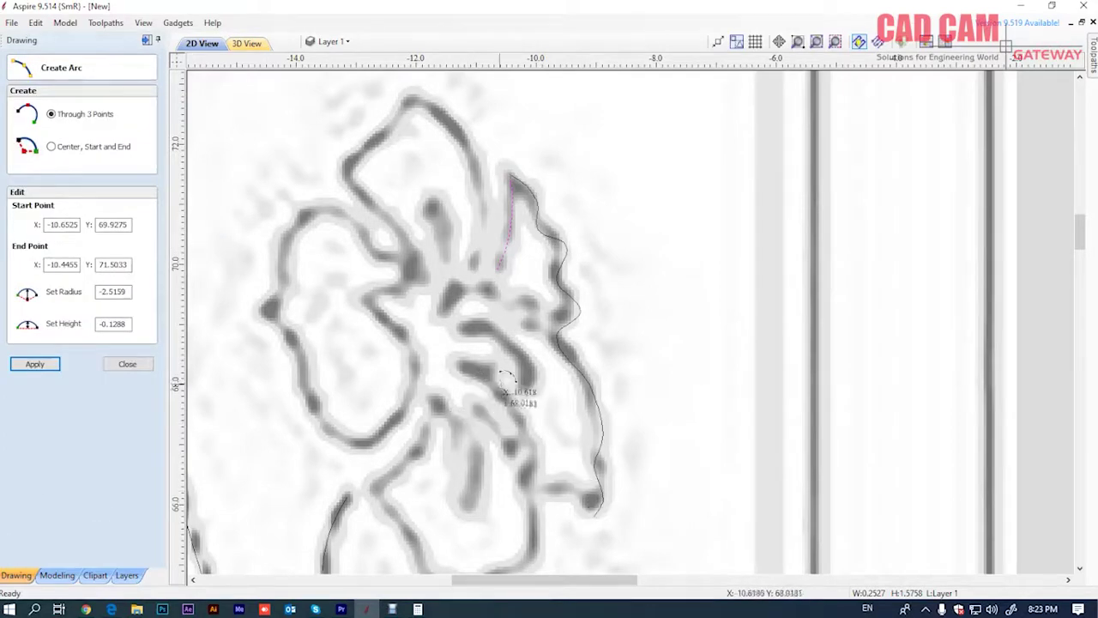
{"action": "left_click", "coordinate": [463, 365]}
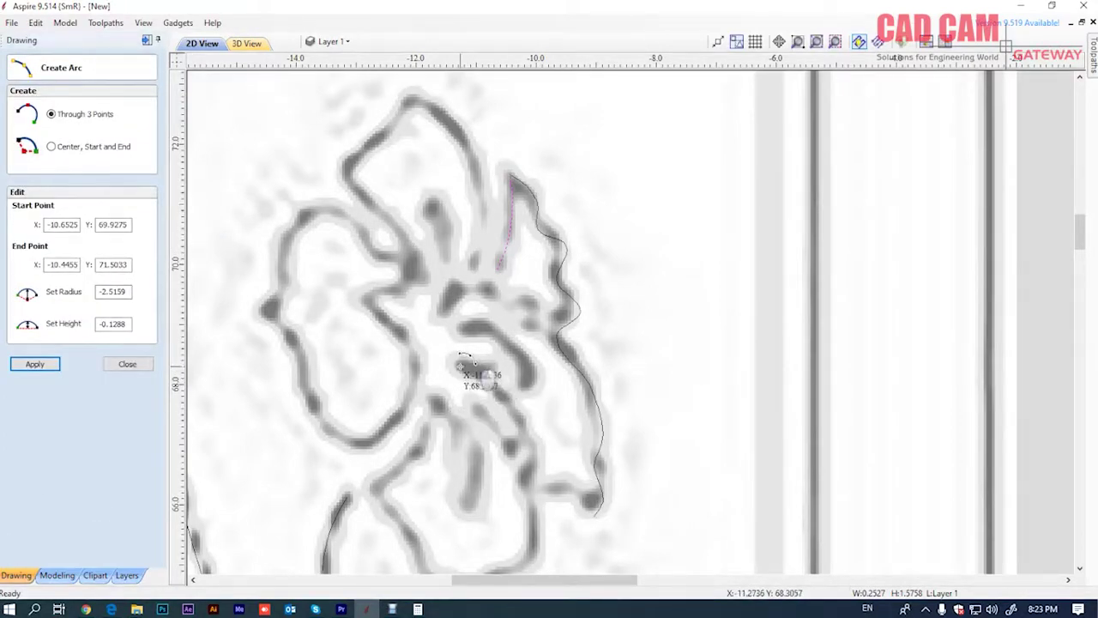
{"action": "left_click", "coordinate": [545, 460]}
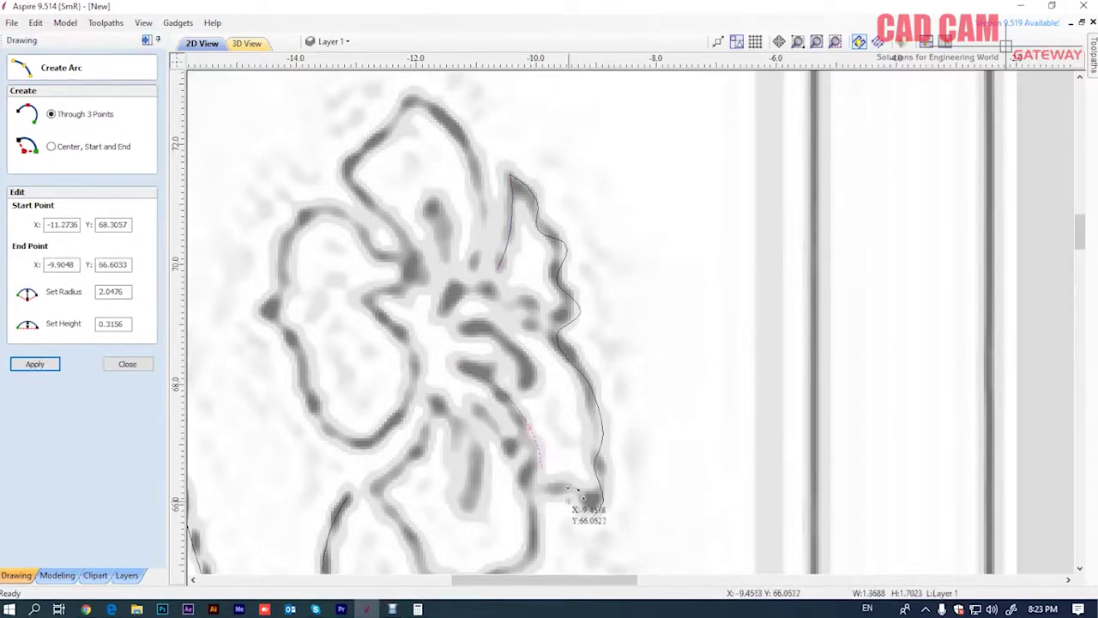
{"action": "scroll", "coordinate": [588, 508], "scroll_direction": "up", "scroll_amount": 3}
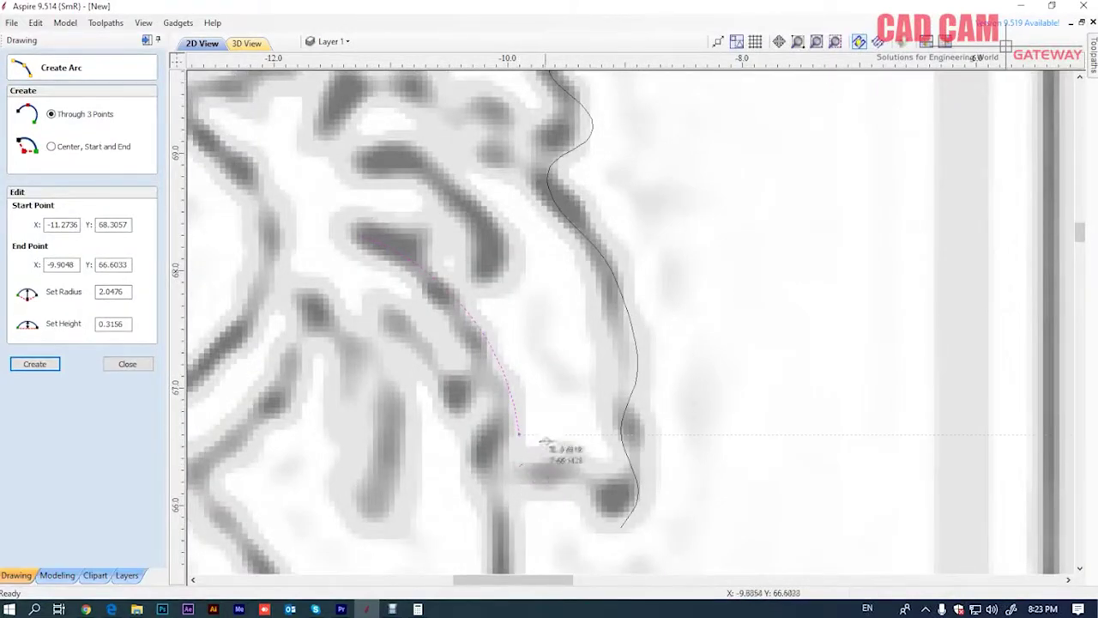
{"action": "key", "text": "Escape"}
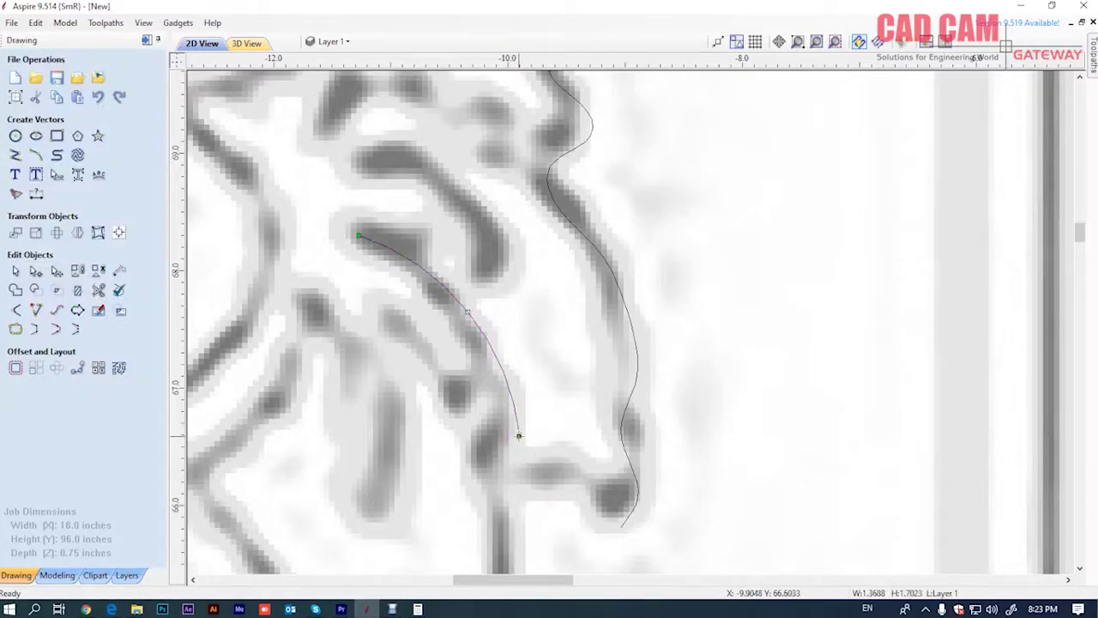
{"action": "left_click", "coordinate": [518, 436]}
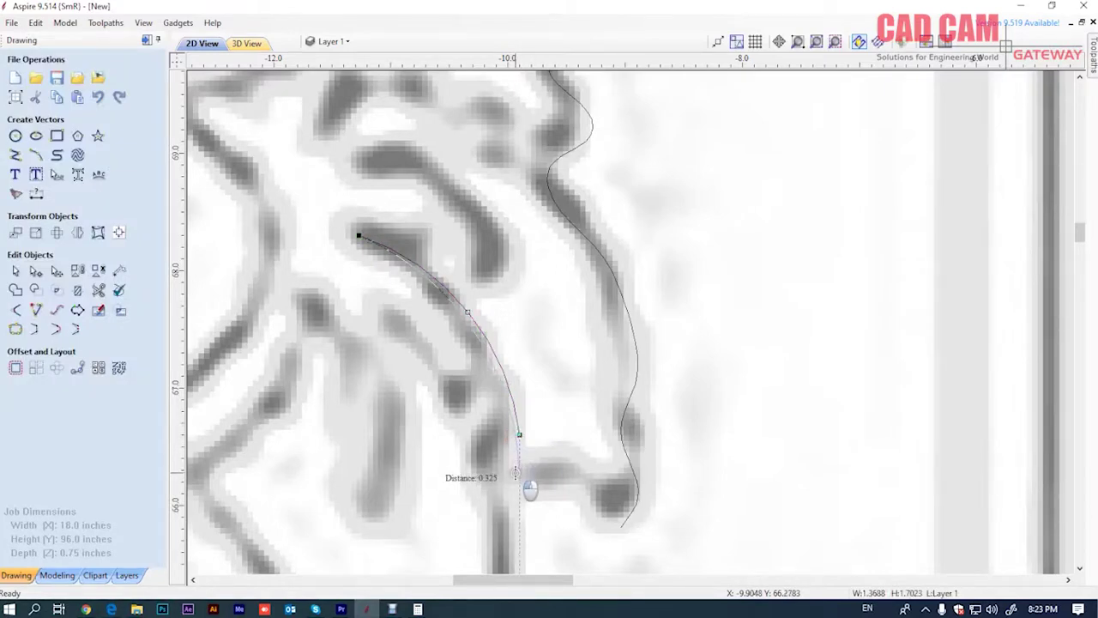
{"action": "left_click_drag", "start_coordinate": [516, 472], "coordinate": [520, 471]}
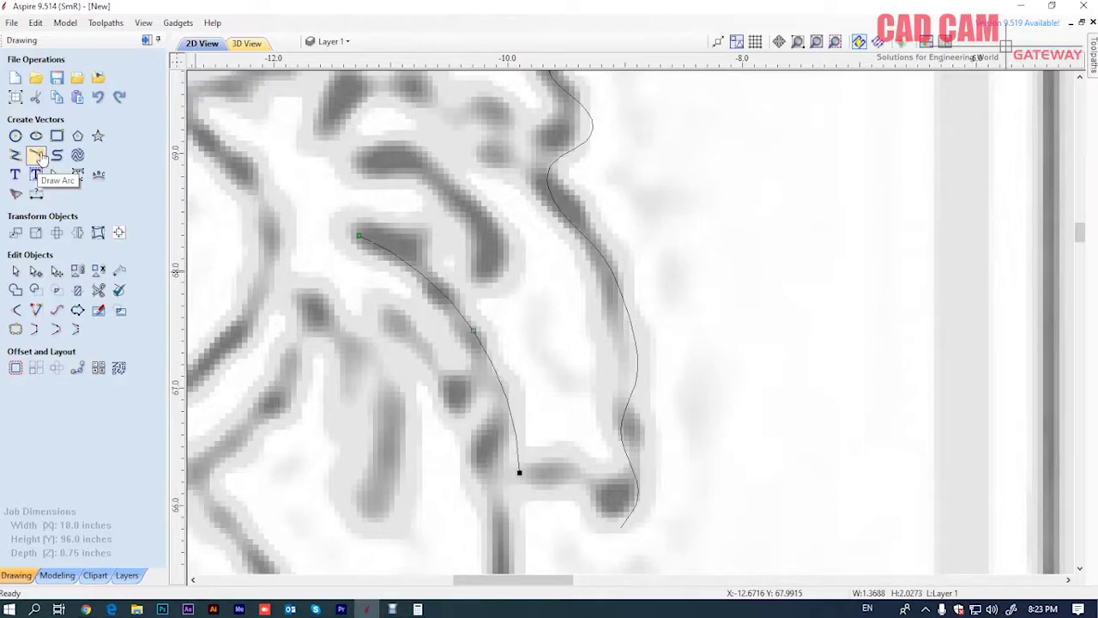
Add a connecting arc from that arc's end to the outer curve's bottom, then select the petal pieces
{"action": "left_click", "coordinate": [41, 157]}
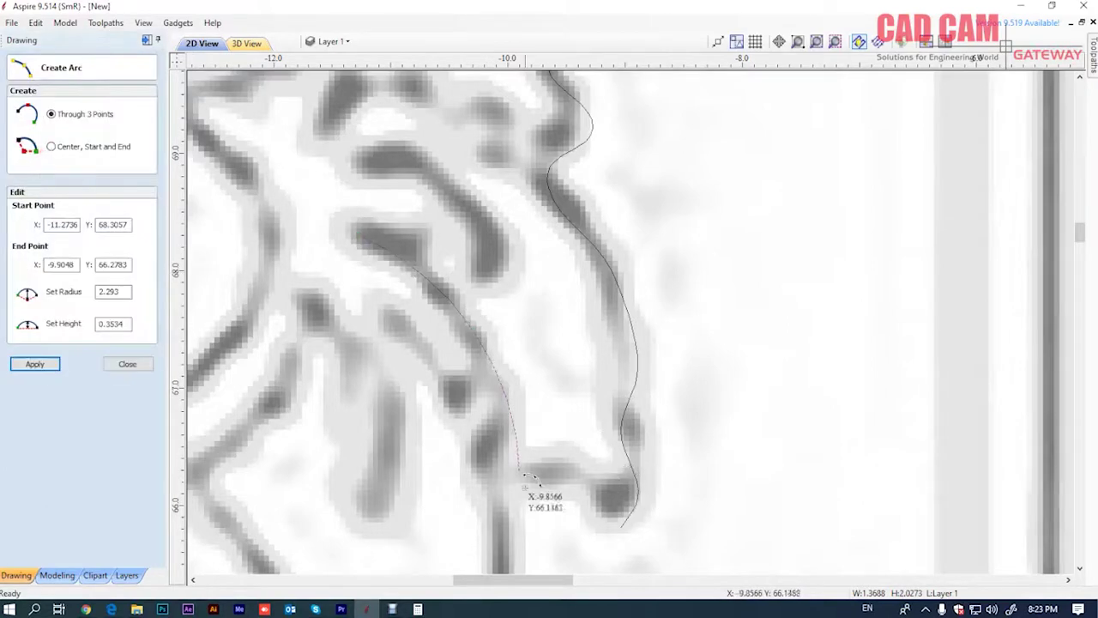
{"action": "left_click", "coordinate": [520, 471]}
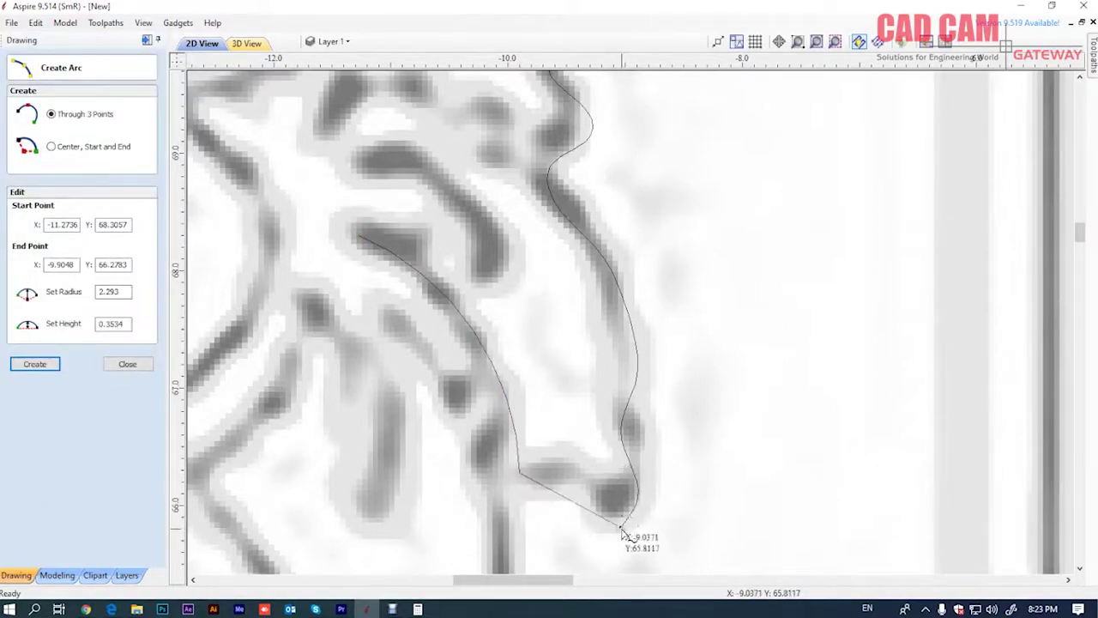
{"action": "left_click", "coordinate": [621, 525]}
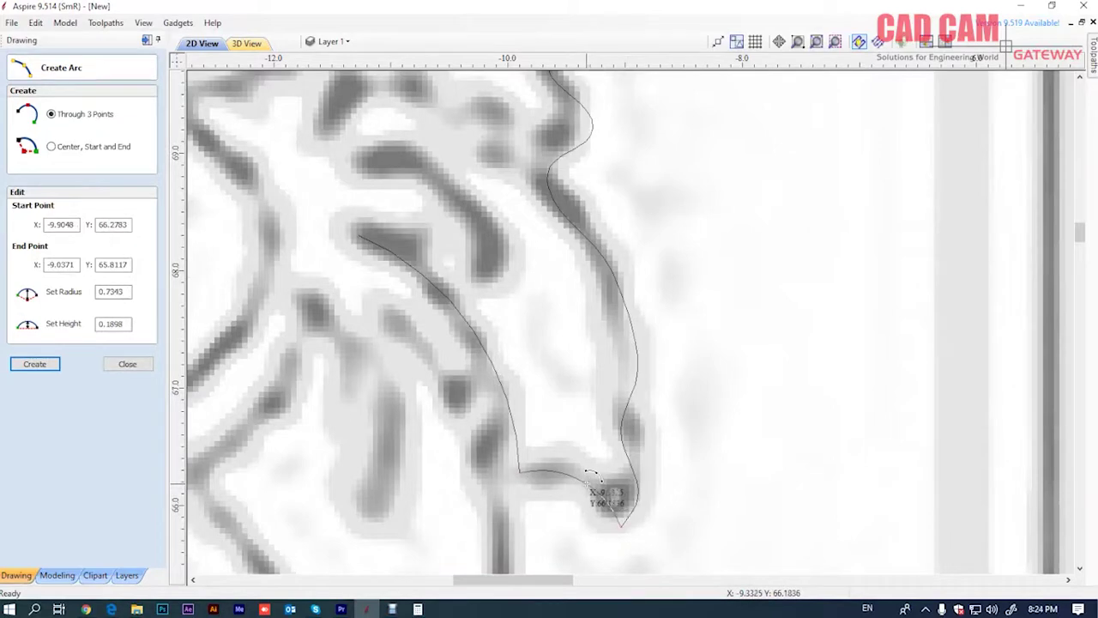
{"action": "left_click", "coordinate": [590, 473]}
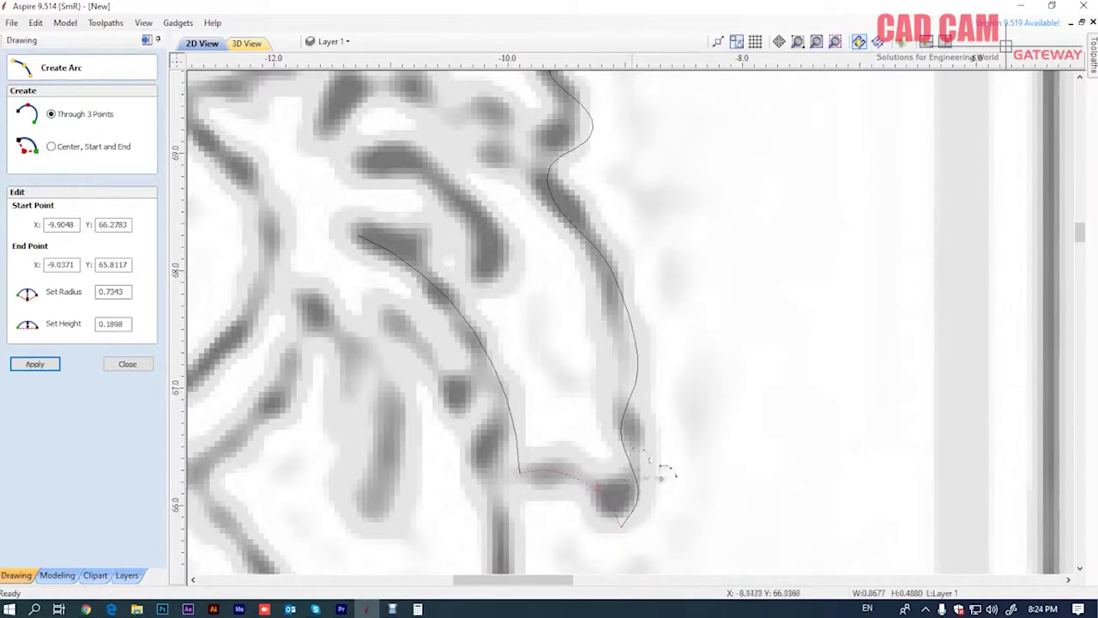
{"action": "left_click", "coordinate": [127, 367]}
{"action": "left_click", "coordinate": [508, 489]}
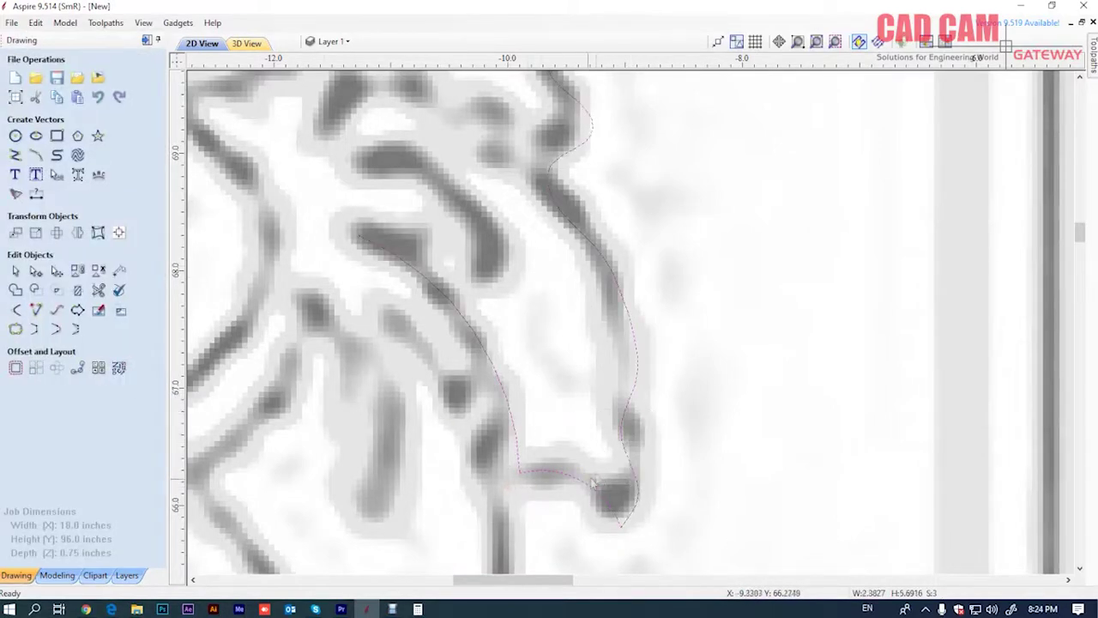
Join the four open petal pieces into one closed outline
{"action": "scroll", "coordinate": [592, 483], "scroll_direction": "down", "scroll_amount": 3}
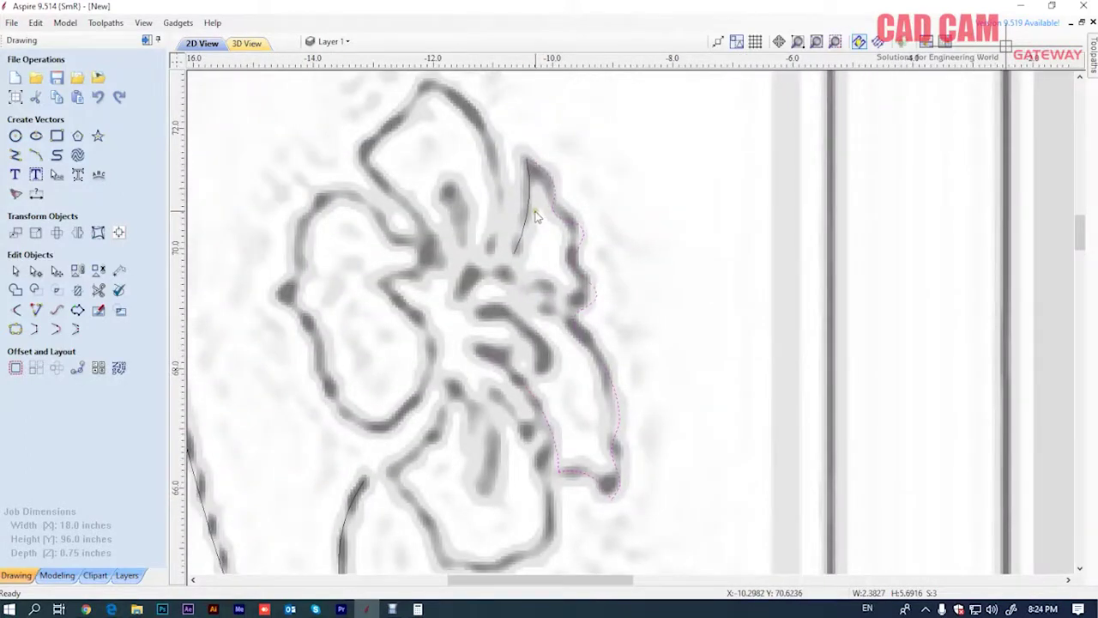
{"action": "key", "text": "j"}
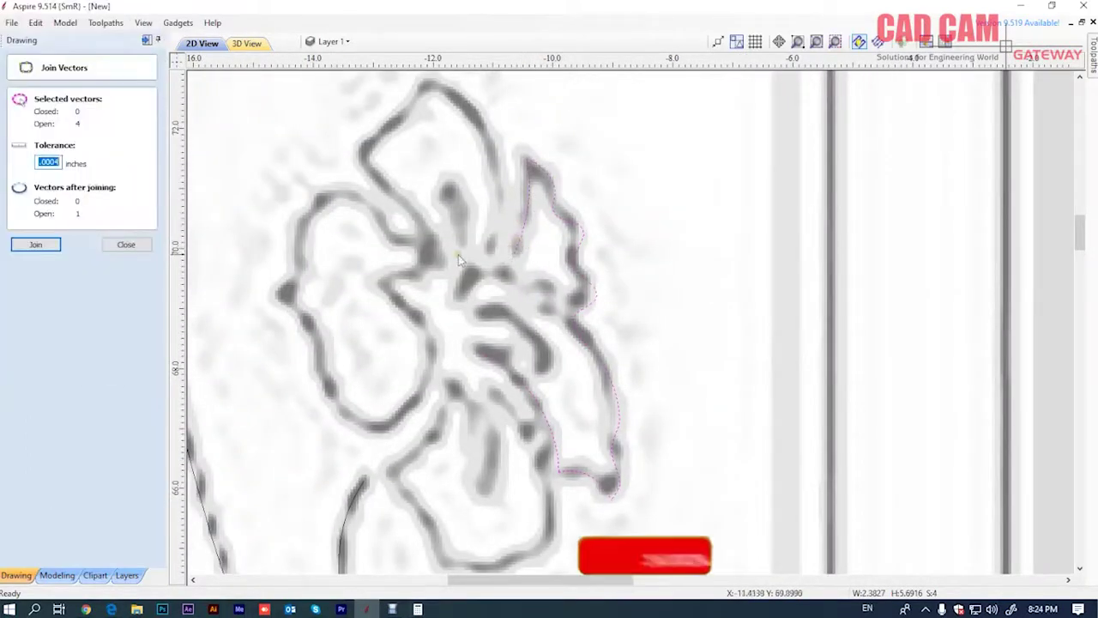
{"action": "left_click", "coordinate": [36, 245]}
{"action": "scroll", "coordinate": [622, 335], "scroll_direction": "down", "scroll_amount": 1}
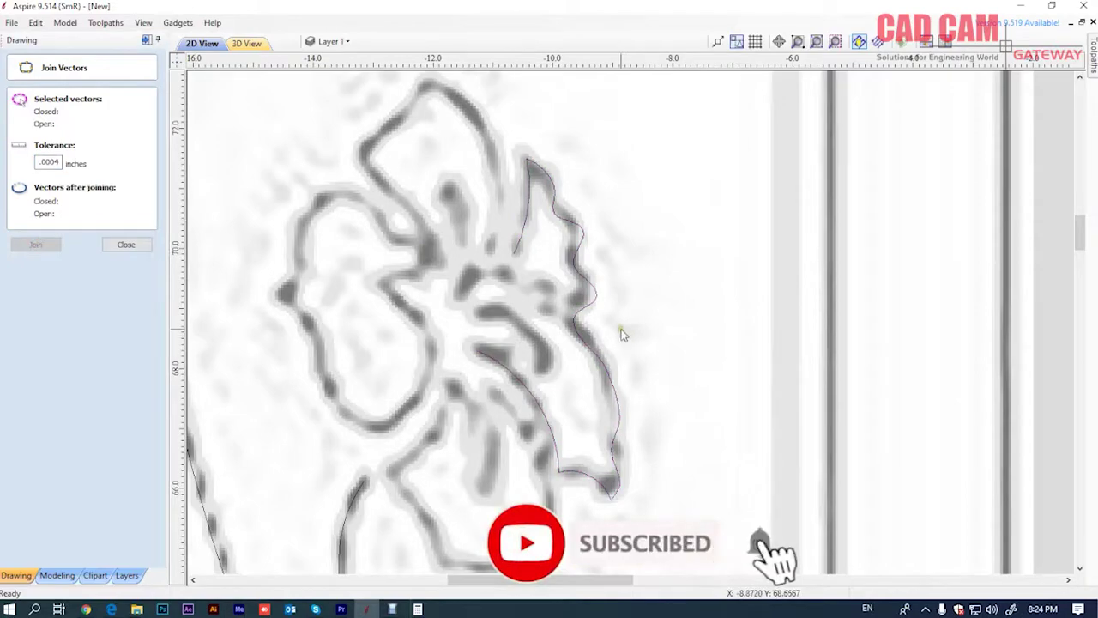
{"action": "scroll", "coordinate": [635, 341], "scroll_direction": "down", "scroll_amount": 2}
{"action": "scroll", "coordinate": [632, 326], "scroll_direction": "up", "scroll_amount": 3}
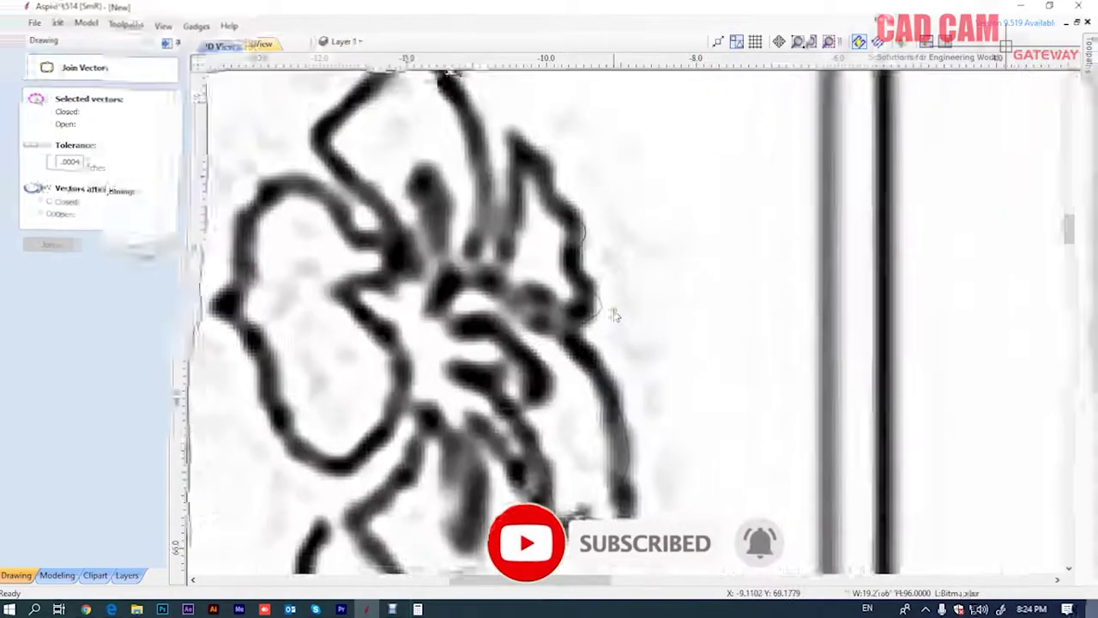
{"action": "left_click", "coordinate": [600, 307]}
{"action": "scroll", "coordinate": [635, 319], "scroll_direction": "down", "scroll_amount": 2}
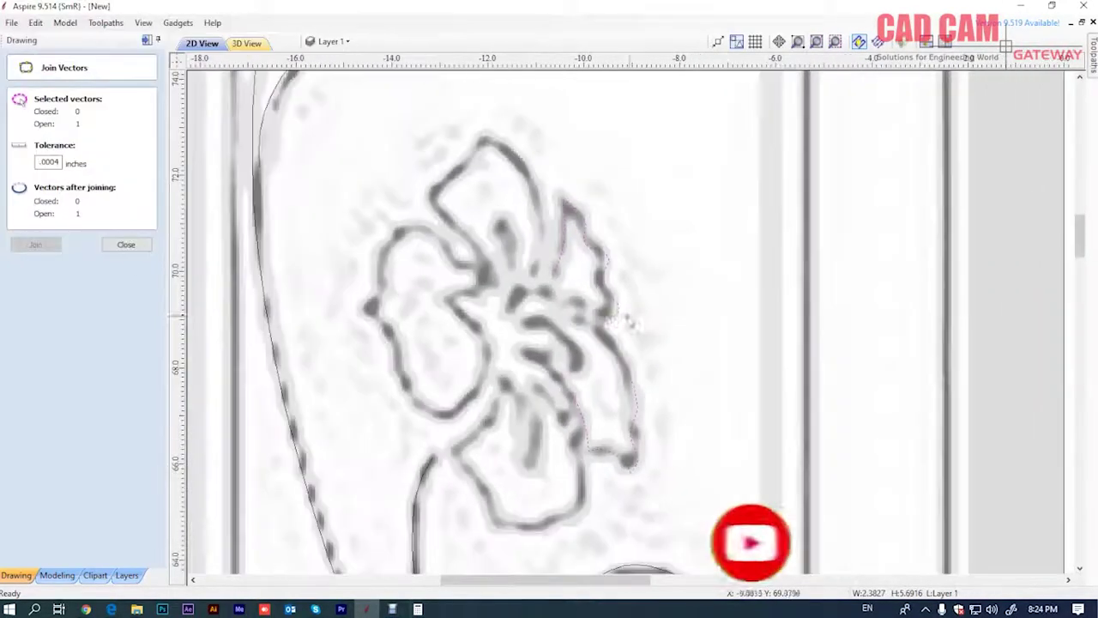
{"action": "scroll", "coordinate": [472, 144], "scroll_direction": "up", "scroll_amount": 1}
{"action": "scroll", "coordinate": [468, 120], "scroll_direction": "up", "scroll_amount": 1}
{"action": "scroll", "coordinate": [475, 136], "scroll_direction": "down", "scroll_amount": 1}
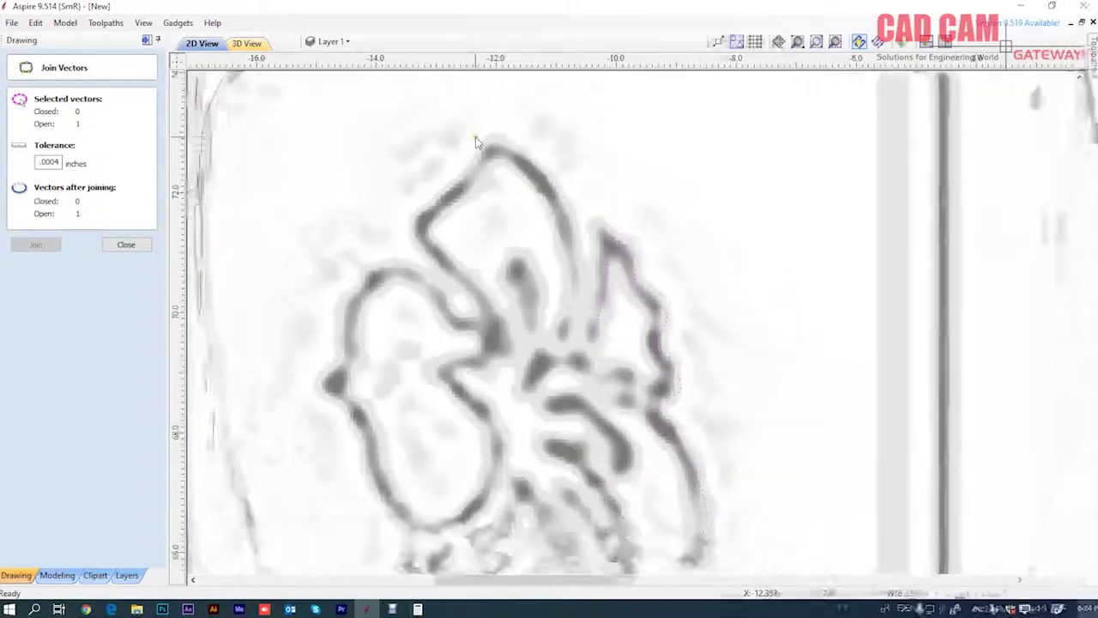
{"action": "left_click", "coordinate": [126, 244]}
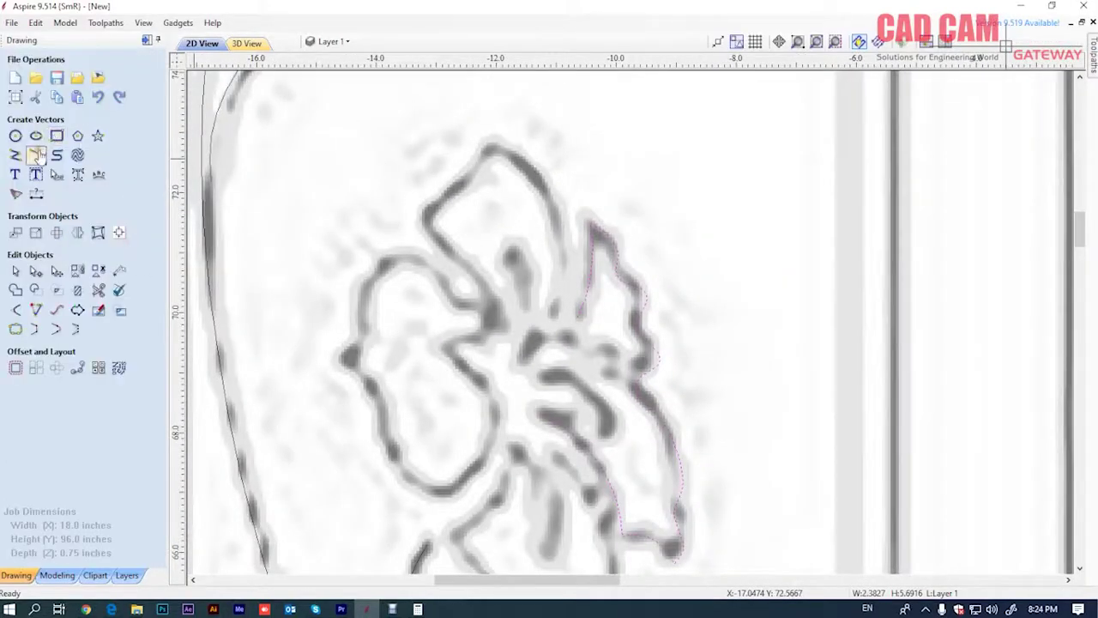
Trace the top petal's edges with three-point arcs running down from its tip
{"action": "left_click", "coordinate": [37, 154]}
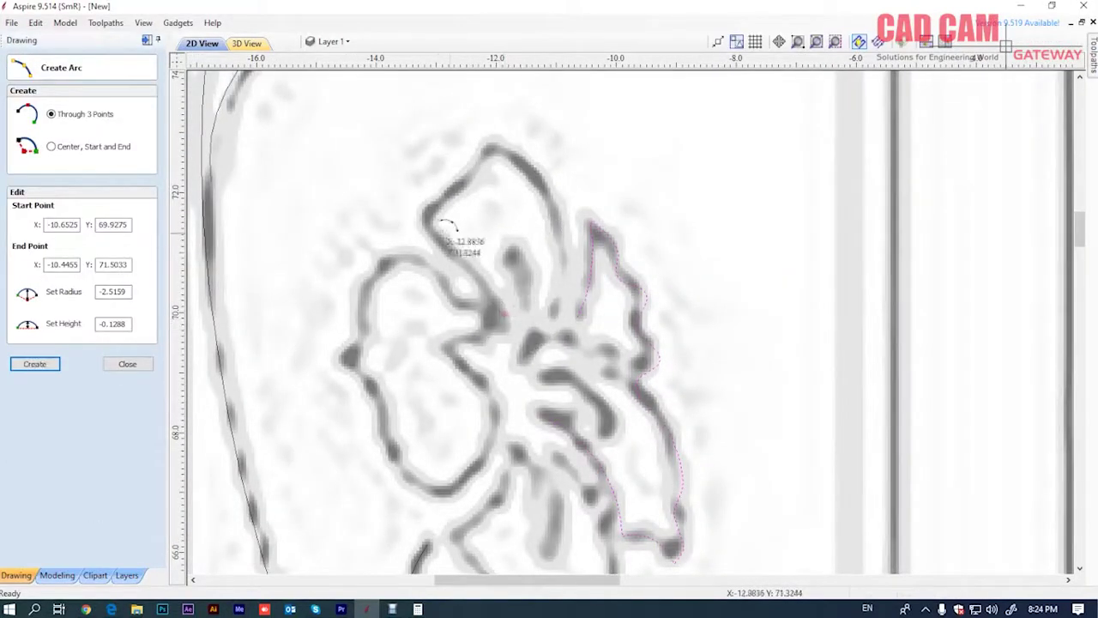
{"action": "left_click", "coordinate": [421, 222]}
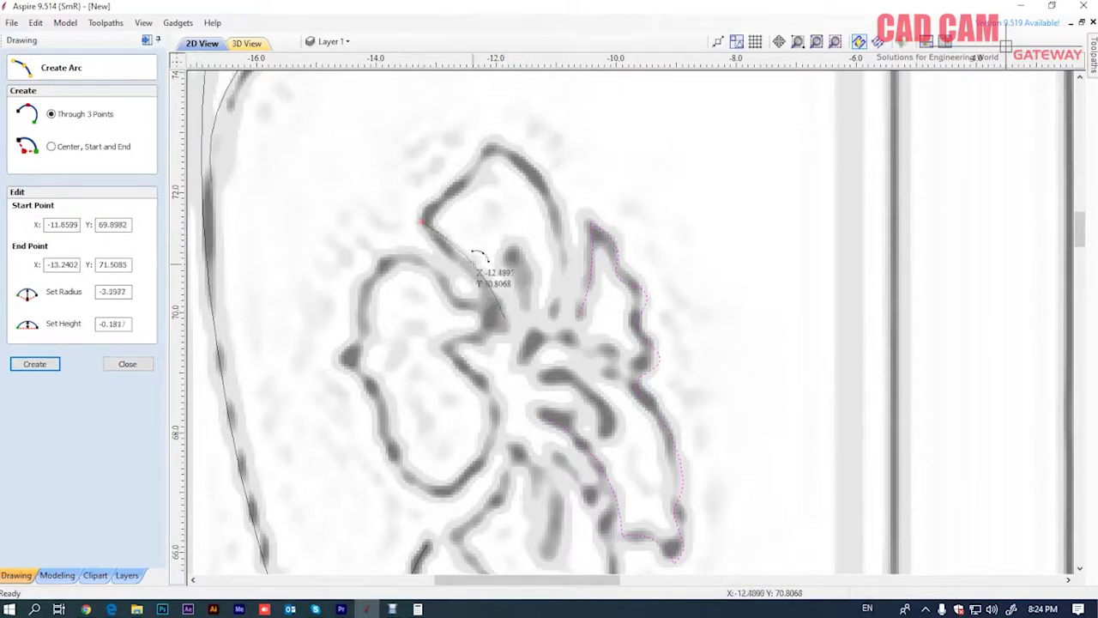
{"action": "left_click", "coordinate": [476, 256]}
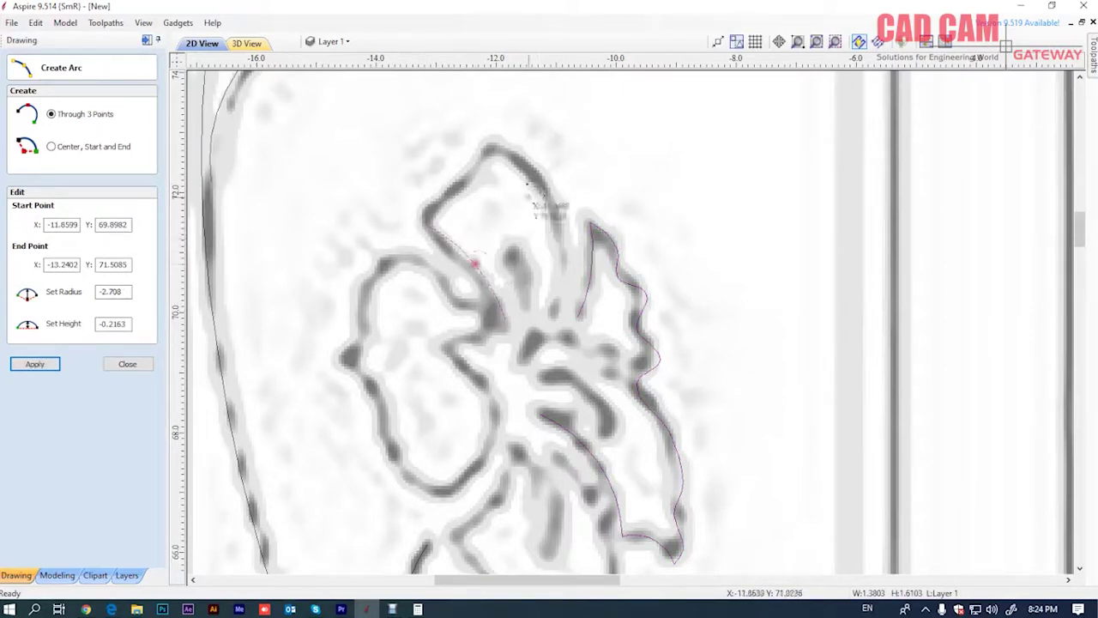
{"action": "left_click", "coordinate": [491, 148]}
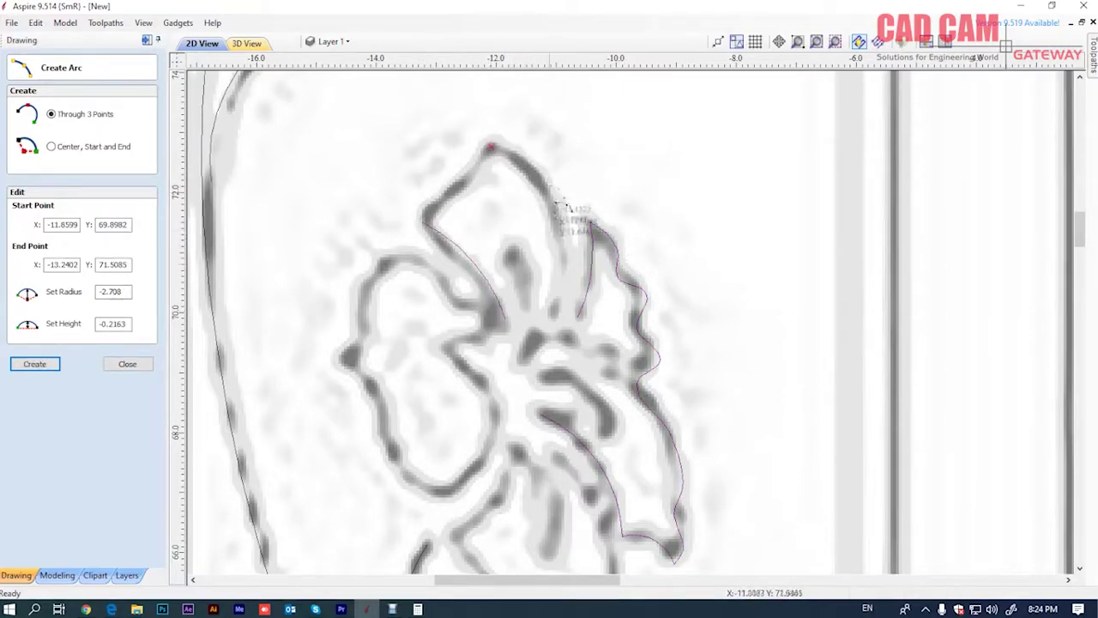
{"action": "left_click", "coordinate": [551, 306]}
{"action": "left_click", "coordinate": [558, 219]}
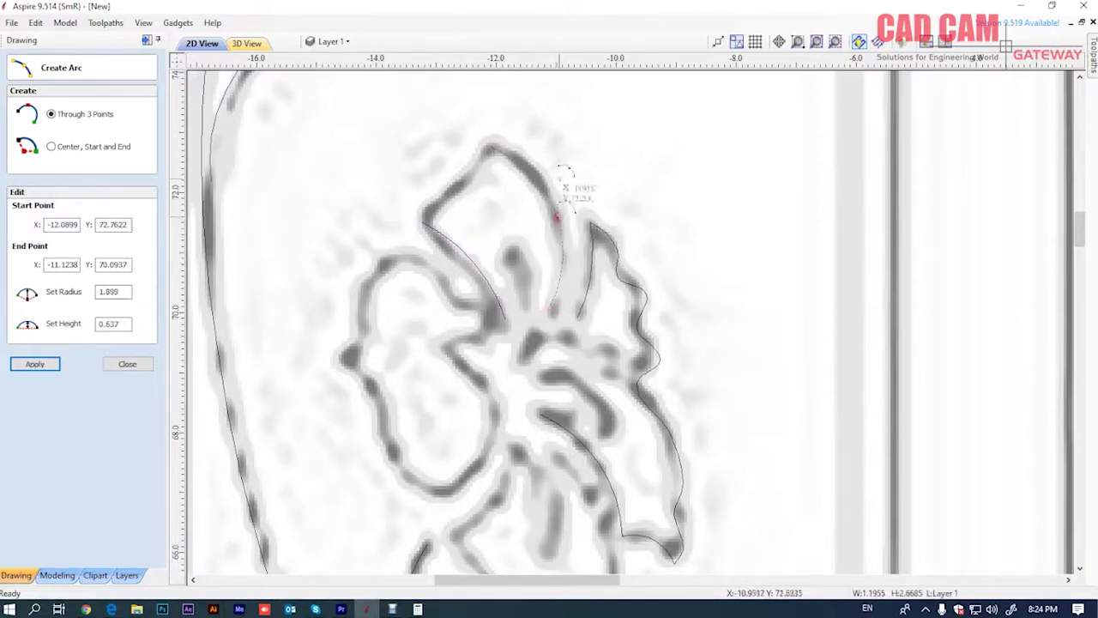
{"action": "scroll", "coordinate": [497, 131], "scroll_direction": "up", "scroll_amount": 2}
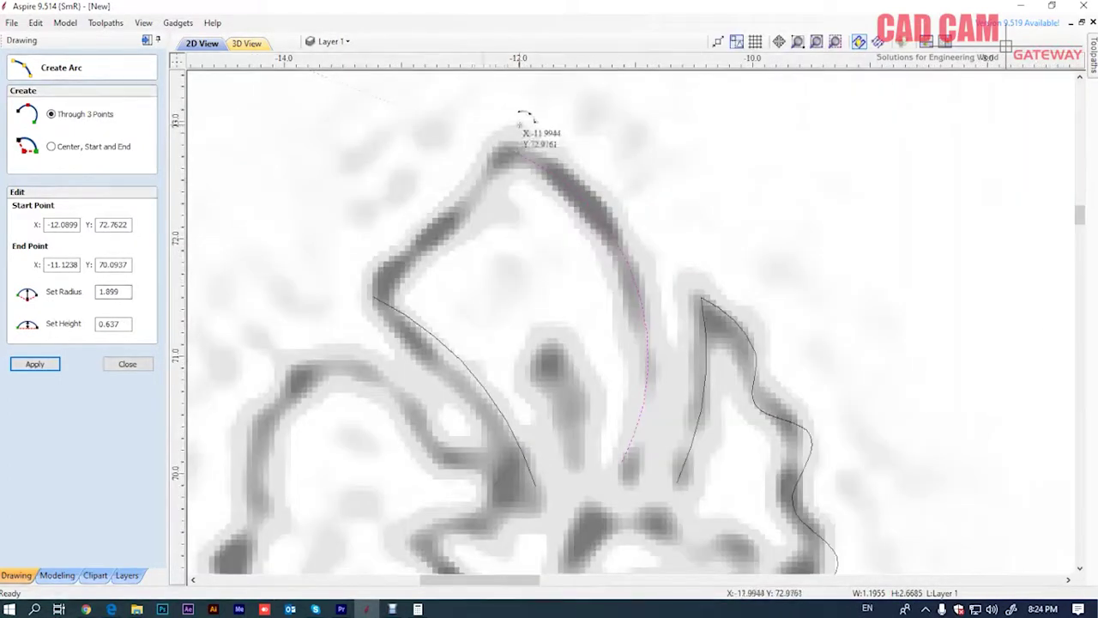
{"action": "scroll", "coordinate": [525, 120], "scroll_direction": "up", "scroll_amount": 2}
{"action": "scroll", "coordinate": [467, 167], "scroll_direction": "down", "scroll_amount": 2}
{"action": "left_click", "coordinate": [127, 364]}
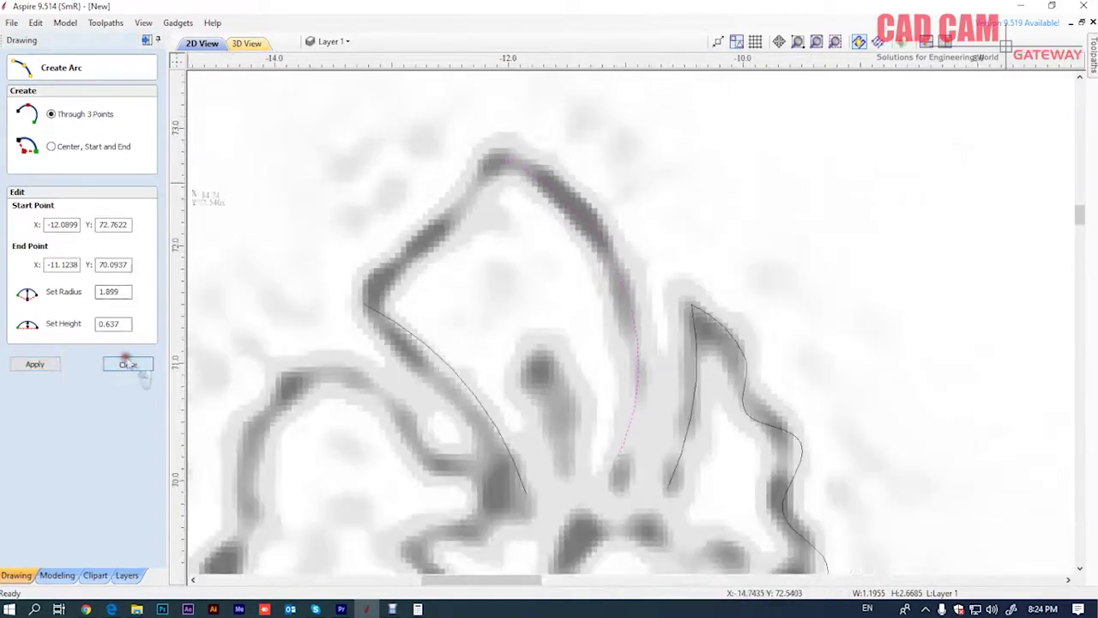
{"action": "left_click", "coordinate": [57, 156]}
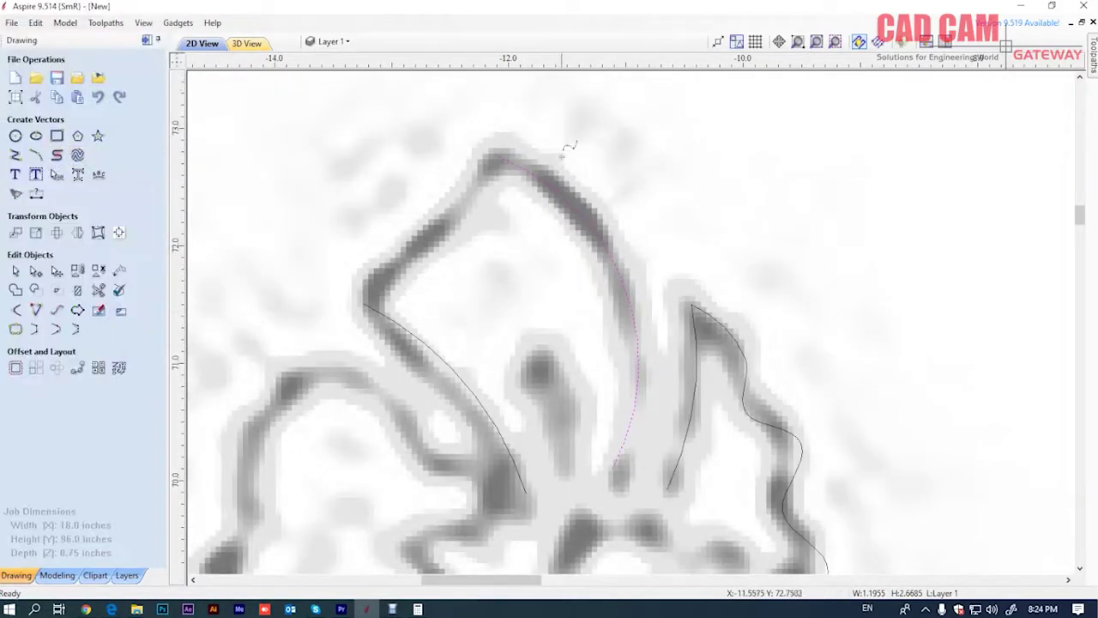
Draw a curve down the top petal's left edge from its tip to the lower-left corner
{"action": "left_click", "coordinate": [495, 155]}
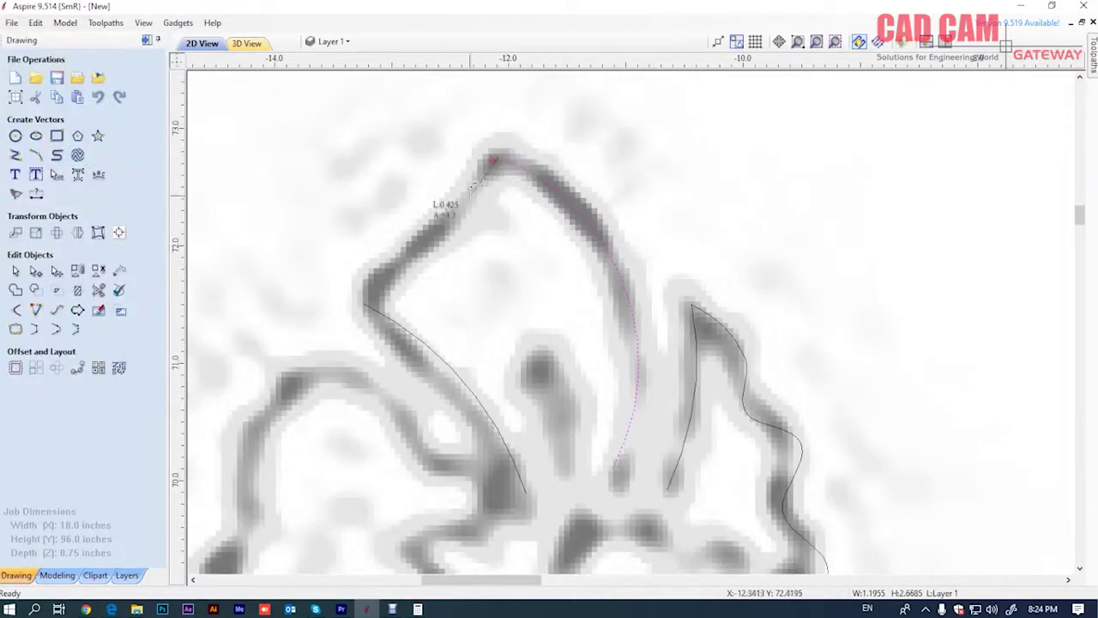
{"action": "left_click", "coordinate": [424, 230]}
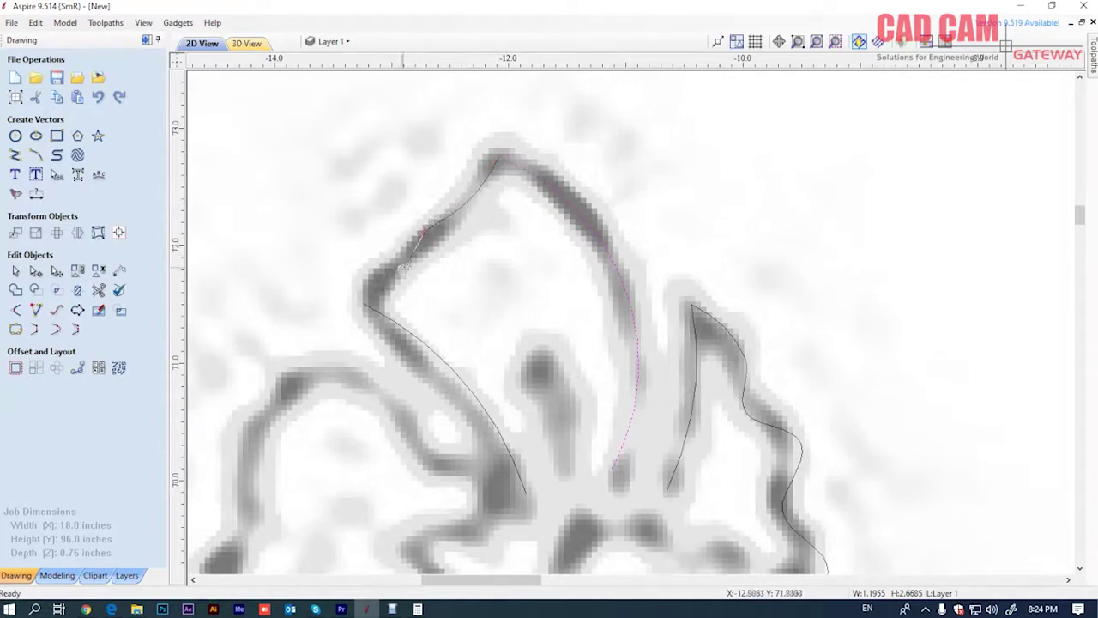
{"action": "left_click", "coordinate": [366, 295]}
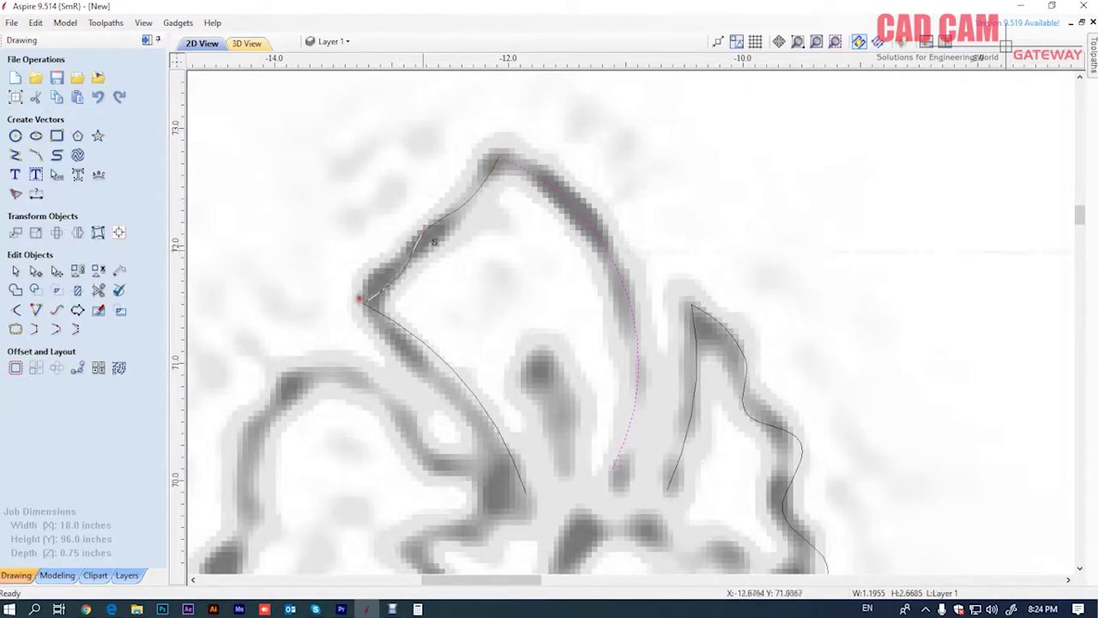
{"action": "left_click", "coordinate": [510, 144]}
{"action": "scroll", "coordinate": [429, 172], "scroll_direction": "down", "scroll_amount": 2}
{"action": "scroll", "coordinate": [527, 183], "scroll_direction": "down", "scroll_amount": 2}
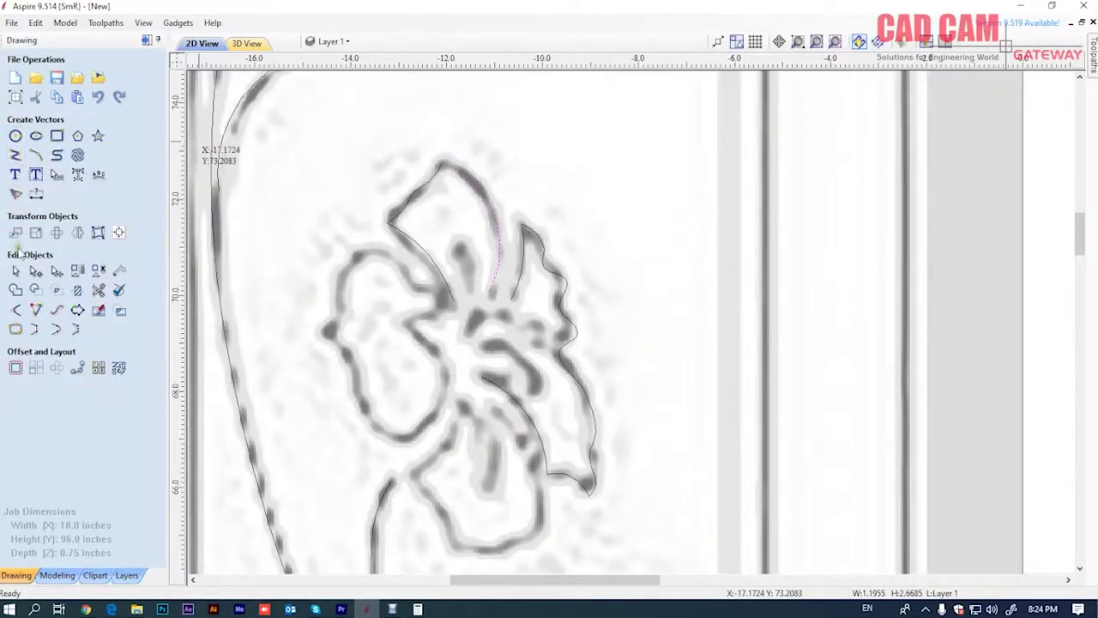
Select the top petal's traced pieces and join them into one vector
{"action": "left_click", "coordinate": [15, 271]}
{"action": "left_click", "coordinate": [384, 225]}
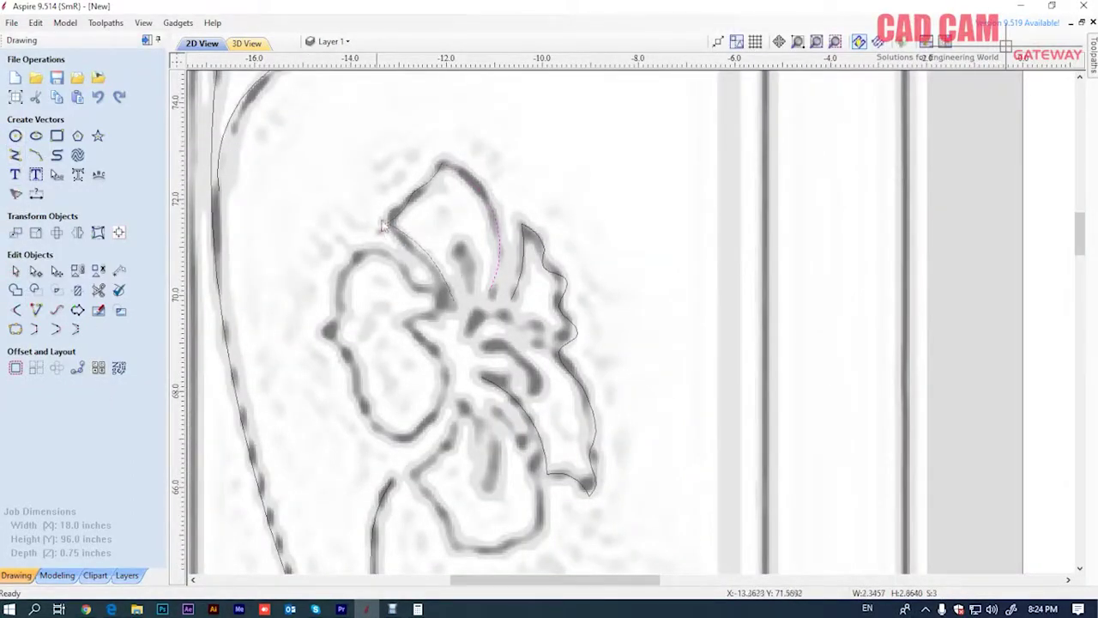
{"action": "key", "text": "j"}
{"action": "left_click", "coordinate": [36, 243]}
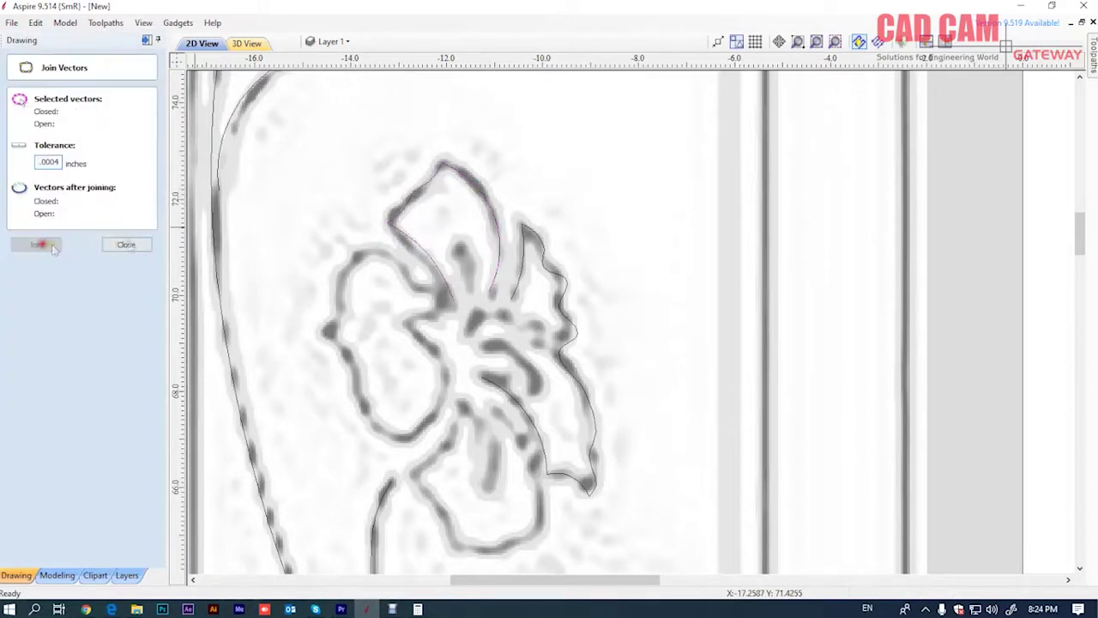
{"action": "scroll", "coordinate": [601, 184], "scroll_direction": "down", "scroll_amount": 1}
{"action": "scroll", "coordinate": [485, 215], "scroll_direction": "down", "scroll_amount": 1}
{"action": "scroll", "coordinate": [408, 324], "scroll_direction": "up", "scroll_amount": 1}
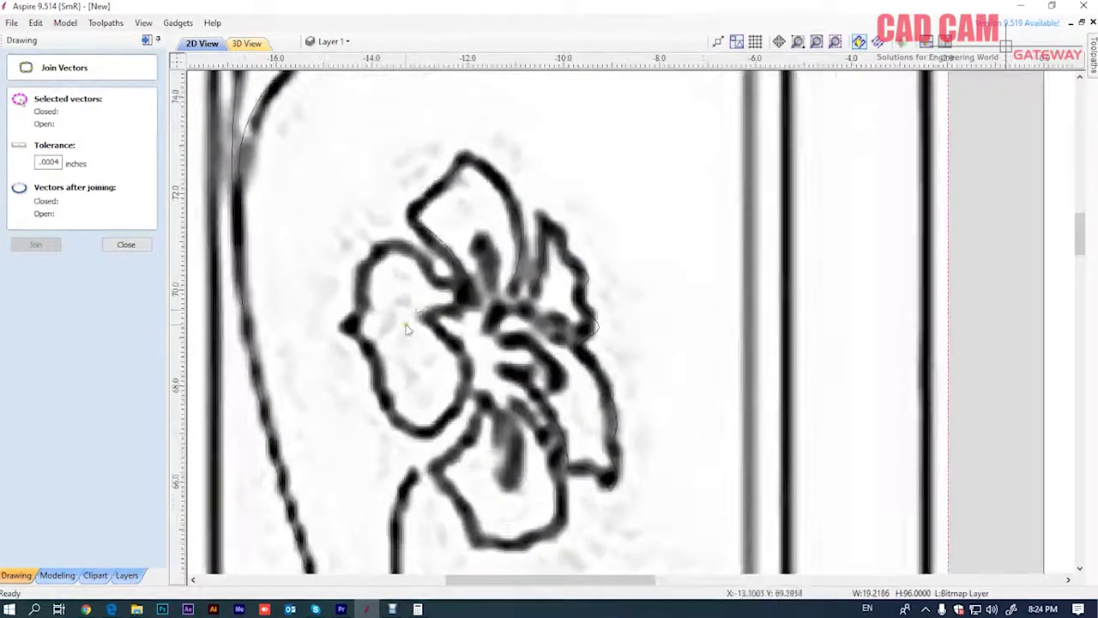
{"action": "scroll", "coordinate": [418, 318], "scroll_direction": "up", "scroll_amount": 1}
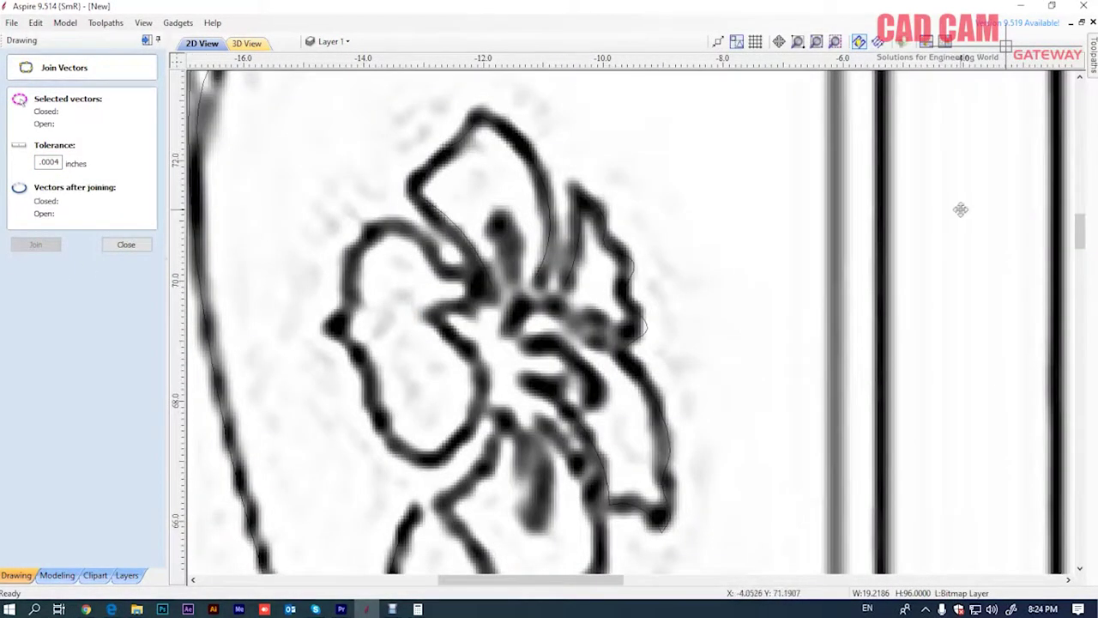
{"action": "scroll", "coordinate": [900, 229], "scroll_direction": "down", "scroll_amount": 3}
{"action": "scroll", "coordinate": [731, 255], "scroll_direction": "up", "scroll_amount": 1}
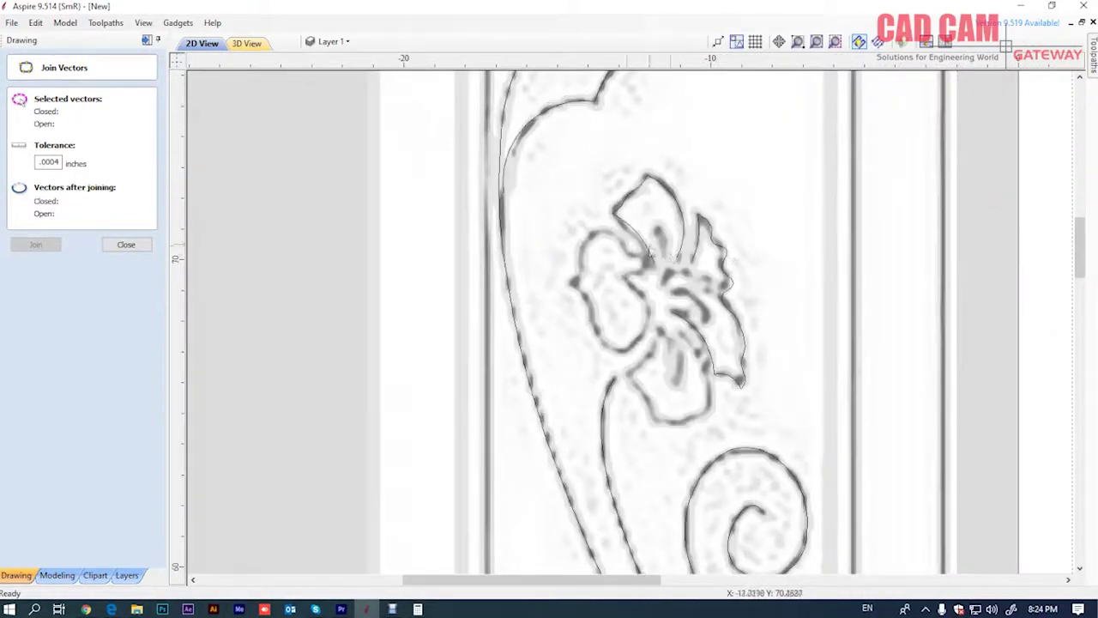
{"action": "scroll", "coordinate": [661, 244], "scroll_direction": "up", "scroll_amount": 2}
{"action": "scroll", "coordinate": [664, 243], "scroll_direction": "down", "scroll_amount": 1}
{"action": "scroll", "coordinate": [661, 243], "scroll_direction": "up", "scroll_amount": 1}
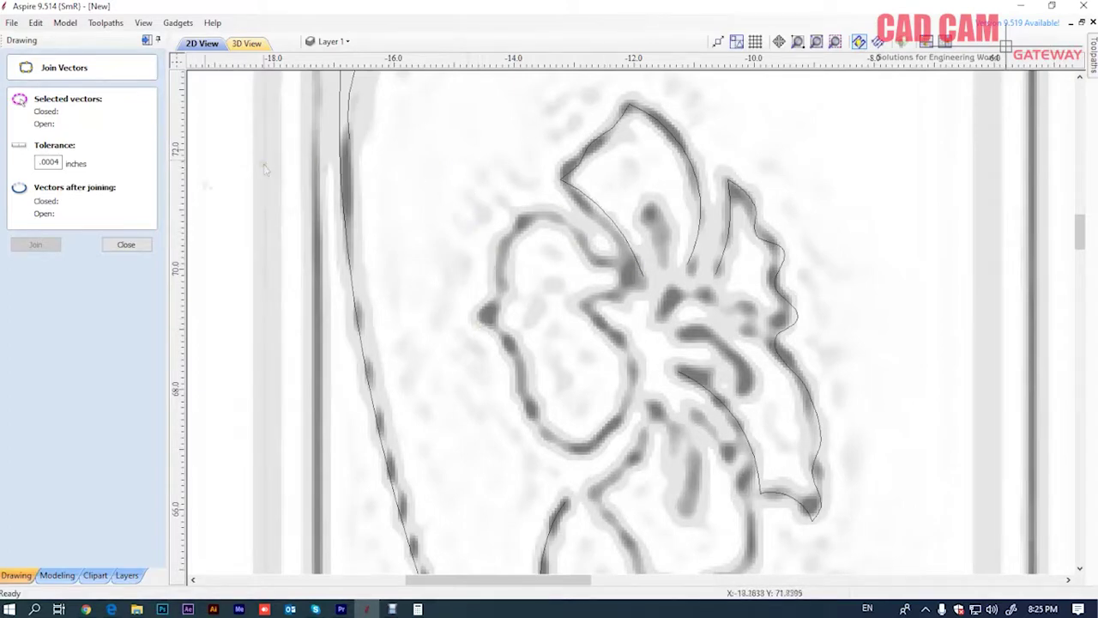
Start a curve near the flower centre, tracing the left petal's upper edge to its outer bulge
{"action": "left_click", "coordinate": [126, 244]}
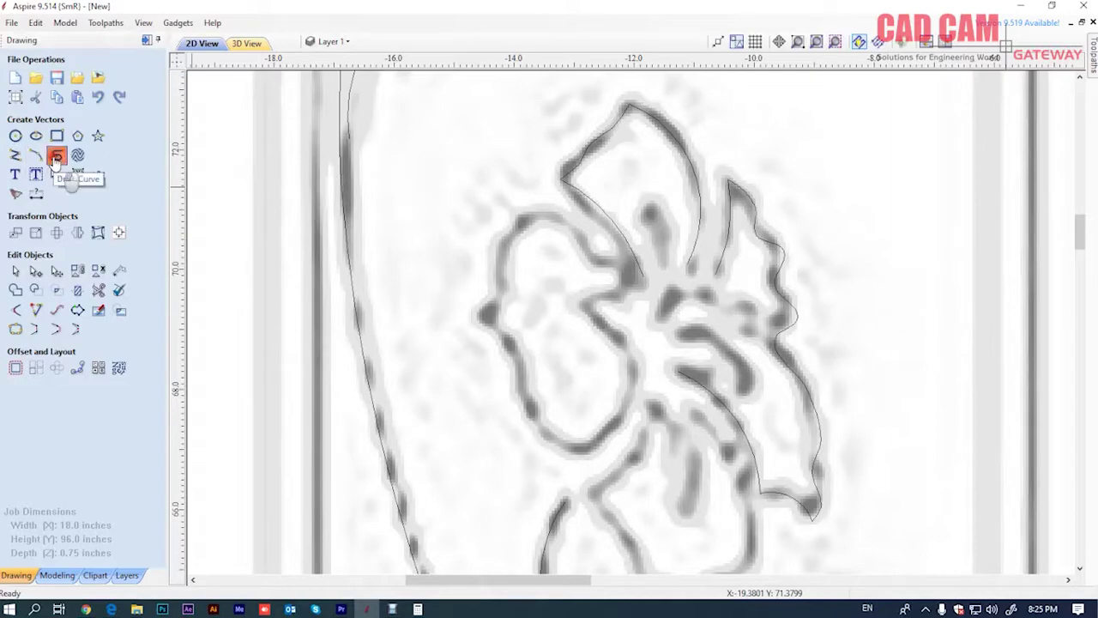
{"action": "left_click", "coordinate": [54, 159]}
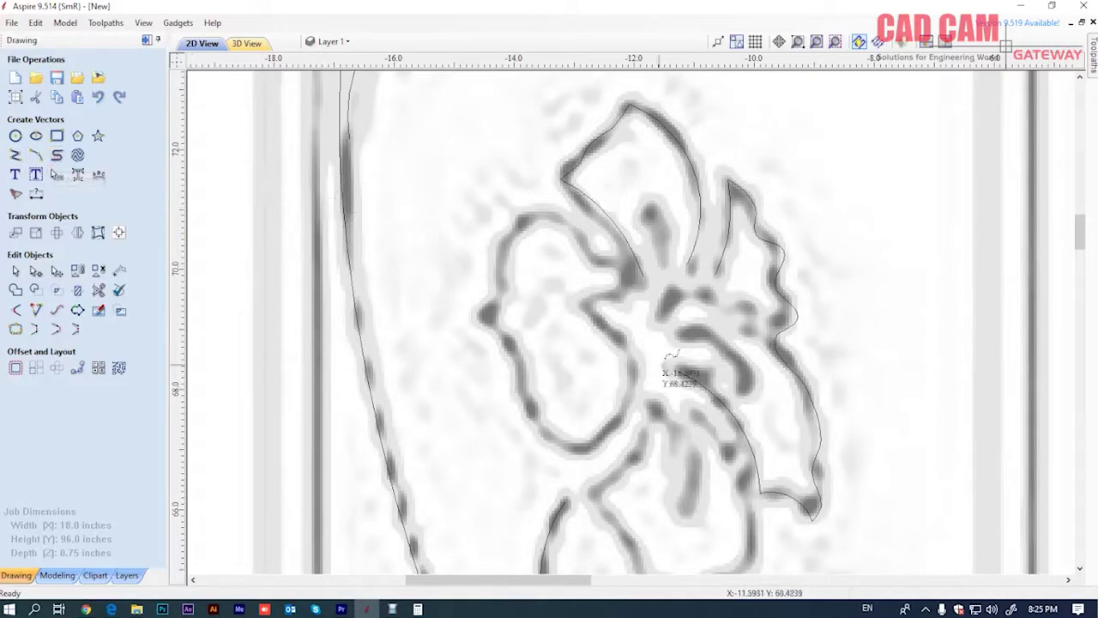
{"action": "left_click", "coordinate": [631, 273]}
{"action": "left_click", "coordinate": [616, 259]}
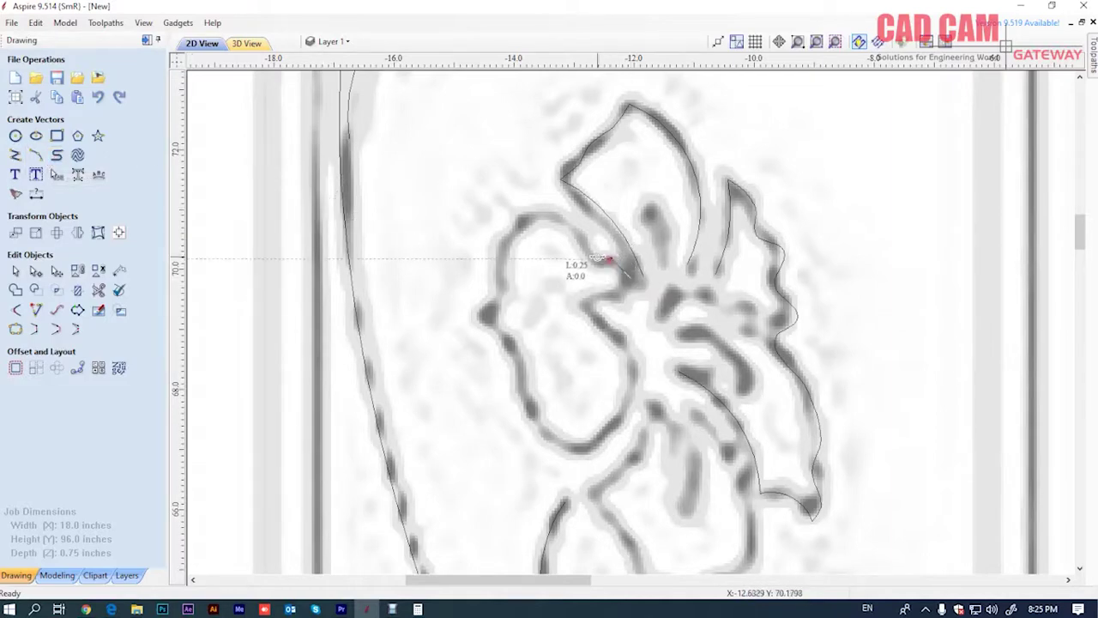
{"action": "left_click", "coordinate": [592, 257]}
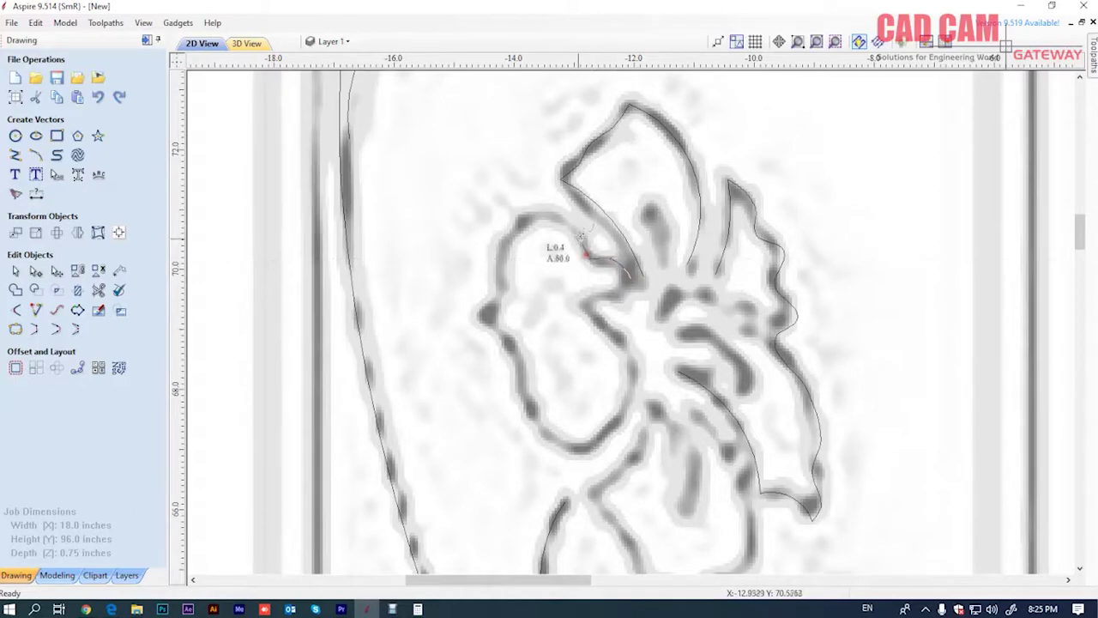
{"action": "left_click", "coordinate": [522, 218]}
{"action": "left_click", "coordinate": [502, 252]}
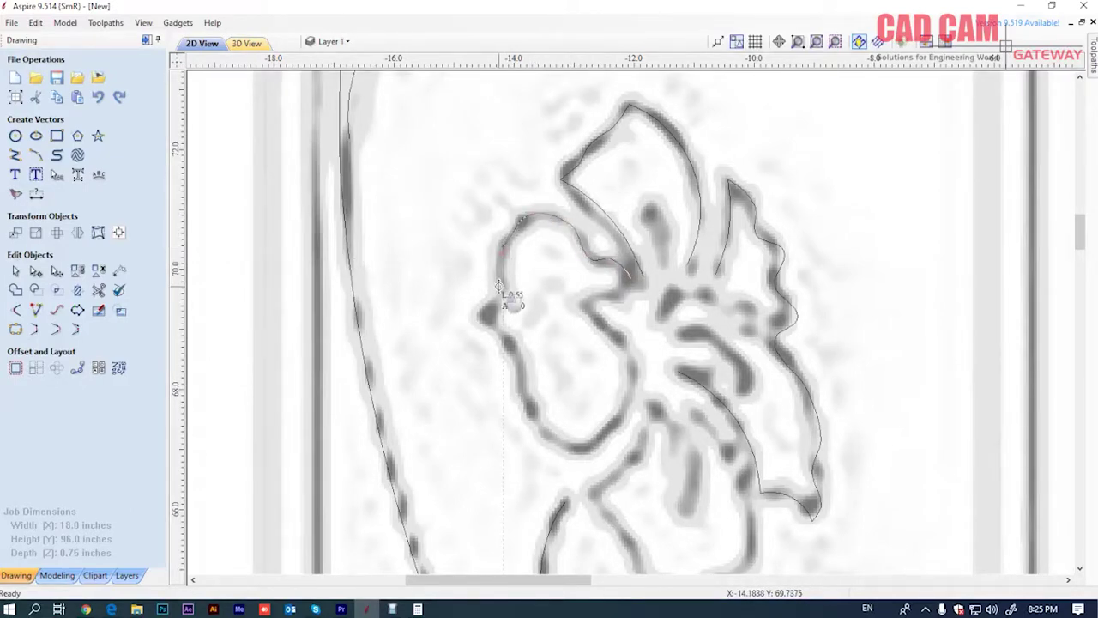
{"action": "left_click", "coordinate": [480, 316]}
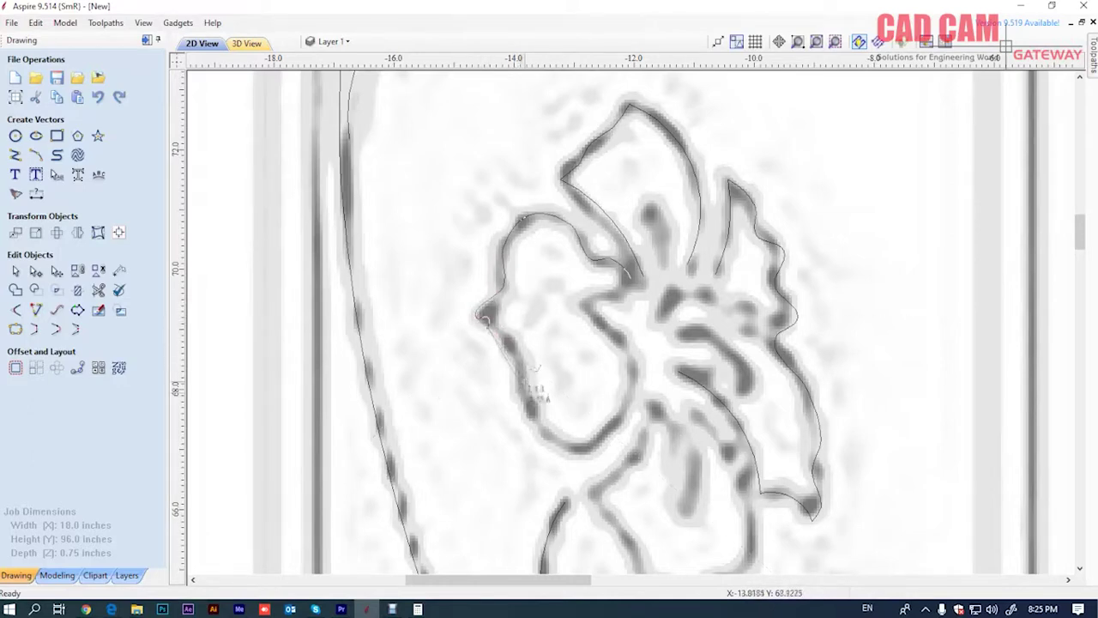
Continue the curve around the left petal's bottom and back up to finish near the centre
{"action": "left_click", "coordinate": [523, 405]}
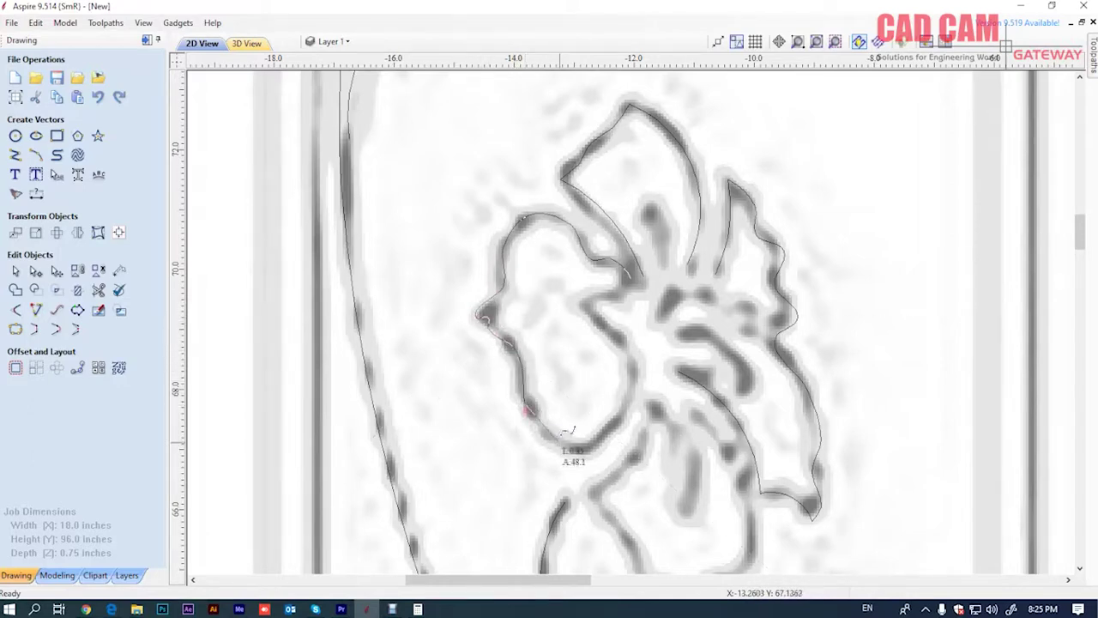
{"action": "left_click", "coordinate": [559, 443]}
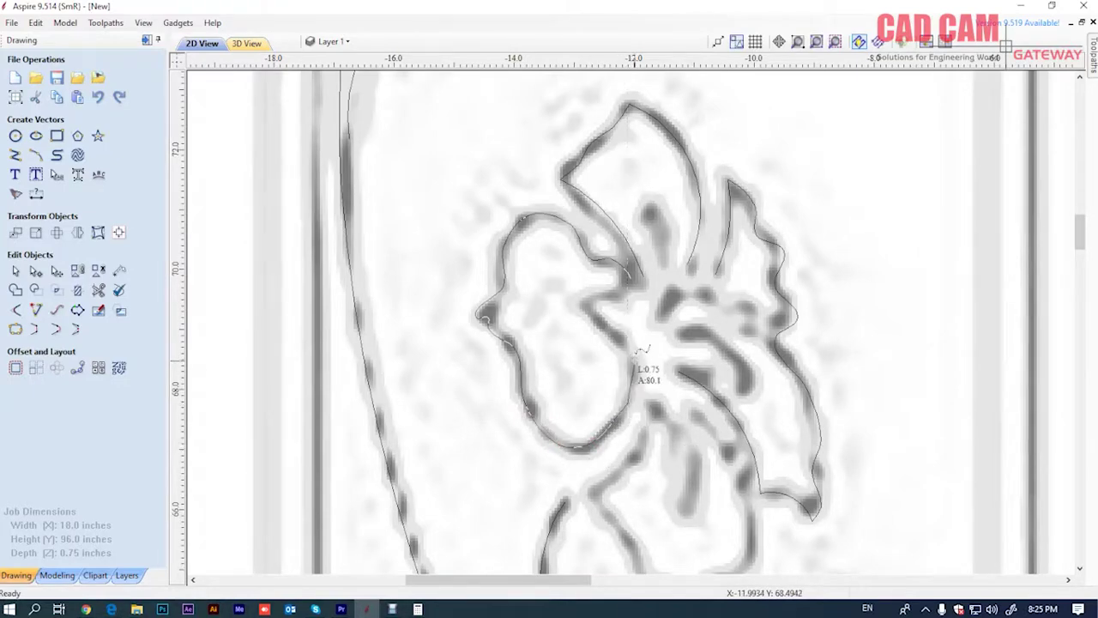
{"action": "left_click", "coordinate": [635, 381]}
{"action": "left_click", "coordinate": [575, 300]}
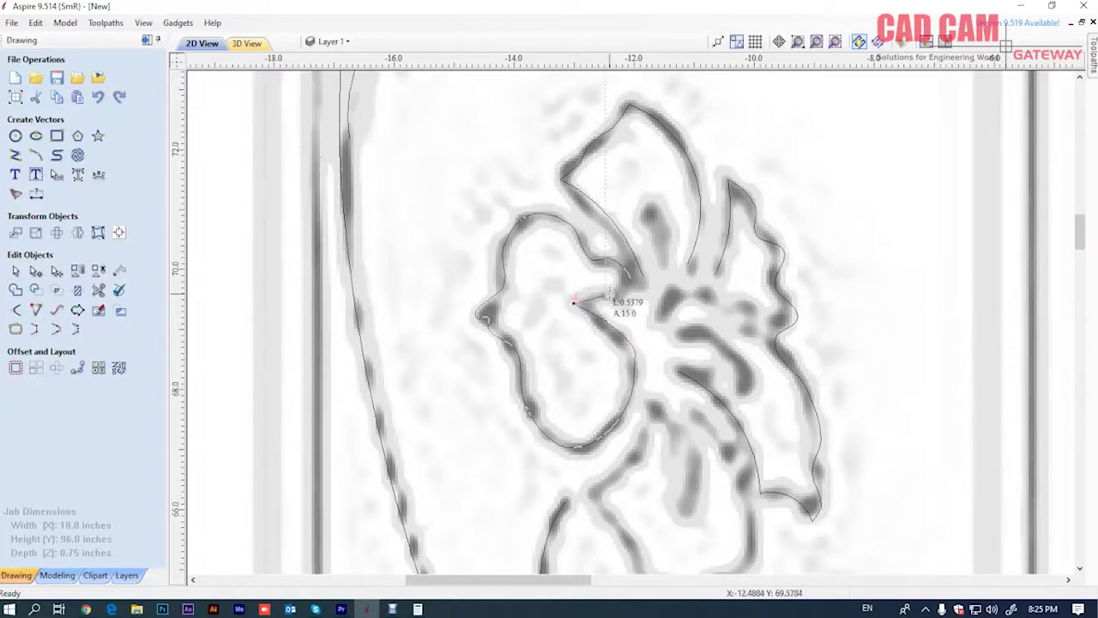
{"action": "left_click", "coordinate": [606, 291]}
{"action": "left_click", "coordinate": [639, 296]}
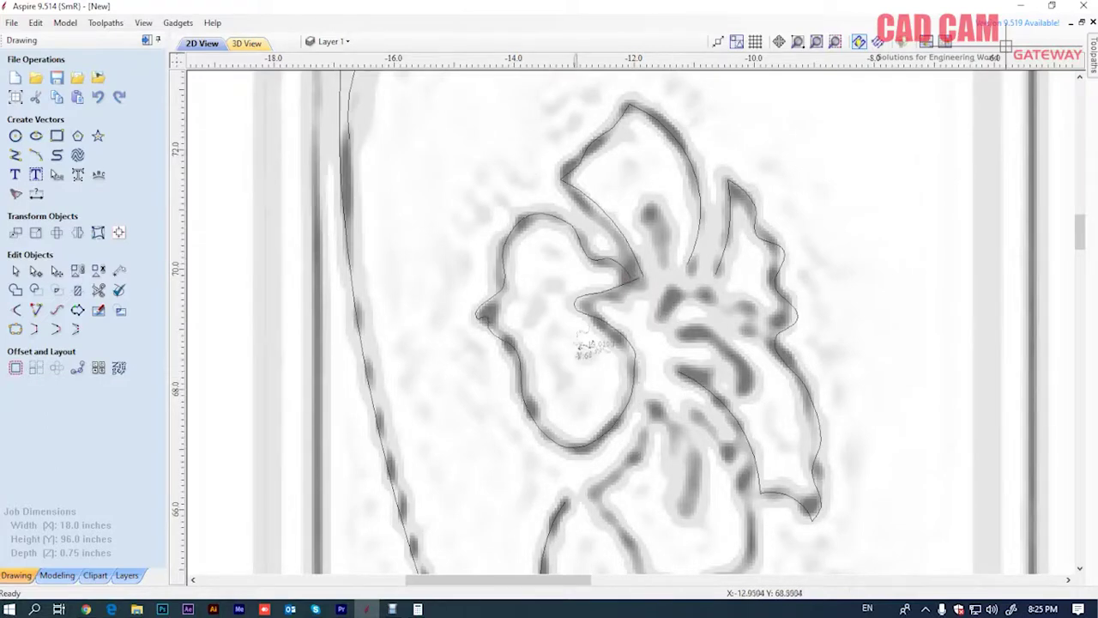
{"action": "scroll", "coordinate": [592, 330], "scroll_direction": "up", "scroll_amount": 3}
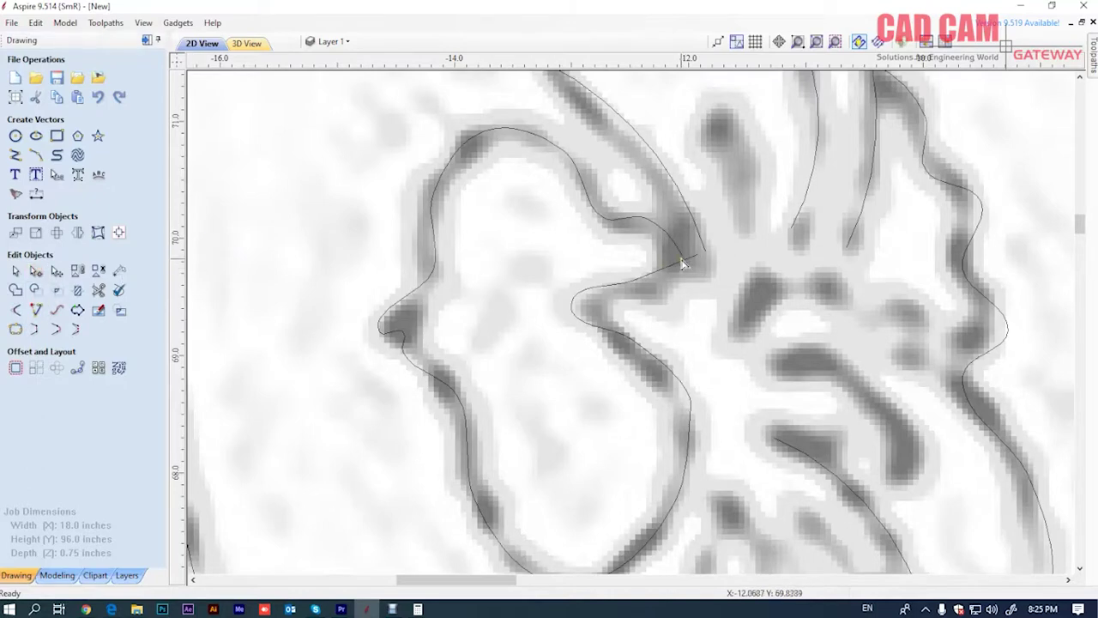
{"action": "scroll", "coordinate": [687, 265], "scroll_direction": "up", "scroll_amount": 3}
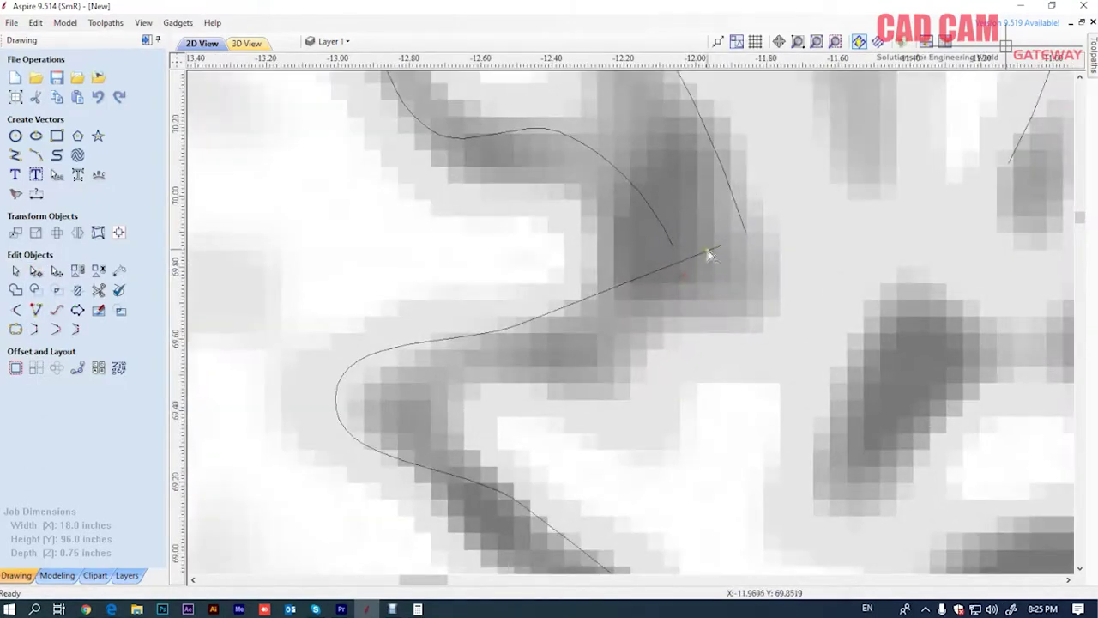
Reshape the petal curve's span near the flower centre to match the petal edge
{"action": "left_click", "coordinate": [708, 252]}
{"action": "left_click", "coordinate": [673, 247]}
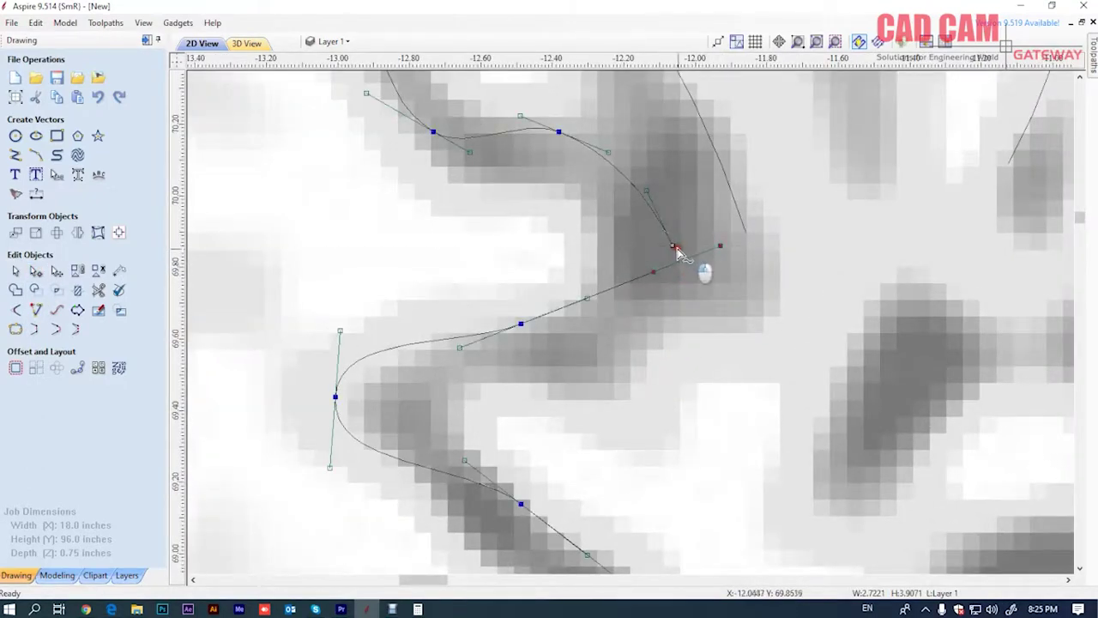
{"action": "left_click", "coordinate": [608, 270]}
{"action": "left_click_drag", "start_coordinate": [618, 283], "coordinate": [704, 323]}
{"action": "scroll", "coordinate": [549, 352], "scroll_direction": "down", "scroll_amount": 1}
{"action": "scroll", "coordinate": [429, 394], "scroll_direction": "down", "scroll_amount": 1}
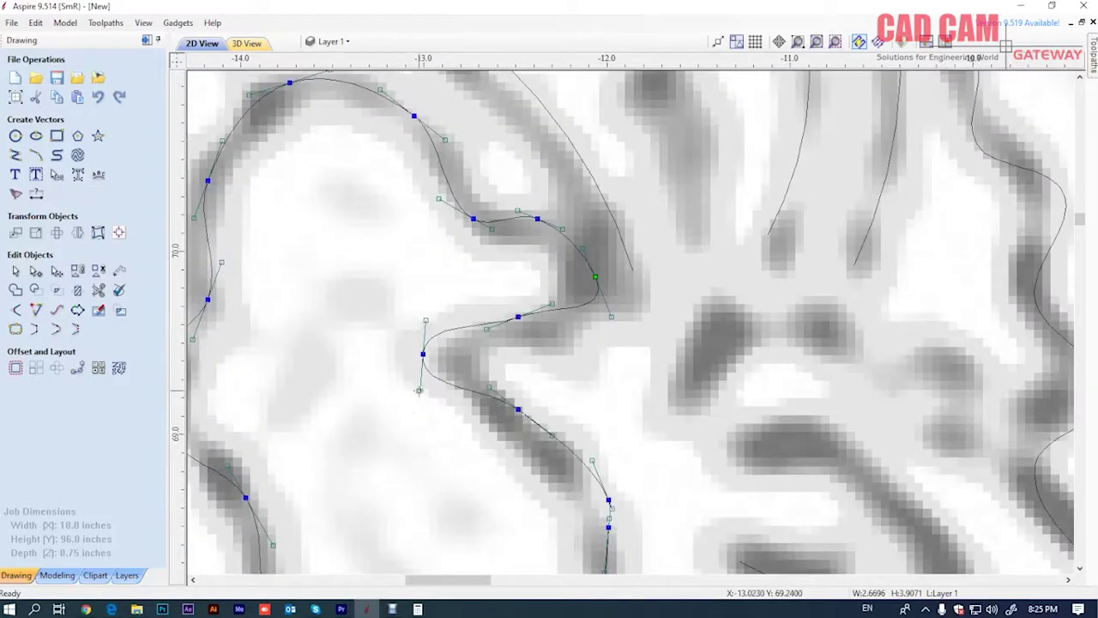
Adjust the curve's bend at the inner dip and move a node onto the petal's left tip
{"action": "left_click", "coordinate": [419, 391]}
{"action": "mouse_move", "coordinate": [423, 369]}
{"action": "left_mouse_down"}
{"action": "mouse_move", "coordinate": [428, 316]}
{"action": "mouse_move", "coordinate": [437, 351]}
{"action": "left_mouse_up"}
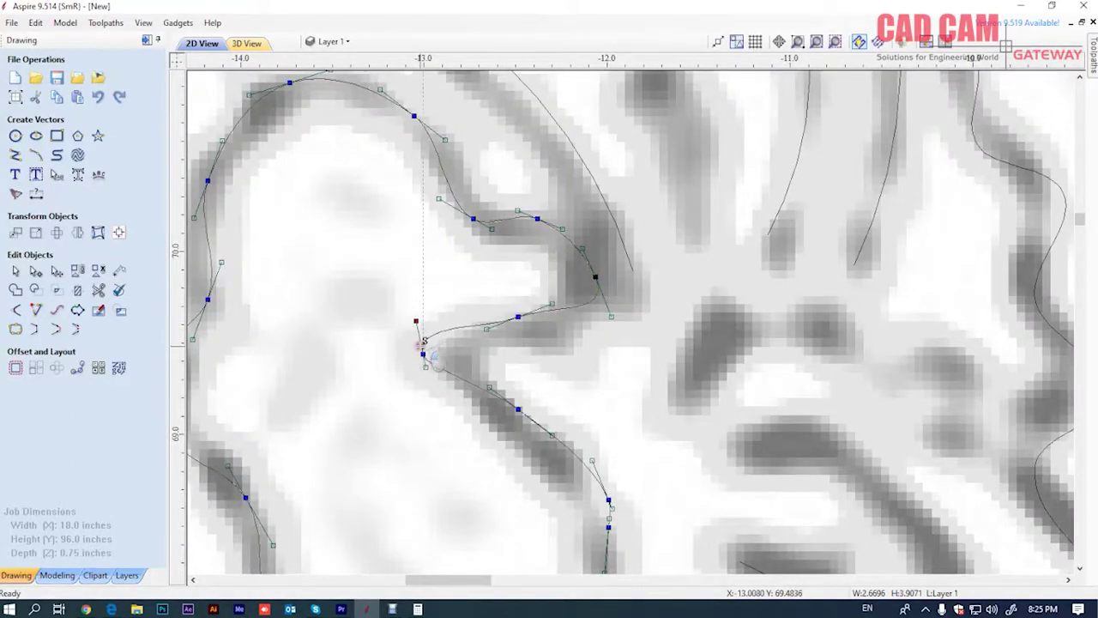
{"action": "scroll", "coordinate": [423, 343], "scroll_direction": "down", "scroll_amount": 1}
{"action": "scroll", "coordinate": [265, 385], "scroll_direction": "down", "scroll_amount": 1}
{"action": "scroll", "coordinate": [374, 374], "scroll_direction": "up", "scroll_amount": 1}
{"action": "scroll", "coordinate": [375, 374], "scroll_direction": "up", "scroll_amount": 1}
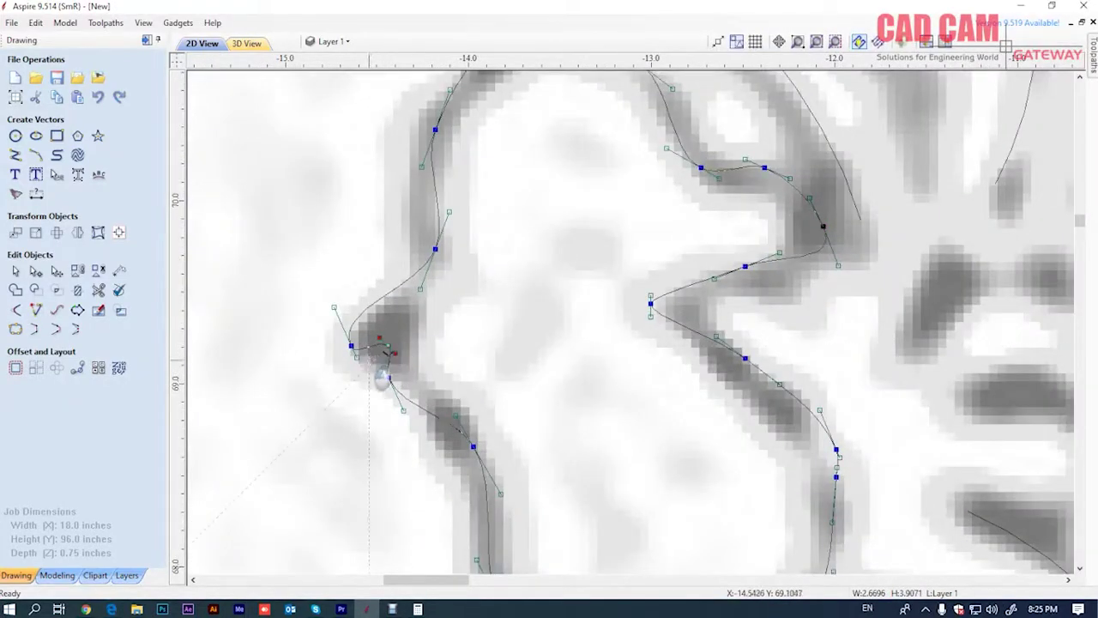
{"action": "left_click_drag", "start_coordinate": [388, 345], "coordinate": [318, 396]}
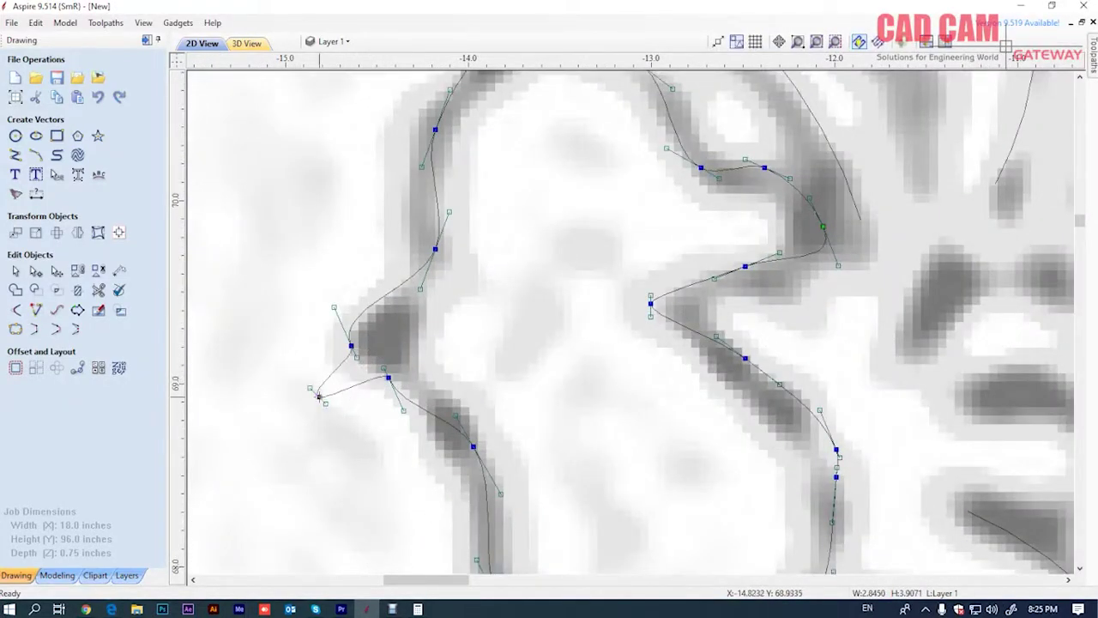
Delete the stray node at the petal's sharp corner and deselect the outline
{"action": "right_click", "coordinate": [318, 396]}
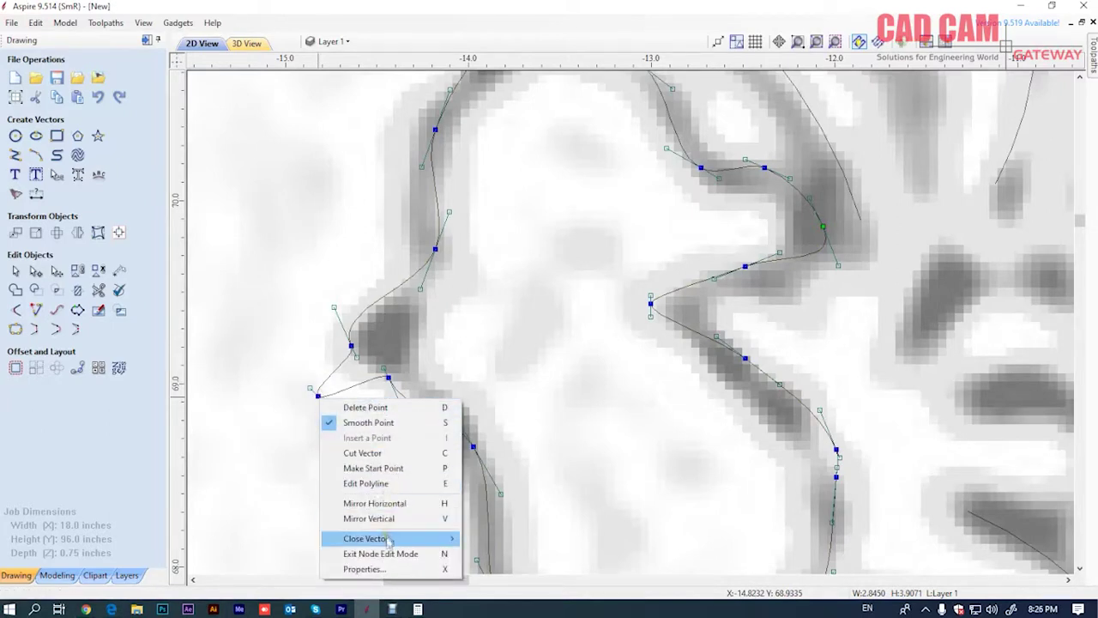
{"action": "left_click", "coordinate": [378, 407]}
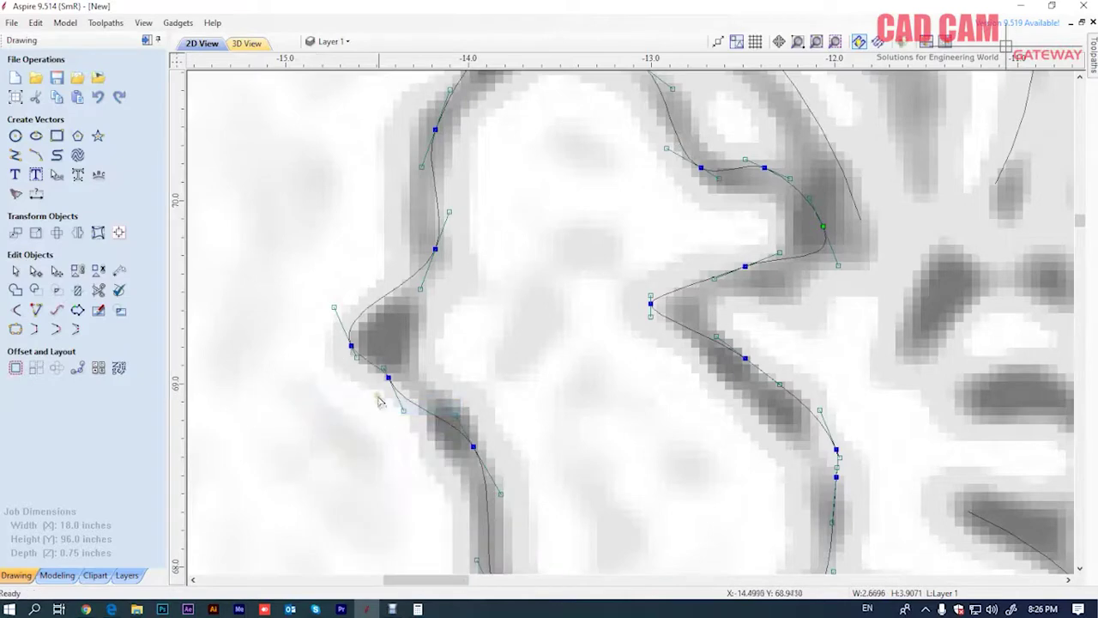
{"action": "scroll", "coordinate": [351, 347], "scroll_direction": "down", "scroll_amount": 3}
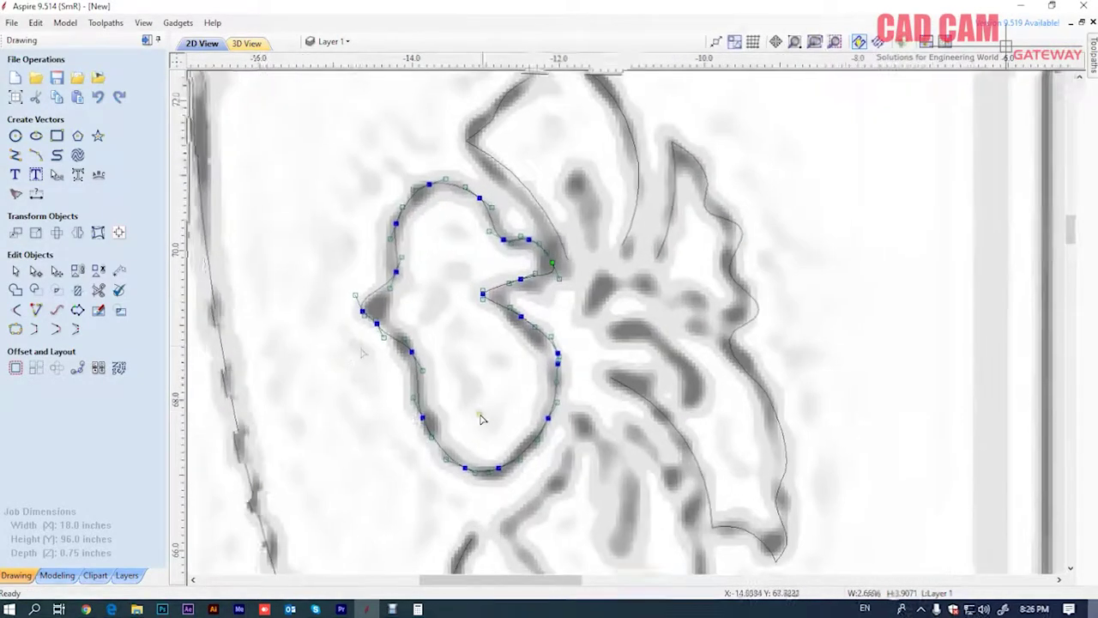
{"action": "scroll", "coordinate": [480, 444], "scroll_direction": "up", "scroll_amount": 1}
{"action": "left_click", "coordinate": [325, 382]}
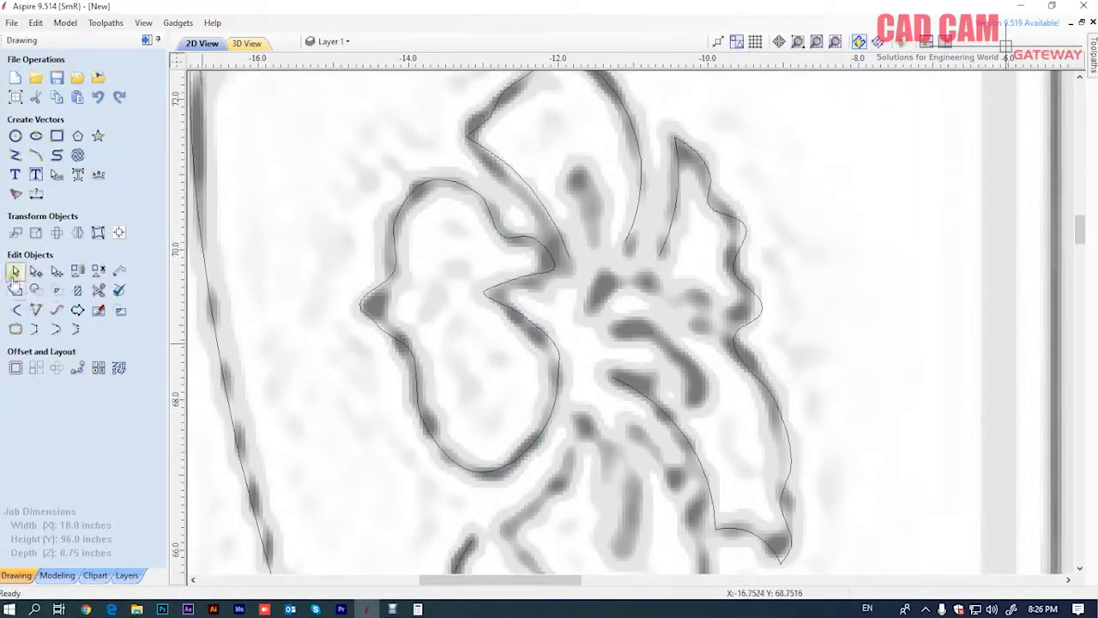
Start a freeform curve down the lower petal's left edge
{"action": "scroll", "coordinate": [358, 345], "scroll_direction": "down", "scroll_amount": 3}
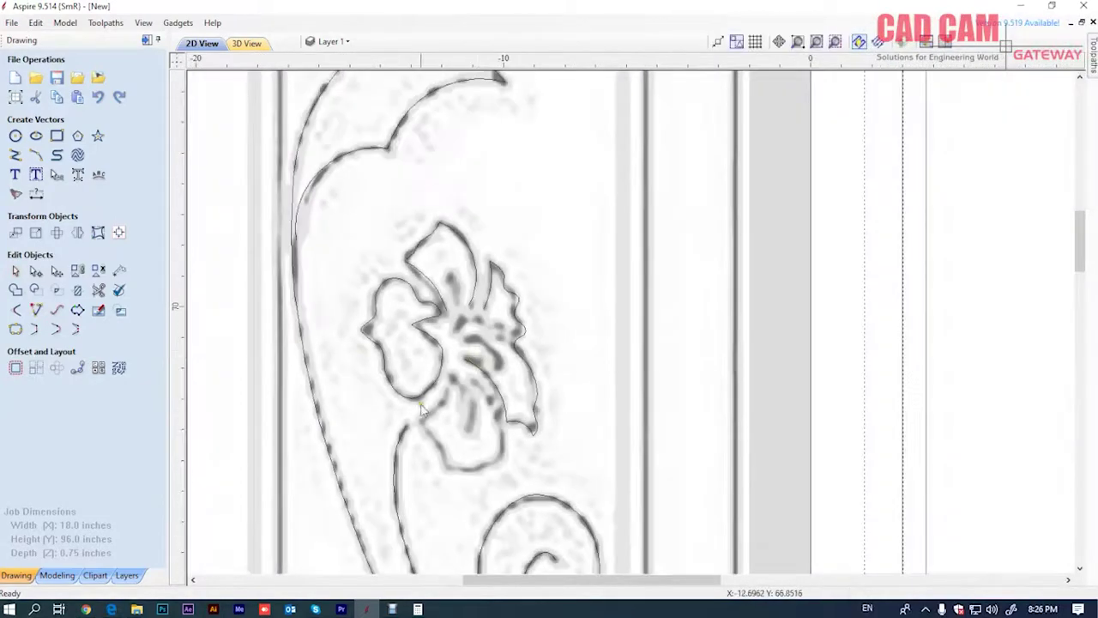
{"action": "scroll", "coordinate": [420, 410], "scroll_direction": "up", "scroll_amount": 2}
{"action": "scroll", "coordinate": [470, 401], "scroll_direction": "down", "scroll_amount": 1}
{"action": "scroll", "coordinate": [474, 393], "scroll_direction": "up", "scroll_amount": 2}
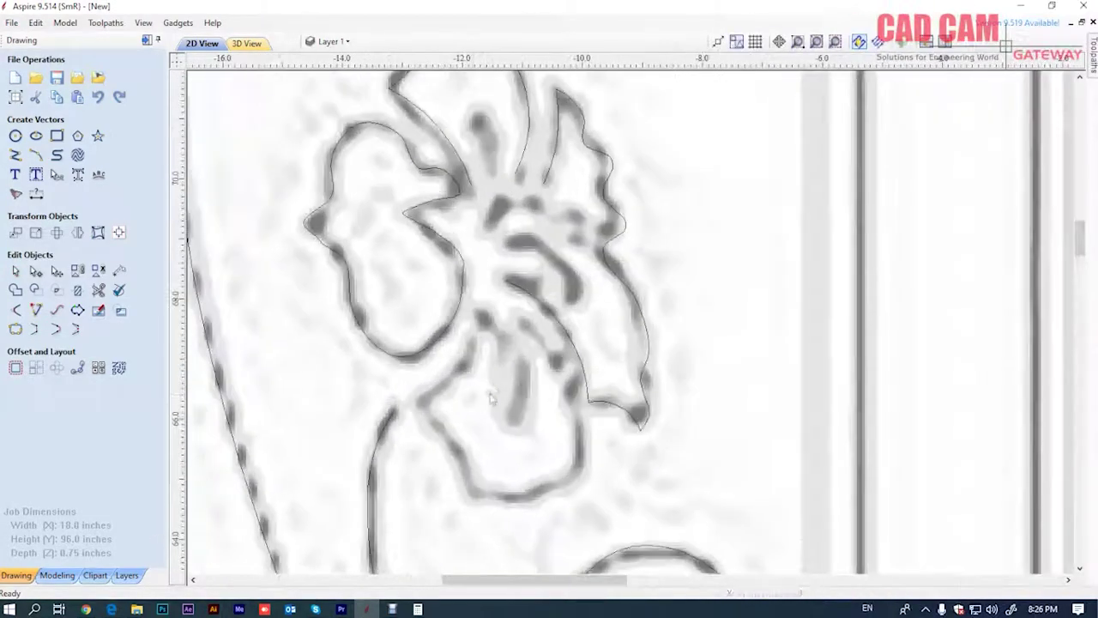
{"action": "scroll", "coordinate": [490, 397], "scroll_direction": "down", "scroll_amount": 2}
{"action": "scroll", "coordinate": [496, 401], "scroll_direction": "up", "scroll_amount": 2}
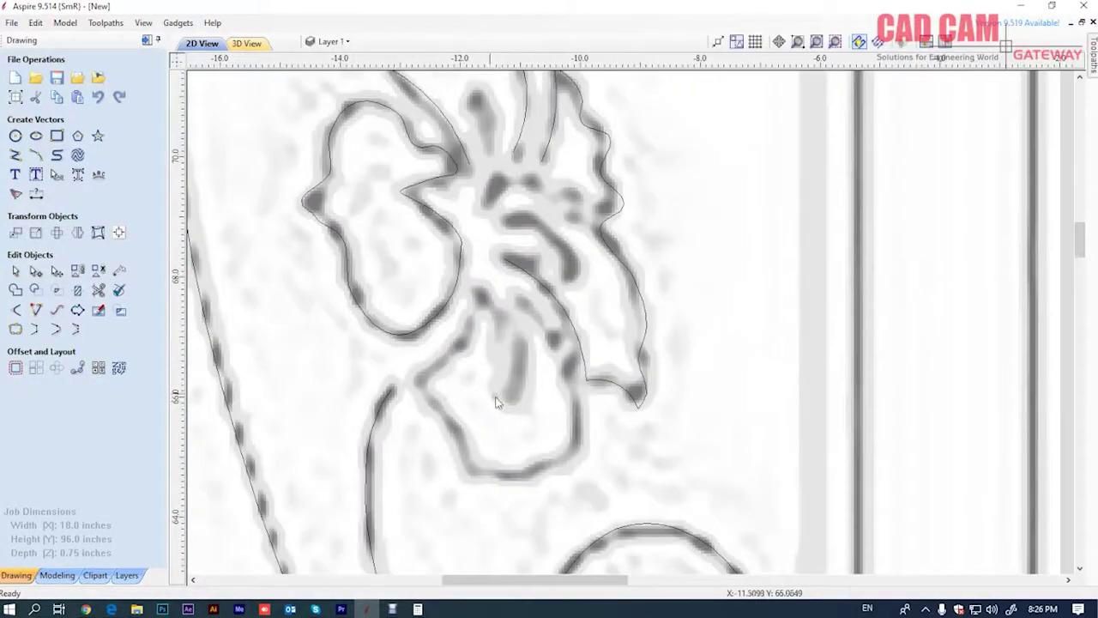
{"action": "left_click", "coordinate": [56, 155]}
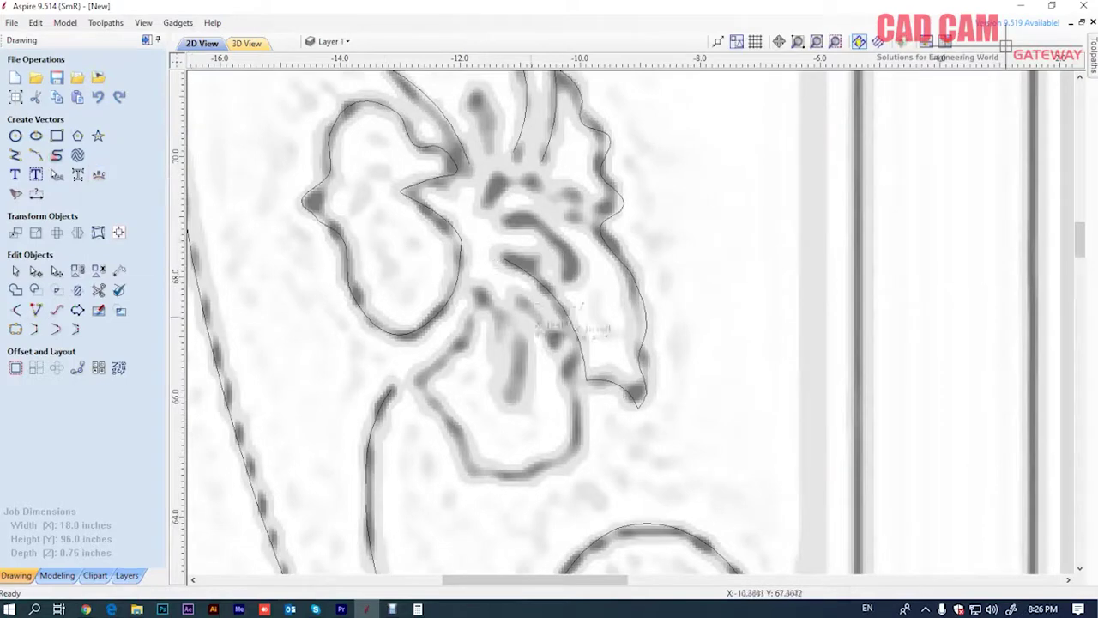
{"action": "left_click", "coordinate": [479, 290]}
{"action": "left_click", "coordinate": [459, 346]}
{"action": "left_click", "coordinate": [421, 373]}
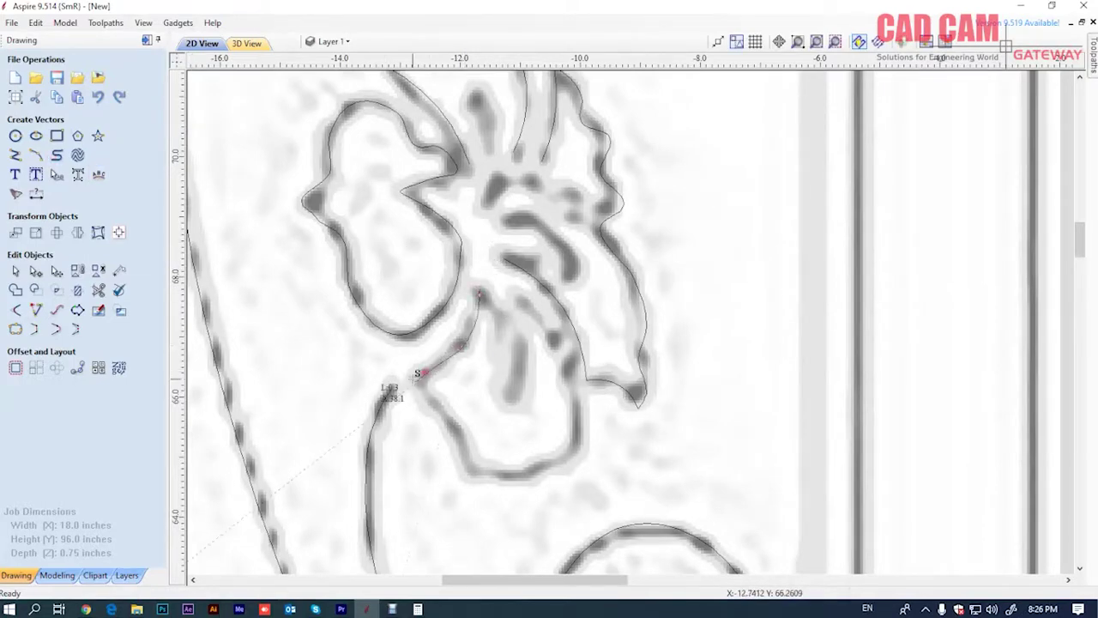
{"action": "scroll", "coordinate": [414, 377], "scroll_direction": "up", "scroll_amount": 2}
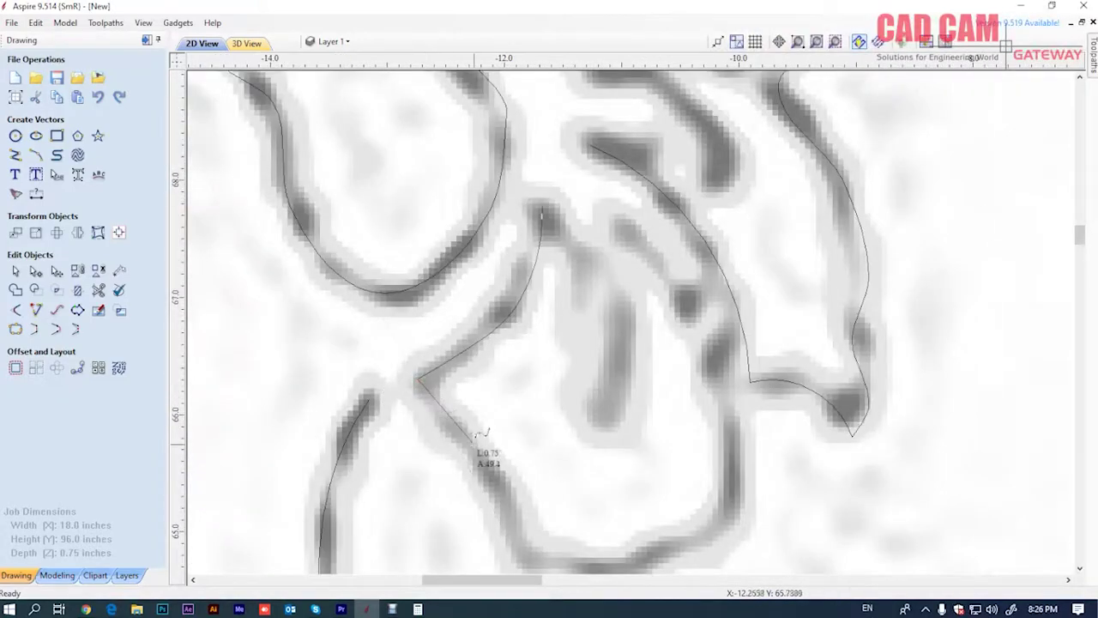
{"action": "scroll", "coordinate": [489, 449], "scroll_direction": "down", "scroll_amount": 1}
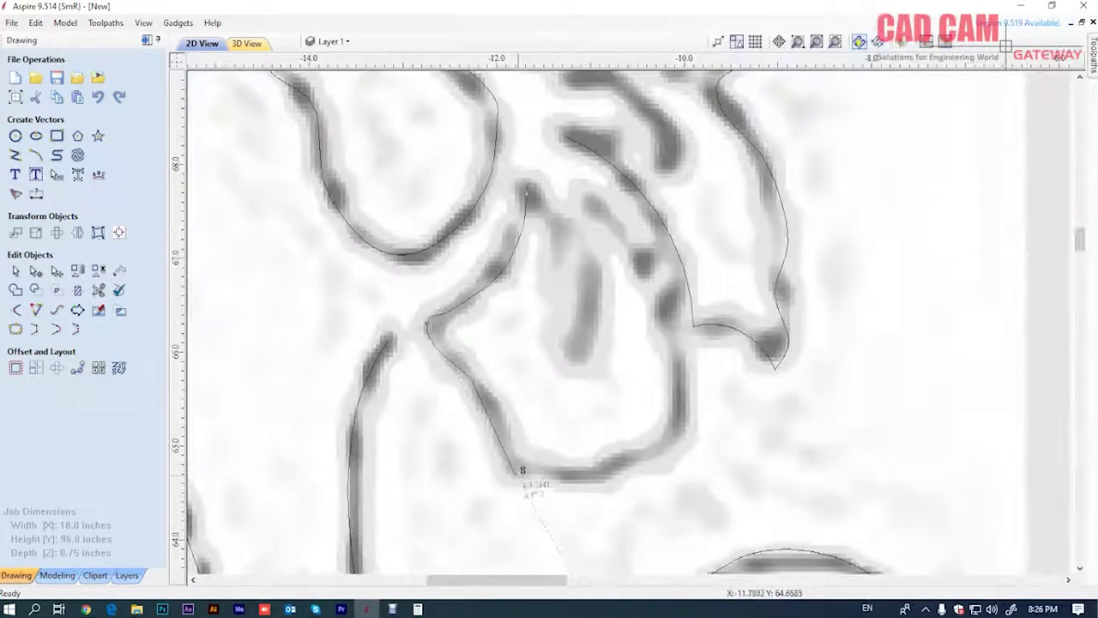
Extend the curve along the petal's bottom and up its right edge to the top
{"action": "left_click", "coordinate": [508, 470]}
{"action": "left_click", "coordinate": [650, 448]}
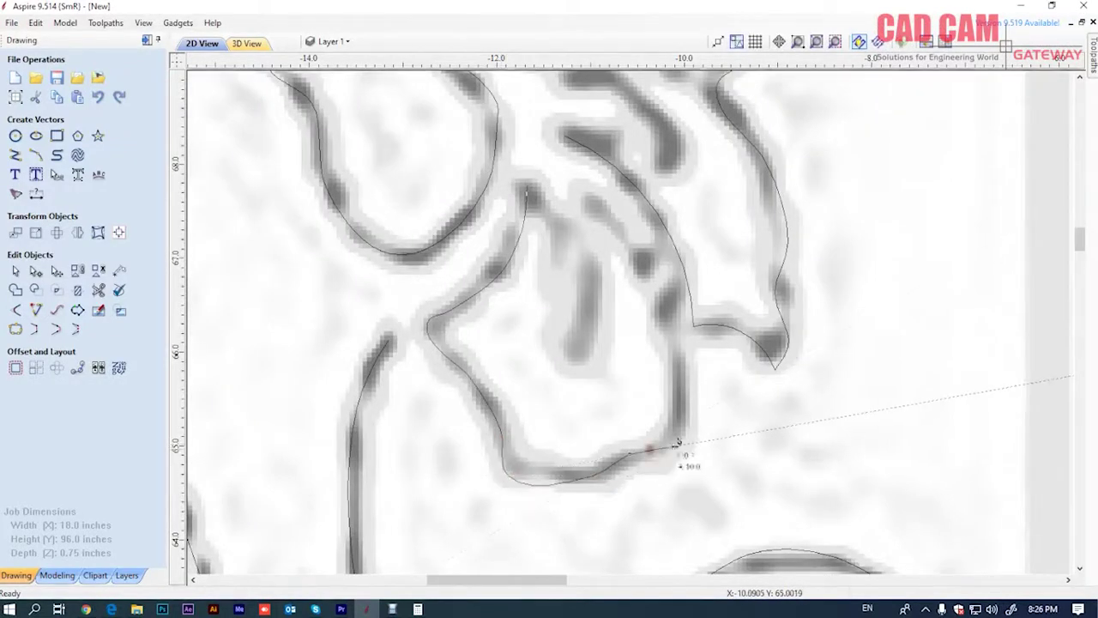
{"action": "left_click", "coordinate": [673, 438]}
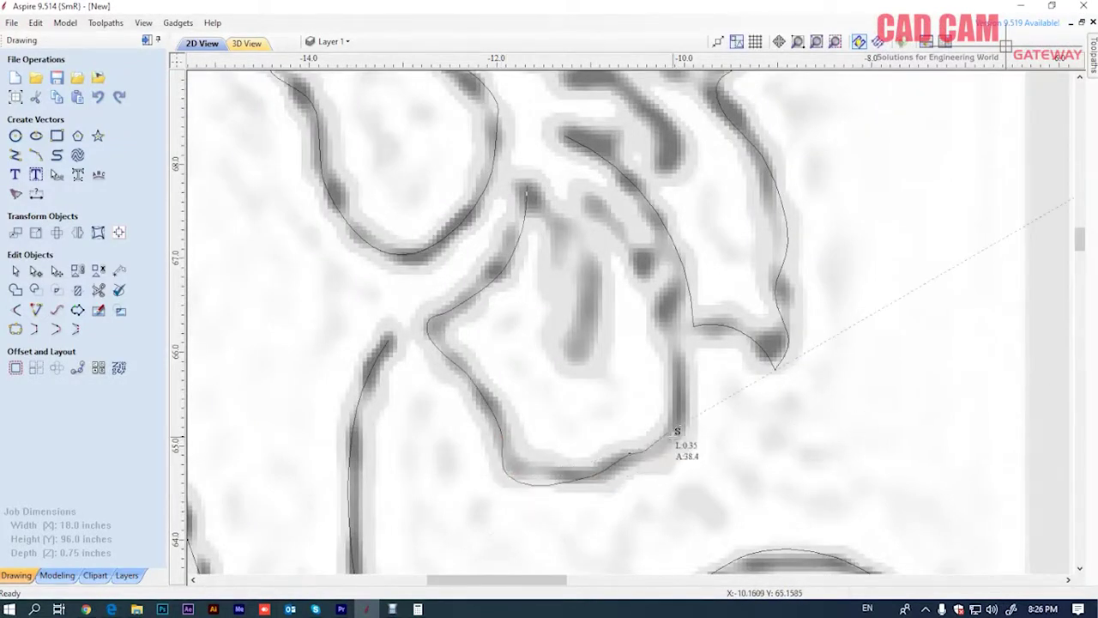
{"action": "left_click", "coordinate": [682, 364]}
{"action": "left_click", "coordinate": [653, 312]}
{"action": "left_click", "coordinate": [641, 262]}
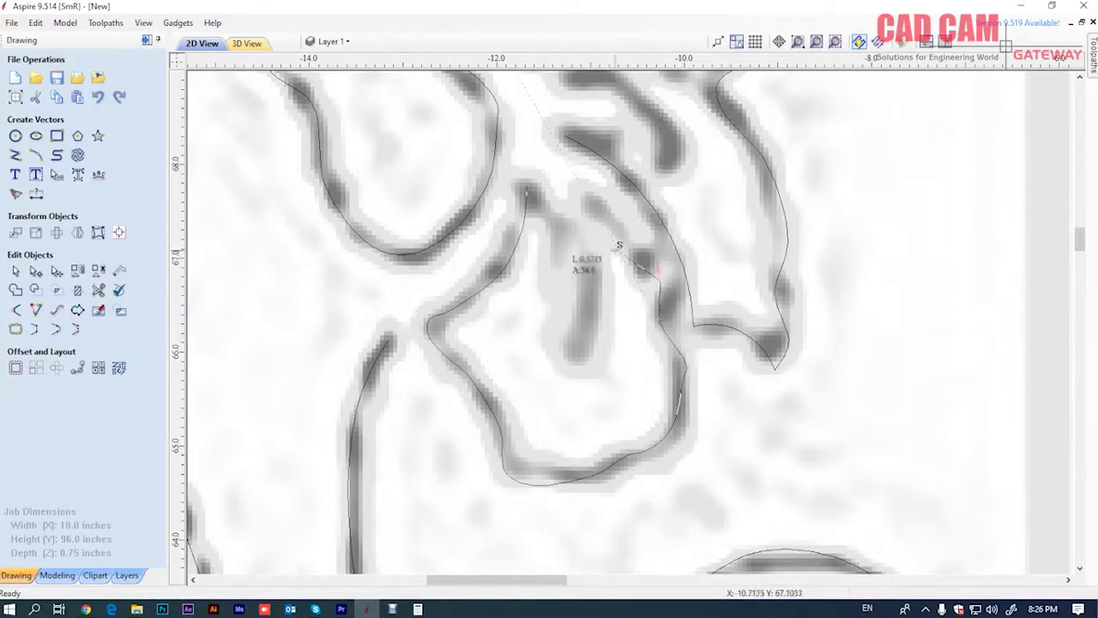
{"action": "left_click", "coordinate": [585, 196]}
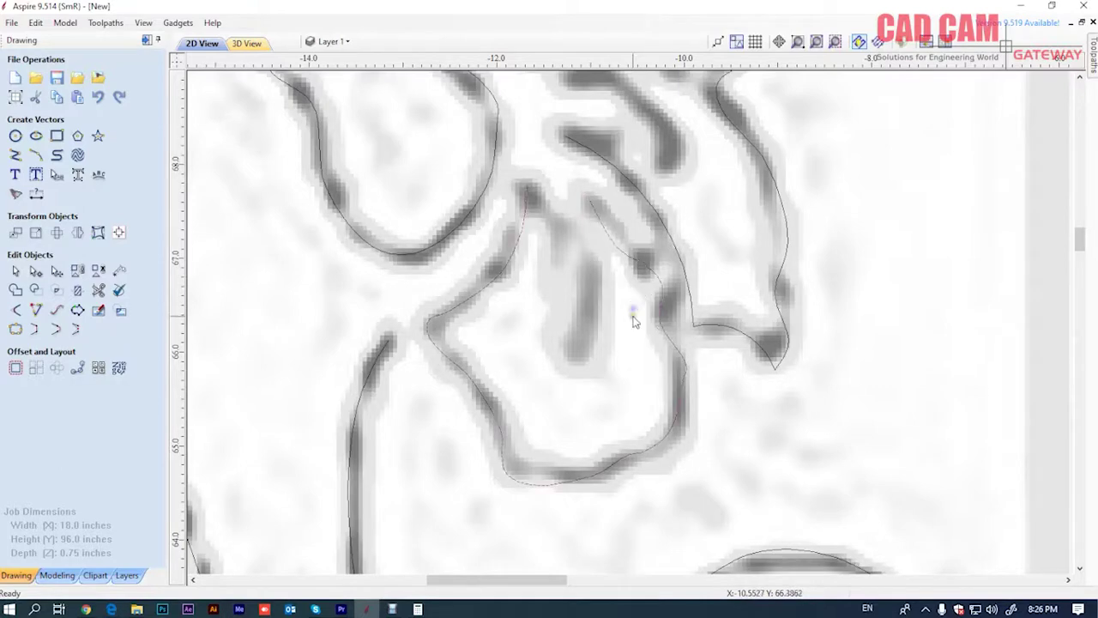
{"action": "scroll", "coordinate": [598, 343], "scroll_direction": "down", "scroll_amount": 3}
{"action": "scroll", "coordinate": [581, 364], "scroll_direction": "up", "scroll_amount": 3}
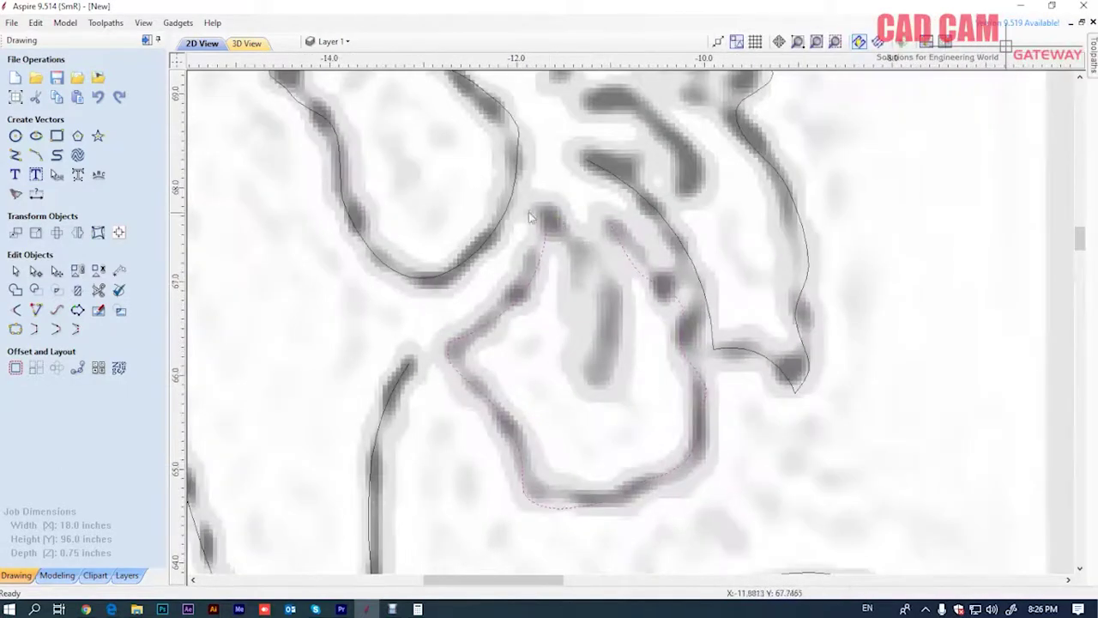
Draw a three-point arc tracing the first curved petal line of the flower
{"action": "left_click", "coordinate": [36, 155]}
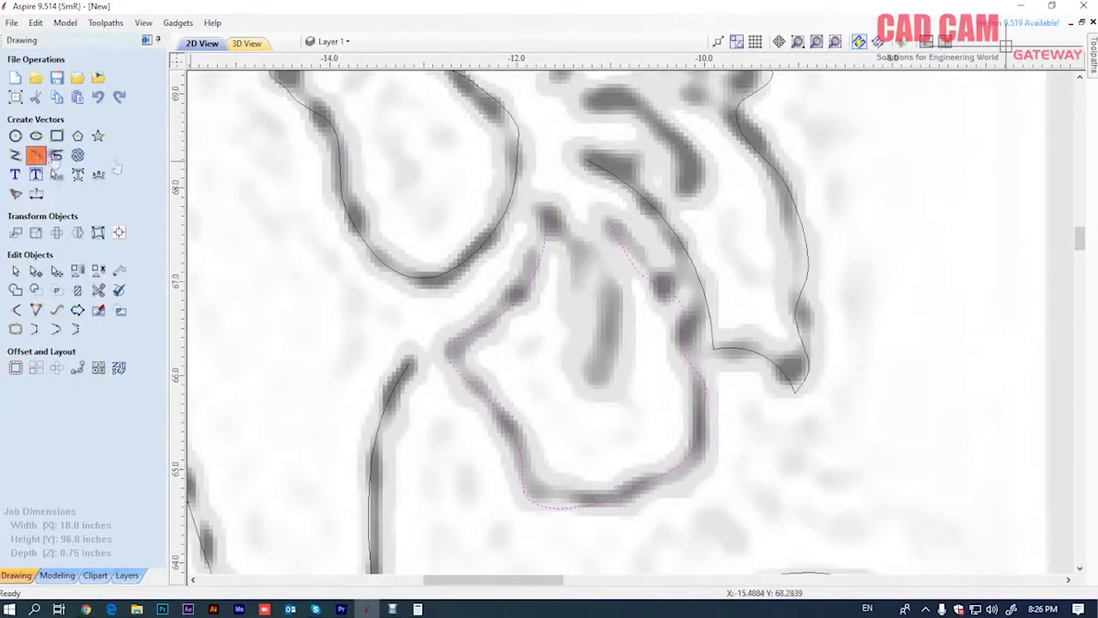
{"action": "left_click", "coordinate": [549, 209]}
{"action": "left_click", "coordinate": [596, 364]}
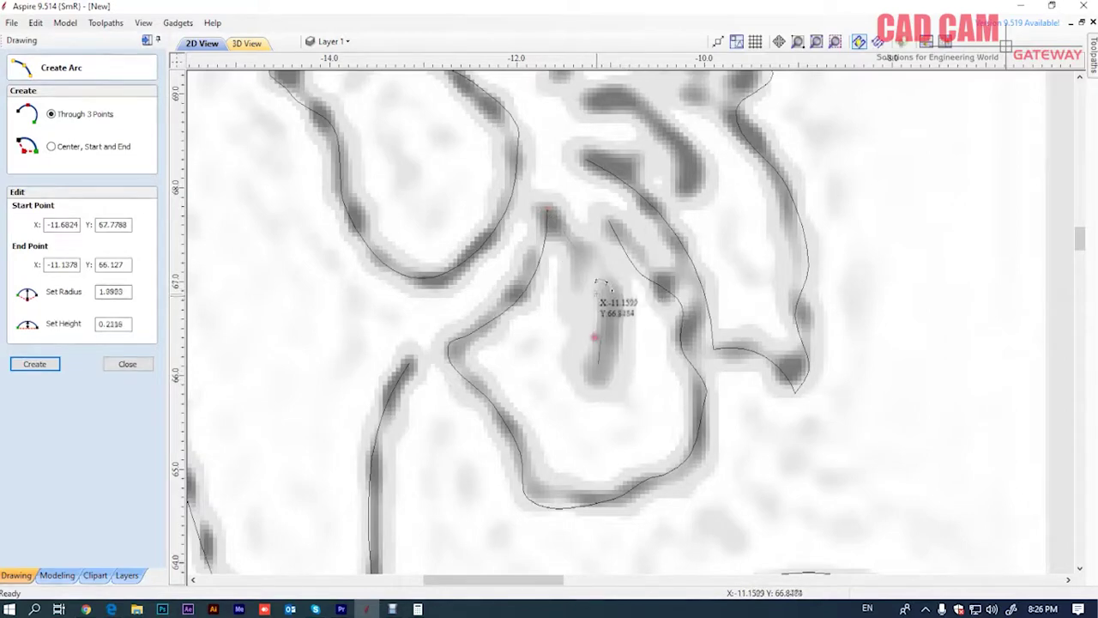
{"action": "left_click", "coordinate": [611, 276]}
{"action": "scroll", "coordinate": [552, 318], "scroll_direction": "down", "scroll_amount": 3}
{"action": "scroll", "coordinate": [562, 318], "scroll_direction": "down", "scroll_amount": 2}
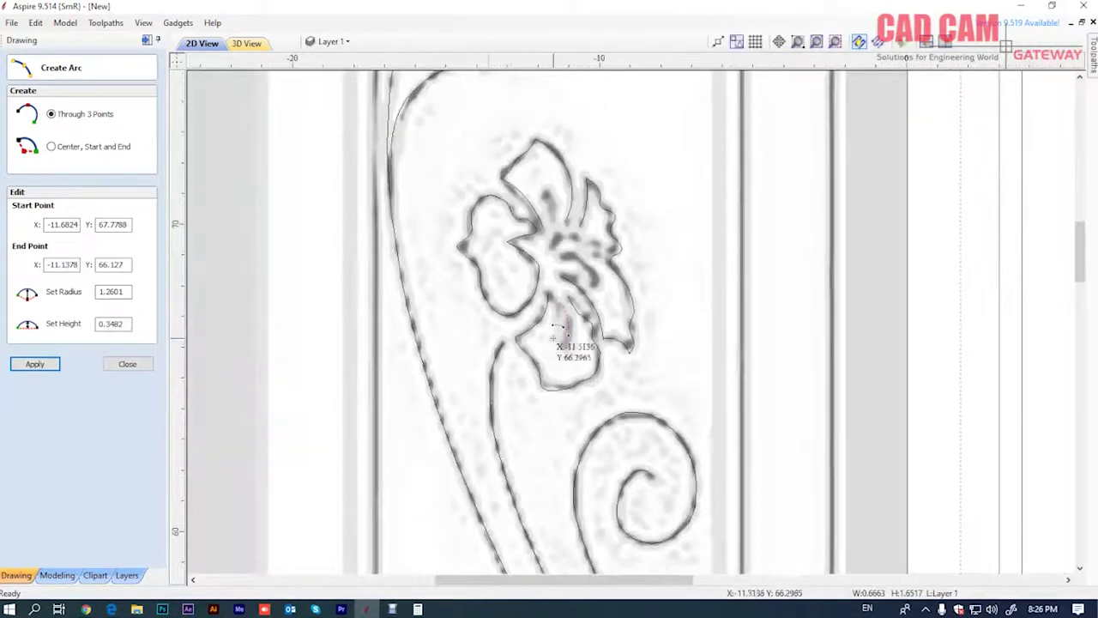
{"action": "scroll", "coordinate": [570, 266], "scroll_direction": "up", "scroll_amount": 4}
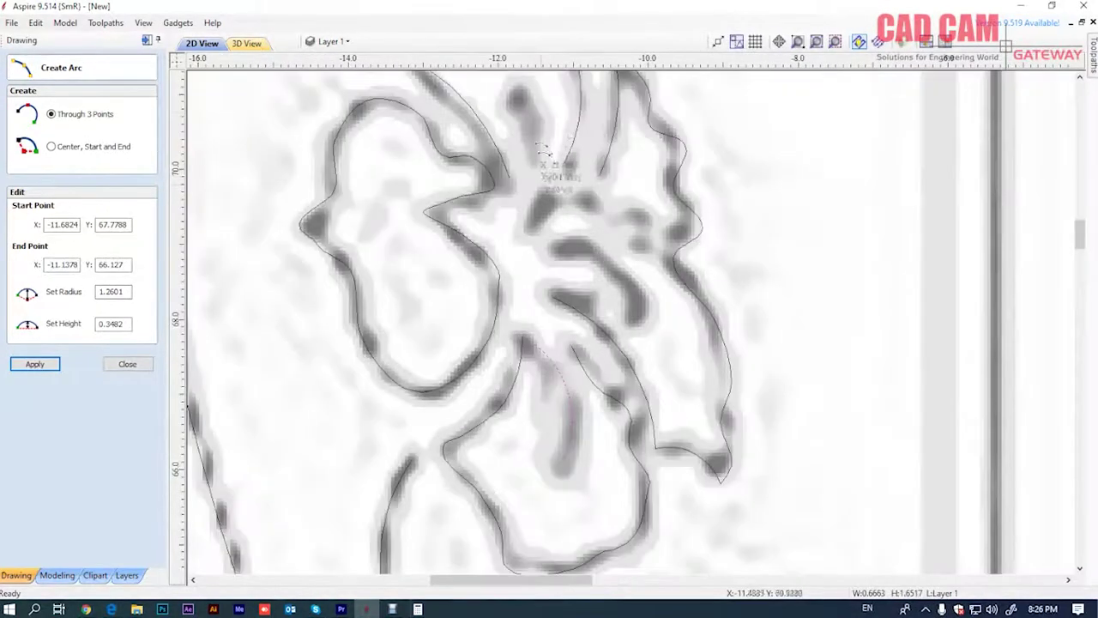
Trace several more short arcs along the flower's inner petal lines
{"action": "left_click", "coordinate": [516, 90]}
{"action": "left_click", "coordinate": [534, 158]}
{"action": "left_click", "coordinate": [534, 123]}
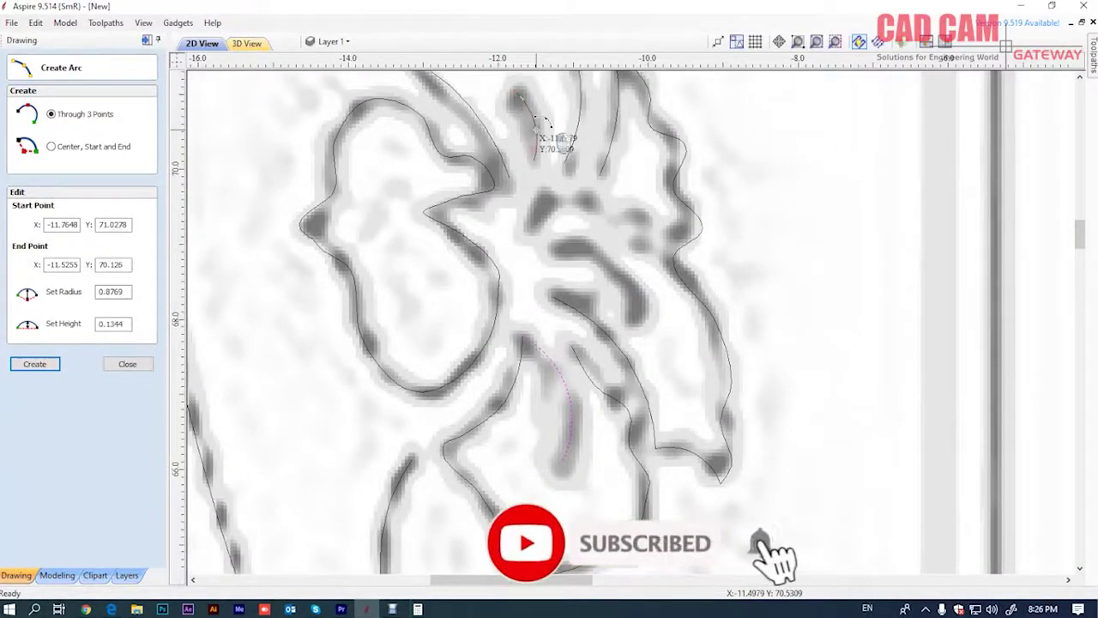
{"action": "left_click", "coordinate": [533, 230]}
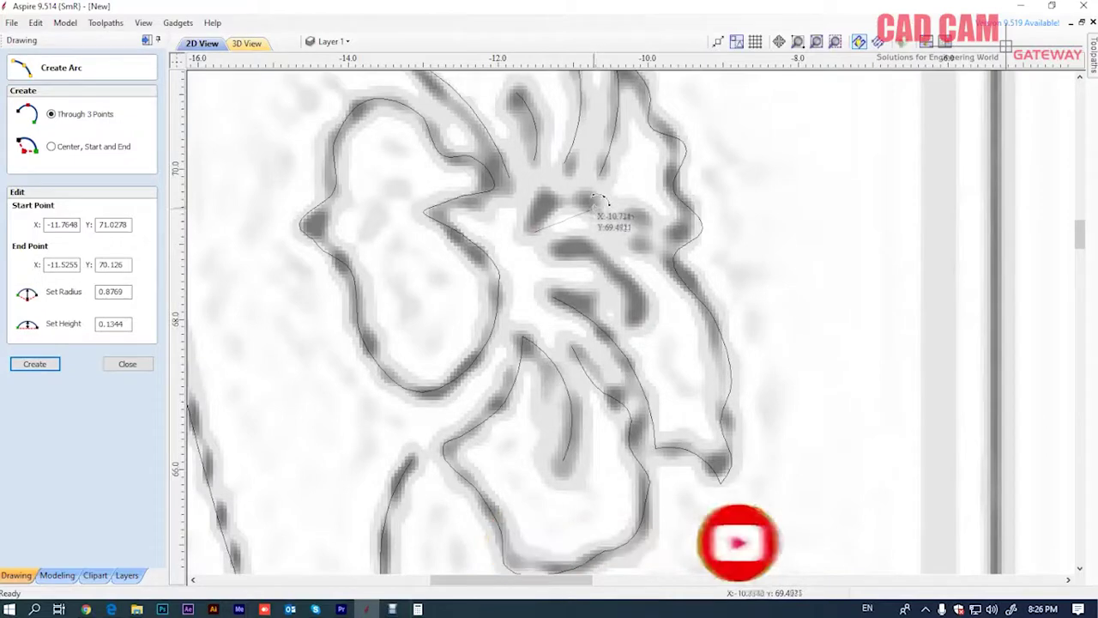
{"action": "left_click", "coordinate": [594, 202]}
{"action": "left_click", "coordinate": [574, 192]}
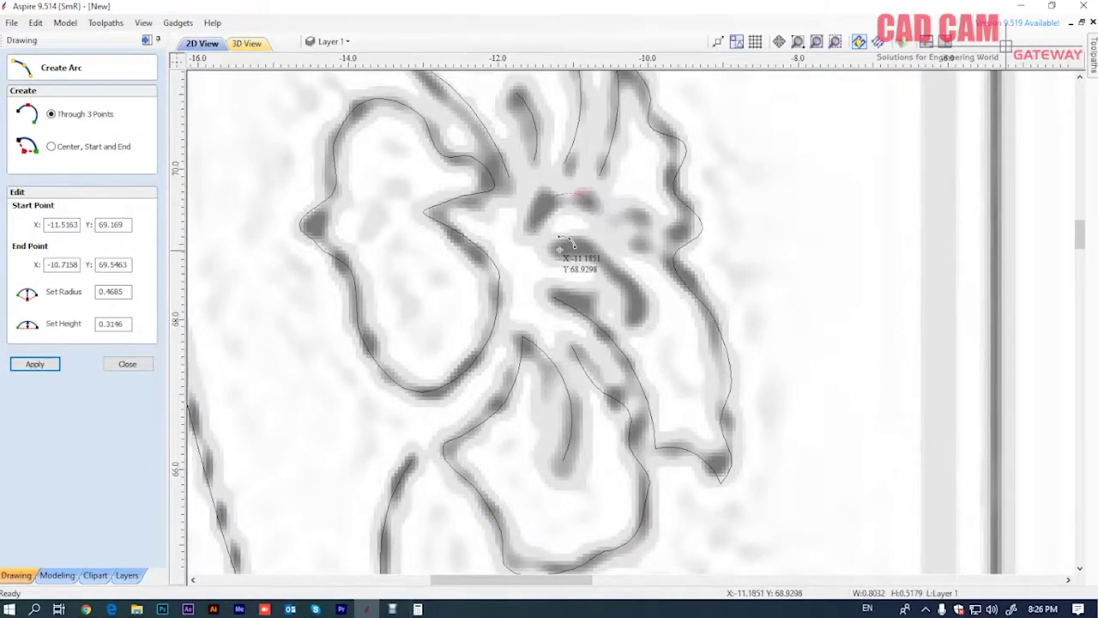
{"action": "left_click", "coordinate": [557, 250]}
{"action": "left_click", "coordinate": [630, 311]}
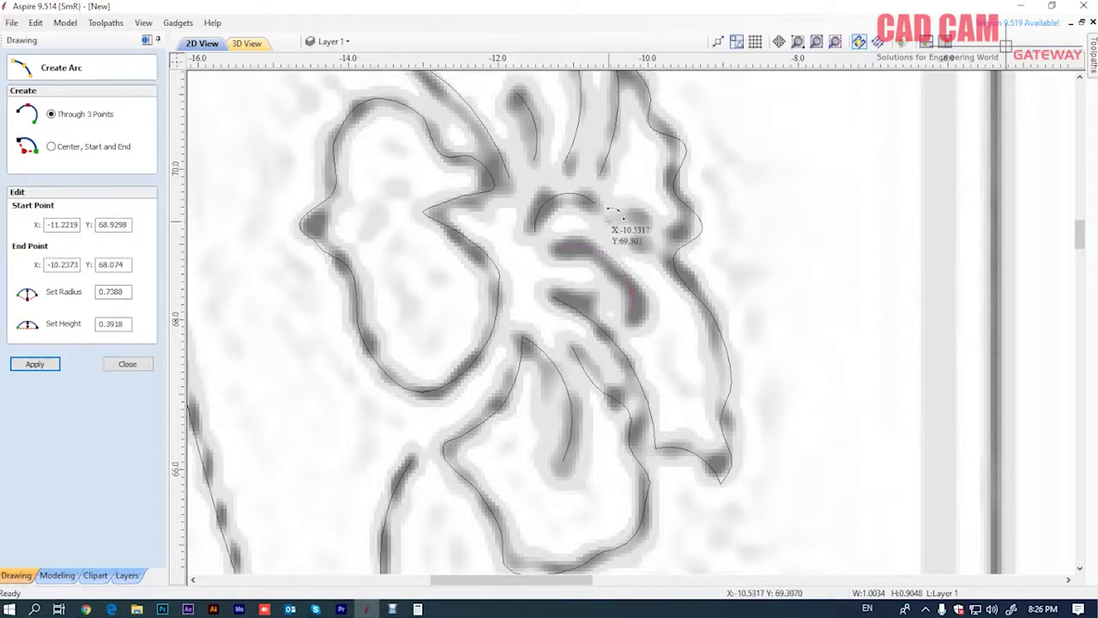
Add two small arcs at the flower centre and finish drawing arcs
{"action": "left_click", "coordinate": [606, 207]}
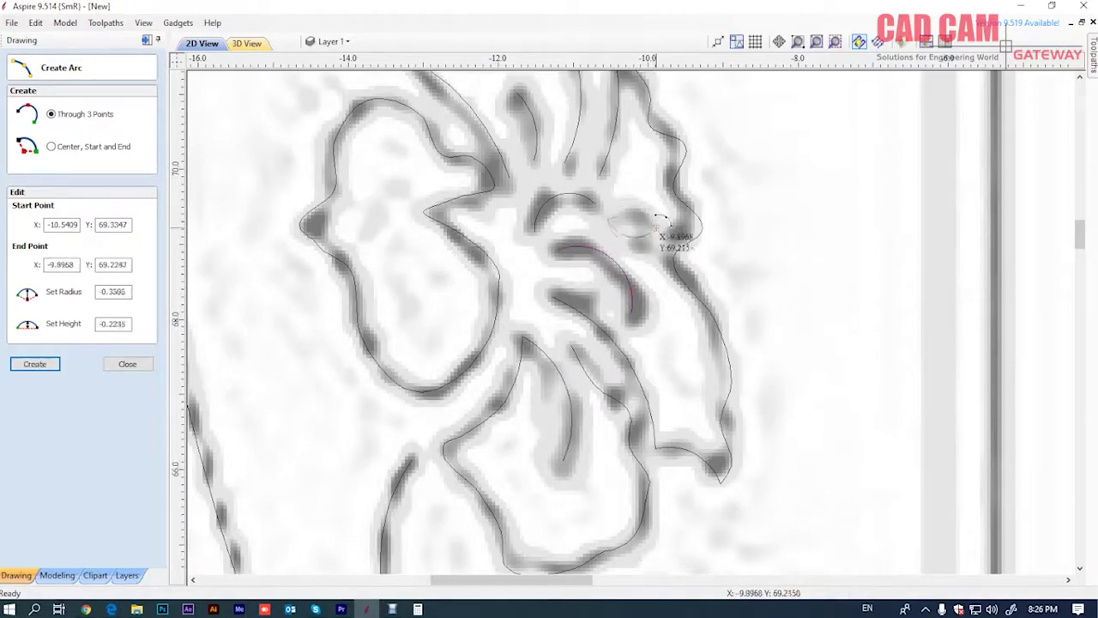
{"action": "left_click", "coordinate": [652, 213]}
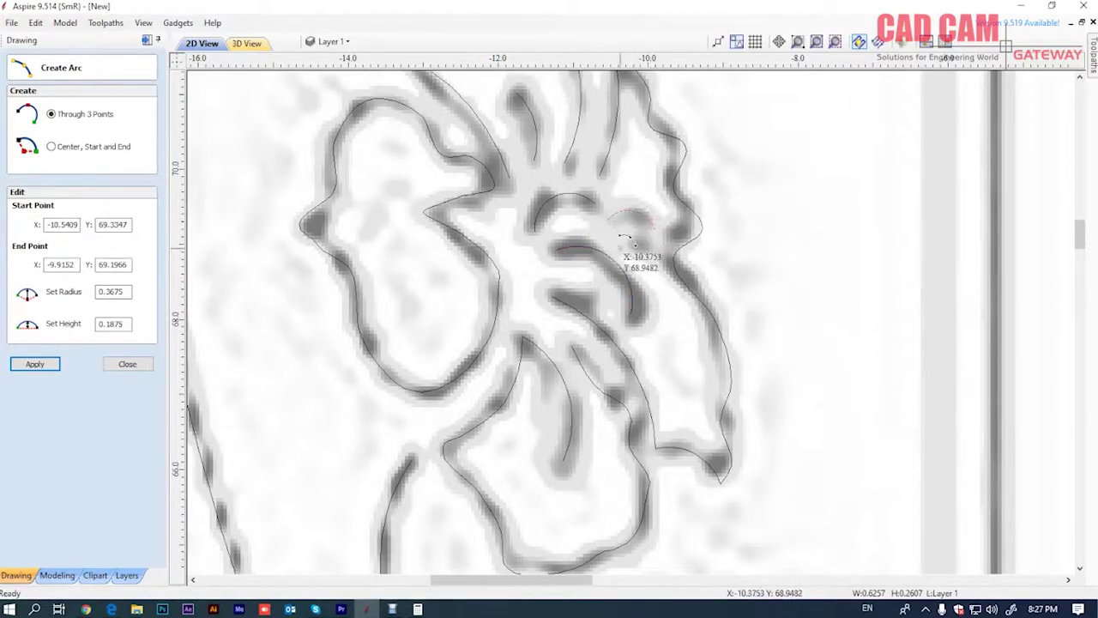
{"action": "left_click", "coordinate": [610, 236]}
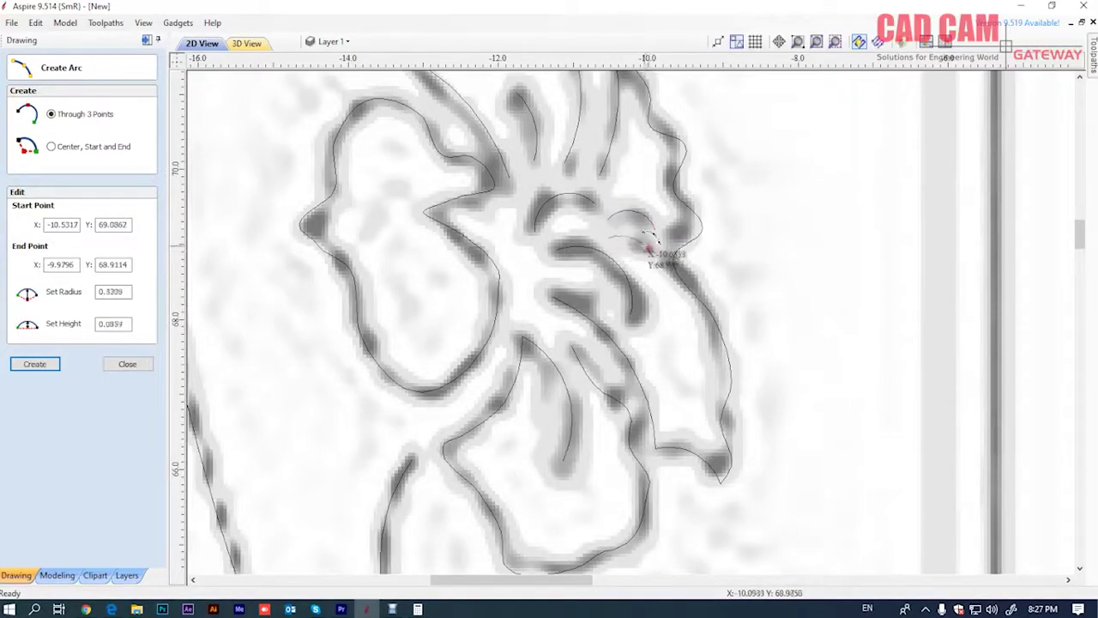
{"action": "left_click", "coordinate": [646, 246]}
{"action": "scroll", "coordinate": [643, 249], "scroll_direction": "down", "scroll_amount": 3}
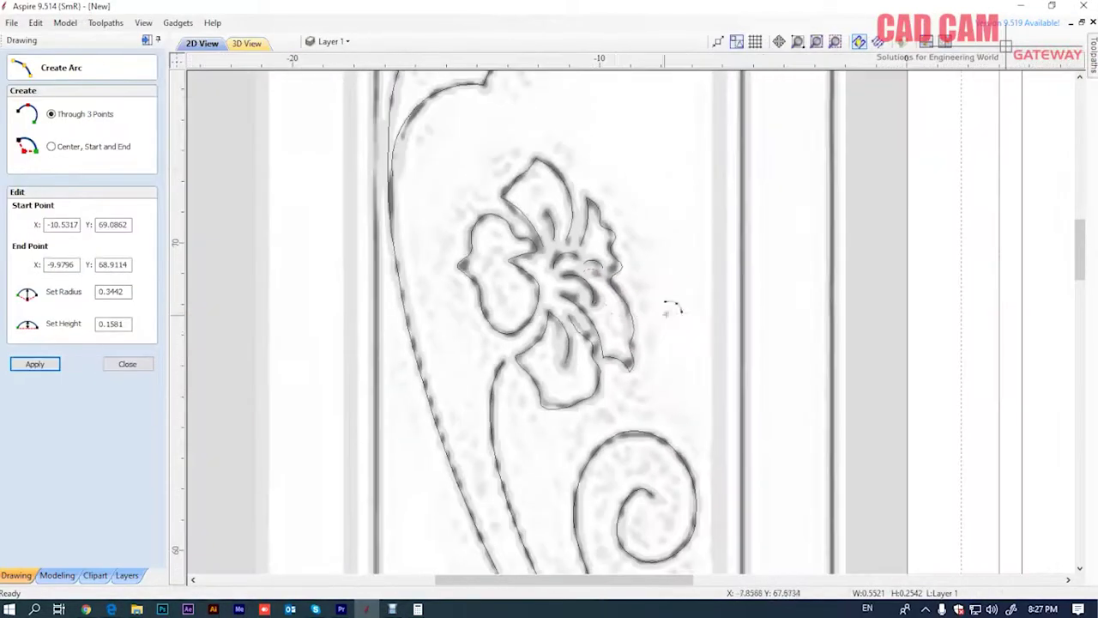
{"action": "scroll", "coordinate": [669, 284], "scroll_direction": "down", "scroll_amount": 2}
{"action": "scroll", "coordinate": [514, 257], "scroll_direction": "down", "scroll_amount": 1}
{"action": "scroll", "coordinate": [343, 223], "scroll_direction": "up", "scroll_amount": 1}
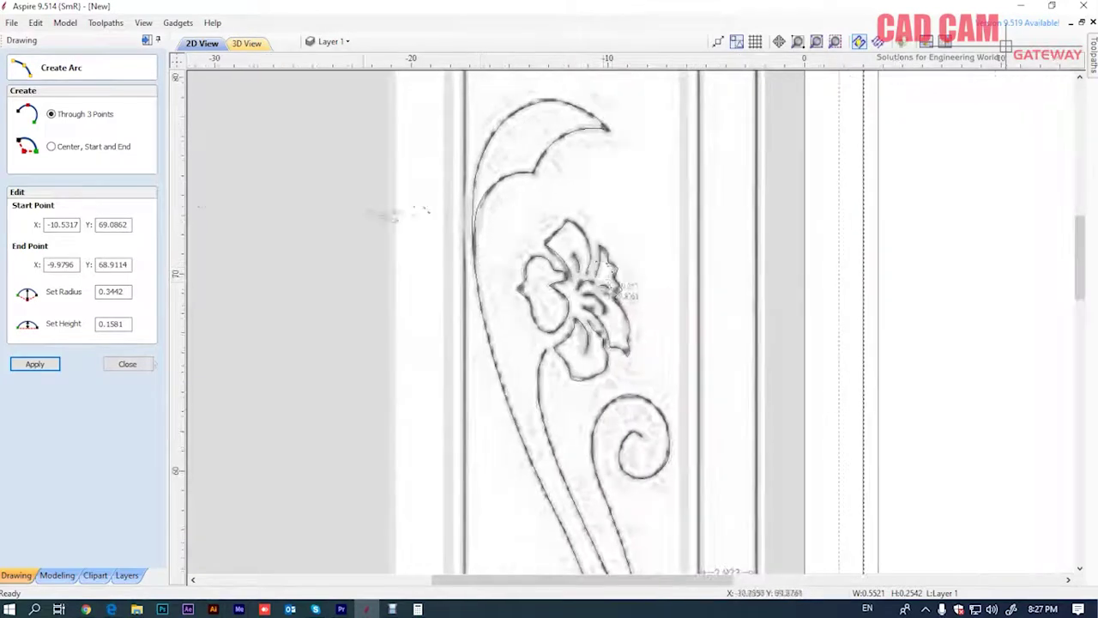
{"action": "left_click", "coordinate": [127, 363]}
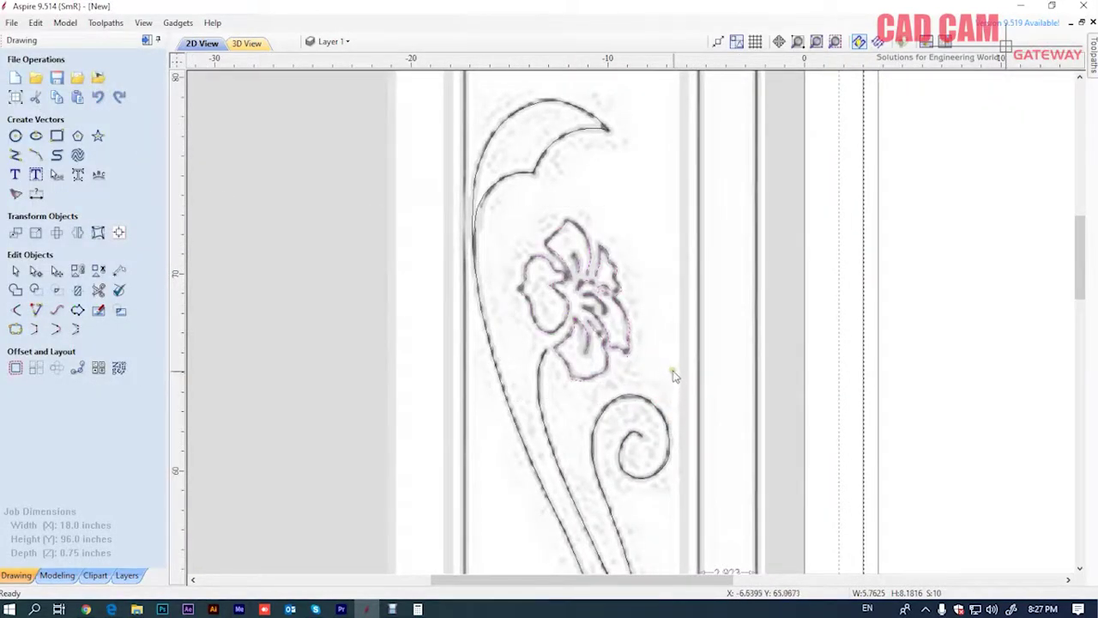
In Join Vectors, select the upper flower's vectors (Closed 1, Open 8) and close without joining
{"action": "key", "text": "j"}
{"action": "left_click", "coordinate": [35, 244]}
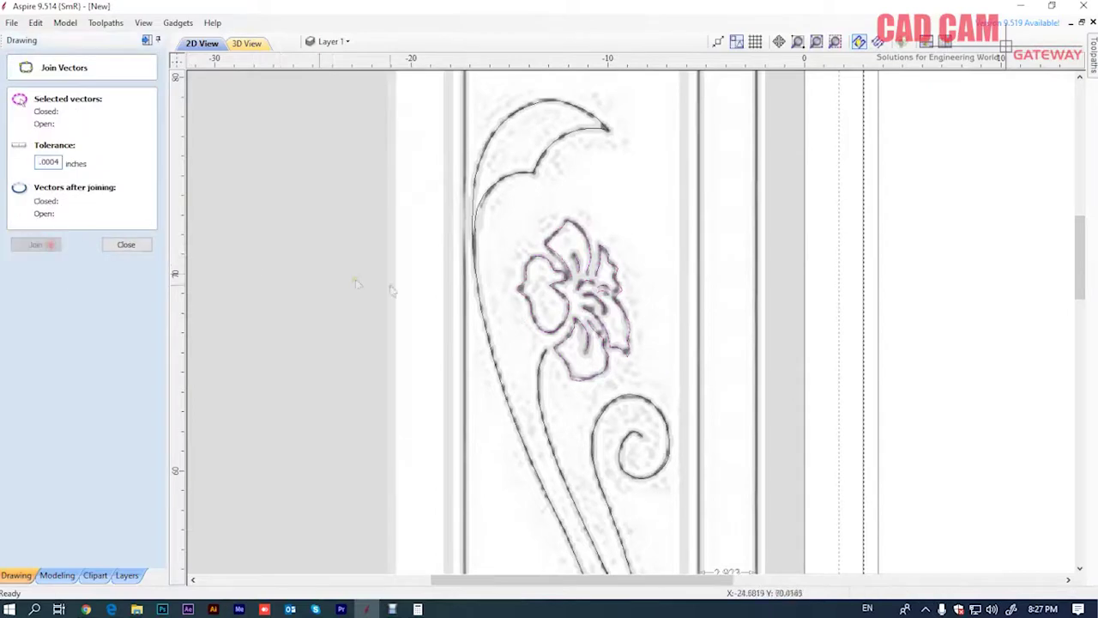
{"action": "scroll", "coordinate": [586, 310], "scroll_direction": "down", "scroll_amount": 2}
{"action": "scroll", "coordinate": [575, 310], "scroll_direction": "down", "scroll_amount": 3}
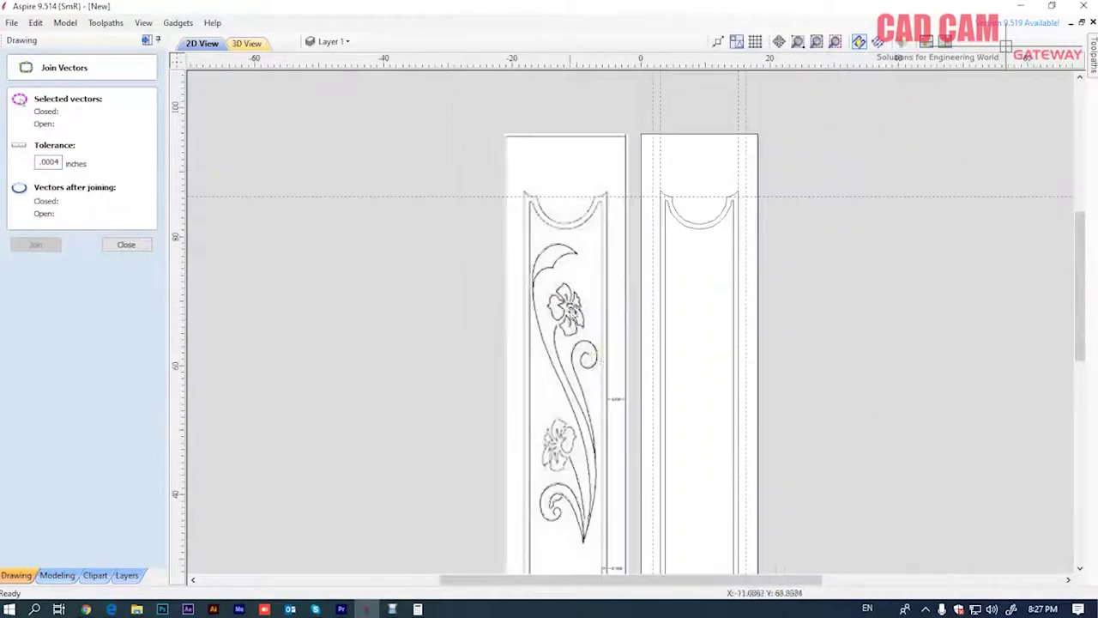
{"action": "scroll", "coordinate": [592, 359], "scroll_direction": "up", "scroll_amount": 3}
{"action": "scroll", "coordinate": [577, 314], "scroll_direction": "down", "scroll_amount": 1}
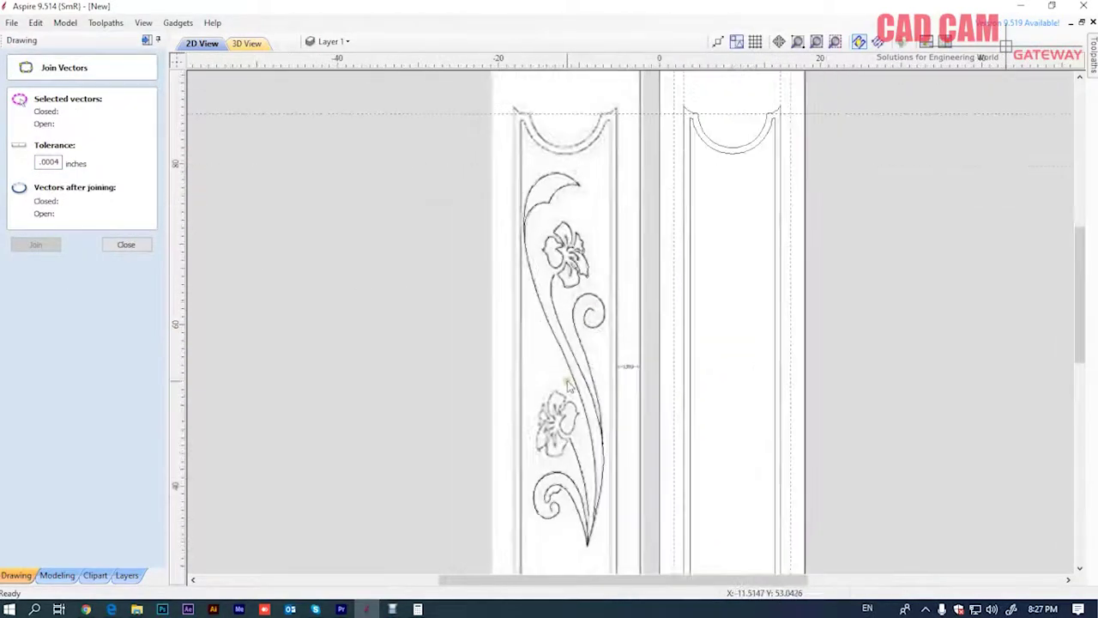
{"action": "left_click", "coordinate": [571, 228]}
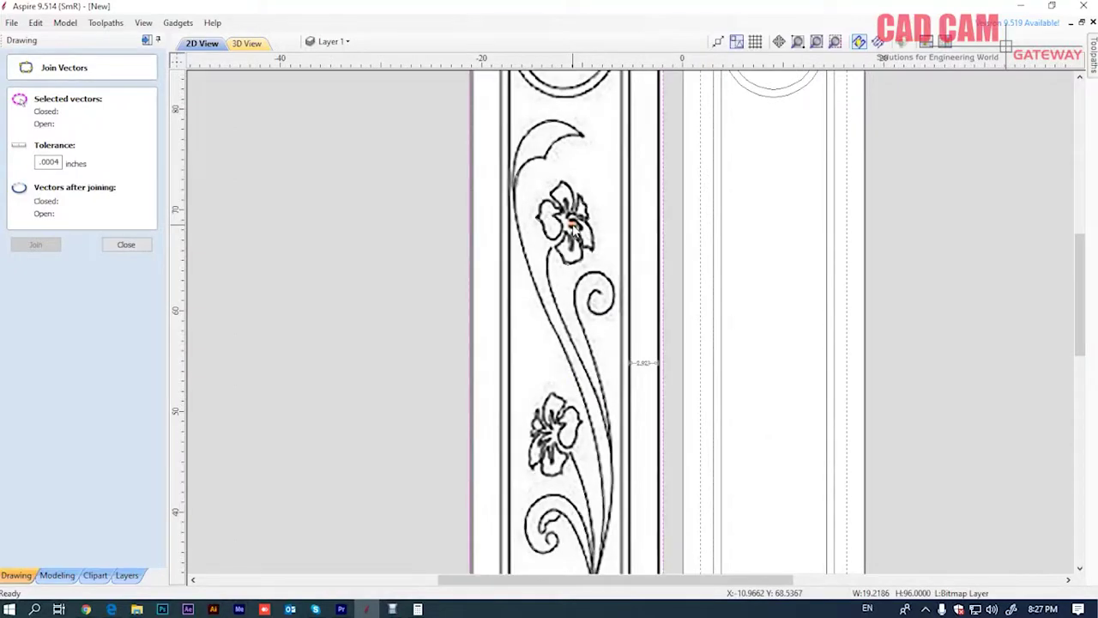
{"action": "left_click", "coordinate": [610, 254]}
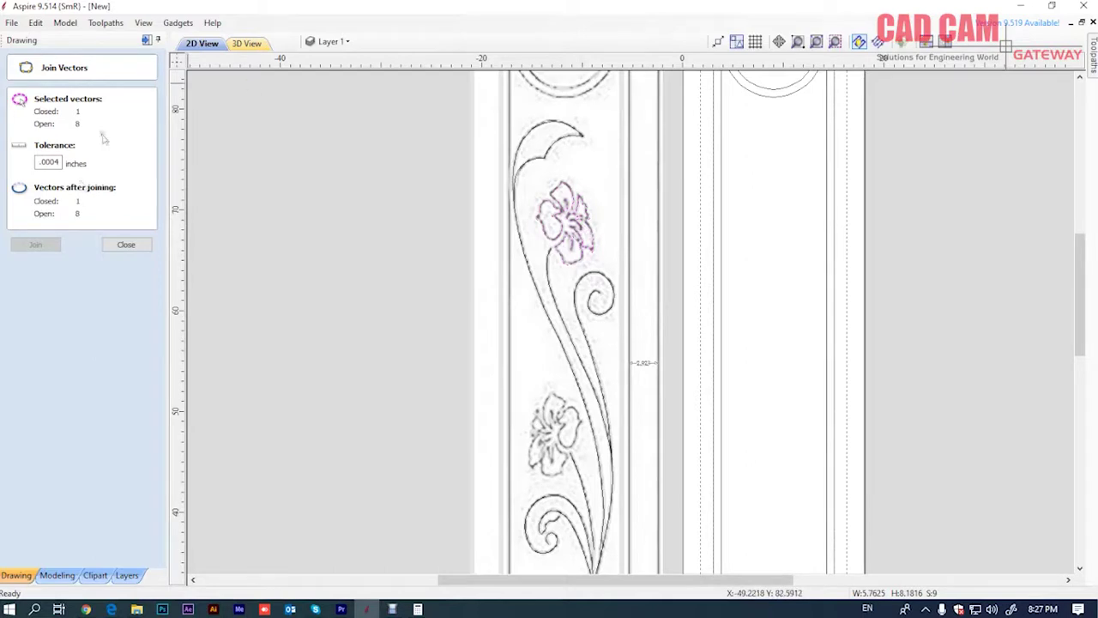
{"action": "left_click", "coordinate": [127, 245]}
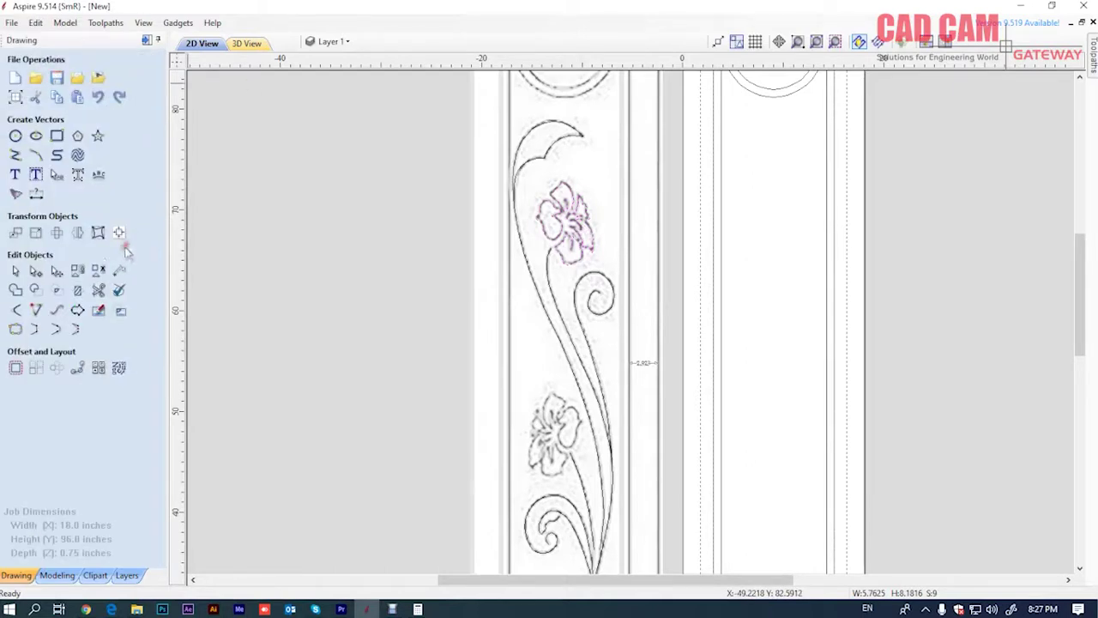
Make a left-mirrored copy of the upper flower outline and select the copy
{"action": "left_click", "coordinate": [77, 234]}
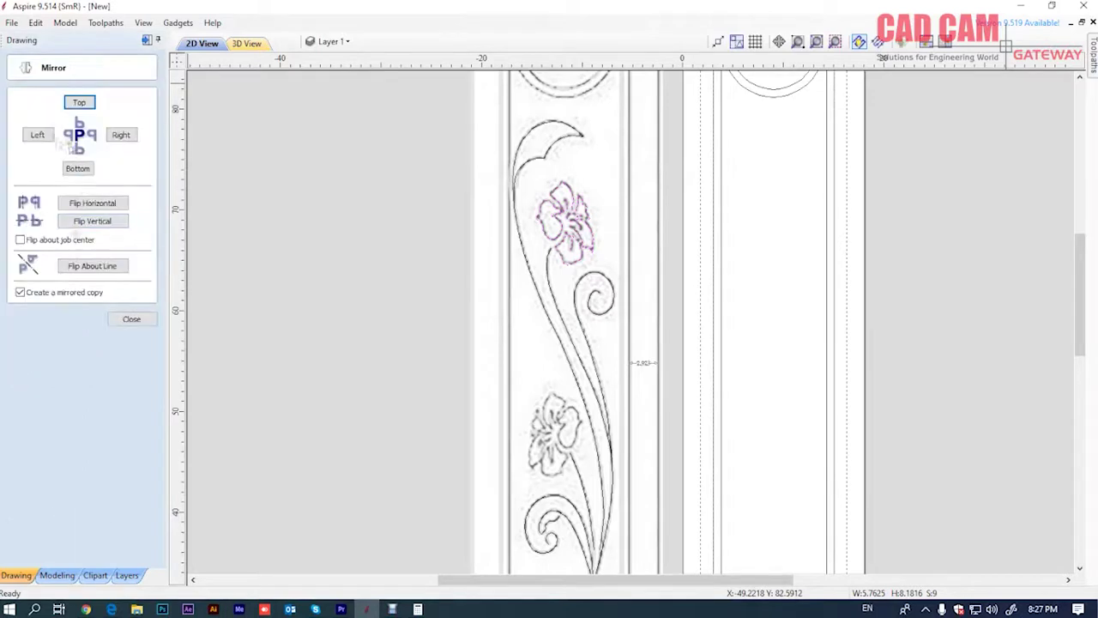
{"action": "left_click", "coordinate": [38, 135]}
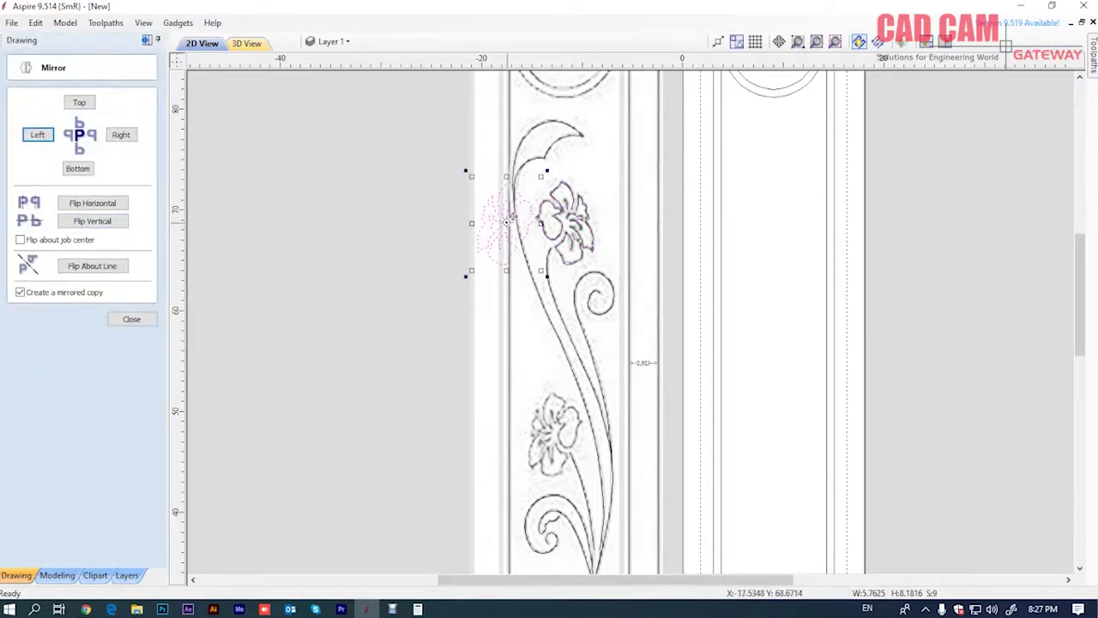
{"action": "left_click", "coordinate": [534, 326]}
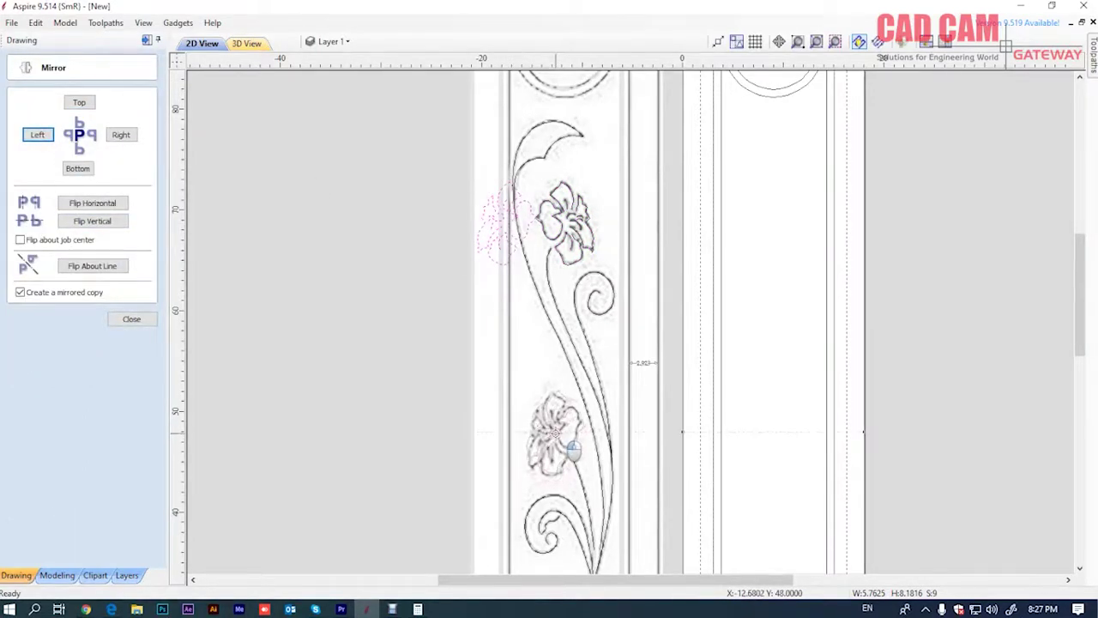
{"action": "left_click", "coordinate": [559, 439]}
{"action": "scroll", "coordinate": [574, 451], "scroll_direction": "up", "scroll_amount": 4}
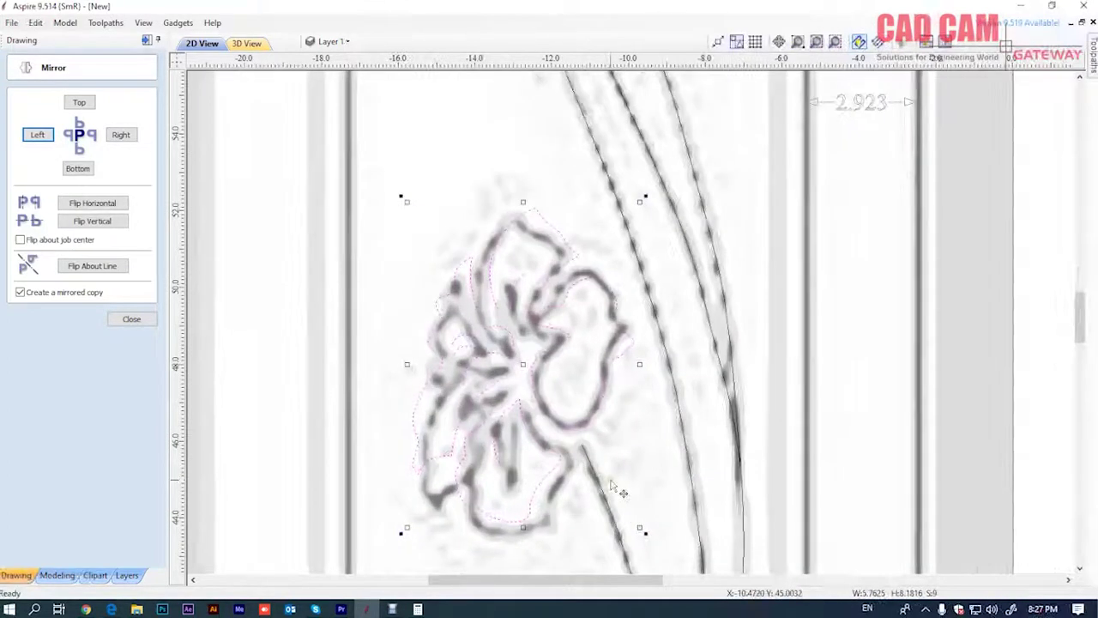
{"action": "scroll", "coordinate": [540, 549], "scroll_direction": "up", "scroll_amount": 1}
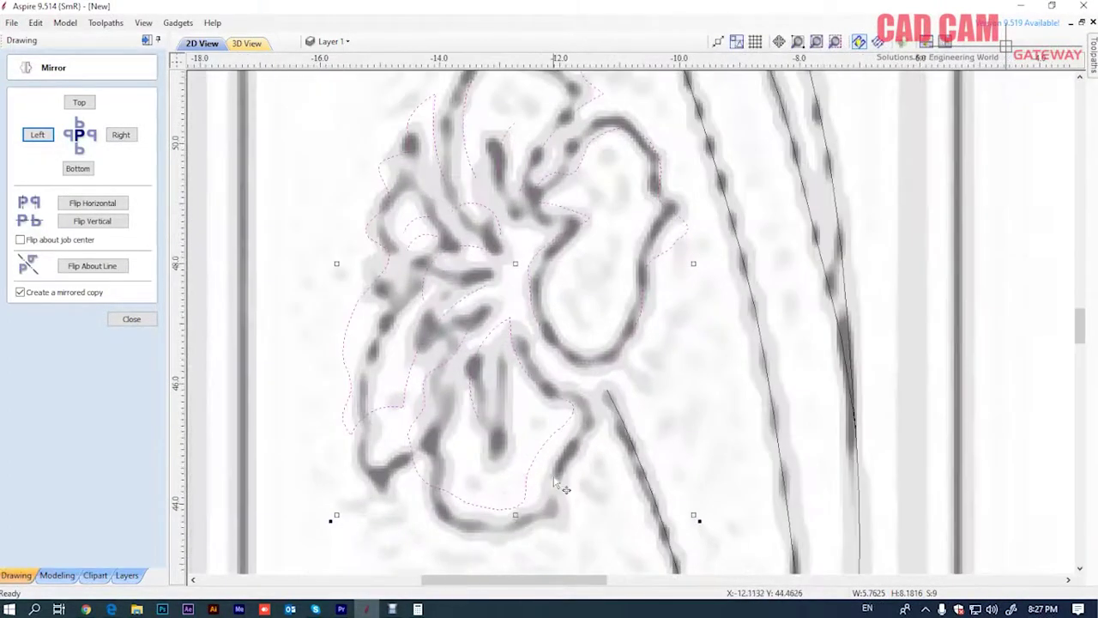
{"action": "scroll", "coordinate": [540, 391], "scroll_direction": "down", "scroll_amount": 1}
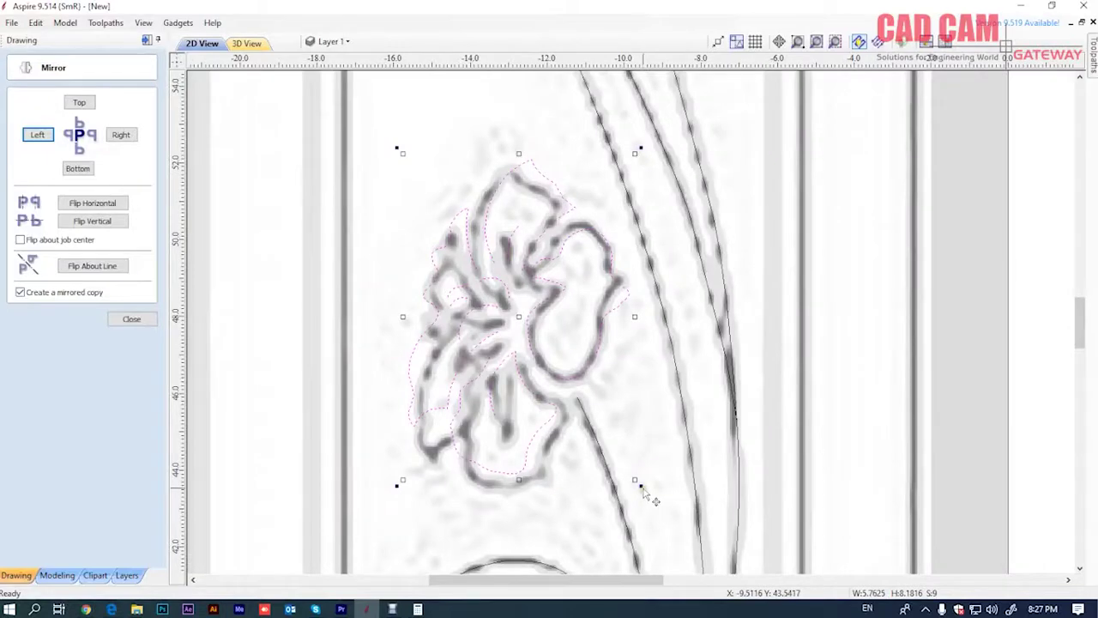
Drag the flower copy onto the lower reference flower and nudge it up two steps
{"action": "left_click", "coordinate": [654, 482]}
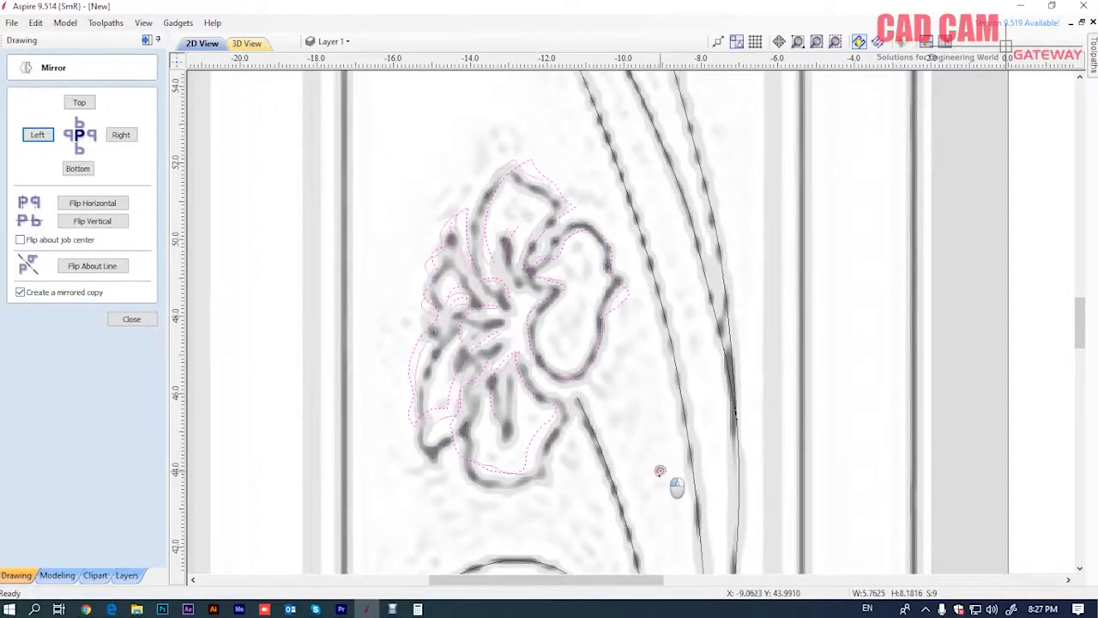
{"action": "key", "text": "ctrl+a"}
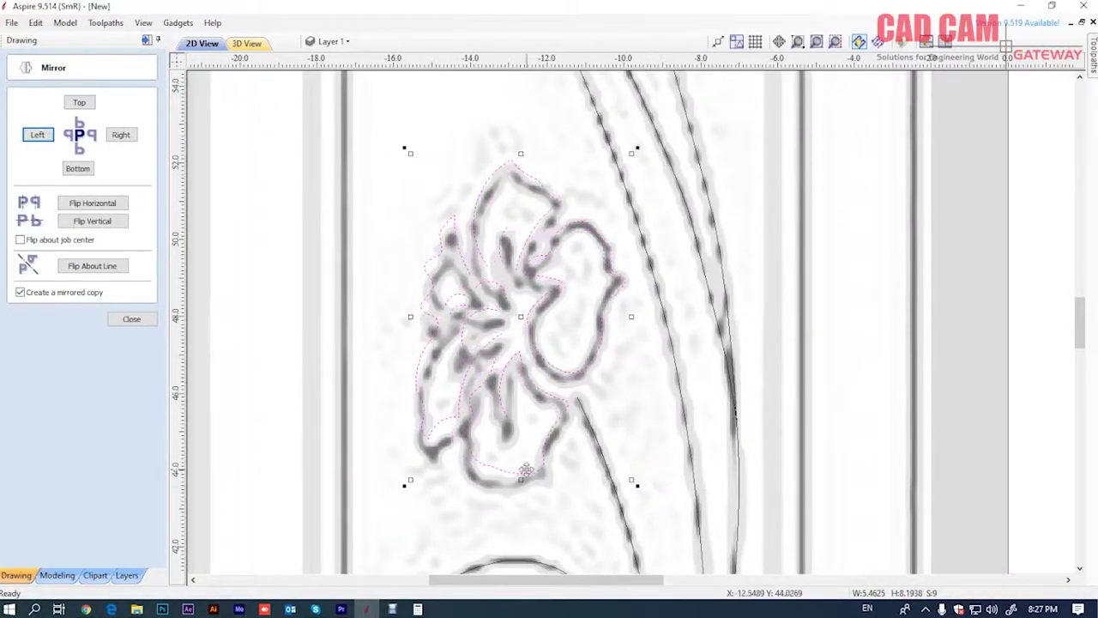
{"action": "left_click", "coordinate": [521, 481]}
{"action": "left_click_drag", "start_coordinate": [521, 482], "coordinate": [521, 487]}
{"action": "key", "text": "Up"}
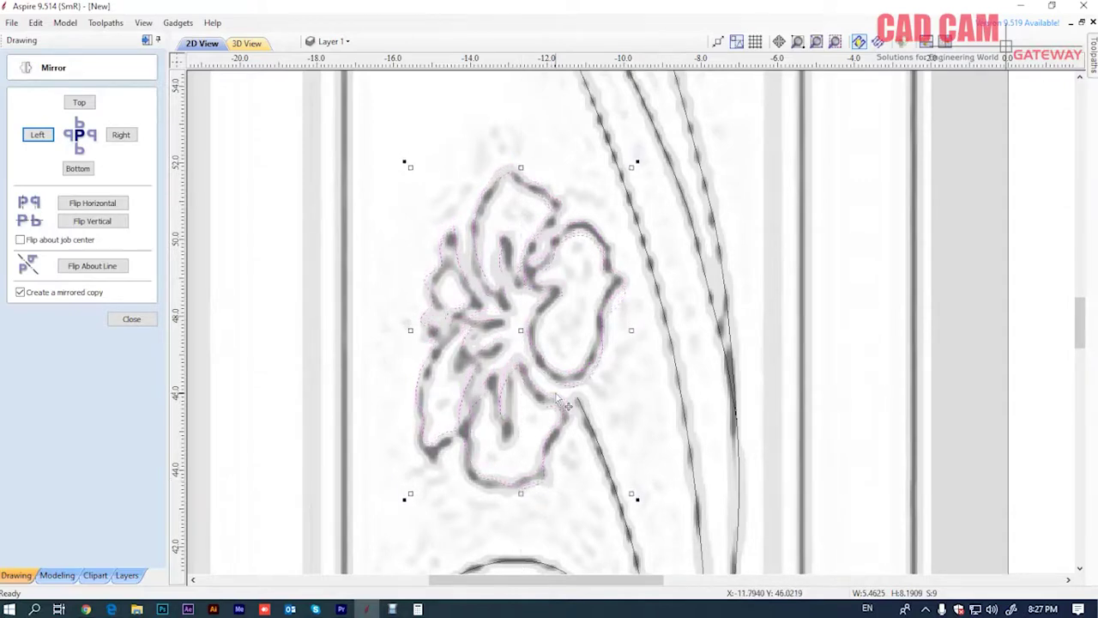
{"action": "key", "text": "Up"}
{"action": "scroll", "coordinate": [561, 403], "scroll_direction": "down", "scroll_amount": 1}
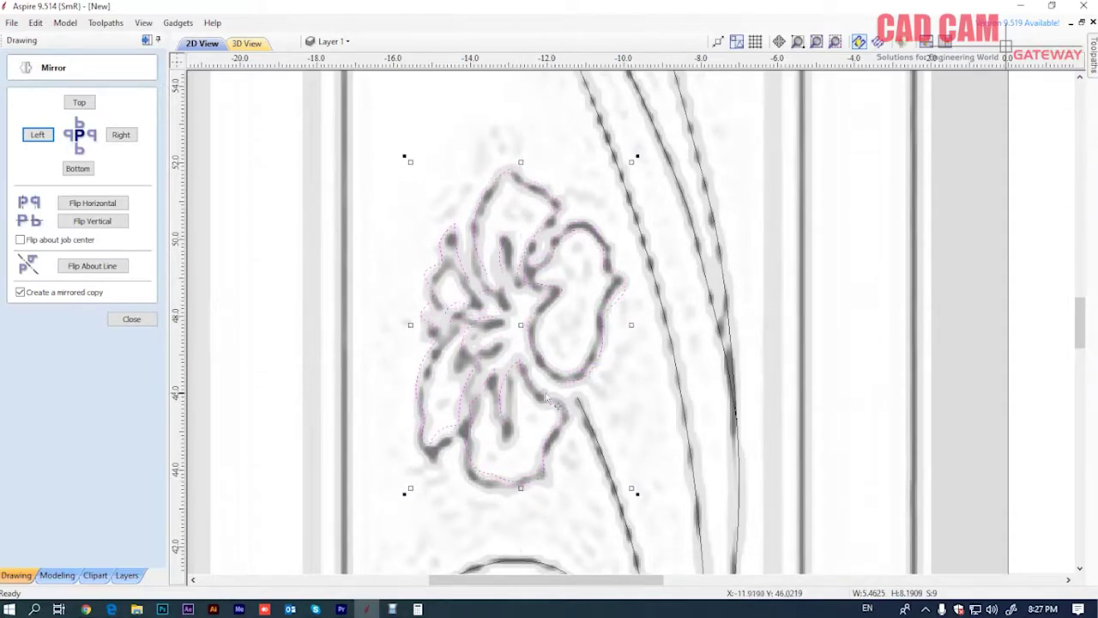
{"action": "scroll", "coordinate": [541, 386], "scroll_direction": "down", "scroll_amount": 2}
{"action": "scroll", "coordinate": [515, 360], "scroll_direction": "down", "scroll_amount": 2}
Ctrl-drag a copy of the whole floral design into the right panel, then box-select the stray marks
{"action": "left_click", "coordinate": [435, 341]}
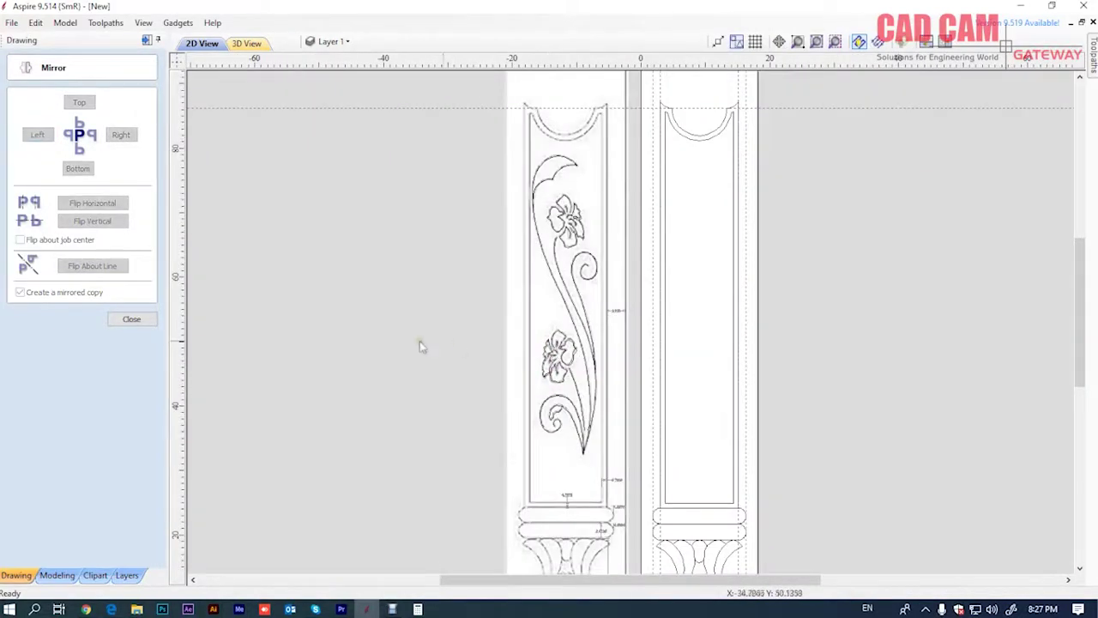
{"action": "scroll", "coordinate": [503, 311], "scroll_direction": "down", "scroll_amount": 1}
{"action": "scroll", "coordinate": [503, 312], "scroll_direction": "up", "scroll_amount": 1}
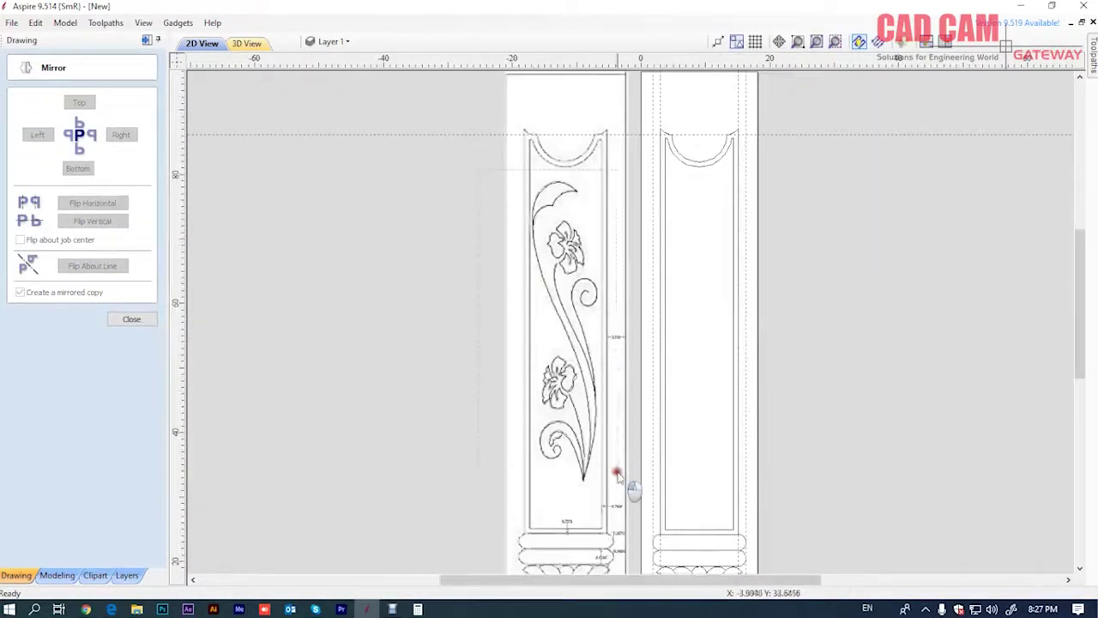
{"action": "left_click", "coordinate": [623, 488]}
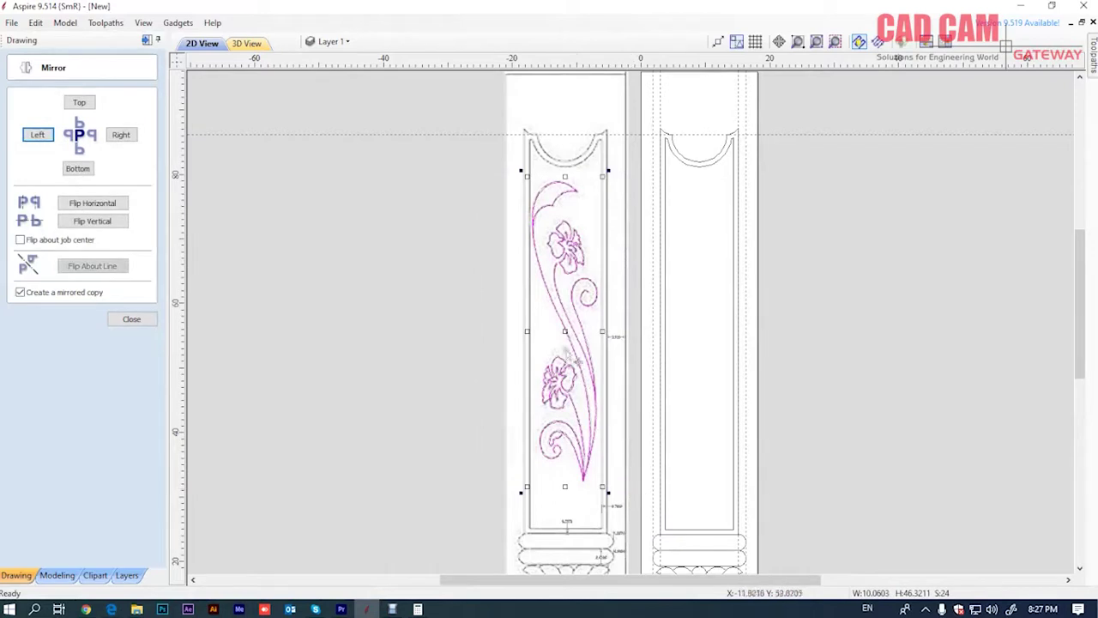
{"action": "left_click_drag", "start_coordinate": [563, 339], "coordinate": [697, 340]}
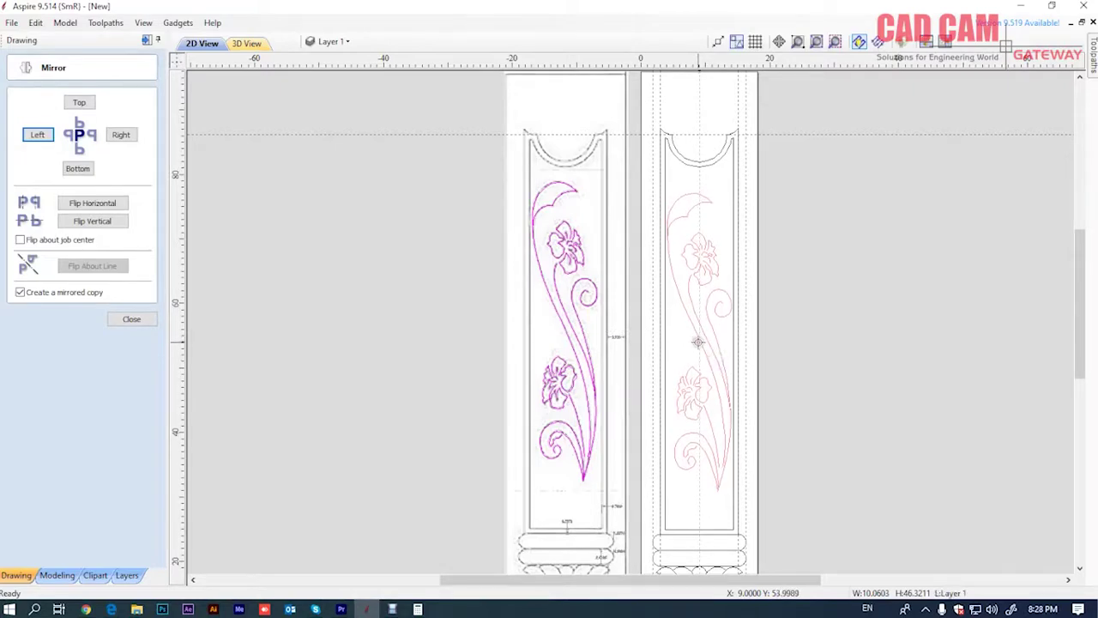
{"action": "left_click", "coordinate": [779, 337]}
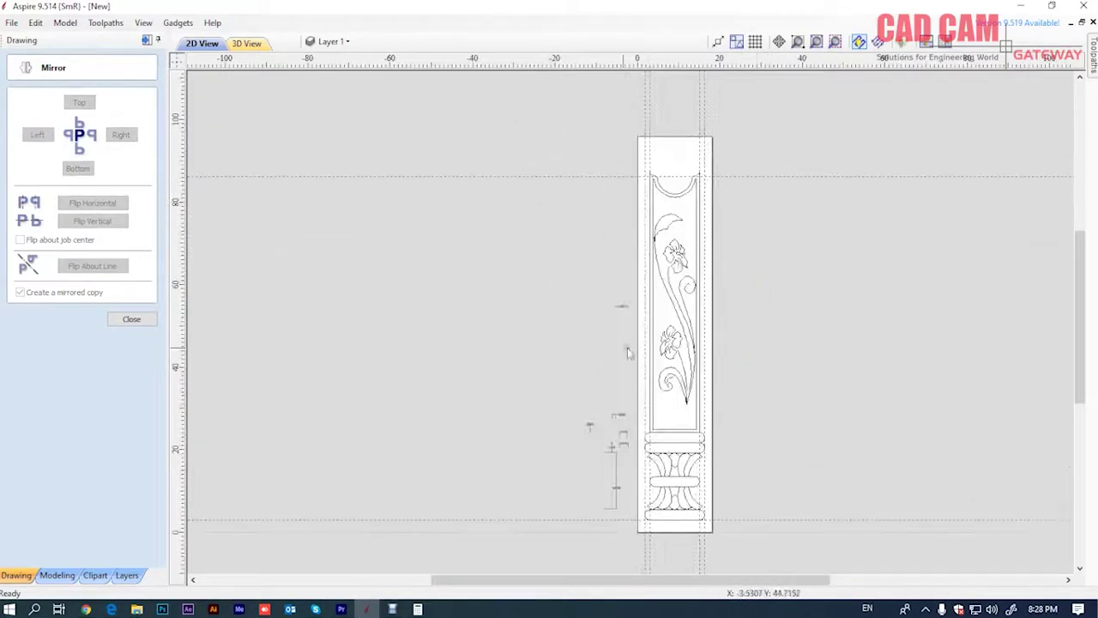
{"action": "left_click_drag", "start_coordinate": [552, 240], "coordinate": [635, 533]}
Delete the stray marks beside the panel and zoom around to inspect the finished design
{"action": "key", "text": "Delete"}
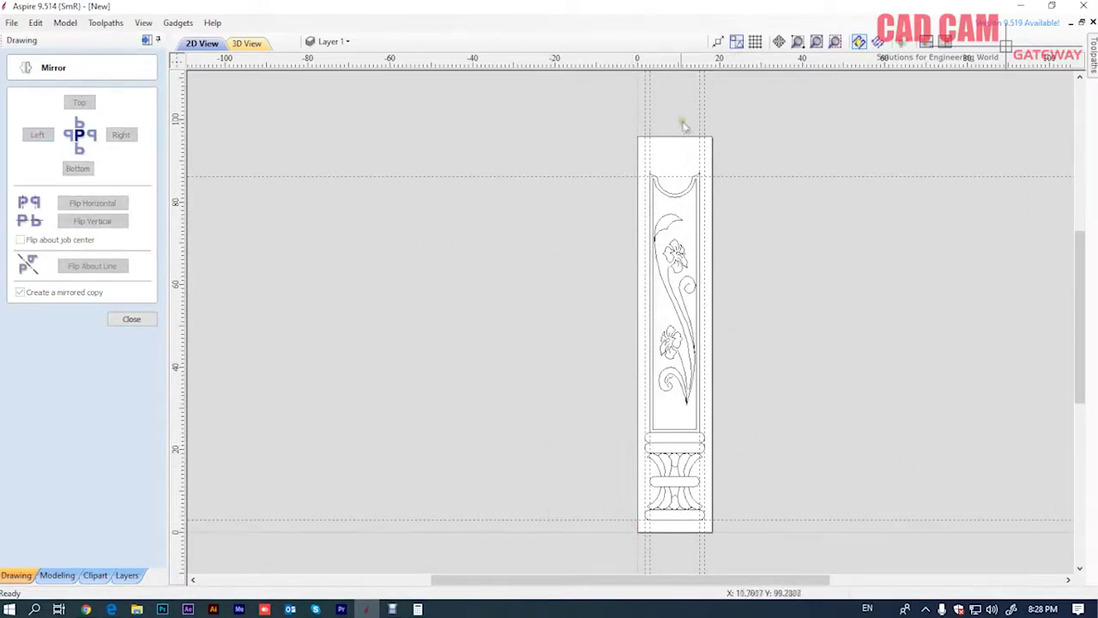
{"action": "scroll", "coordinate": [678, 123], "scroll_direction": "up", "scroll_amount": 2}
{"action": "scroll", "coordinate": [652, 150], "scroll_direction": "up", "scroll_amount": 2}
{"action": "scroll", "coordinate": [630, 169], "scroll_direction": "up", "scroll_amount": 3}
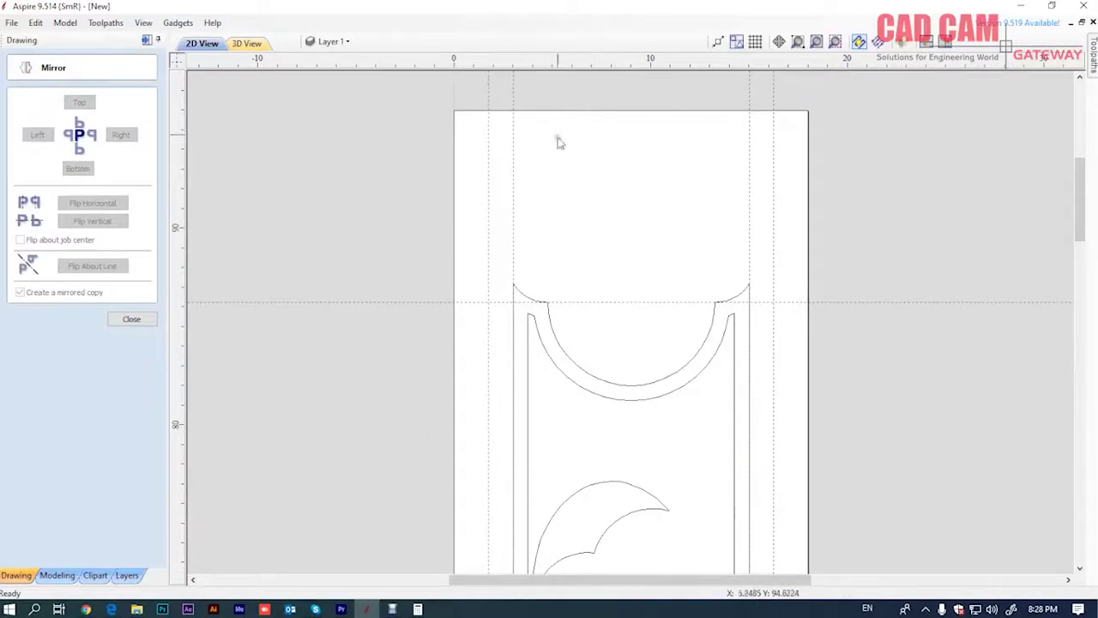
{"action": "scroll", "coordinate": [604, 235], "scroll_direction": "down", "scroll_amount": 3}
{"action": "scroll", "coordinate": [586, 237], "scroll_direction": "down", "scroll_amount": 3}
{"action": "scroll", "coordinate": [592, 257], "scroll_direction": "down", "scroll_amount": 1}
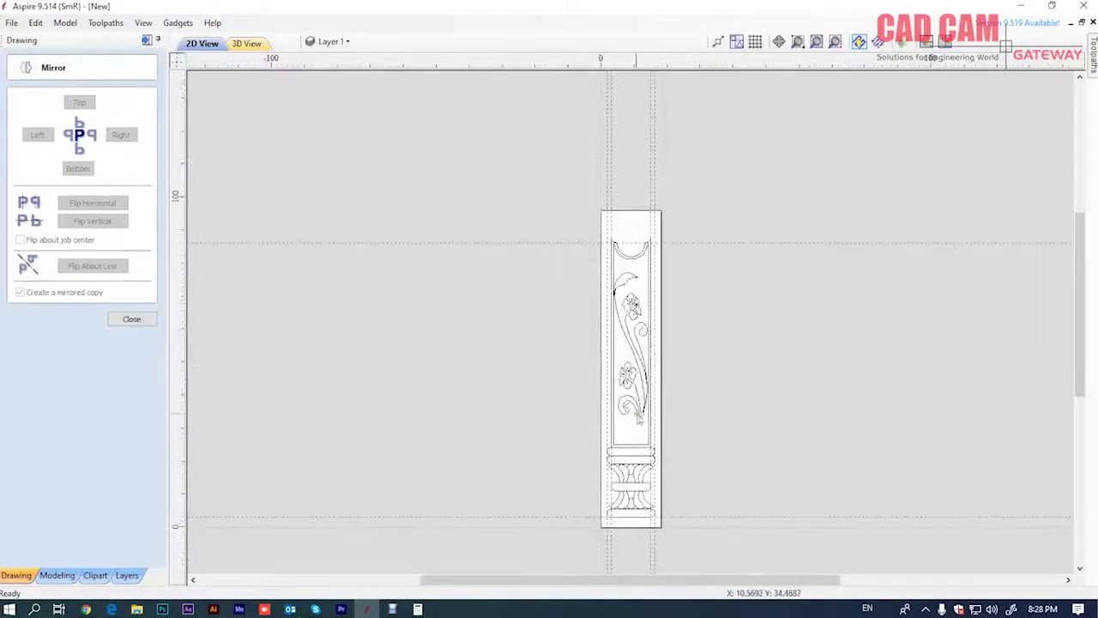
{"action": "scroll", "coordinate": [614, 257], "scroll_direction": "up", "scroll_amount": 2}
{"action": "scroll", "coordinate": [627, 235], "scroll_direction": "up", "scroll_amount": 1}
{"action": "scroll", "coordinate": [629, 238], "scroll_direction": "down", "scroll_amount": 1}
{"action": "scroll", "coordinate": [627, 235], "scroll_direction": "down", "scroll_amount": 3}
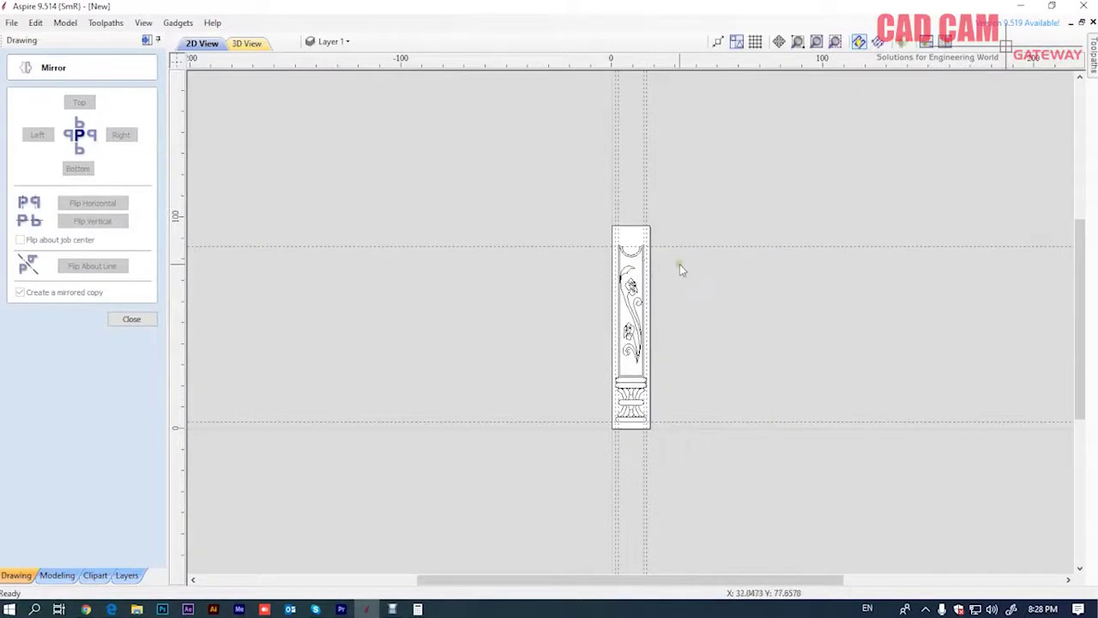
{"action": "left_click", "coordinate": [674, 323]}
{"action": "scroll", "coordinate": [671, 283], "scroll_direction": "up", "scroll_amount": 1}
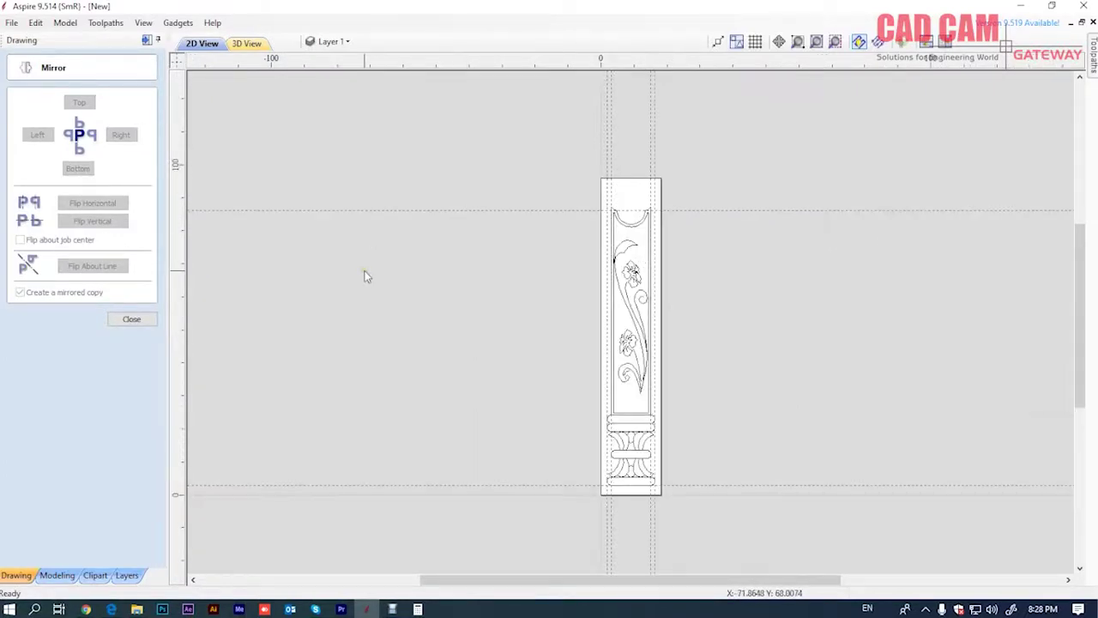